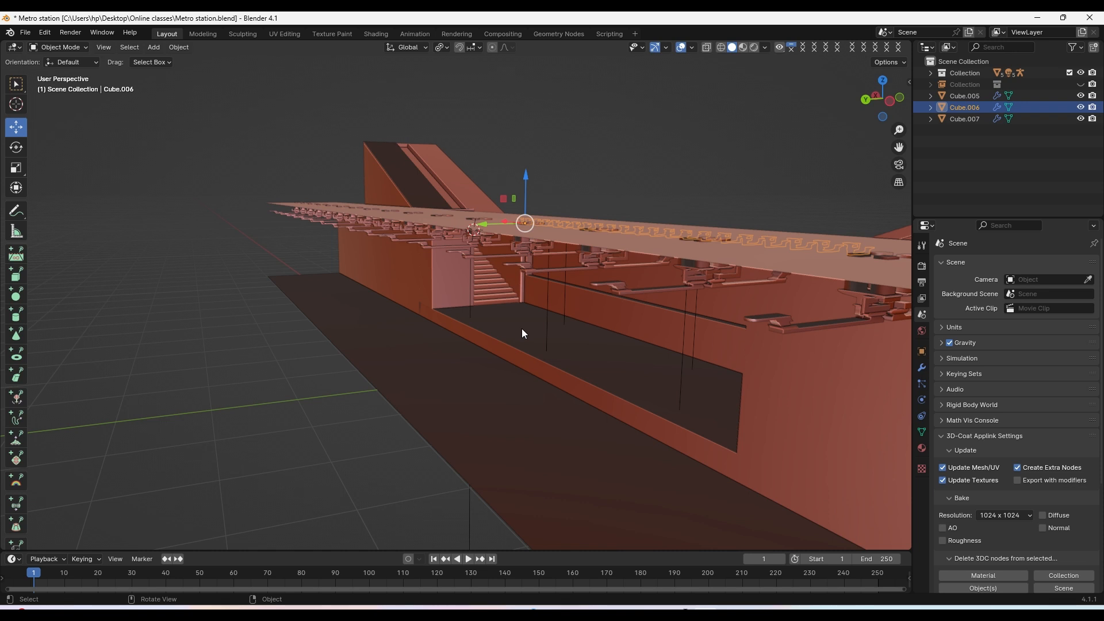
Duplicate the row of brackets running above the recessed platform (Cube.006) in place
{"action": "middle_click_drag", "start_coordinate": [522, 328], "coordinate": [456, 233]}
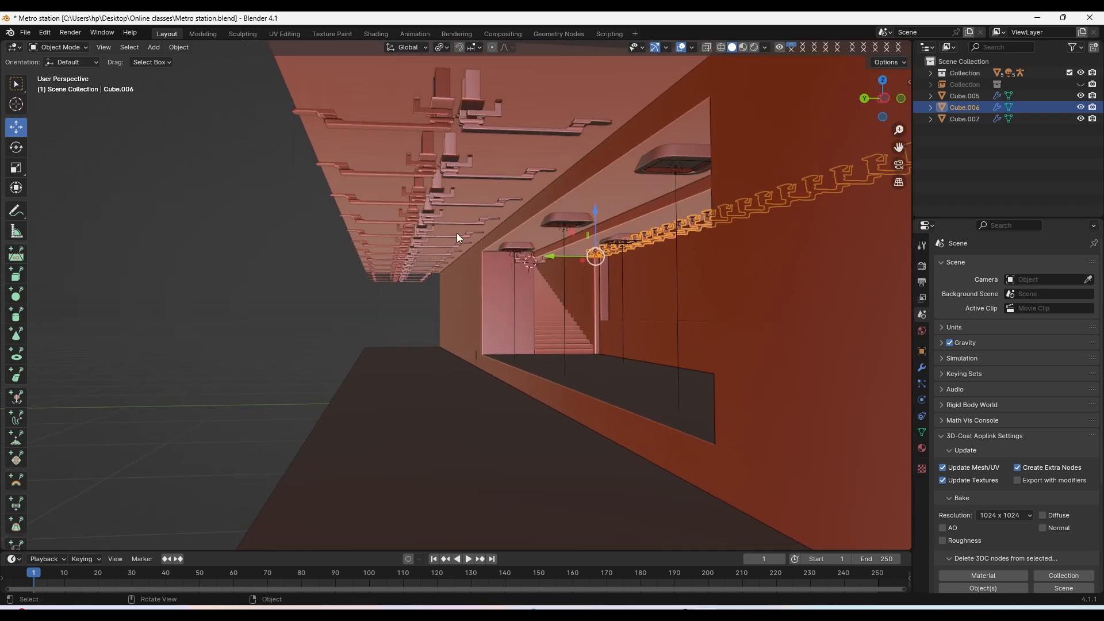
{"action": "left_click", "coordinate": [470, 122]}
{"action": "middle_click_drag", "start_coordinate": [429, 187], "coordinate": [493, 244]}
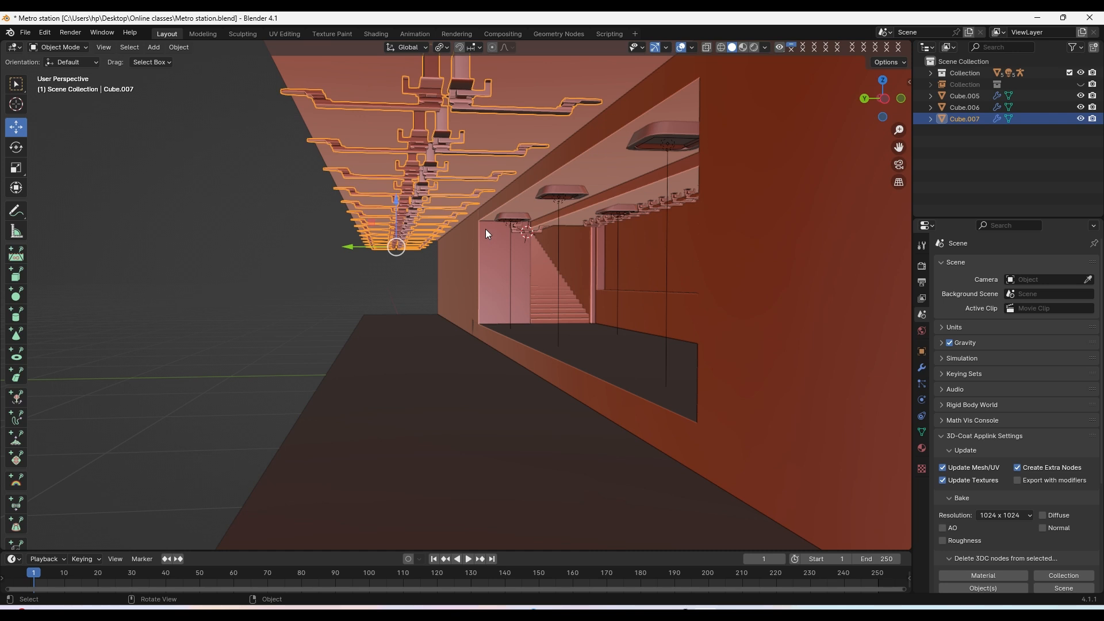
{"action": "middle_click_drag", "start_coordinate": [485, 228], "coordinate": [440, 228]}
{"action": "middle_click_drag", "start_coordinate": [412, 168], "coordinate": [806, 263]}
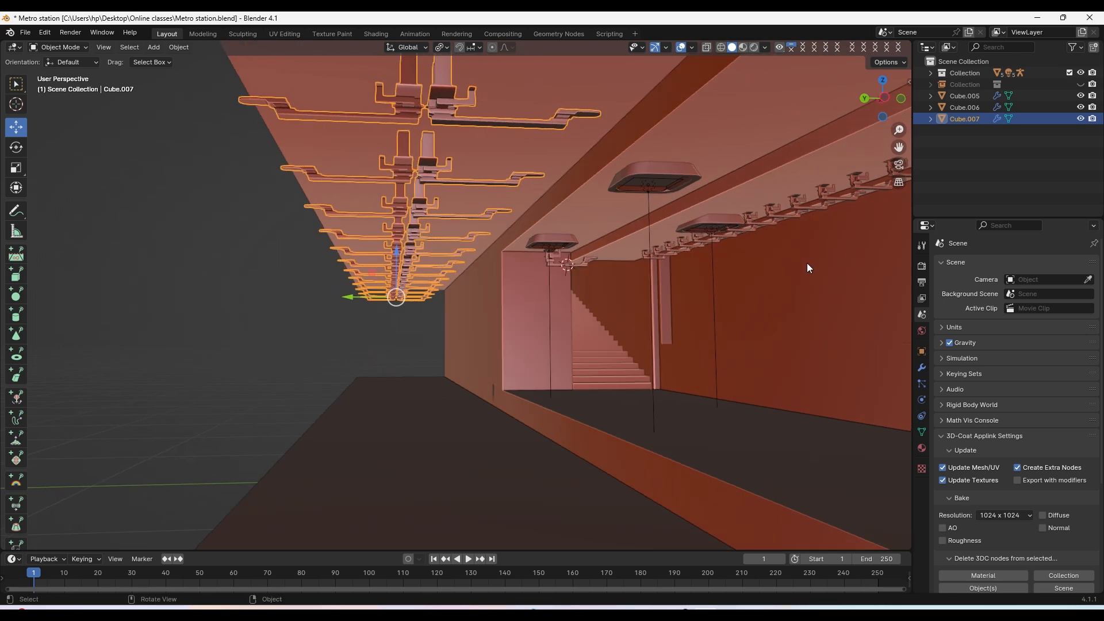
{"action": "left_click", "coordinate": [782, 210]}
{"action": "middle_click_drag", "start_coordinate": [781, 211], "coordinate": [582, 272]}
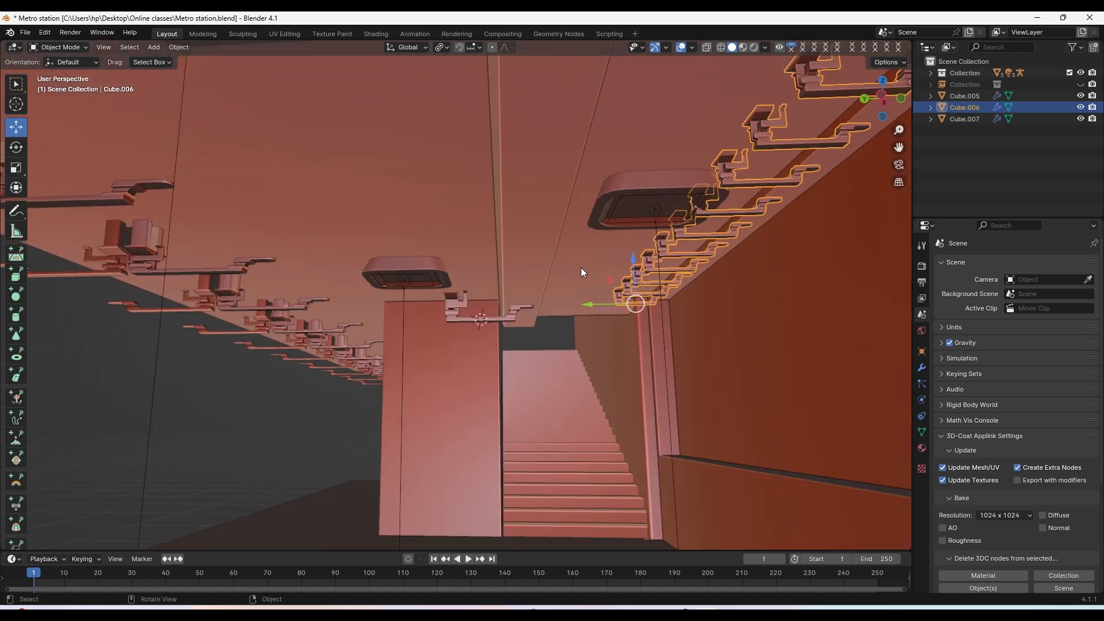
{"action": "key", "text": "shift+d"}
{"action": "right_click", "coordinate": [613, 324]}
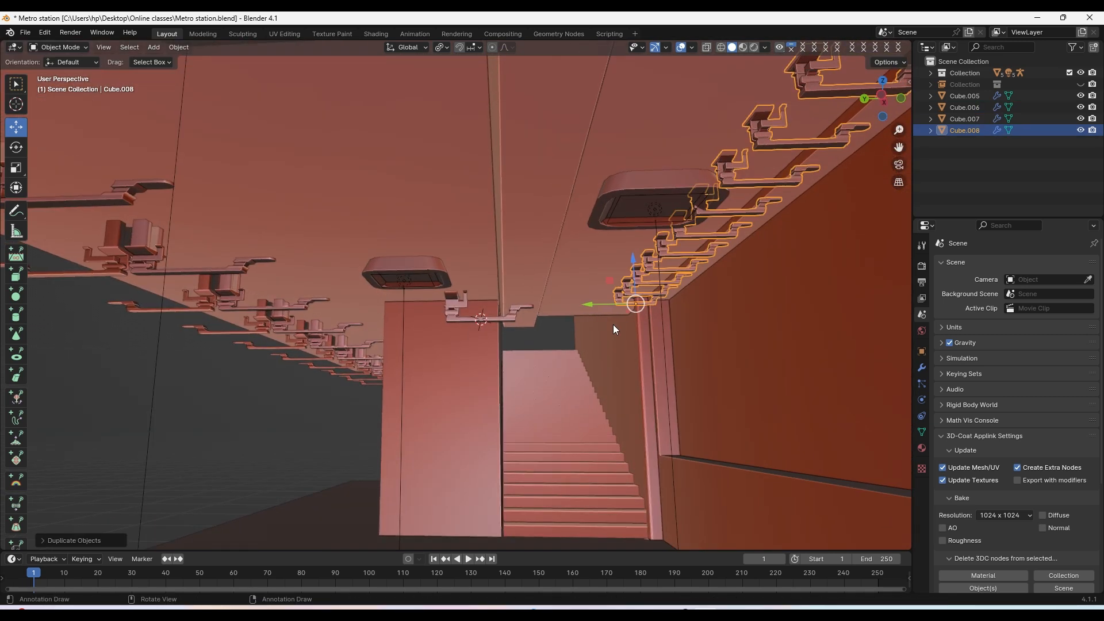
Move the duplicated bracket row along Y out of the recessed platform, into the open space below the ceiling brackets
{"action": "left_click_drag", "start_coordinate": [582, 308], "coordinate": [247, 305]}
{"action": "middle_click_drag", "start_coordinate": [465, 302], "coordinate": [742, 279], "text": "shift"}
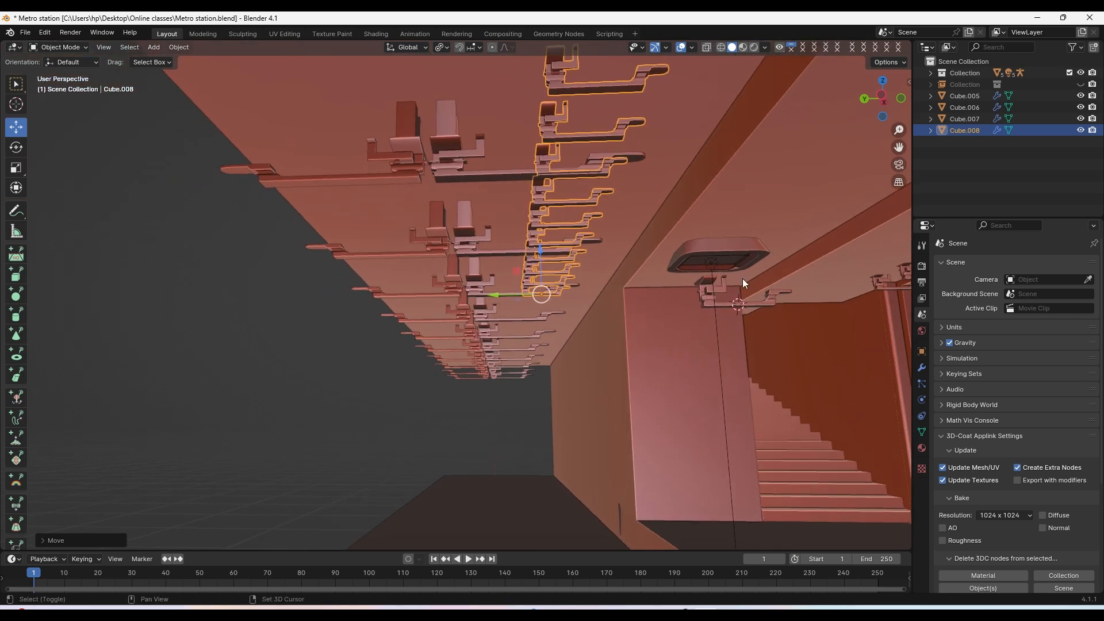
{"action": "key", "text": "g"}
{"action": "left_click", "coordinate": [485, 361]}
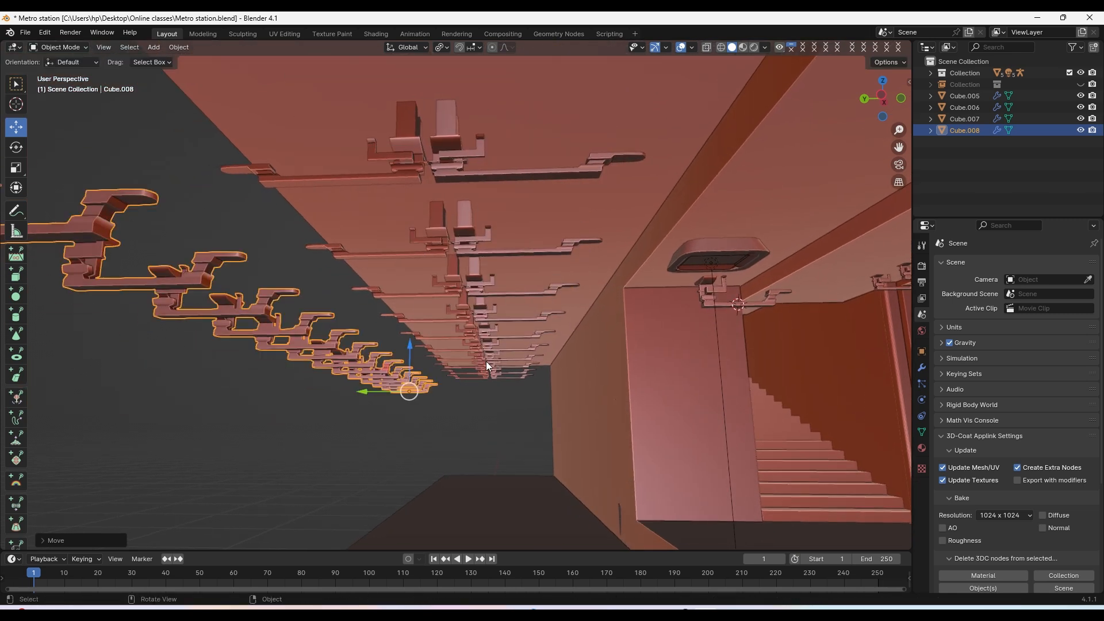
Remove the Array modifier from the duplicated row so that a single bracket is left as a modelling reference
{"action": "middle_click_drag", "start_coordinate": [492, 285], "coordinate": [584, 289], "text": "shift"}
{"action": "mouse_move", "coordinate": [579, 288]}
{"action": "middle_mouse_down"}
{"action": "mouse_move", "coordinate": [564, 289]}
{"action": "mouse_move", "coordinate": [658, 252]}
{"action": "mouse_move", "coordinate": [581, 315]}
{"action": "mouse_move", "coordinate": [730, 282]}
{"action": "mouse_move", "coordinate": [576, 293]}
{"action": "middle_mouse_up"}
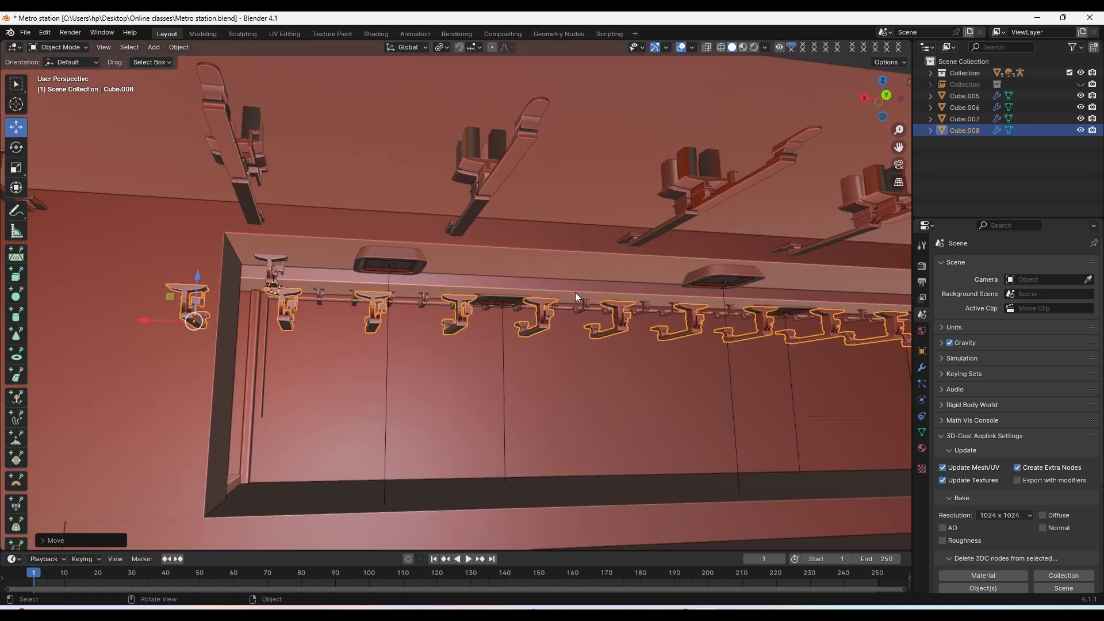
{"action": "left_click", "coordinate": [922, 368]}
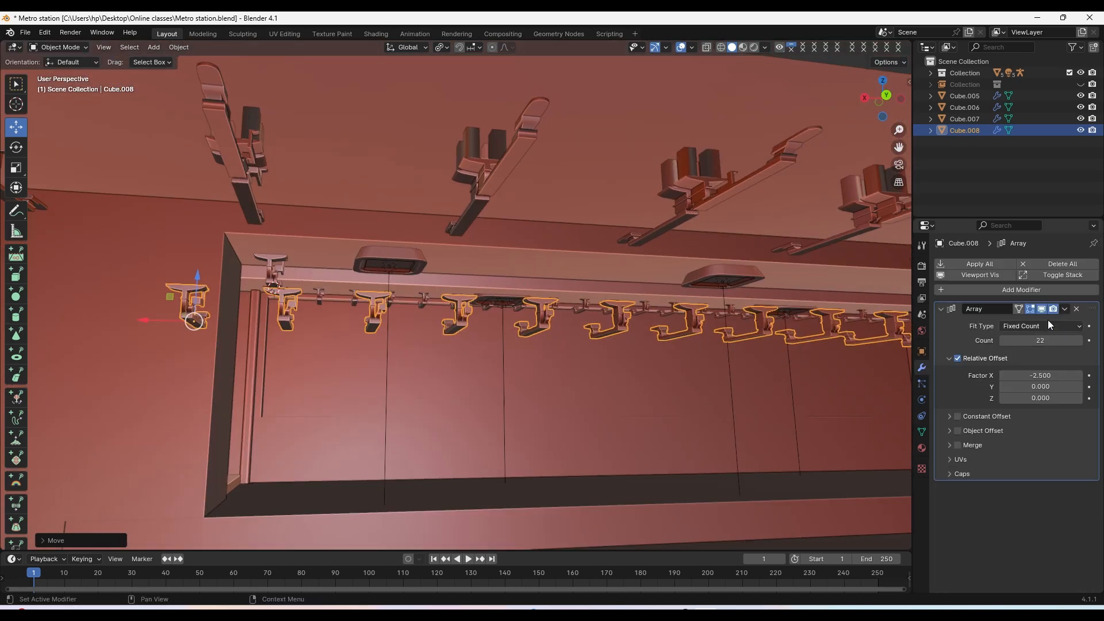
{"action": "left_click", "coordinate": [1042, 308]}
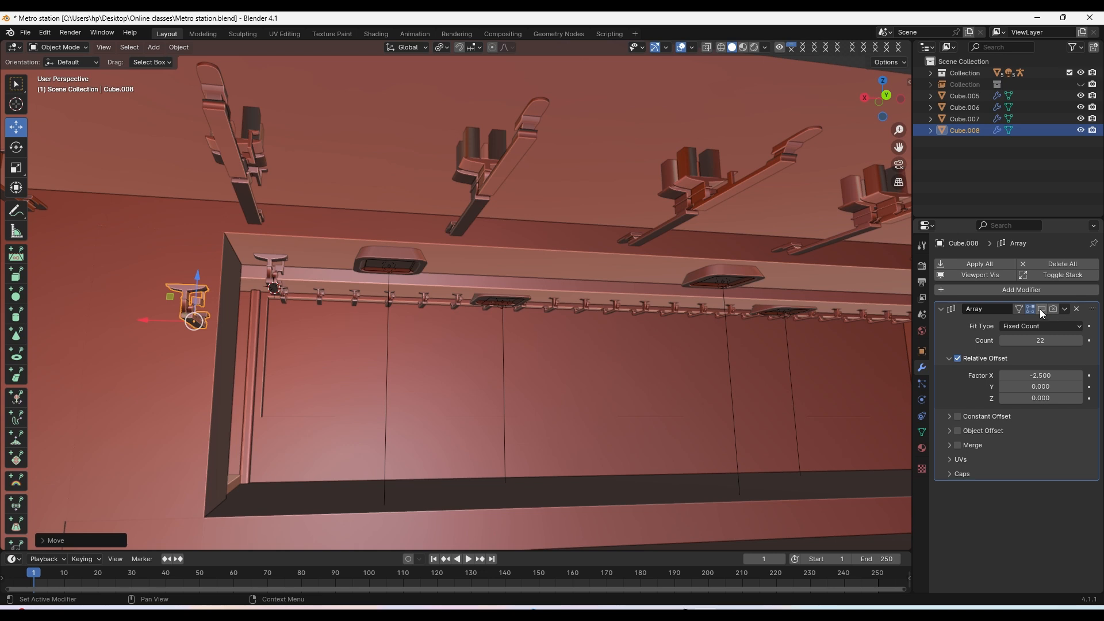
{"action": "left_click", "coordinate": [1041, 309]}
{"action": "left_click", "coordinate": [1076, 309]}
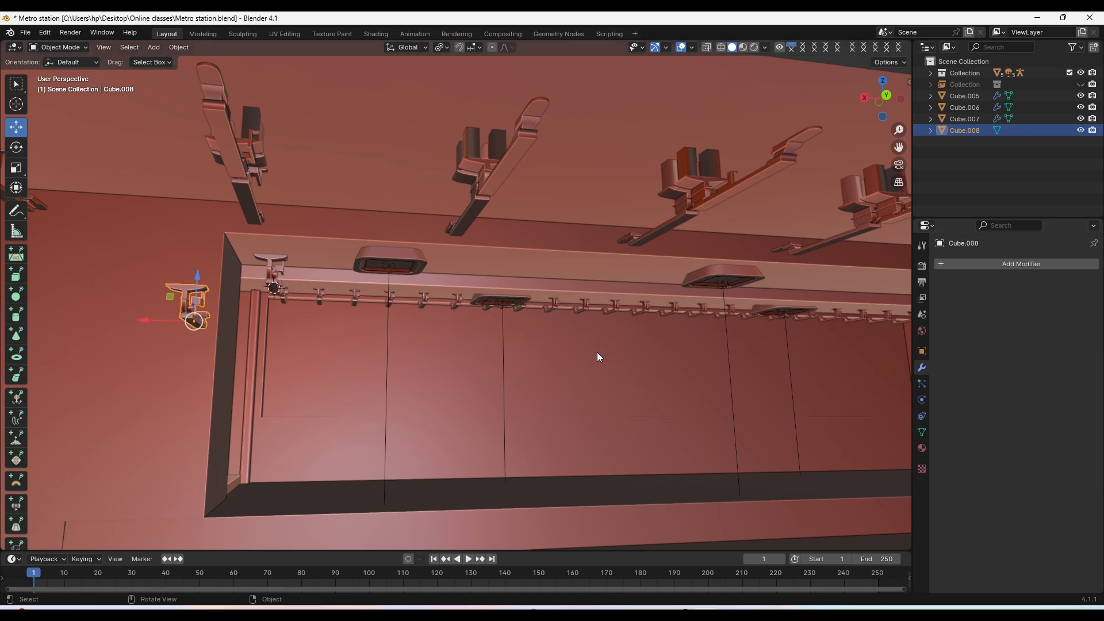
Frame the single bracket in the view and snap the 3D cursor to it
{"action": "middle_click_drag", "start_coordinate": [597, 352], "coordinate": [496, 360], "text": "shift"}
{"action": "key", "text": "KP_Decimal"}
{"action": "scroll", "coordinate": [450, 358], "scroll_direction": "down", "scroll_amount": 3}
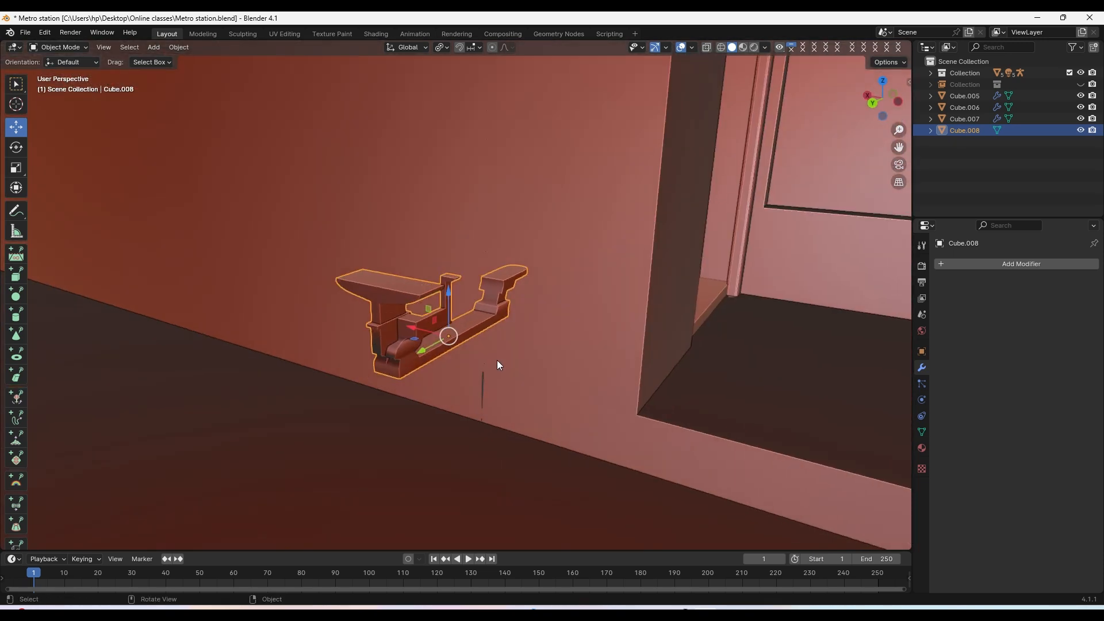
{"action": "key", "text": "shift+s"}
{"action": "left_click", "coordinate": [555, 374]}
{"action": "middle_click_drag", "start_coordinate": [509, 320], "coordinate": [528, 325]}
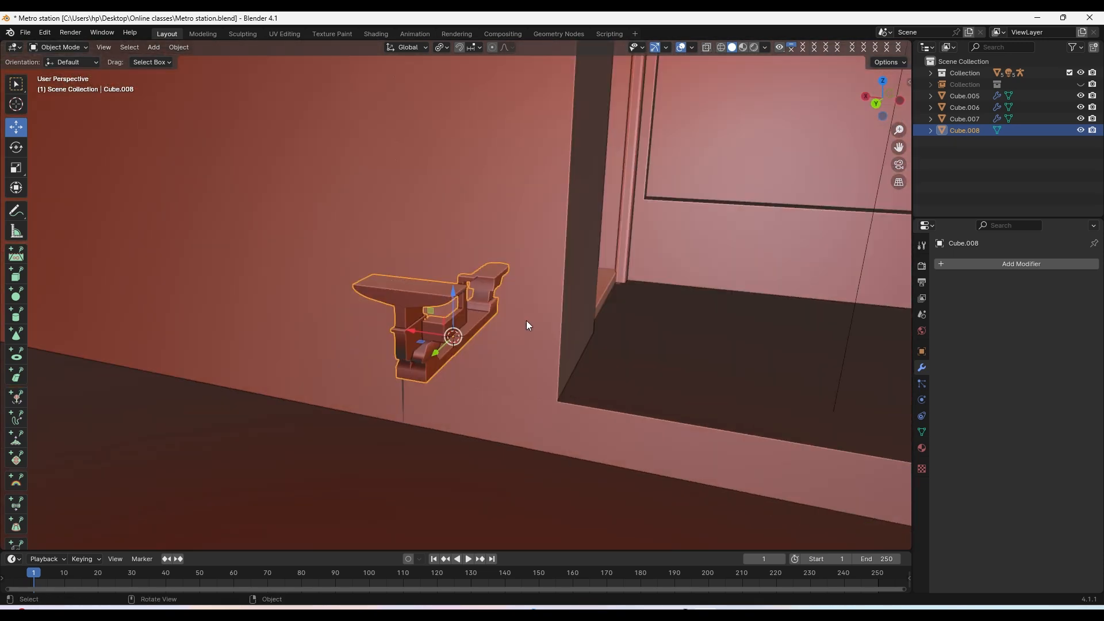
Add a cube at the 3D cursor, scale it down to roughly bracket size and move it along X beside the bracket
{"action": "key", "text": "shift+a"}
{"action": "left_click", "coordinate": [730, 606]}
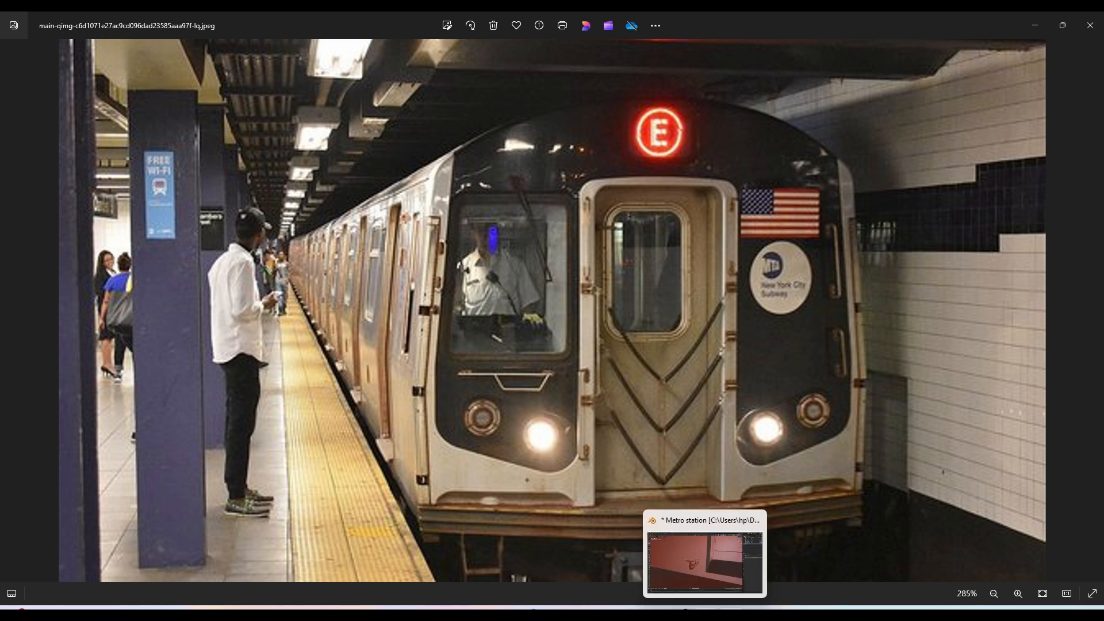
{"action": "left_click", "coordinate": [705, 607]}
{"action": "key", "text": "shift+a"}
{"action": "mouse_move", "coordinate": [479, 293]}
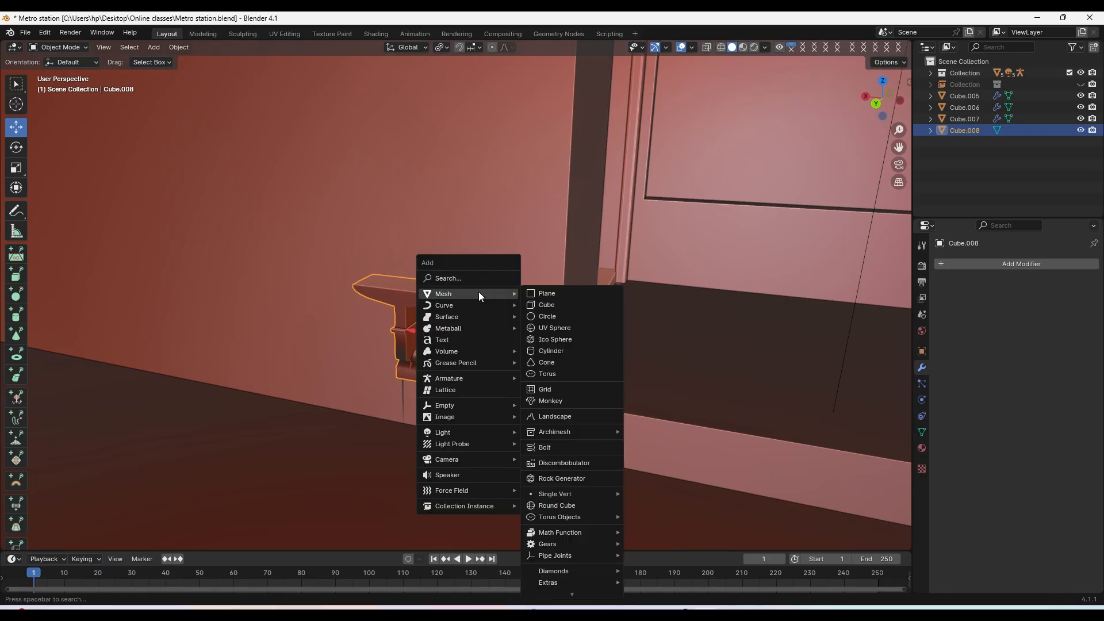
{"action": "left_click", "coordinate": [561, 304]}
{"action": "key", "text": "s"}
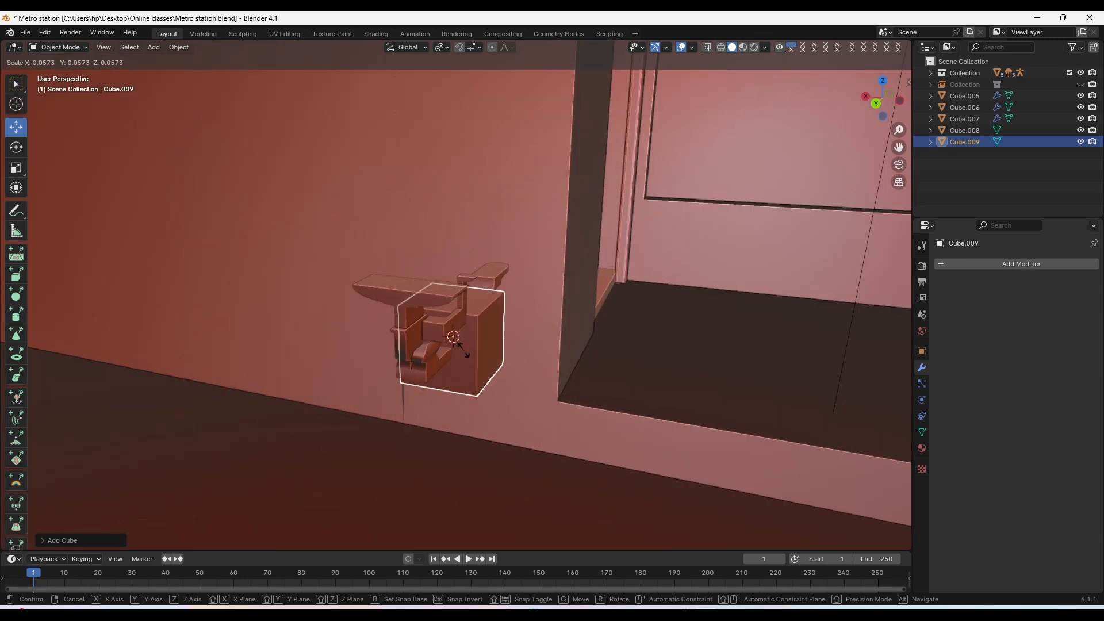
{"action": "left_click", "coordinate": [406, 340]}
{"action": "key", "text": "g"}
{"action": "key", "text": "x"}
{"action": "left_click", "coordinate": [506, 356]}
Scale the cube down along Z and X into a slim bar as thick as the bracket's arm
{"action": "middle_click_drag", "start_coordinate": [609, 334], "coordinate": [564, 266]}
{"action": "scroll", "coordinate": [567, 267], "scroll_direction": "up", "scroll_amount": 4}
{"action": "scroll", "coordinate": [593, 277], "scroll_direction": "down", "scroll_amount": 4}
{"action": "key", "text": "s"}
{"action": "key", "text": "z"}
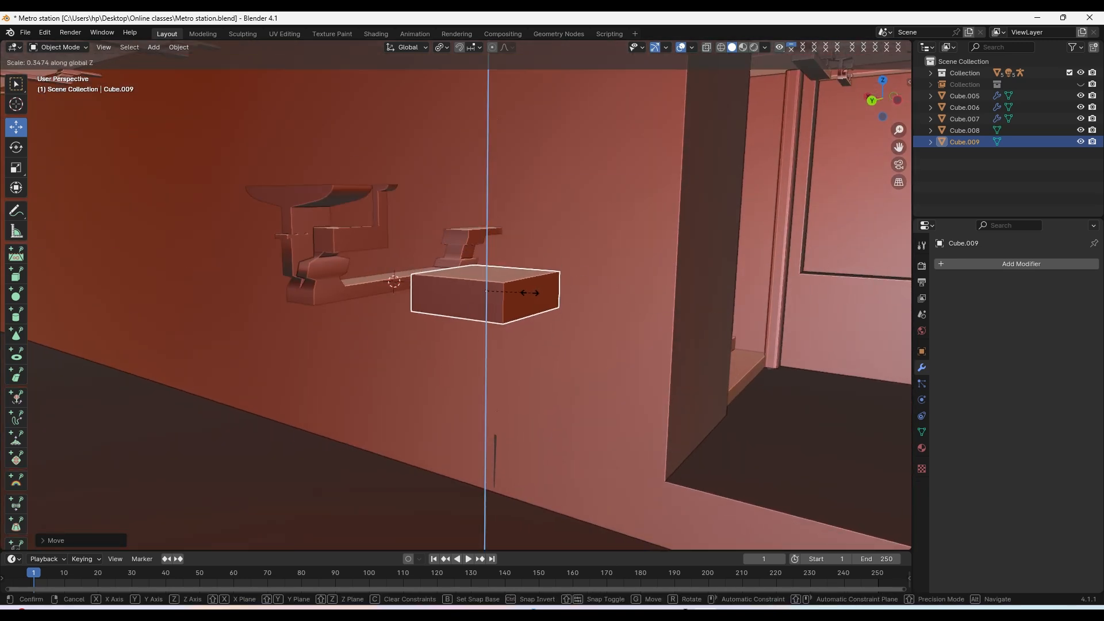
{"action": "left_click", "coordinate": [518, 290]}
{"action": "key", "text": "s"}
{"action": "key", "text": "x"}
{"action": "left_click", "coordinate": [517, 292]}
{"action": "key", "text": "s"}
{"action": "key", "text": "x"}
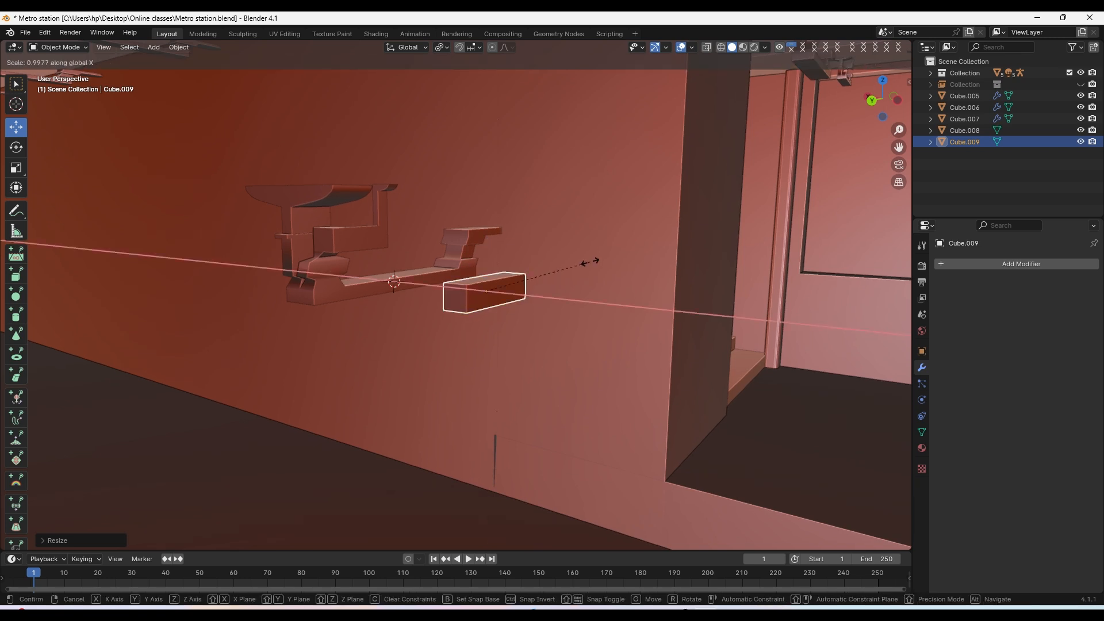
{"action": "key", "text": "z"}
{"action": "left_click", "coordinate": [540, 291]}
Move the bar's end face nearest the reference bracket's rounded tongue outward along Y, matching the end of its arm
{"action": "middle_click_drag", "start_coordinate": [540, 291], "coordinate": [491, 300]}
{"action": "scroll", "coordinate": [486, 295], "scroll_direction": "up", "scroll_amount": 2}
{"action": "key", "text": "Tab"}
{"action": "key", "text": "3"}
{"action": "middle_click_drag", "start_coordinate": [472, 231], "coordinate": [480, 314]}
{"action": "left_click", "coordinate": [441, 307]}
{"action": "key", "text": "g"}
{"action": "key", "text": "y"}
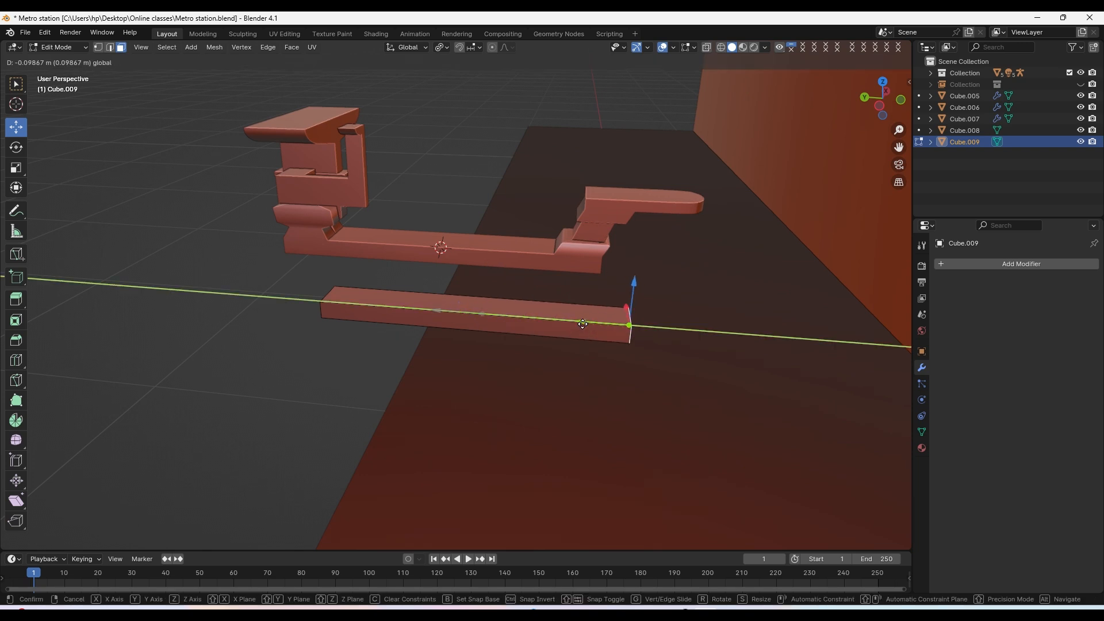
{"action": "left_click", "coordinate": [556, 319]}
Move the bar's opposite end face outward along Y, matching the bulky end of the reference bracket
{"action": "mouse_move", "coordinate": [556, 319]}
{"action": "middle_mouse_down"}
{"action": "mouse_move", "coordinate": [574, 284]}
{"action": "mouse_move", "coordinate": [542, 328]}
{"action": "middle_mouse_up"}
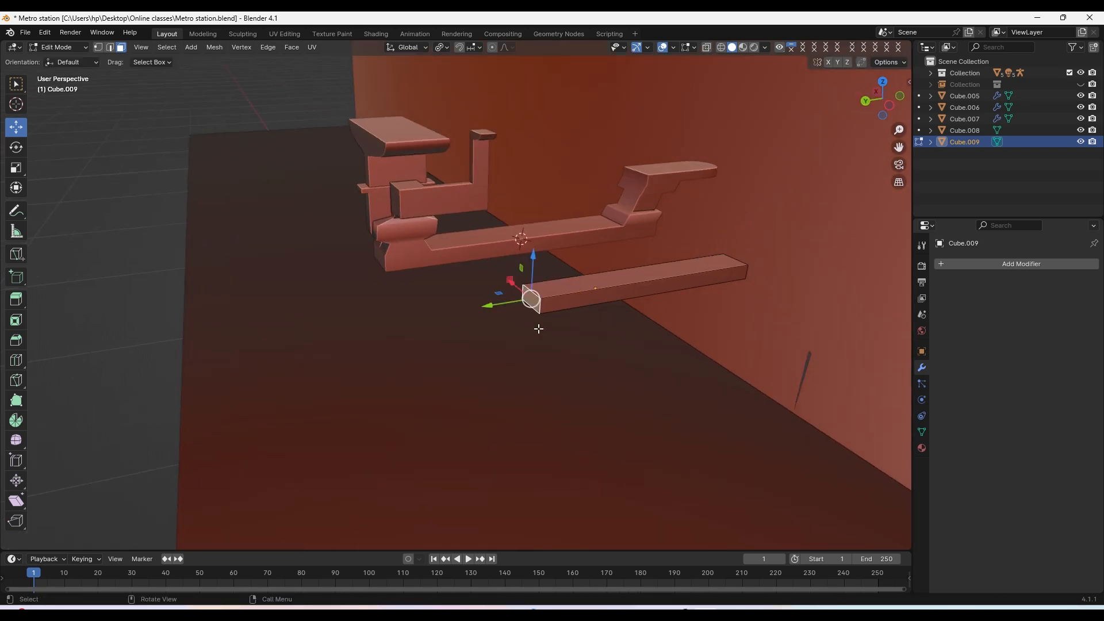
{"action": "key", "text": "g"}
{"action": "key", "text": "y"}
{"action": "left_click", "coordinate": [402, 313]}
Add two loop cuts across the bar, sliding one close to each end
{"action": "middle_click_drag", "start_coordinate": [402, 314], "coordinate": [467, 291]}
{"action": "key", "text": "ctrl+r"}
{"action": "left_click", "coordinate": [462, 316]}
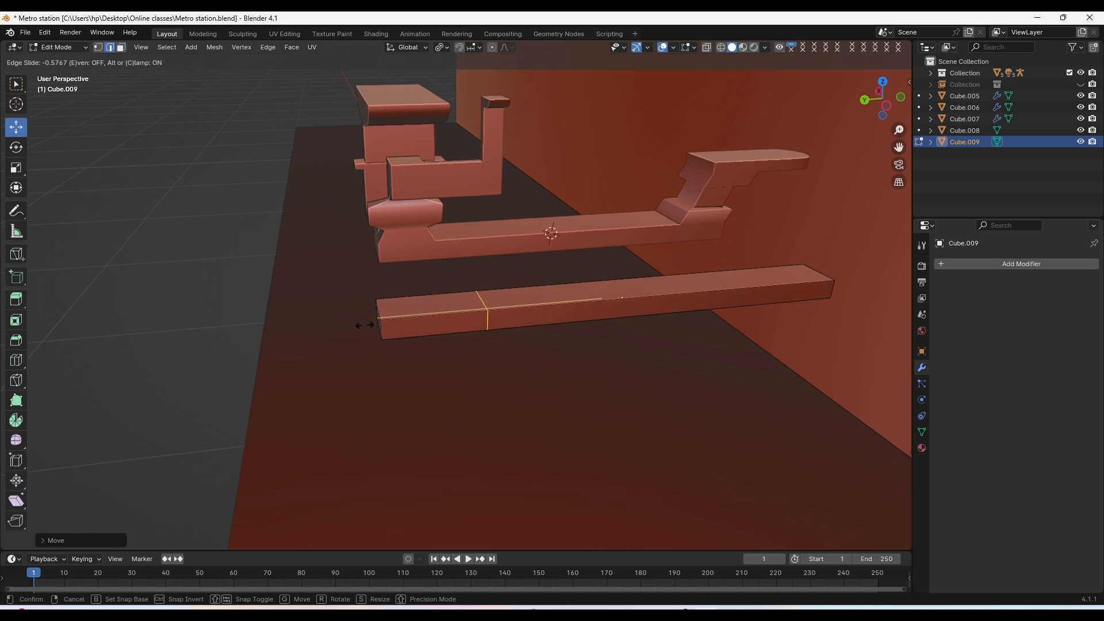
{"action": "left_click", "coordinate": [336, 311]}
{"action": "middle_click_drag", "start_coordinate": [335, 311], "coordinate": [654, 323]}
{"action": "key", "text": "ctrl+r"}
{"action": "left_click", "coordinate": [678, 320]}
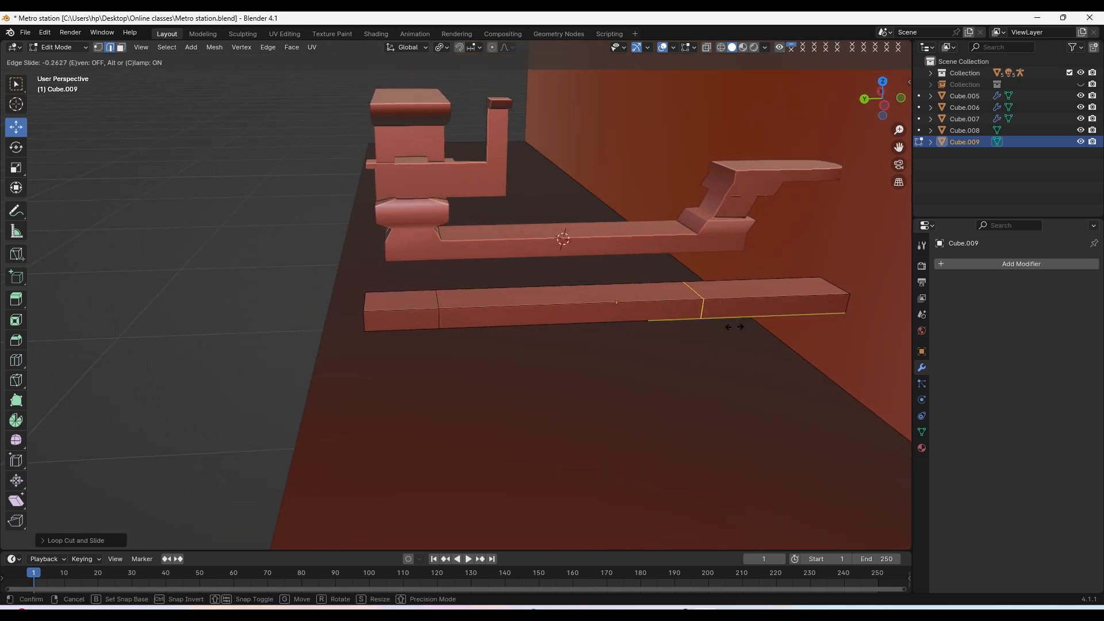
{"action": "left_click", "coordinate": [795, 323]}
Extrude the top face of the bar's tongue-side end segment upward and shift it slightly outward along Y to slant the block
{"action": "middle_click_drag", "start_coordinate": [796, 322], "coordinate": [671, 302]}
{"action": "key", "text": "3"}
{"action": "left_click", "coordinate": [645, 299]}
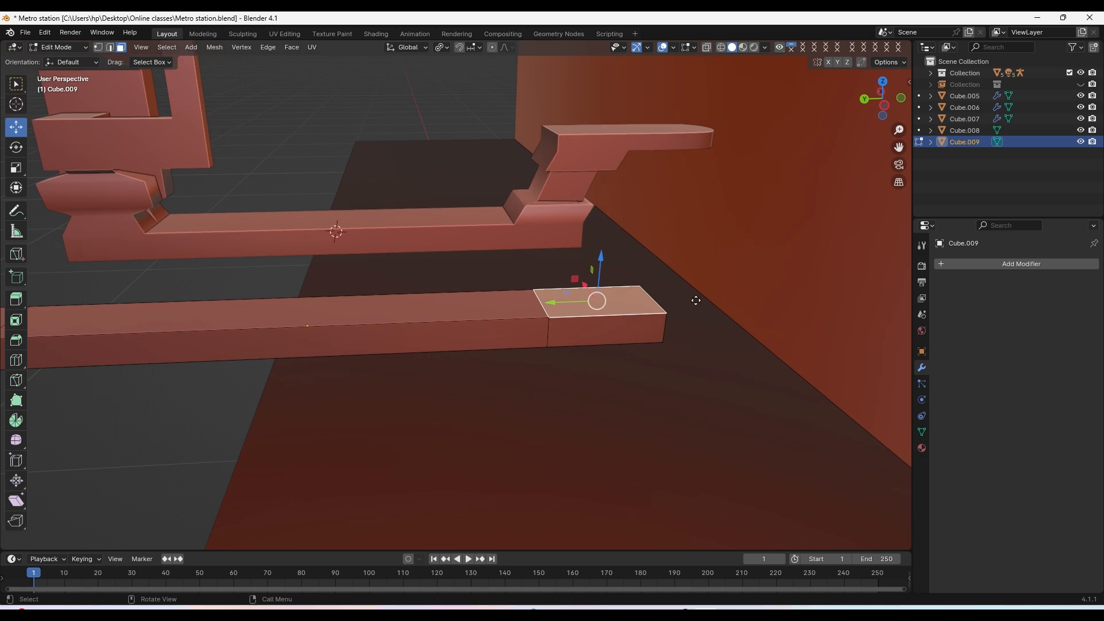
{"action": "key", "text": "e"}
{"action": "left_click", "coordinate": [598, 257]}
{"action": "key", "text": "g"}
{"action": "key", "text": "y"}
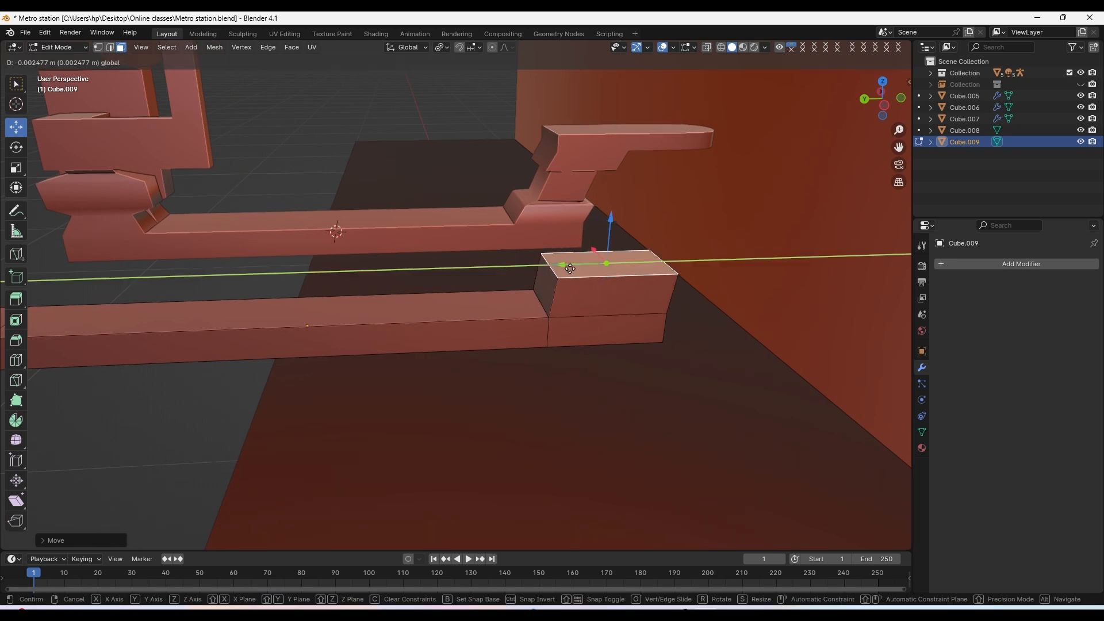
{"action": "left_click_drag", "start_coordinate": [570, 269], "coordinate": [577, 268]}
Inset the block's top face by scaling it inward, extrude it upward into a neck and slant the neck slightly along Y
{"action": "scroll", "coordinate": [681, 251], "scroll_direction": "up", "scroll_amount": 1}
{"action": "key", "text": "s"}
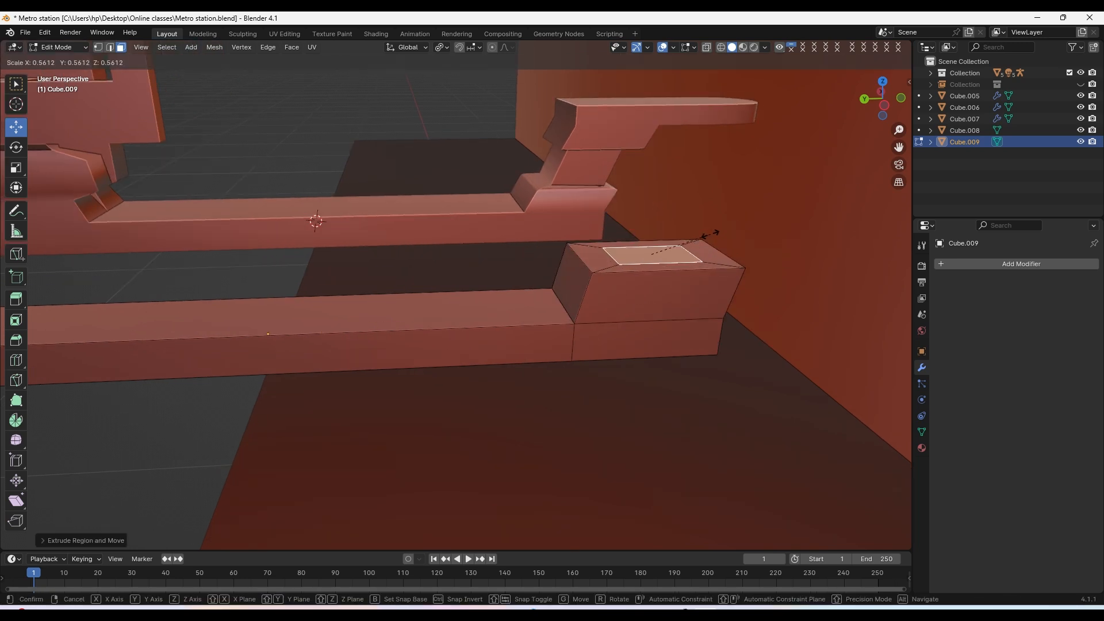
{"action": "left_click", "coordinate": [726, 232]}
{"action": "middle_click_drag", "start_coordinate": [727, 232], "coordinate": [683, 259], "text": "shift"}
{"action": "key", "text": "e"}
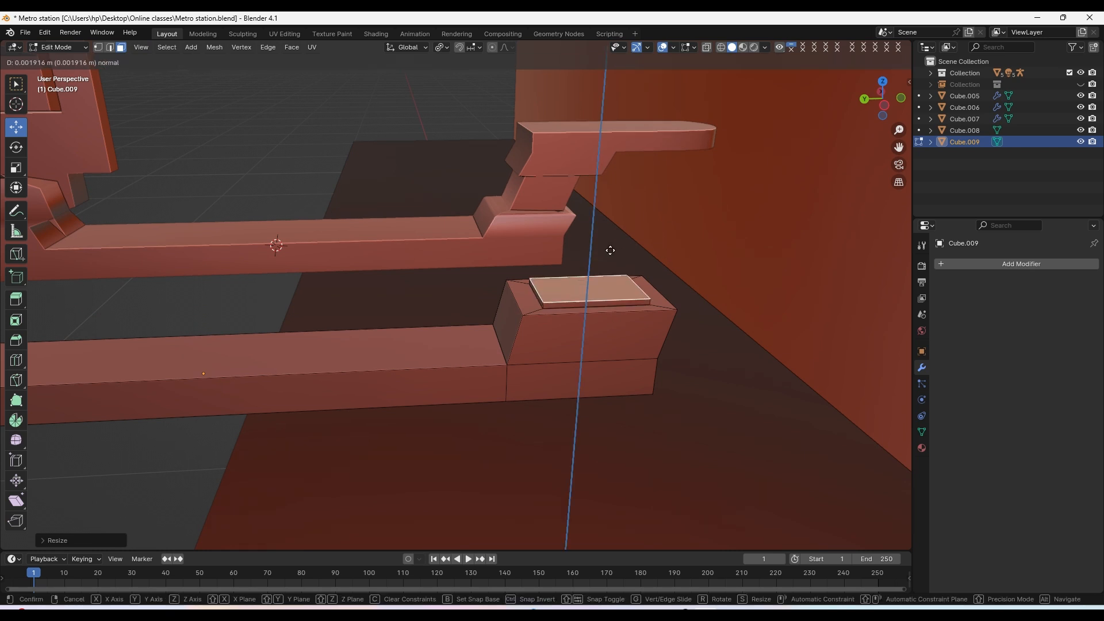
{"action": "right_click", "coordinate": [609, 249]}
{"action": "left_click_drag", "start_coordinate": [593, 253], "coordinate": [609, 193]}
{"action": "middle_click_drag", "start_coordinate": [650, 222], "coordinate": [642, 248], "text": "shift"}
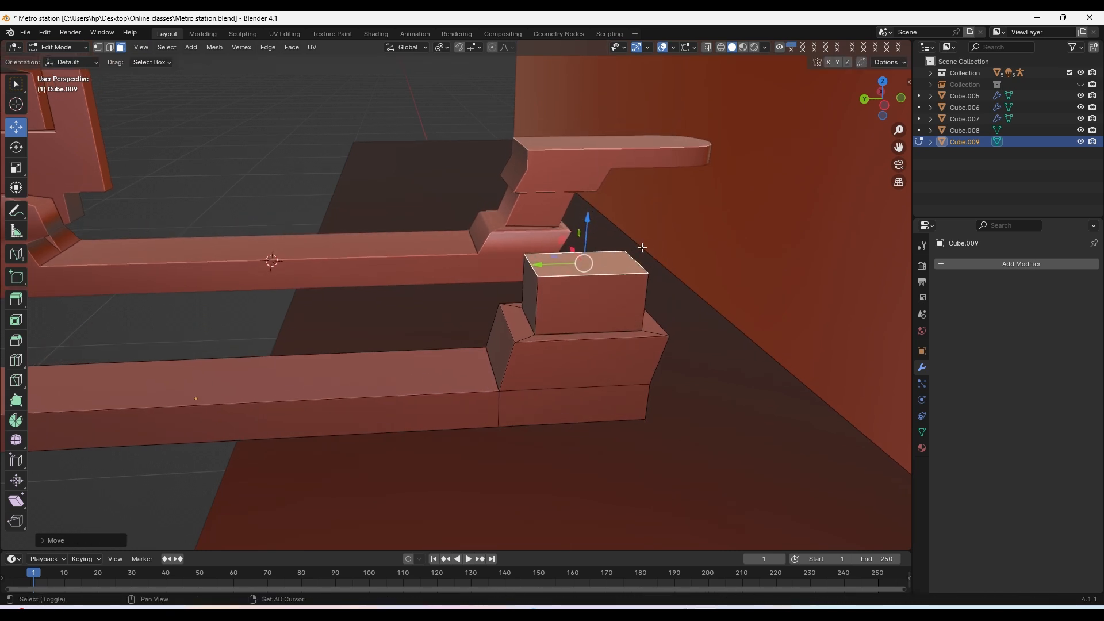
{"action": "left_click_drag", "start_coordinate": [587, 219], "coordinate": [586, 235]}
{"action": "left_click_drag", "start_coordinate": [541, 280], "coordinate": [550, 282]}
Scale the neck's newly extruded top face outward into a wider flange and raise it slightly
{"action": "key", "text": "s"}
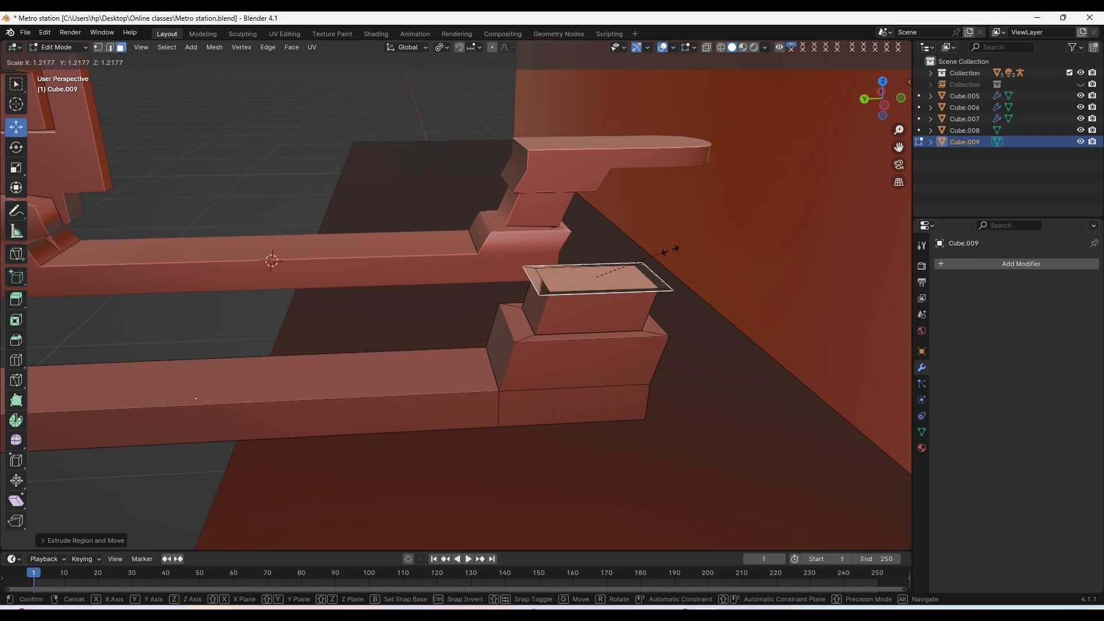
{"action": "left_click", "coordinate": [680, 251]}
{"action": "left_click_drag", "start_coordinate": [598, 237], "coordinate": [599, 233]}
Extrude the flange upward, taper its top face inward and raise another block above it
{"action": "key", "text": "e"}
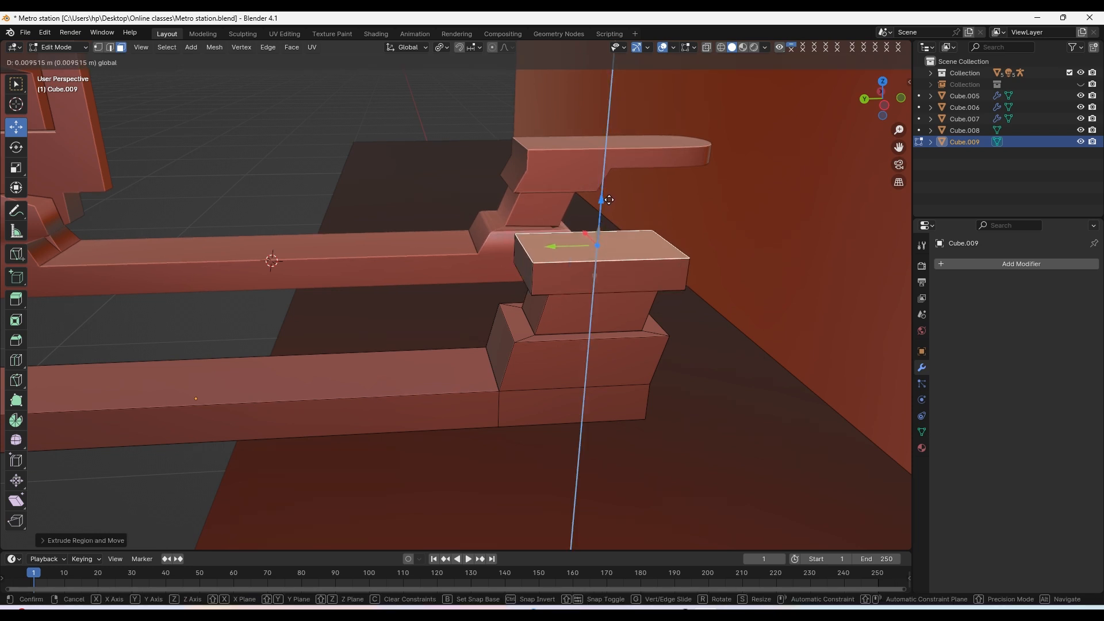
{"action": "left_click", "coordinate": [611, 203]}
{"action": "key", "text": "s"}
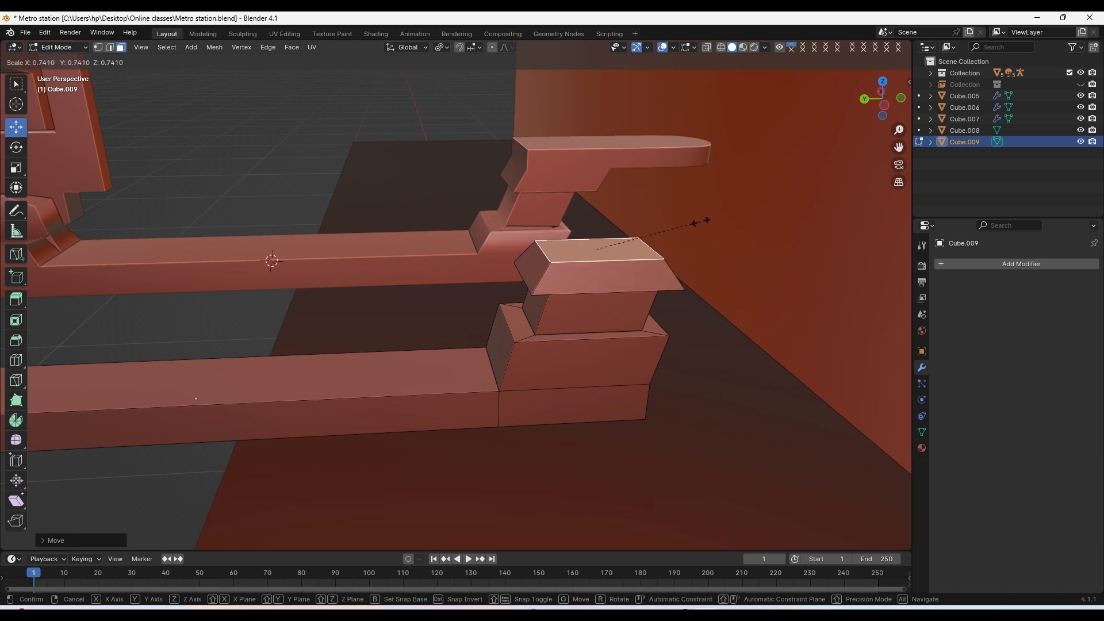
{"action": "left_click", "coordinate": [718, 226]}
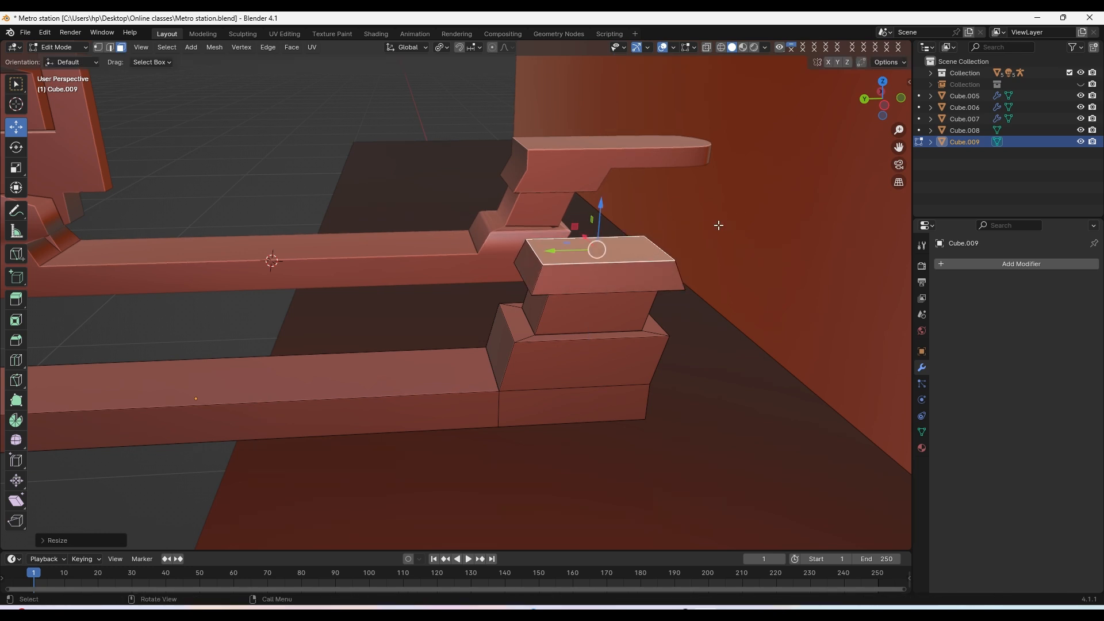
{"action": "left_click_drag", "start_coordinate": [602, 208], "coordinate": [600, 186]}
Extrude the outer side face of the top block along Y into a long tongue like the reference bracket's
{"action": "middle_click_drag", "start_coordinate": [688, 229], "coordinate": [631, 231]}
{"action": "middle_click_drag", "start_coordinate": [482, 280], "coordinate": [546, 242]}
{"action": "left_click", "coordinate": [540, 261]}
{"action": "key", "text": "e"}
{"action": "left_click_drag", "start_coordinate": [492, 240], "coordinate": [639, 276]}
{"action": "mouse_move", "coordinate": [791, 202]}
{"action": "middle_mouse_down"}
{"action": "mouse_move", "coordinate": [771, 224]}
{"action": "mouse_move", "coordinate": [700, 217]}
{"action": "mouse_move", "coordinate": [727, 231]}
{"action": "middle_mouse_up"}
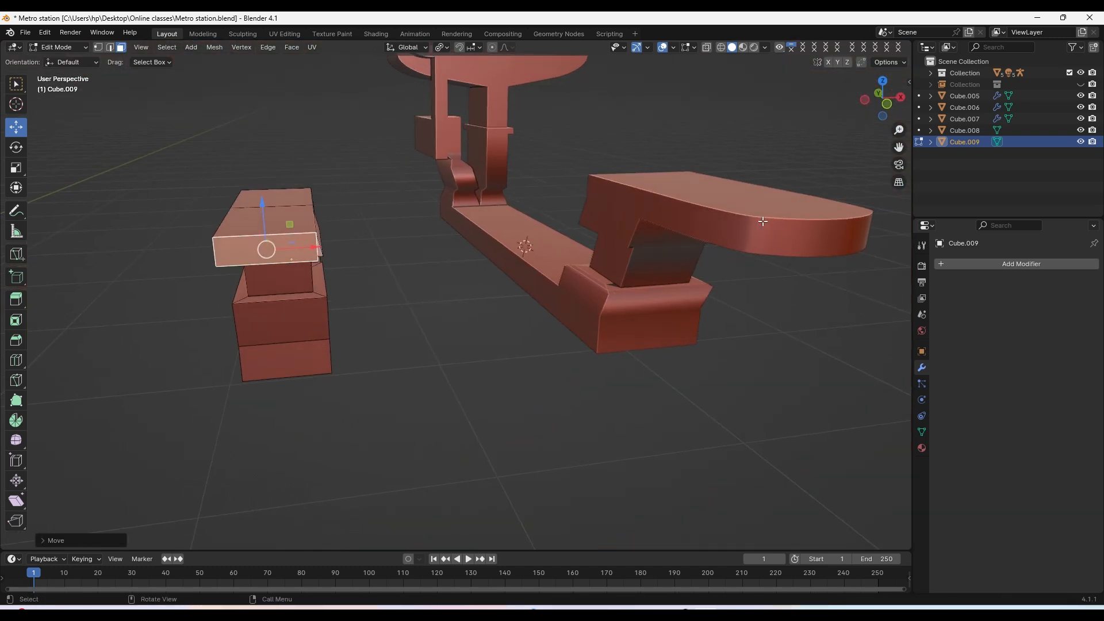
Add a centred lengthwise loop cut through the tongue and the rest of the bar
{"action": "mouse_move", "coordinate": [866, 192]}
{"action": "middle_mouse_down"}
{"action": "mouse_move", "coordinate": [818, 241]}
{"action": "mouse_move", "coordinate": [726, 252]}
{"action": "mouse_move", "coordinate": [596, 372]}
{"action": "mouse_move", "coordinate": [547, 361]}
{"action": "middle_mouse_up"}
{"action": "key", "text": "ctrl+r"}
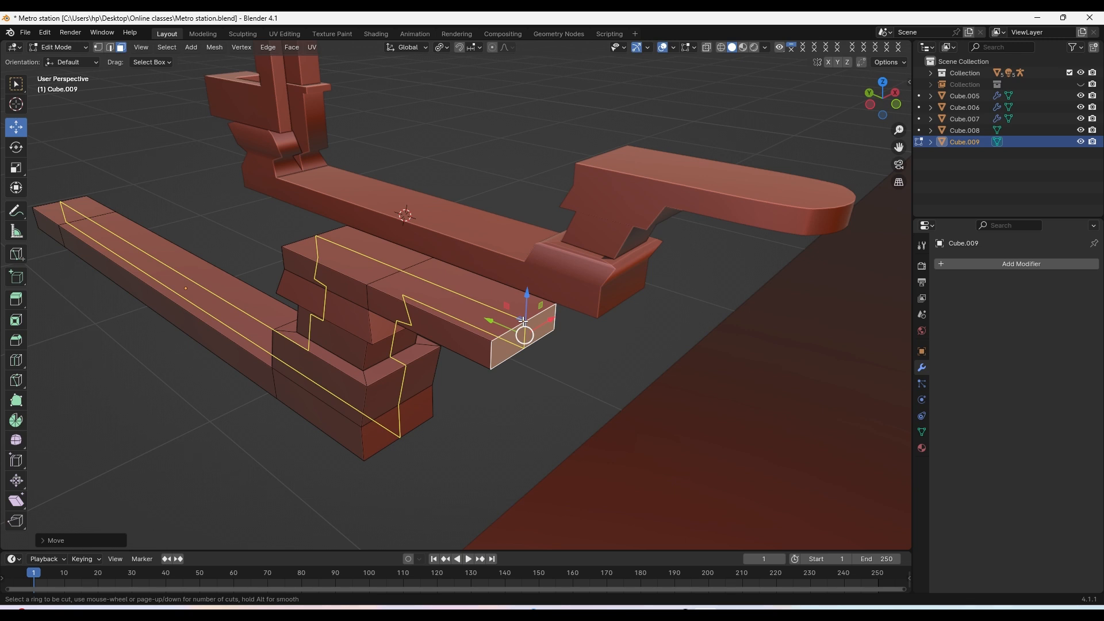
{"action": "left_click", "coordinate": [523, 321]}
{"action": "left_click", "coordinate": [525, 338]}
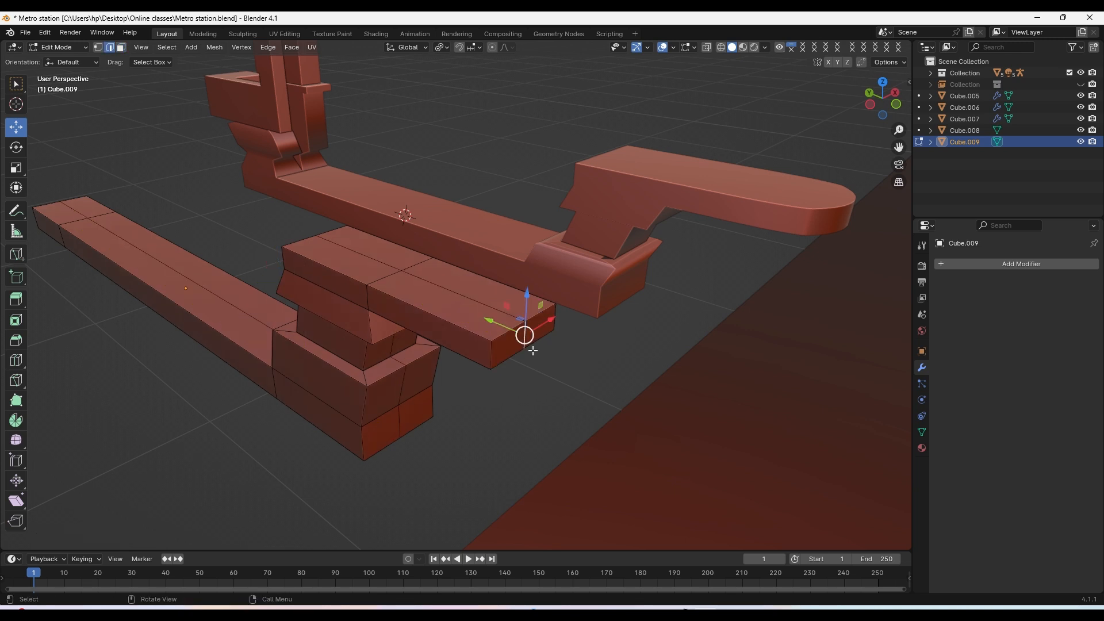
Pull the tongue's centre end edge outward and bevel it with 6 segments into a rounded tip
{"action": "middle_click_drag", "start_coordinate": [506, 342], "coordinate": [526, 340]}
{"action": "left_click_drag", "start_coordinate": [583, 335], "coordinate": [712, 365]}
{"action": "key", "text": "ctrl+b"}
{"action": "scroll", "coordinate": [783, 356], "scroll_direction": "up", "scroll_amount": 5}
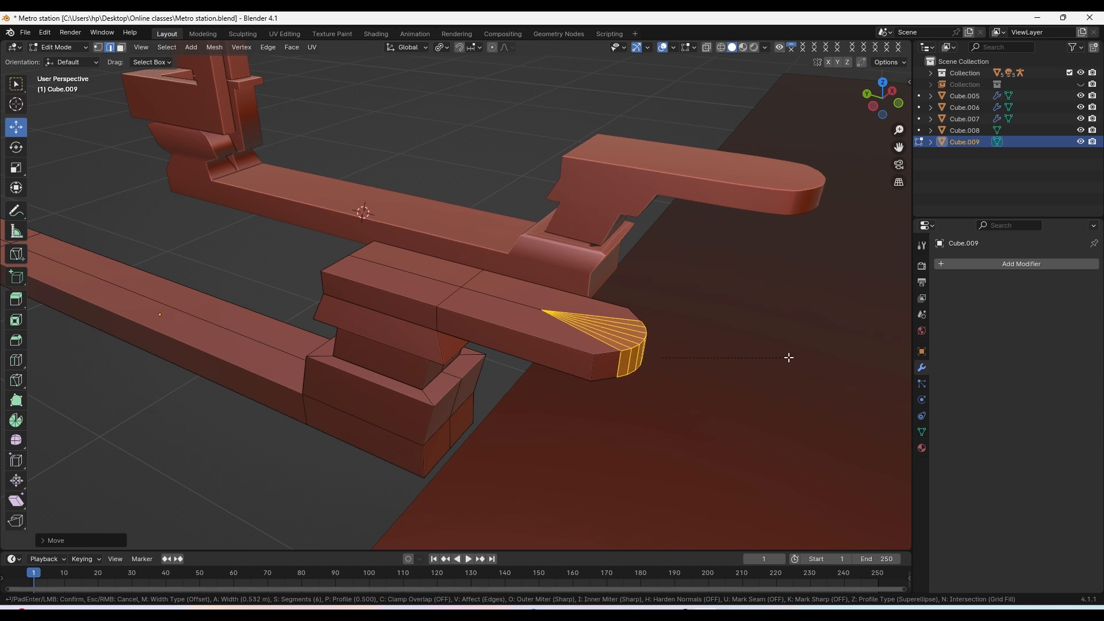
{"action": "left_click", "coordinate": [824, 366]}
{"action": "middle_click_drag", "start_coordinate": [823, 365], "coordinate": [620, 314]}
{"action": "scroll", "coordinate": [598, 316], "scroll_direction": "up", "scroll_amount": 1}
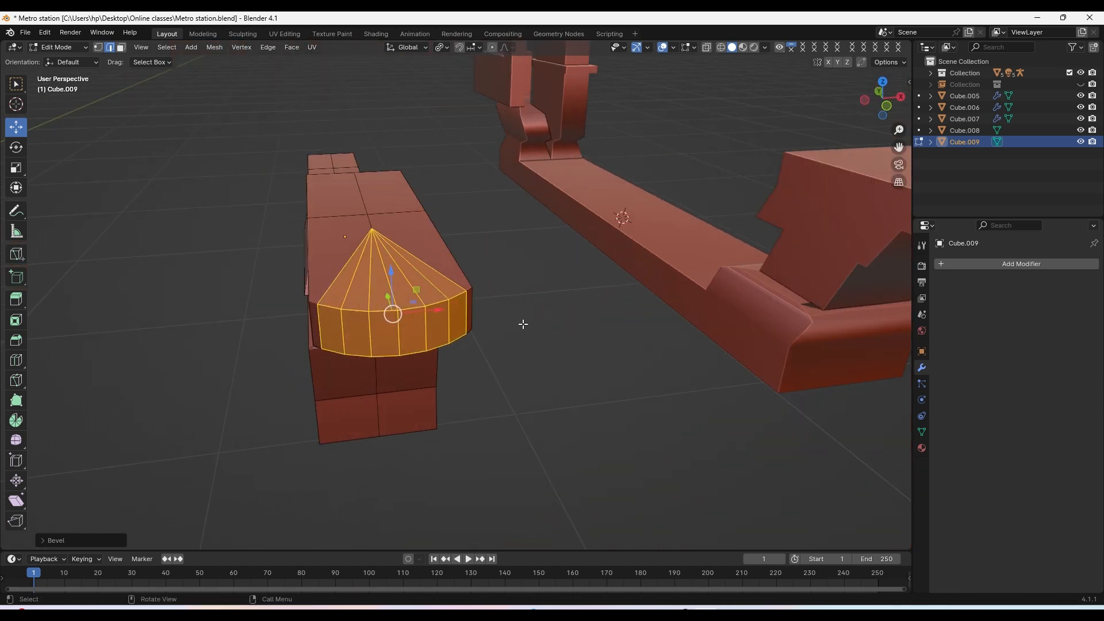
{"action": "middle_click_drag", "start_coordinate": [522, 323], "coordinate": [541, 324]}
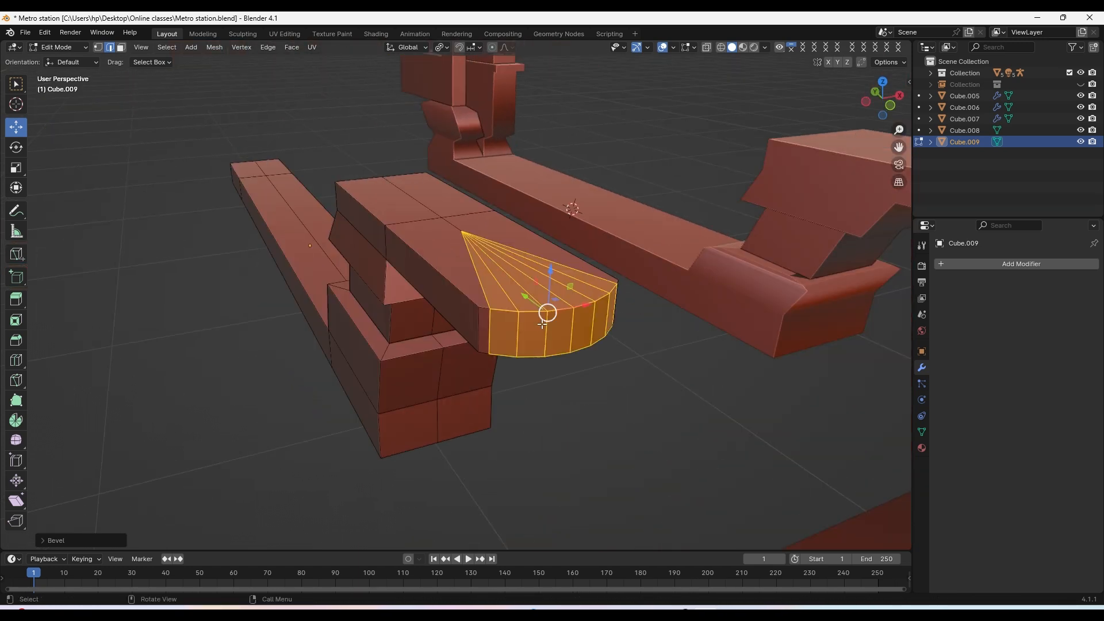
{"action": "right_click", "coordinate": [591, 335]}
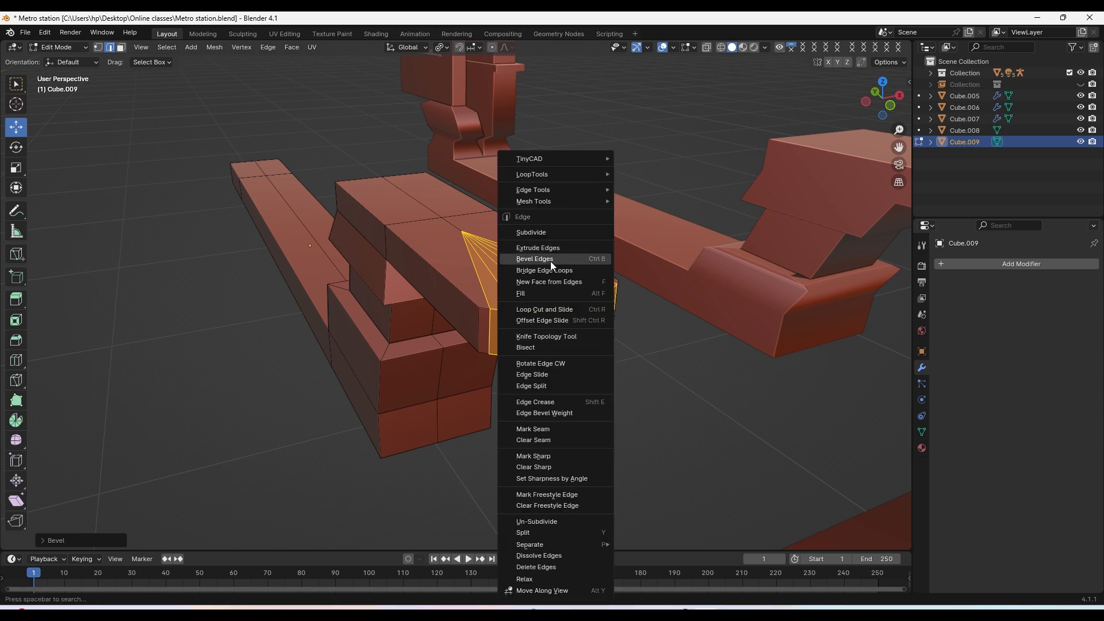
{"action": "scroll", "coordinate": [602, 352], "scroll_direction": "down", "scroll_amount": 1}
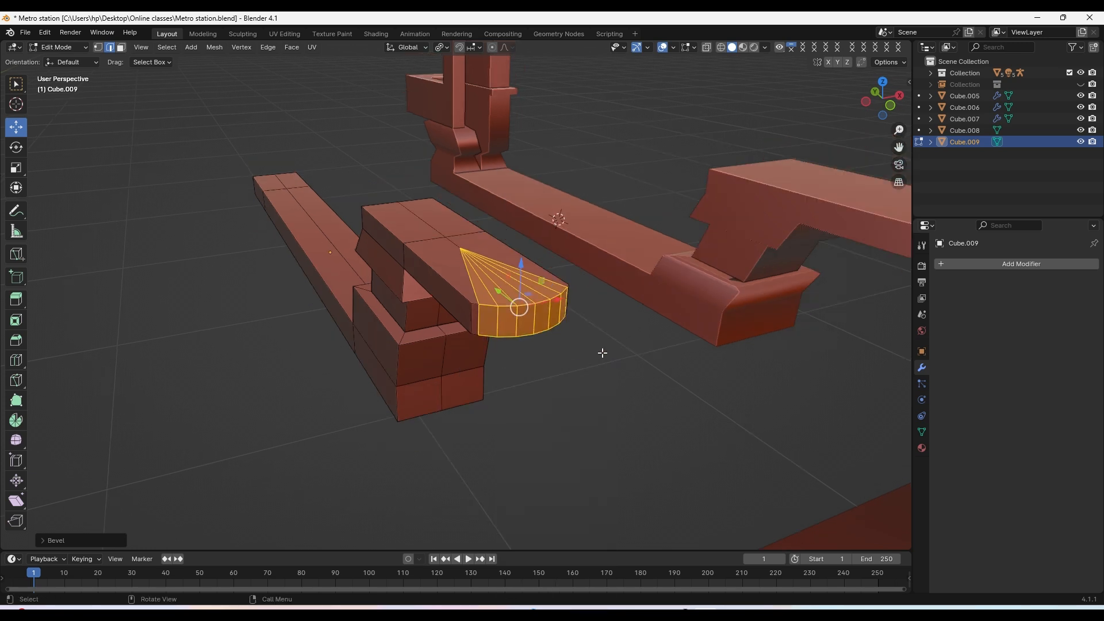
Extrude one half of the bar's top face at the opposite end upward and taper it inward
{"action": "mouse_move", "coordinate": [602, 352]}
{"action": "middle_mouse_down"}
{"action": "mouse_move", "coordinate": [562, 364]}
{"action": "mouse_move", "coordinate": [653, 320]}
{"action": "mouse_move", "coordinate": [428, 347]}
{"action": "mouse_move", "coordinate": [435, 361]}
{"action": "mouse_move", "coordinate": [510, 312]}
{"action": "mouse_move", "coordinate": [677, 311]}
{"action": "mouse_move", "coordinate": [690, 351]}
{"action": "mouse_move", "coordinate": [591, 372]}
{"action": "mouse_move", "coordinate": [670, 343]}
{"action": "mouse_move", "coordinate": [619, 343]}
{"action": "middle_mouse_up"}
{"action": "left_click", "coordinate": [432, 361]}
{"action": "left_click", "coordinate": [623, 304]}
{"action": "key", "text": "e"}
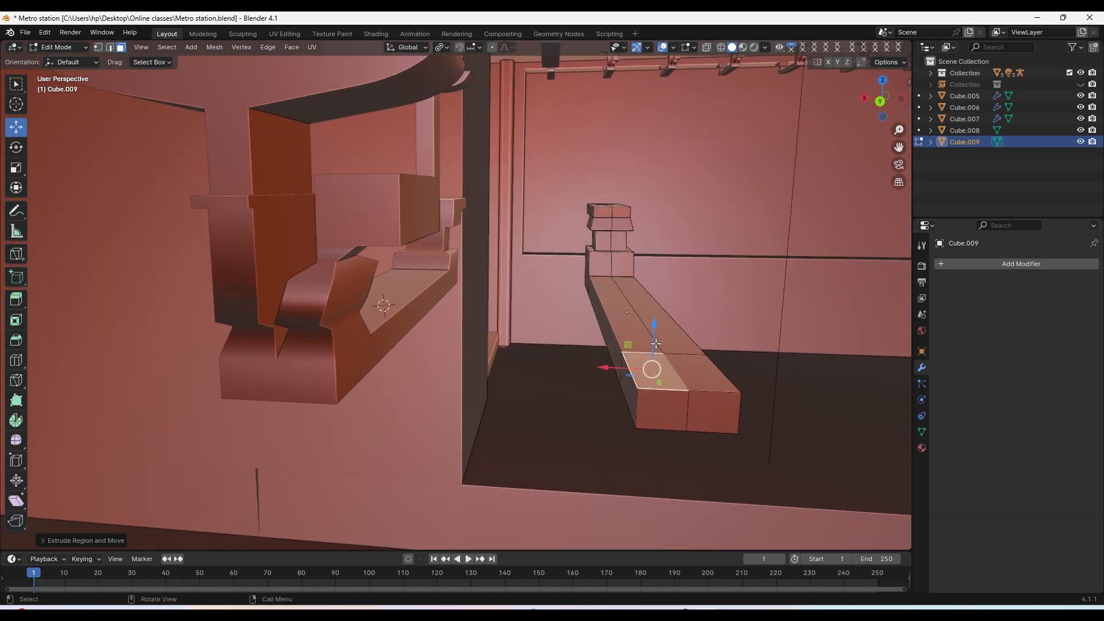
{"action": "key", "text": "g"}
{"action": "key", "text": "z"}
{"action": "left_click", "coordinate": [741, 290]}
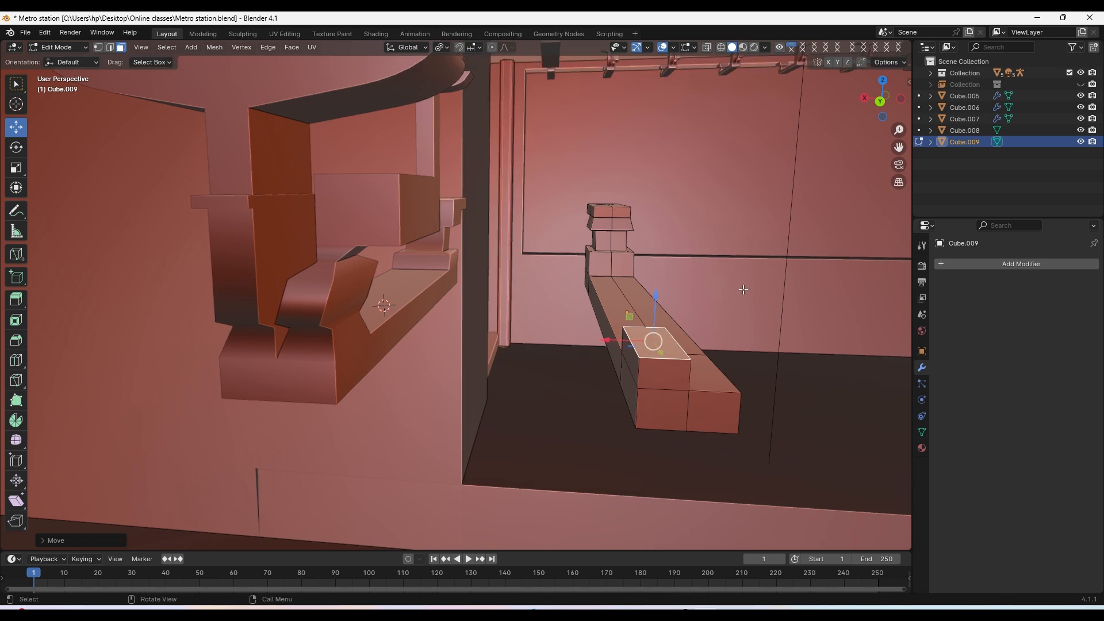
{"action": "key", "text": "s"}
{"action": "left_click", "coordinate": [716, 300]}
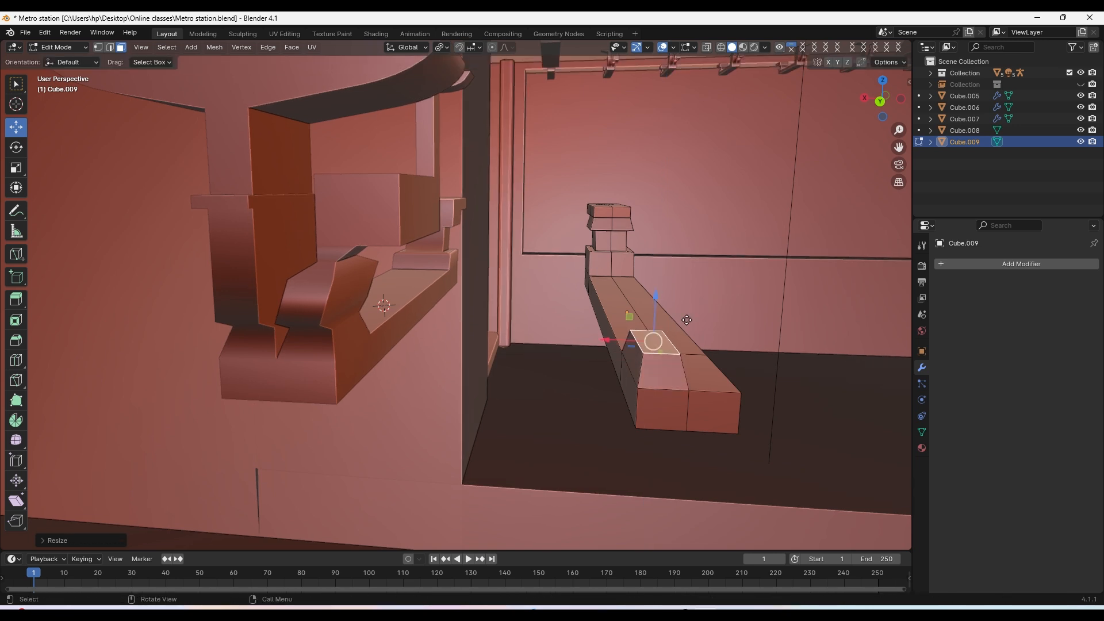
Scale a new extrusion of the tapered block's top face outward and raise it slightly above the neck
{"action": "key", "text": "s"}
{"action": "left_click", "coordinate": [702, 311]}
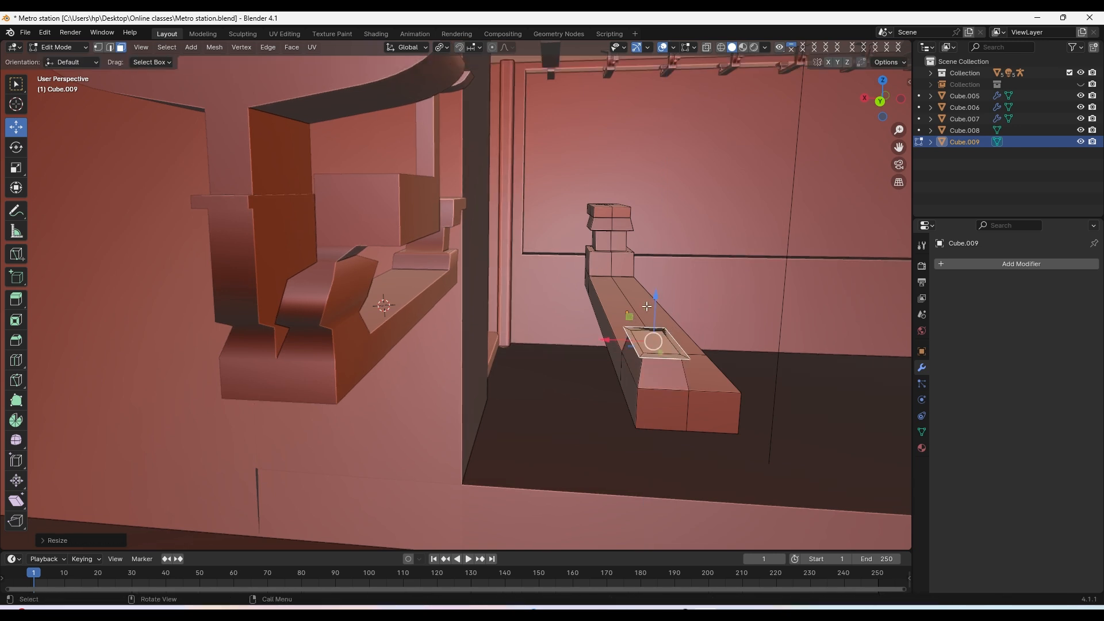
{"action": "key", "text": "g"}
{"action": "key", "text": "z"}
{"action": "left_click", "coordinate": [656, 289]}
{"action": "middle_click_drag", "start_coordinate": [656, 289], "coordinate": [642, 296]}
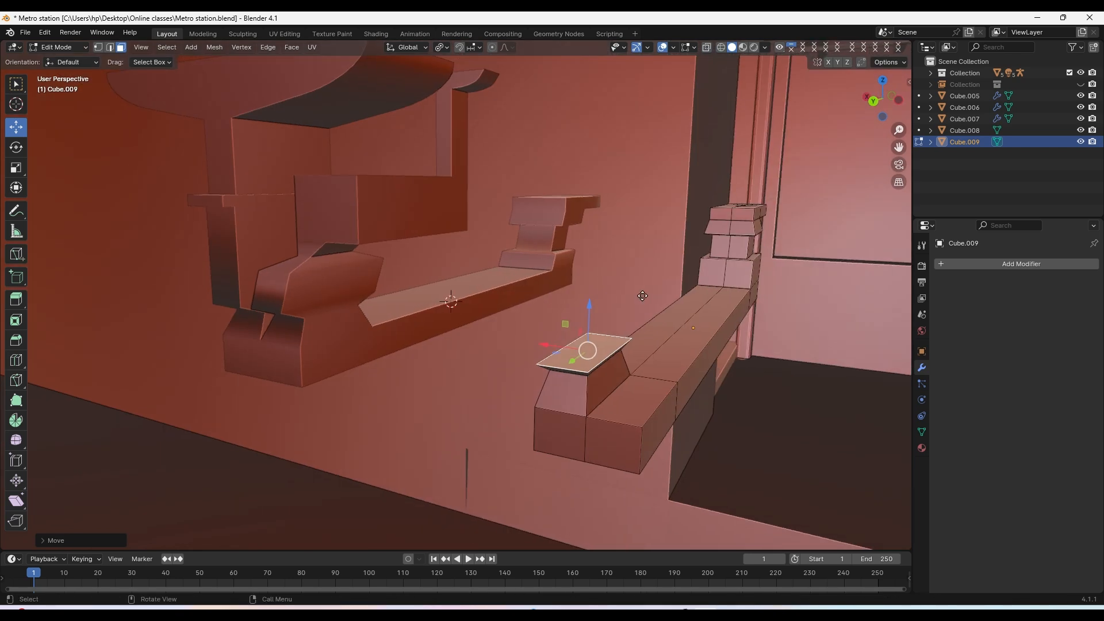
Extrude the widened face upward into a block and add a thin, wider collar on top of it
{"action": "left_click_drag", "start_coordinate": [599, 306], "coordinate": [594, 237]}
{"action": "key", "text": "s"}
{"action": "left_click", "coordinate": [658, 270]}
{"action": "left_click", "coordinate": [593, 237]}
Scale the collar's newly extruded top face inward and extrude it upward into a tall column
{"action": "key", "text": "s"}
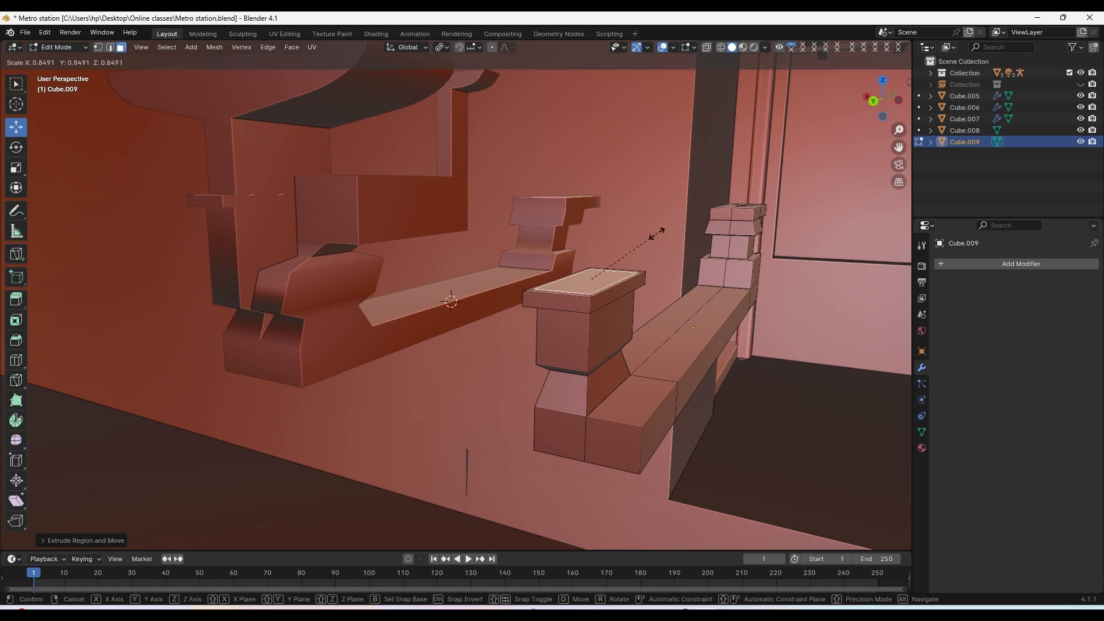
{"action": "left_click", "coordinate": [643, 236]}
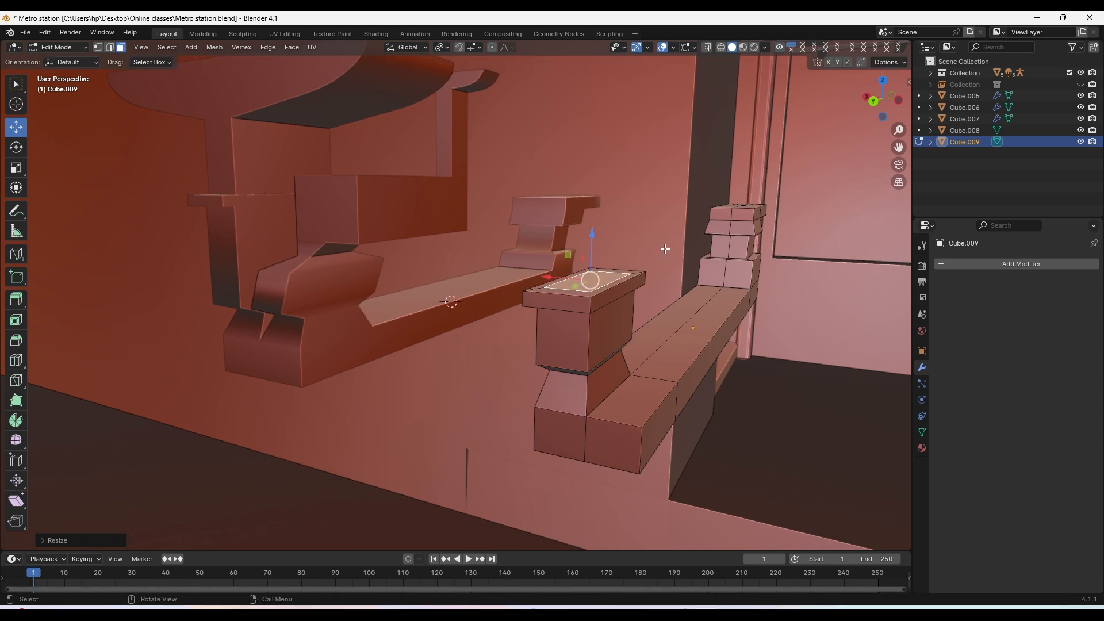
{"action": "middle_click_drag", "start_coordinate": [665, 249], "coordinate": [648, 326]}
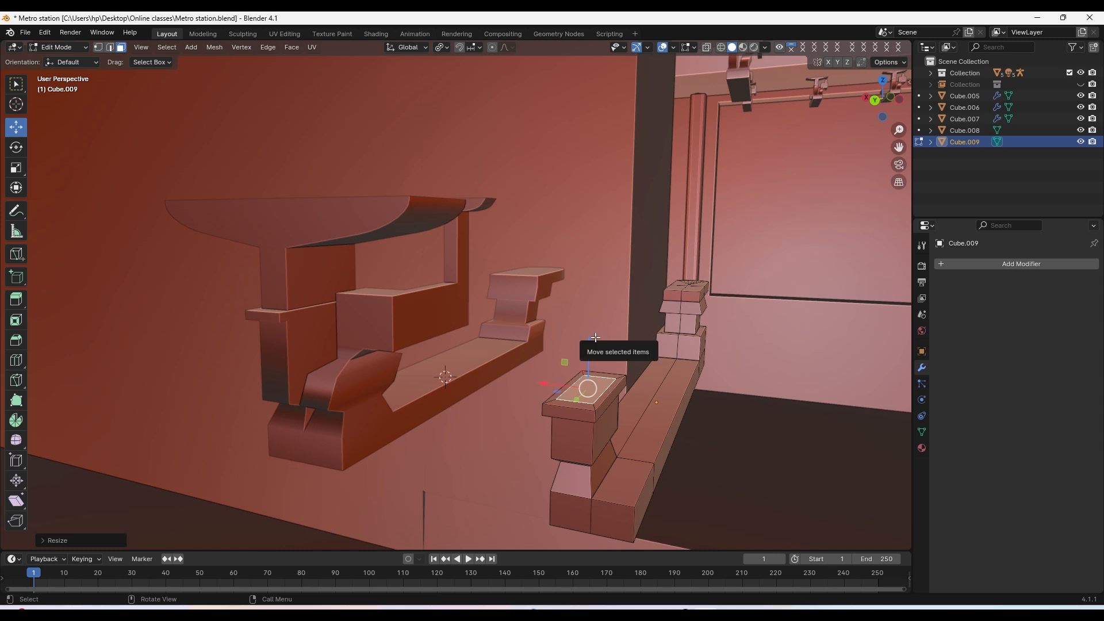
{"action": "left_click_drag", "start_coordinate": [591, 349], "coordinate": [595, 223]}
{"action": "middle_click_drag", "start_coordinate": [621, 216], "coordinate": [594, 273]}
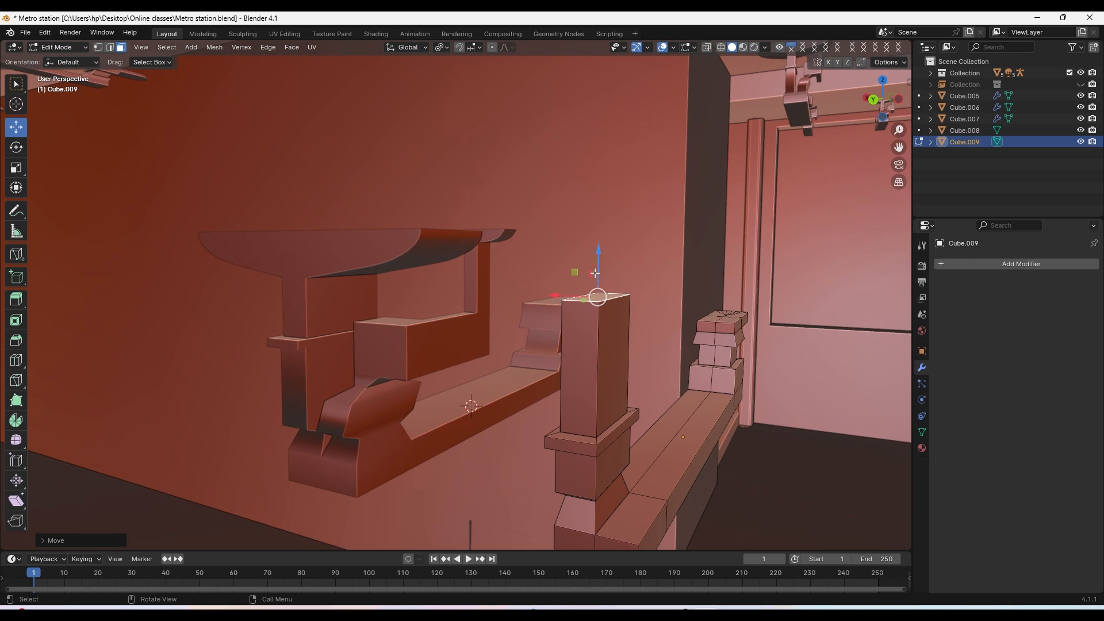
Widen the column's extruded top along X, raise it into a flared cap and extrude a slab above it
{"action": "key", "text": "s"}
{"action": "key", "text": "x"}
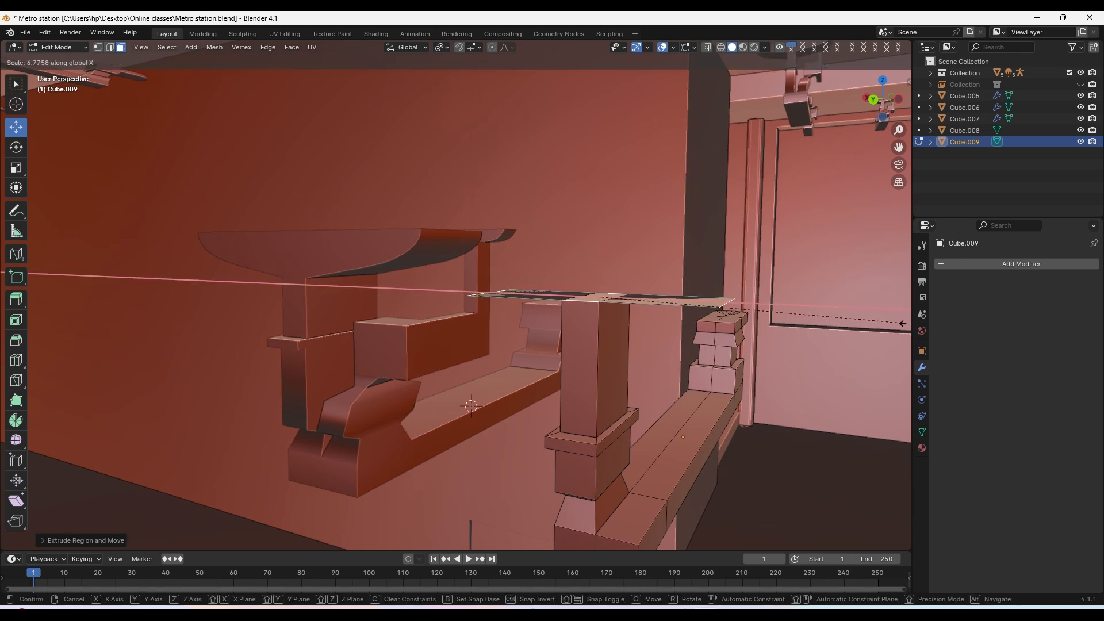
{"action": "left_click", "coordinate": [112, 218]}
{"action": "left_click_drag", "start_coordinate": [596, 250], "coordinate": [601, 173]}
{"action": "key", "text": "e"}
{"action": "right_click", "coordinate": [630, 263]}
Bevel the cap slab's two lower side edges with 6 segments into curved undersides
{"action": "middle_click_drag", "start_coordinate": [664, 251], "coordinate": [636, 251]}
{"action": "key", "text": "2"}
{"action": "left_click", "coordinate": [624, 272]}
{"action": "middle_click_drag", "start_coordinate": [570, 303], "coordinate": [674, 296]}
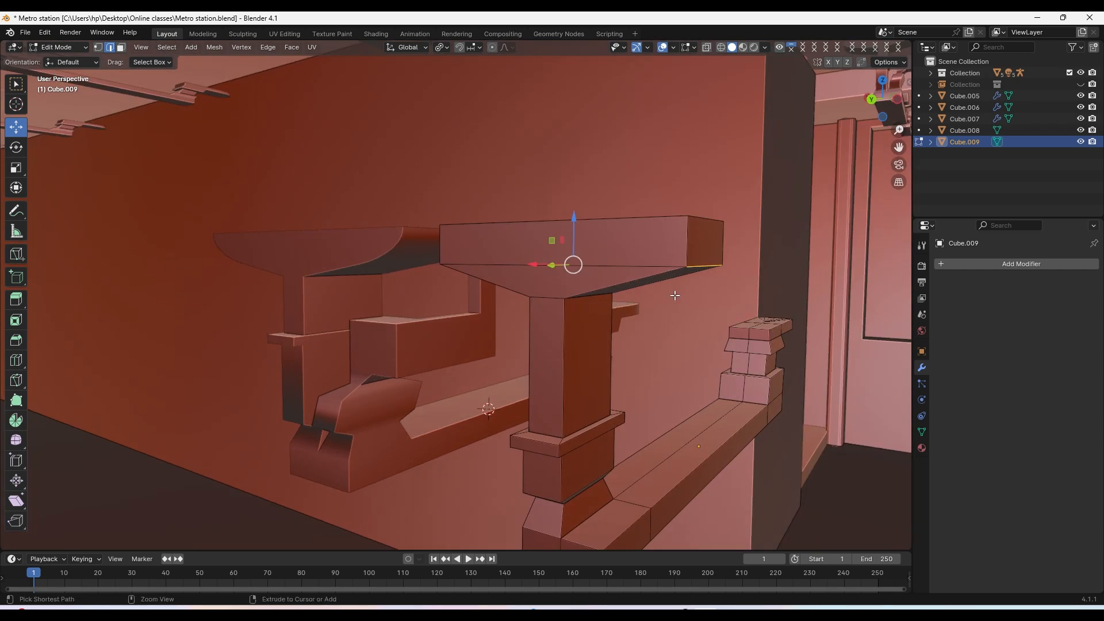
{"action": "key", "text": "ctrl+b"}
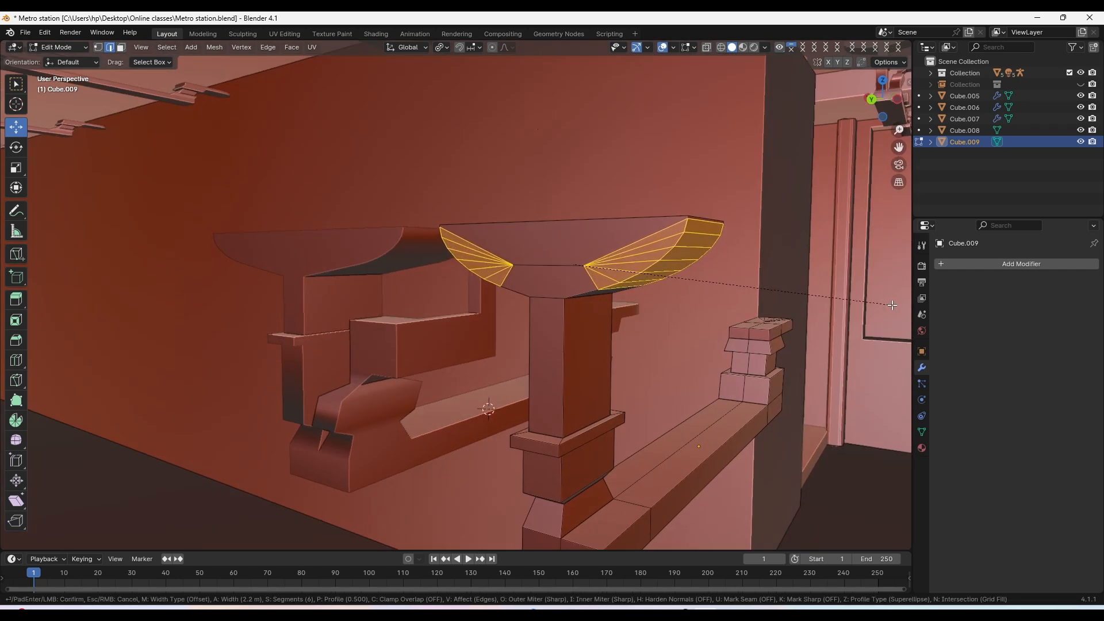
{"action": "left_click", "coordinate": [749, 336]}
Extrude the other half of the bar's top face beside the column upward and taper it inward
{"action": "middle_click_drag", "start_coordinate": [748, 335], "coordinate": [530, 375]}
{"action": "left_click", "coordinate": [580, 384]}
{"action": "left_click", "coordinate": [587, 398]}
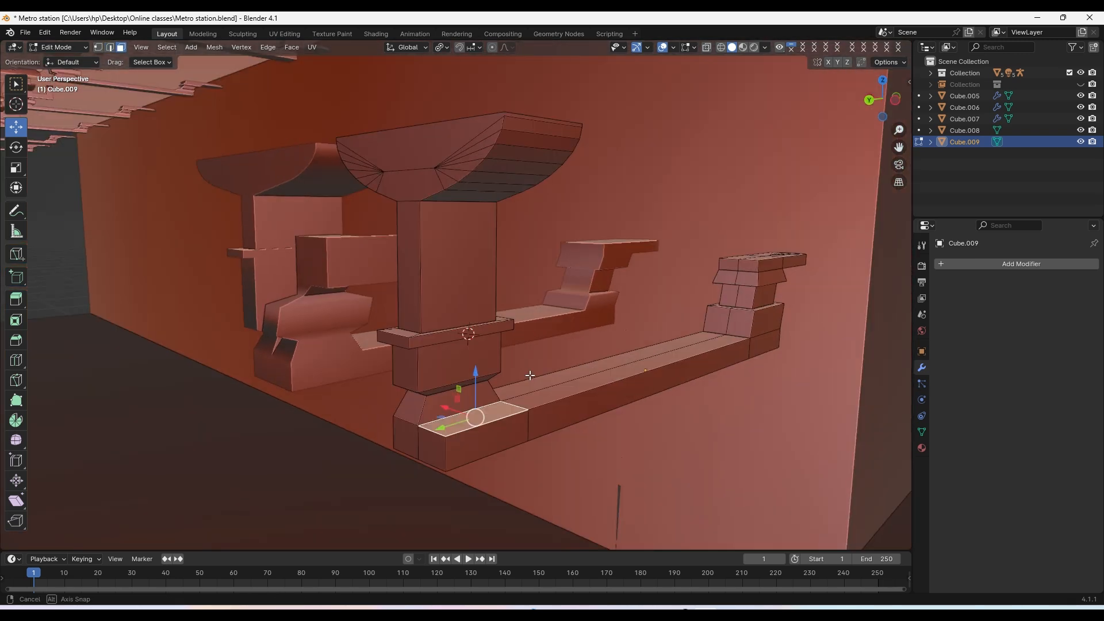
{"action": "middle_click_drag", "start_coordinate": [561, 333], "coordinate": [605, 338]}
{"action": "scroll", "coordinate": [605, 338], "scroll_direction": "up", "scroll_amount": 1}
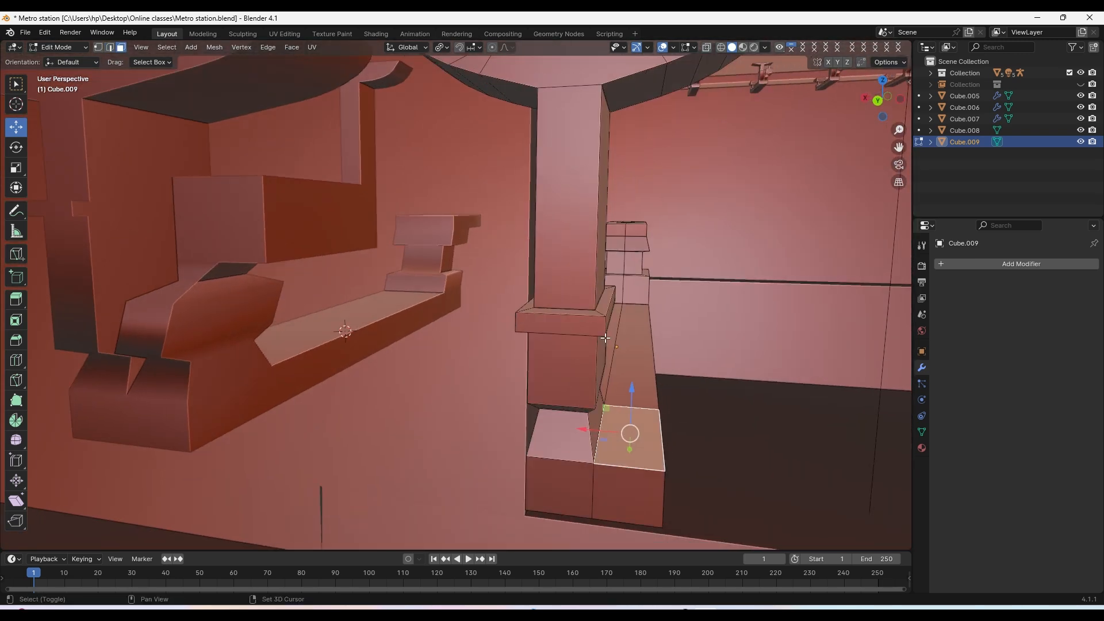
{"action": "scroll", "coordinate": [604, 338], "scroll_direction": "down", "scroll_amount": 2}
{"action": "key", "text": "e"}
{"action": "right_click", "coordinate": [637, 369]}
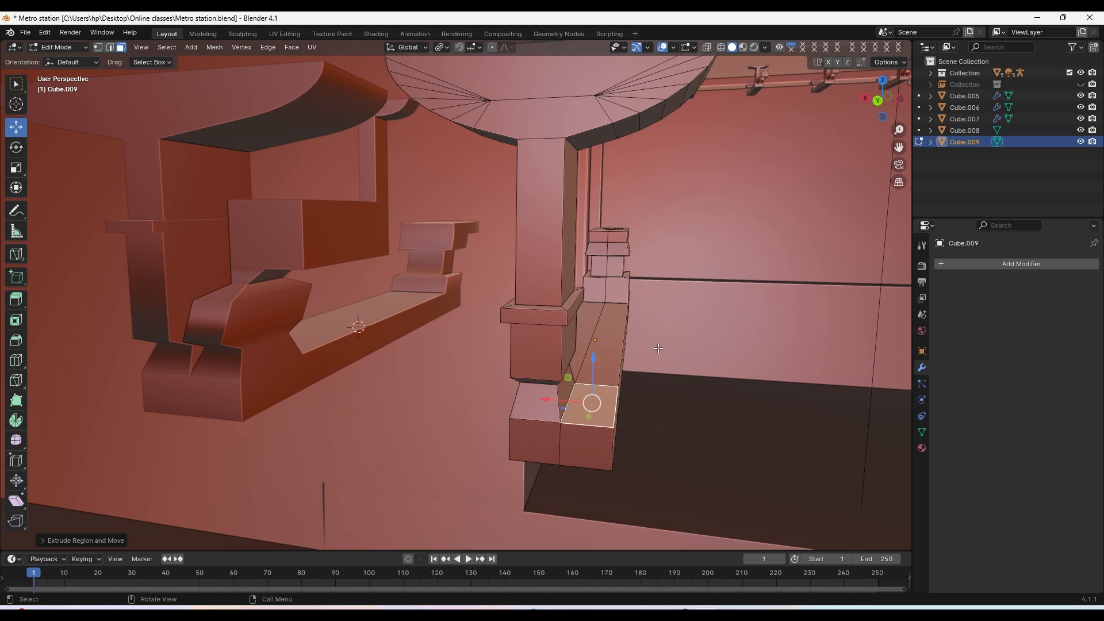
{"action": "key", "text": "g"}
{"action": "left_click", "coordinate": [595, 342]}
{"action": "key", "text": "s"}
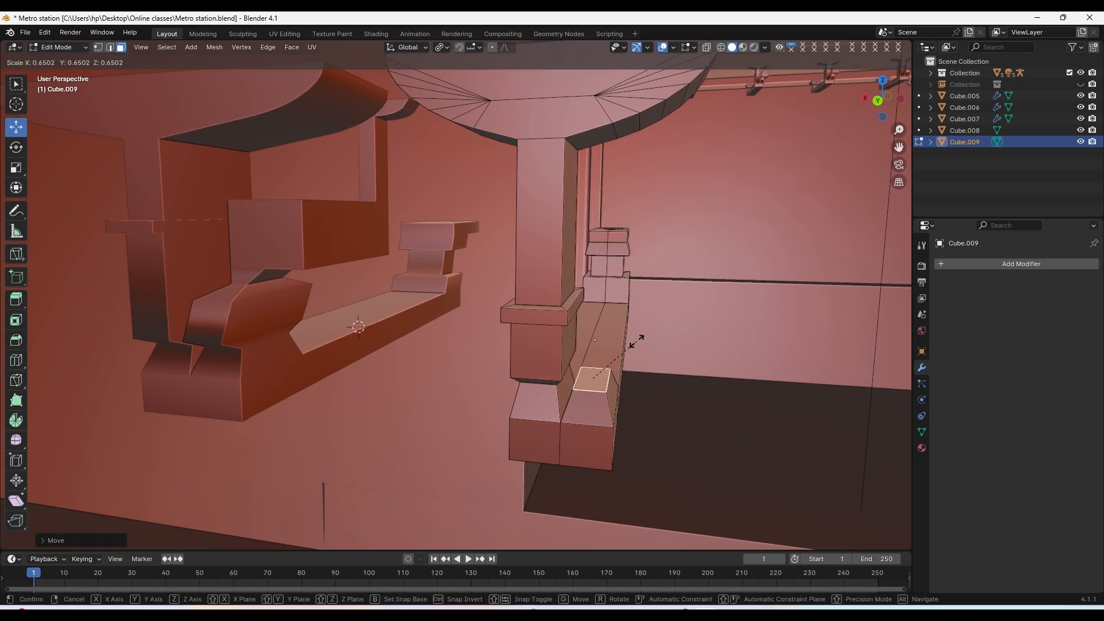
{"action": "left_click", "coordinate": [651, 341]}
{"action": "mouse_move", "coordinate": [653, 341]}
{"action": "middle_mouse_down"}
{"action": "mouse_move", "coordinate": [627, 330]}
{"action": "mouse_move", "coordinate": [647, 344]}
{"action": "middle_mouse_up"}
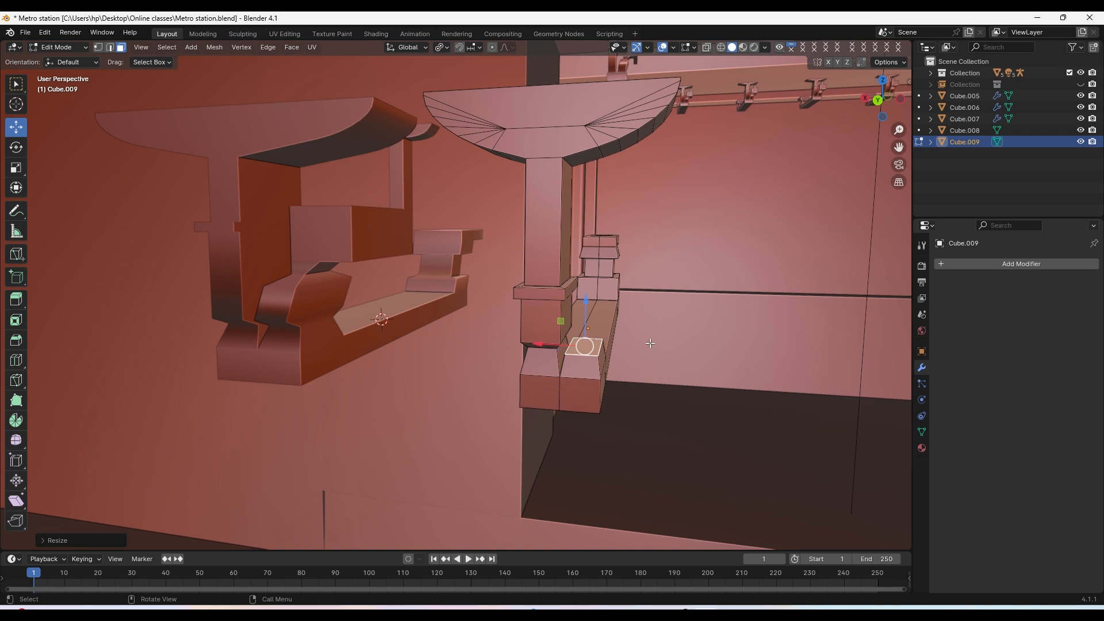
Shift the second tapered block's top face slightly along X and scale it outward into a small overhang
{"action": "middle_click_drag", "start_coordinate": [558, 286], "coordinate": [743, 326]}
{"action": "scroll", "coordinate": [586, 298], "scroll_direction": "up", "scroll_amount": 1}
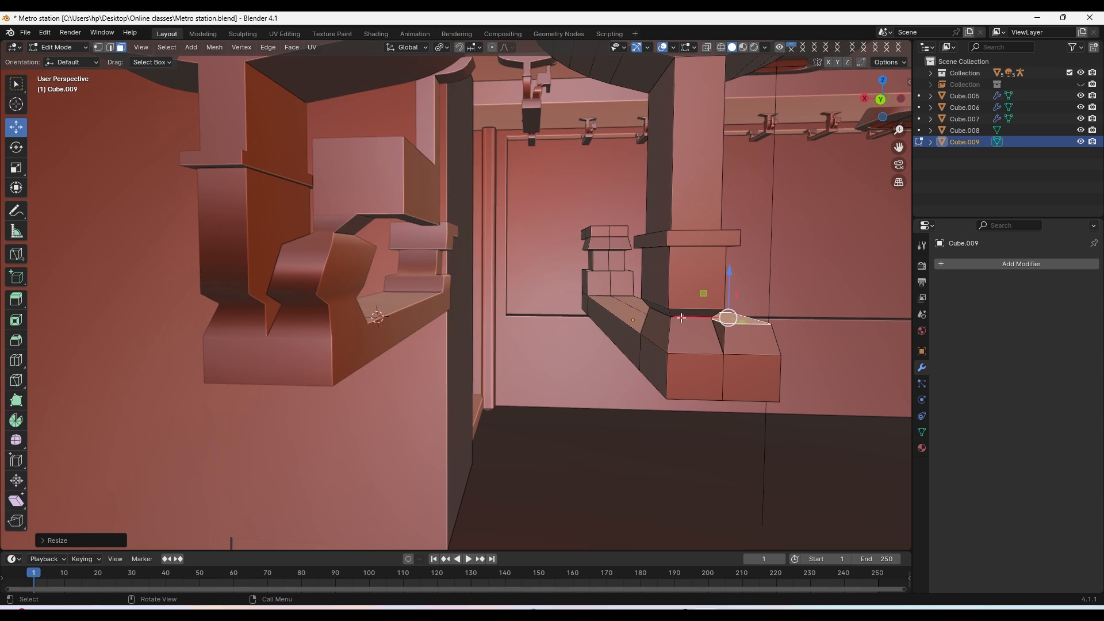
{"action": "left_click_drag", "start_coordinate": [681, 318], "coordinate": [693, 318]}
{"action": "scroll", "coordinate": [717, 318], "scroll_direction": "down", "scroll_amount": 3}
{"action": "middle_click_drag", "start_coordinate": [717, 317], "coordinate": [694, 337]}
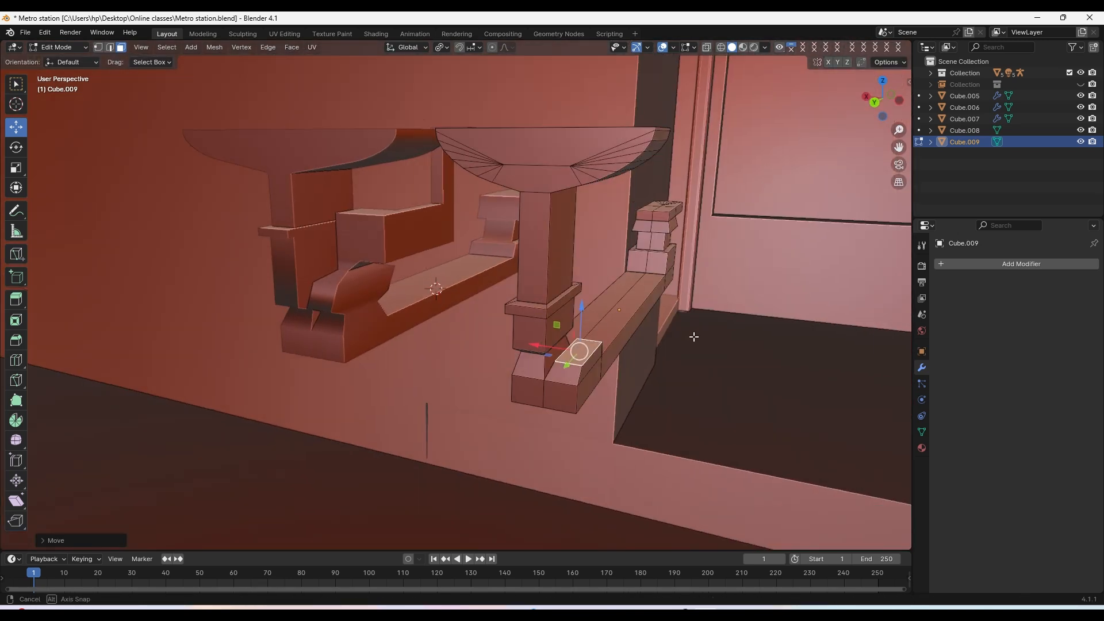
{"action": "key", "text": "s"}
{"action": "left_click", "coordinate": [674, 297]}
{"action": "middle_click_drag", "start_coordinate": [586, 335], "coordinate": [513, 312]}
{"action": "scroll", "coordinate": [670, 291], "scroll_direction": "up", "scroll_amount": 2}
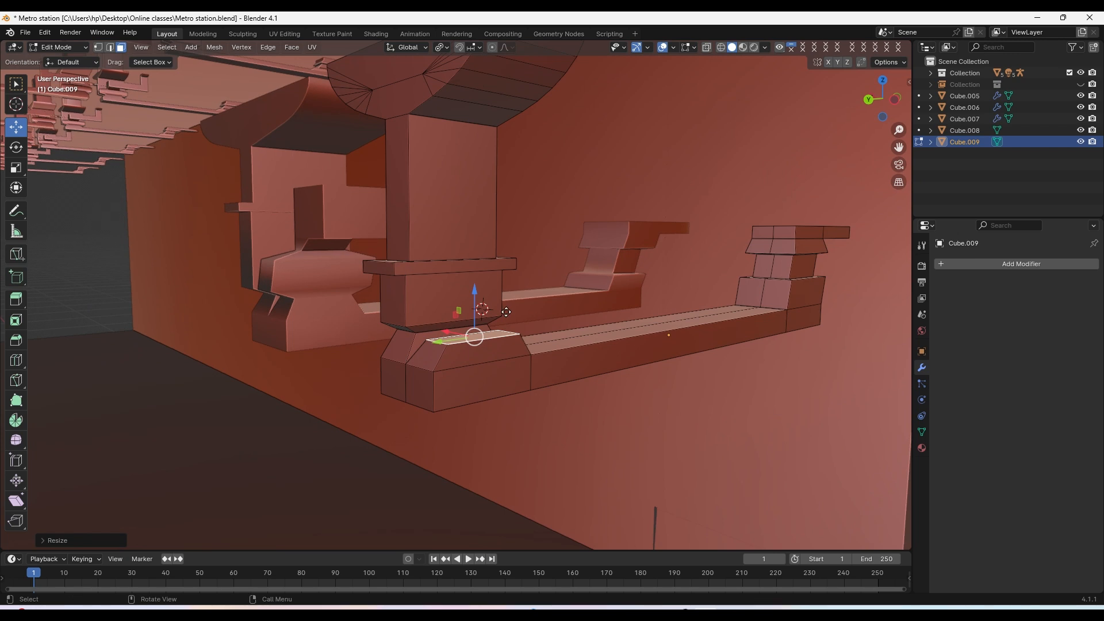
Extrude the overhanging face upward into a block, scale its top outward and shift it along X
{"action": "key", "text": "e"}
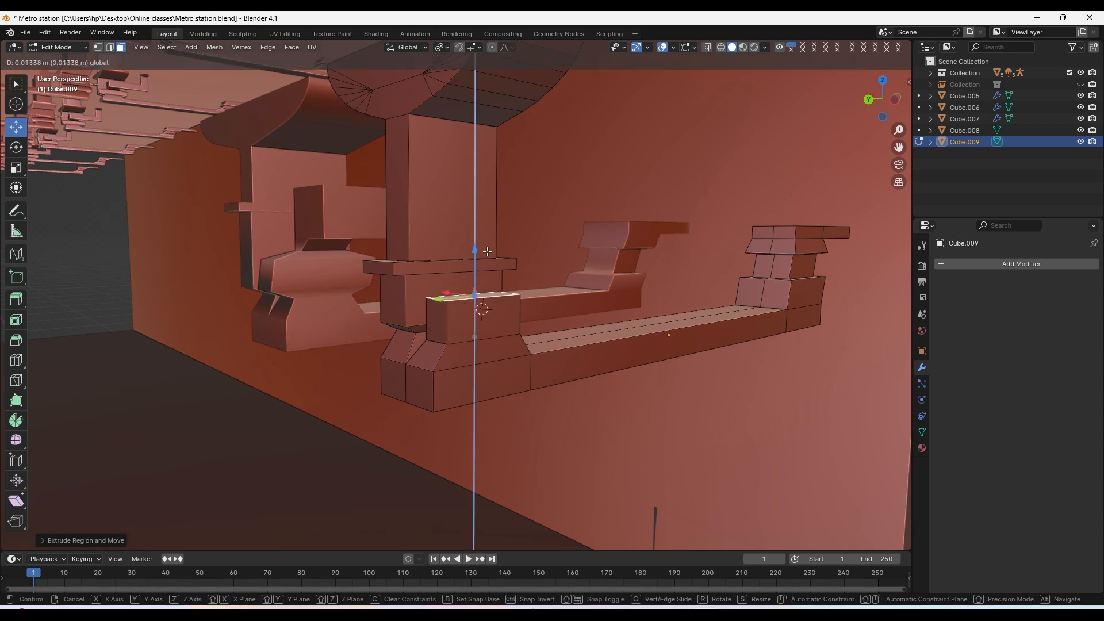
{"action": "left_click", "coordinate": [487, 252]}
{"action": "middle_click_drag", "start_coordinate": [487, 252], "coordinate": [563, 276]}
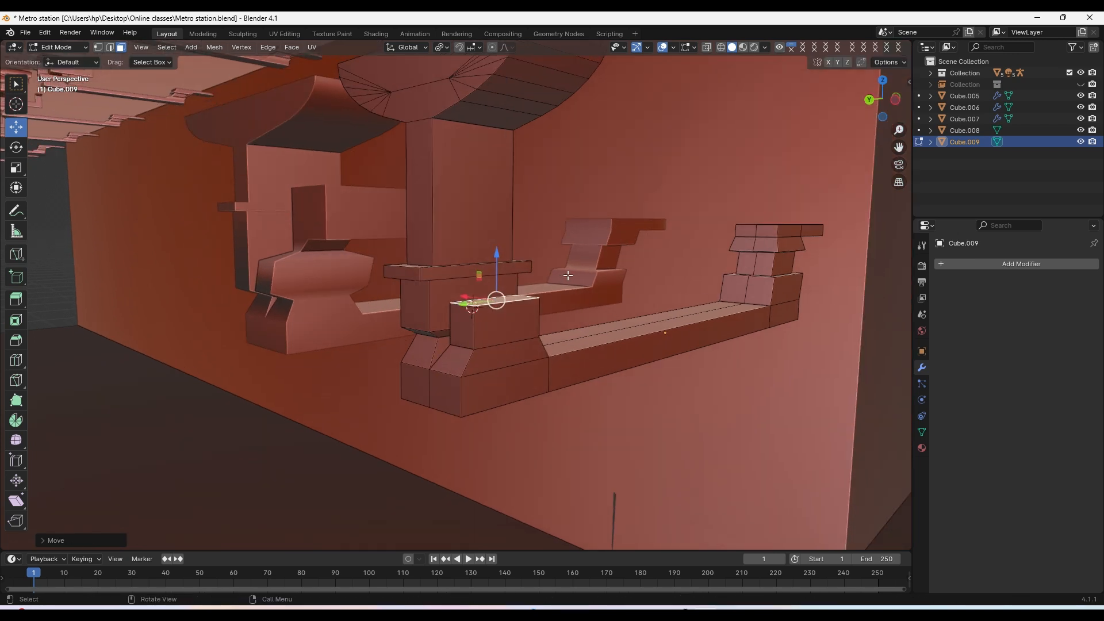
{"action": "mouse_move", "coordinate": [500, 264]}
{"action": "left_mouse_down"}
{"action": "mouse_move", "coordinate": [497, 293]}
{"action": "mouse_move", "coordinate": [497, 258]}
{"action": "left_mouse_up"}
{"action": "key", "text": "s"}
{"action": "left_click", "coordinate": [549, 283]}
{"action": "middle_click_drag", "start_coordinate": [497, 258], "coordinate": [545, 297]}
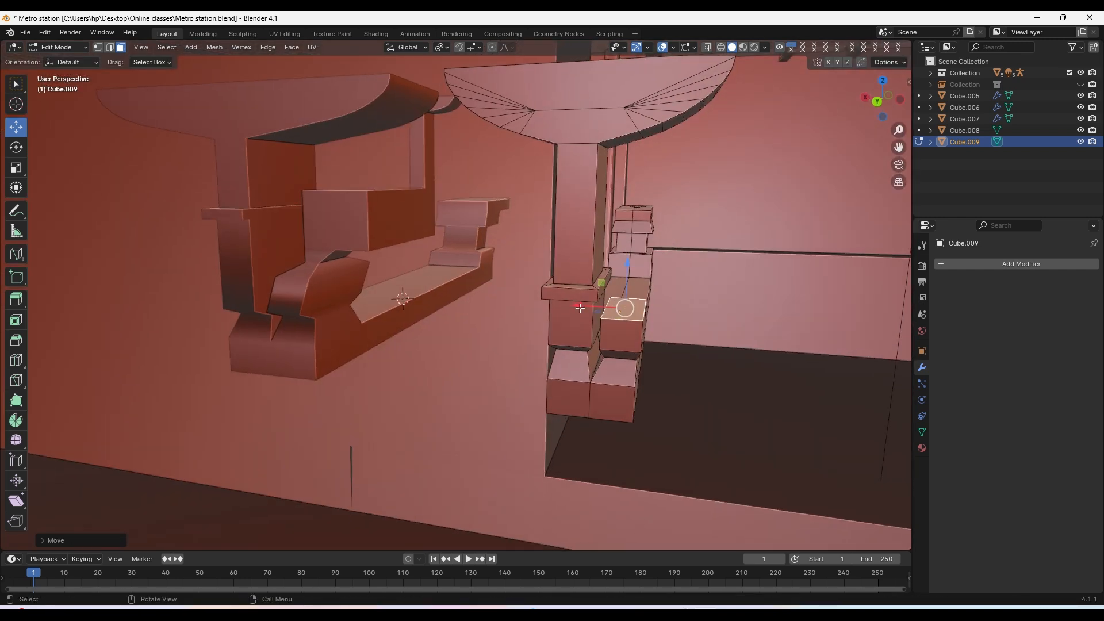
{"action": "left_click_drag", "start_coordinate": [580, 308], "coordinate": [660, 303]}
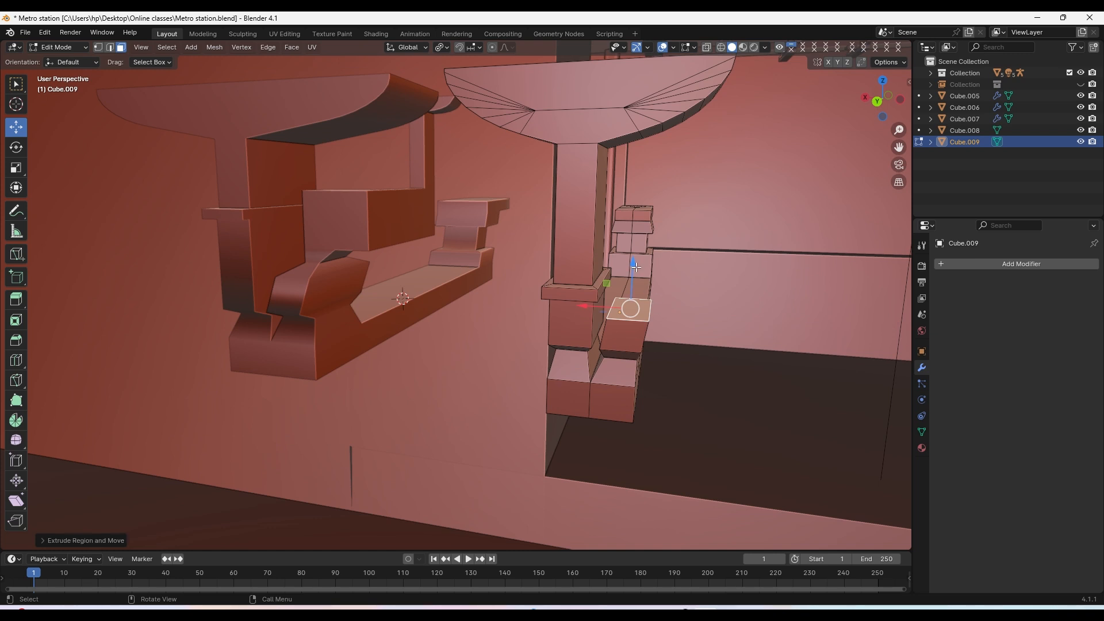
Extrude the block's top face slightly higher, scale it inward into a sloped shoulder and shift it along X
{"action": "left_click_drag", "start_coordinate": [636, 267], "coordinate": [637, 252]}
{"action": "key", "text": "s"}
{"action": "left_click", "coordinate": [692, 260]}
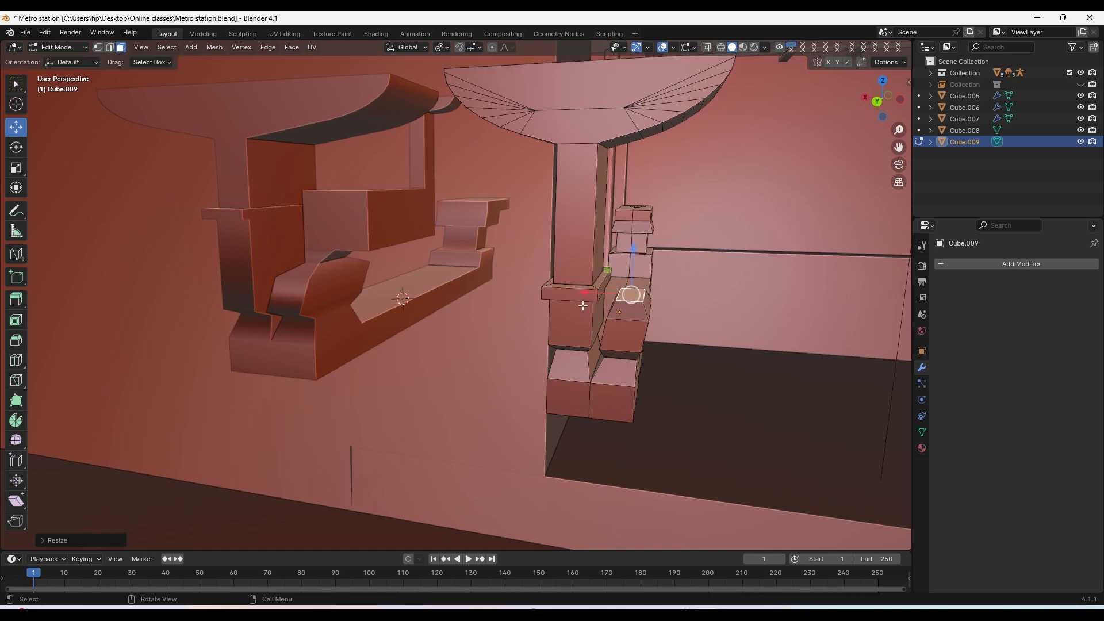
{"action": "left_click_drag", "start_coordinate": [583, 293], "coordinate": [592, 291]}
{"action": "middle_click_drag", "start_coordinate": [592, 291], "coordinate": [529, 223]}
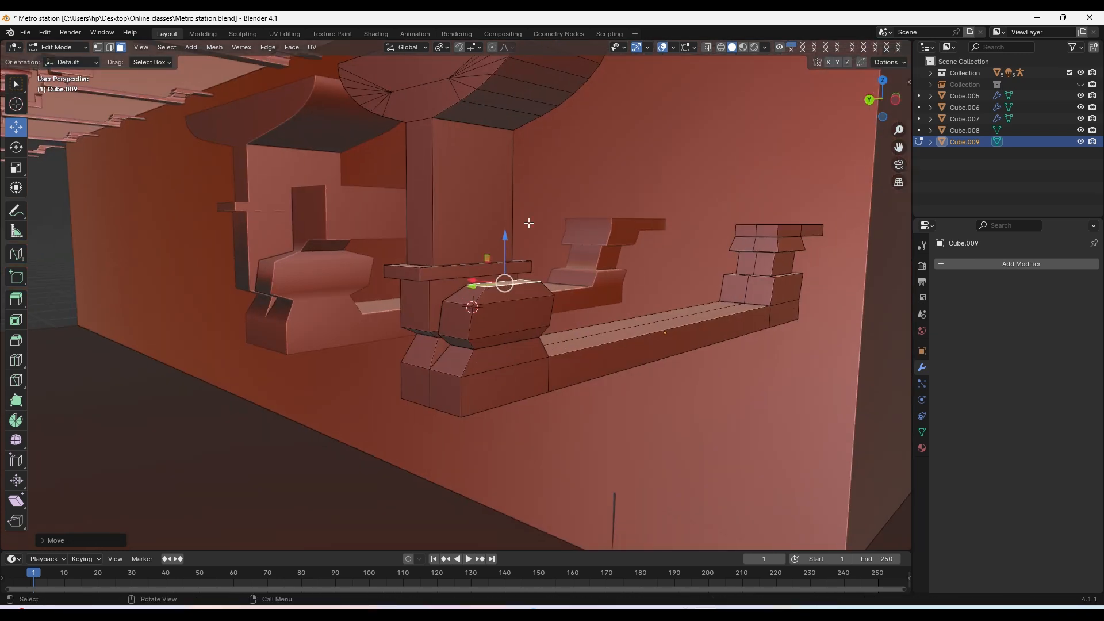
Scale the shoulder's top face, extrude a smaller block upward from it and taper that block's top
{"action": "key", "text": "s"}
{"action": "left_click", "coordinate": [515, 272]}
{"action": "left_click_drag", "start_coordinate": [505, 246], "coordinate": [511, 220]}
{"action": "middle_click_drag", "start_coordinate": [510, 219], "coordinate": [543, 236]}
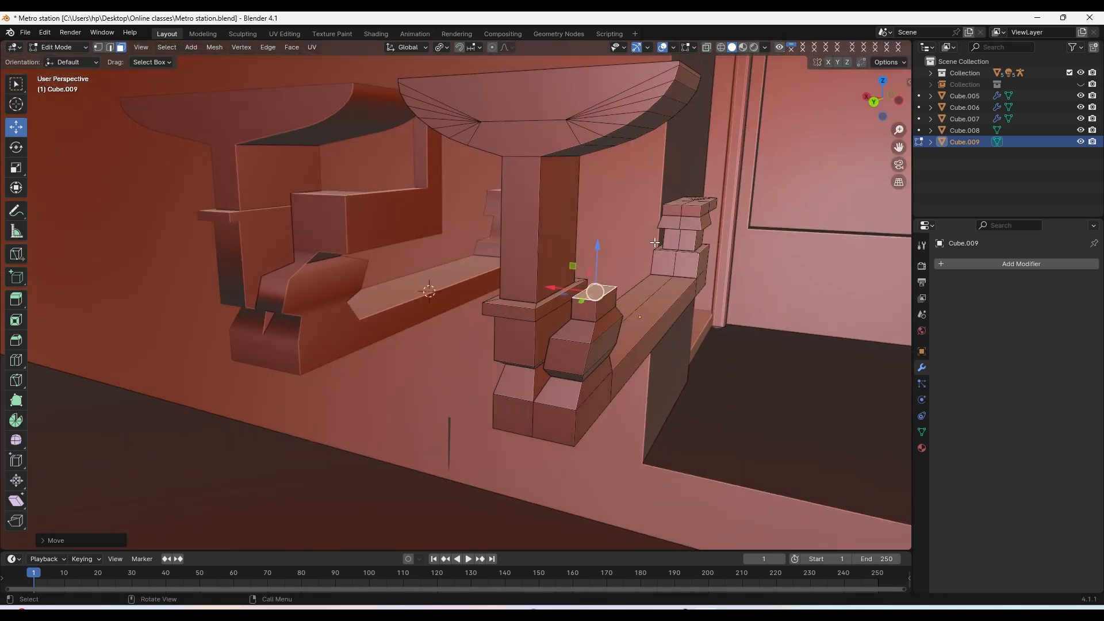
{"action": "key", "text": "s"}
{"action": "left_click", "coordinate": [633, 253]}
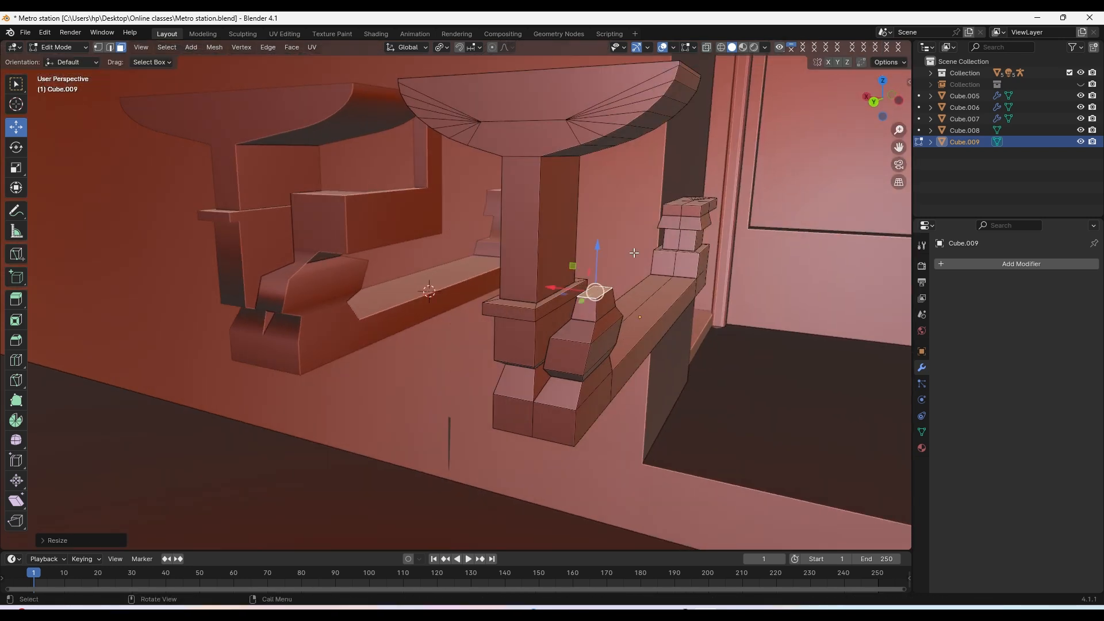
Extrude the small tapered block's top face upward into a narrow post beside the column
{"action": "middle_click_drag", "start_coordinate": [633, 253], "coordinate": [490, 258]}
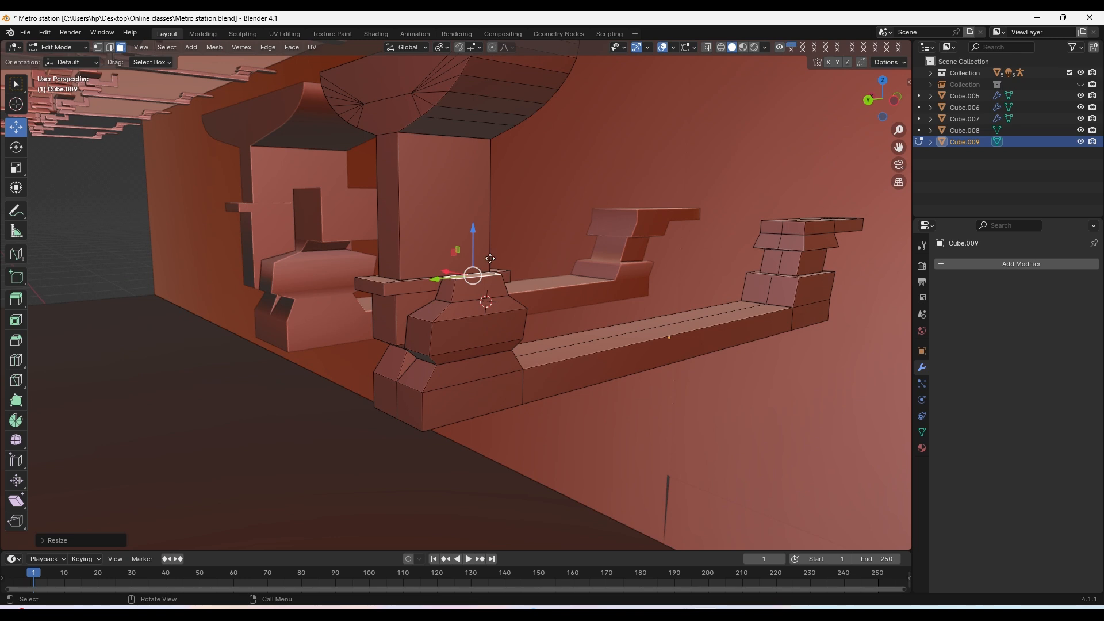
{"action": "key", "text": "e"}
{"action": "left_click", "coordinate": [490, 259]}
{"action": "left_click_drag", "start_coordinate": [474, 240], "coordinate": [476, 189]}
{"action": "middle_click_drag", "start_coordinate": [511, 236], "coordinate": [441, 283]}
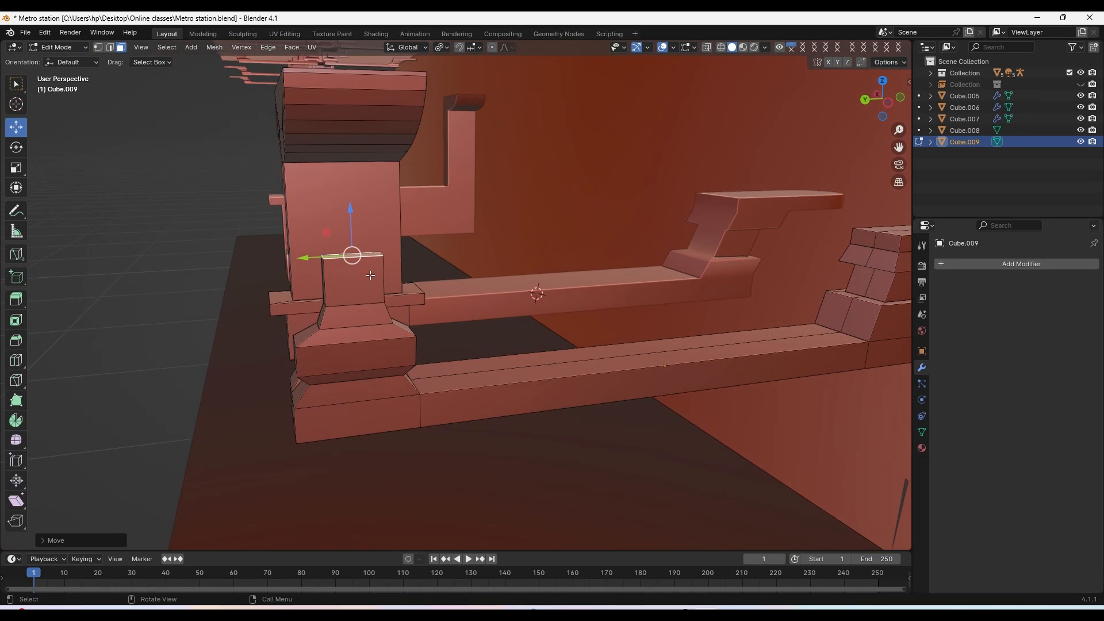
Extrude the small post's side face outward along X into a block and raise the top faces slightly
{"action": "middle_click_drag", "start_coordinate": [370, 275], "coordinate": [576, 311]}
{"action": "key", "text": "e"}
{"action": "right_click", "coordinate": [601, 253]}
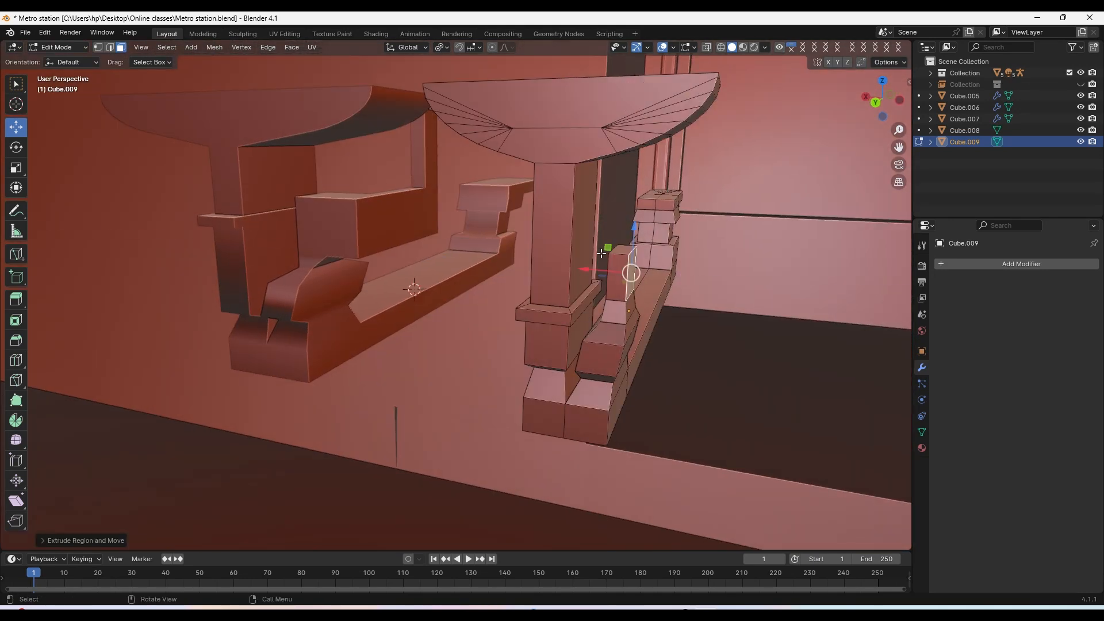
{"action": "left_click_drag", "start_coordinate": [579, 267], "coordinate": [692, 290]}
{"action": "left_click", "coordinate": [625, 253]}
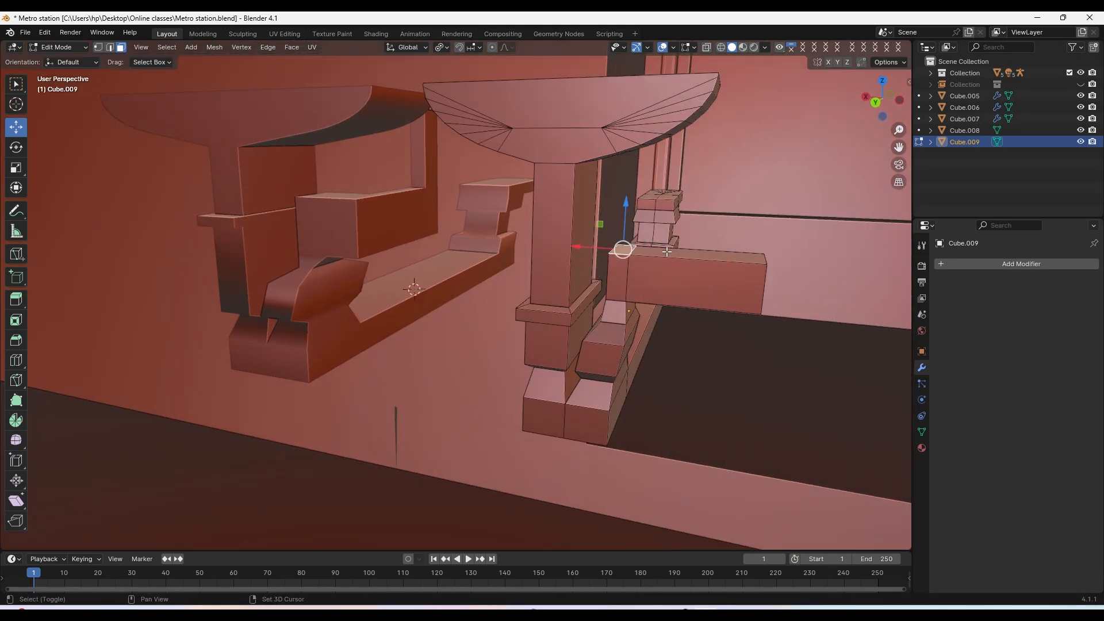
{"action": "left_click", "coordinate": [658, 253], "text": "shift"}
{"action": "left_click_drag", "start_coordinate": [671, 213], "coordinate": [671, 200]}
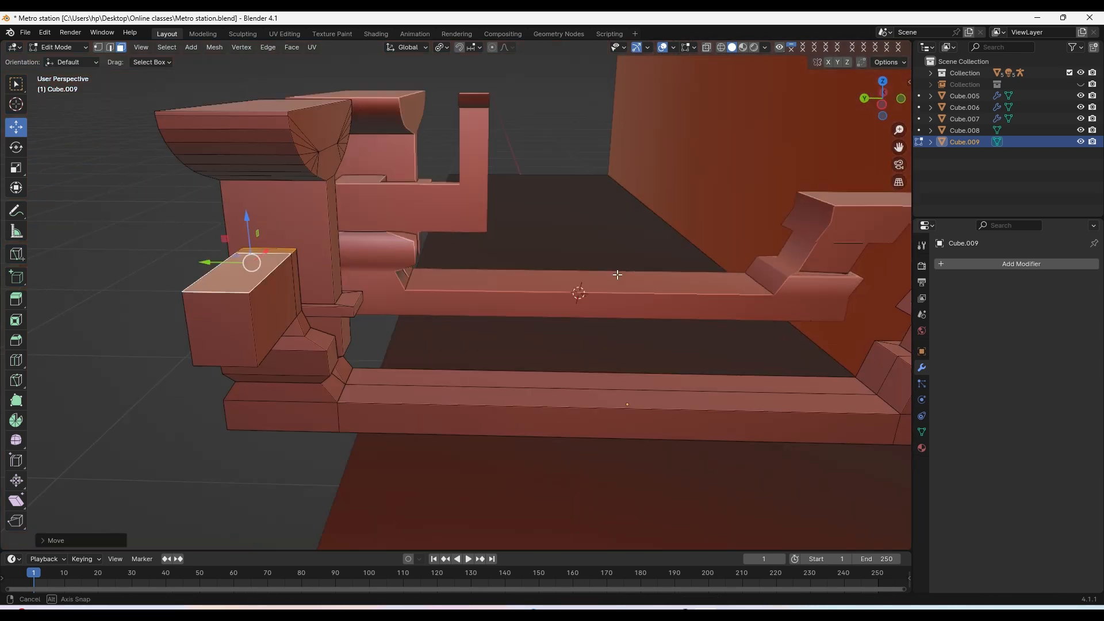
Shorten the overhanging block by shifting its outer end along X, back toward the column
{"action": "middle_click_drag", "start_coordinate": [671, 200], "coordinate": [524, 304]}
{"action": "left_click", "coordinate": [246, 293]}
{"action": "middle_click_drag", "start_coordinate": [223, 344], "coordinate": [469, 343], "text": "shift"}
{"action": "left_click_drag", "start_coordinate": [443, 327], "coordinate": [453, 296]}
{"action": "middle_click_drag", "start_coordinate": [451, 297], "coordinate": [400, 302]}
{"action": "key", "text": "g"}
{"action": "key", "text": "x"}
{"action": "left_click", "coordinate": [623, 316]}
Extrude the block's inner side face along Y into a long arm ending in a short extra segment
{"action": "left_click", "coordinate": [379, 289]}
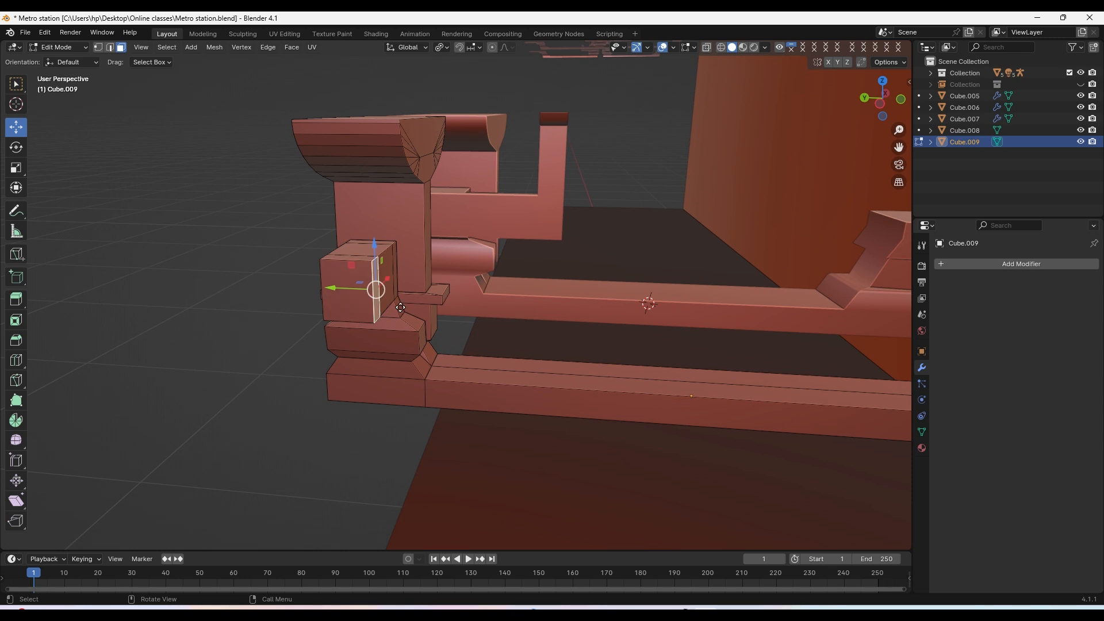
{"action": "key", "text": "e"}
{"action": "key", "text": "x"}
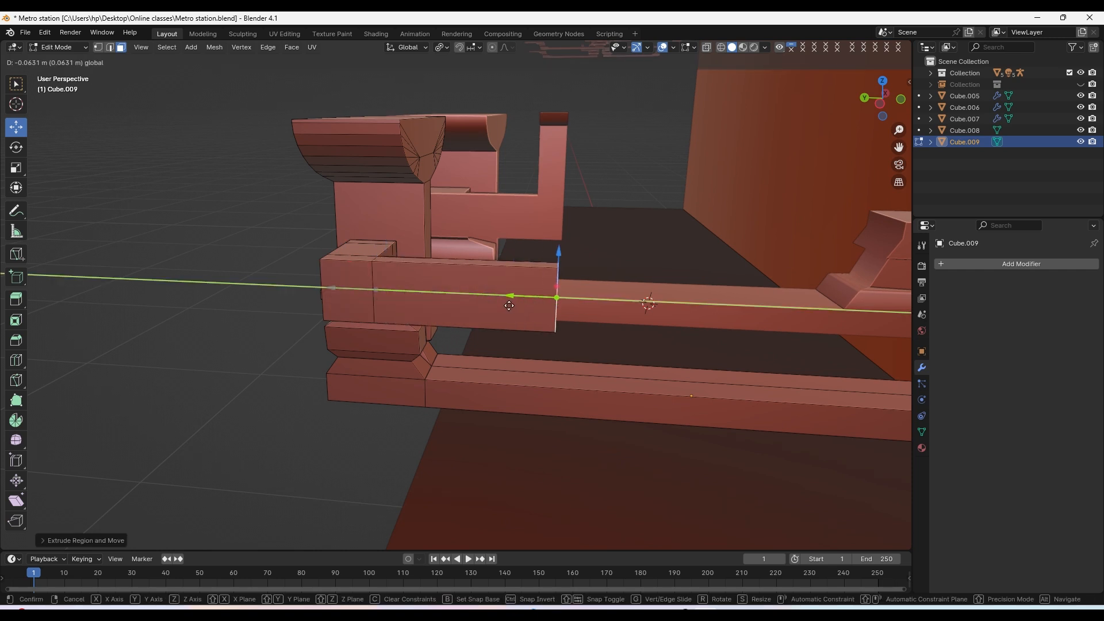
{"action": "left_click", "coordinate": [483, 312]}
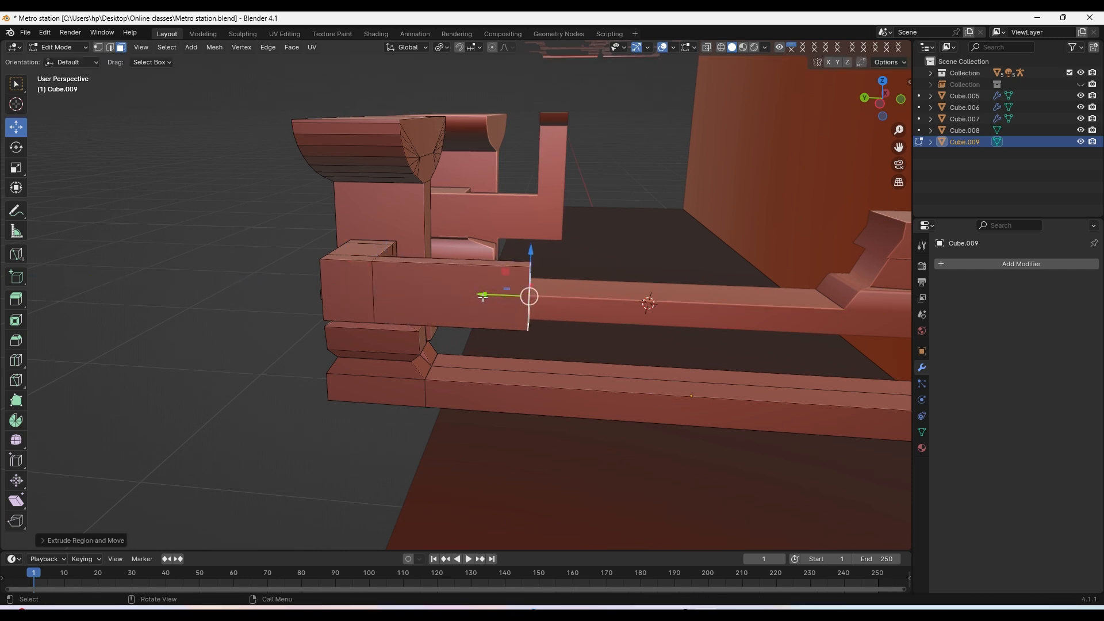
{"action": "left_click_drag", "start_coordinate": [483, 296], "coordinate": [514, 307]}
Extrude the arm's end segment upward into a tall post and add a short block on its top
{"action": "left_click", "coordinate": [543, 265]}
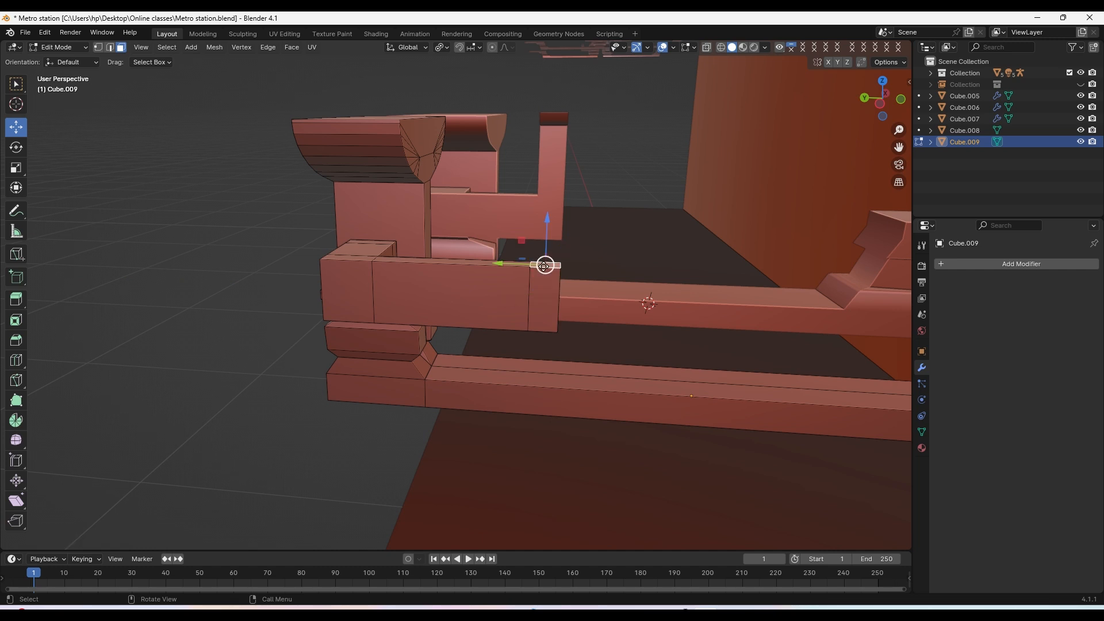
{"action": "left_click_drag", "start_coordinate": [546, 222], "coordinate": [547, 119]}
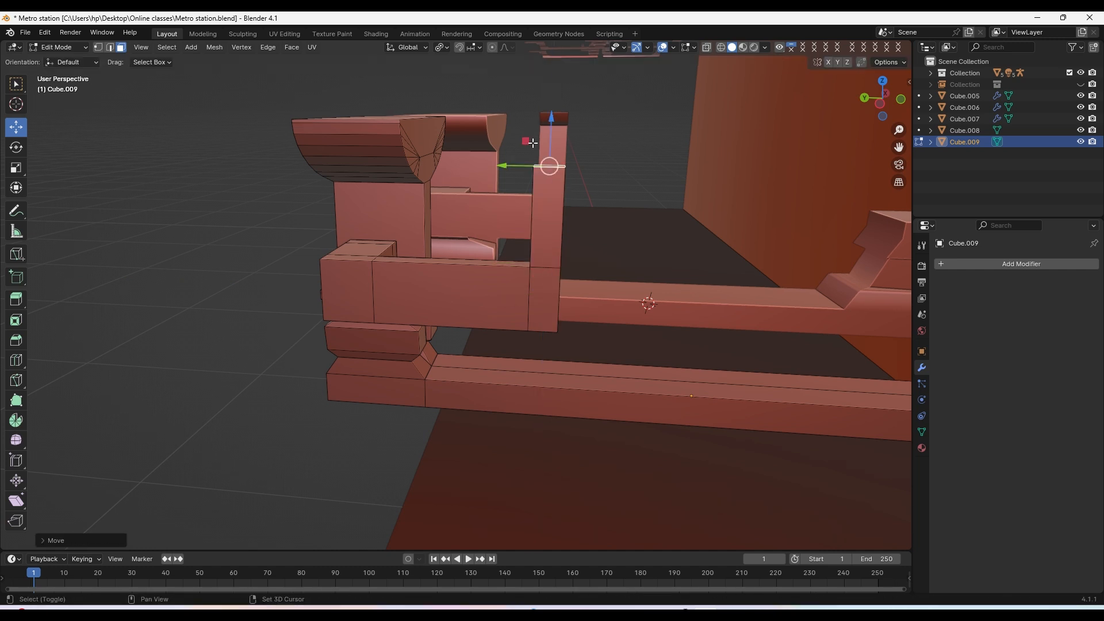
{"action": "middle_click_drag", "start_coordinate": [547, 118], "coordinate": [447, 335]}
{"action": "scroll", "coordinate": [523, 317], "scroll_direction": "up", "scroll_amount": 2}
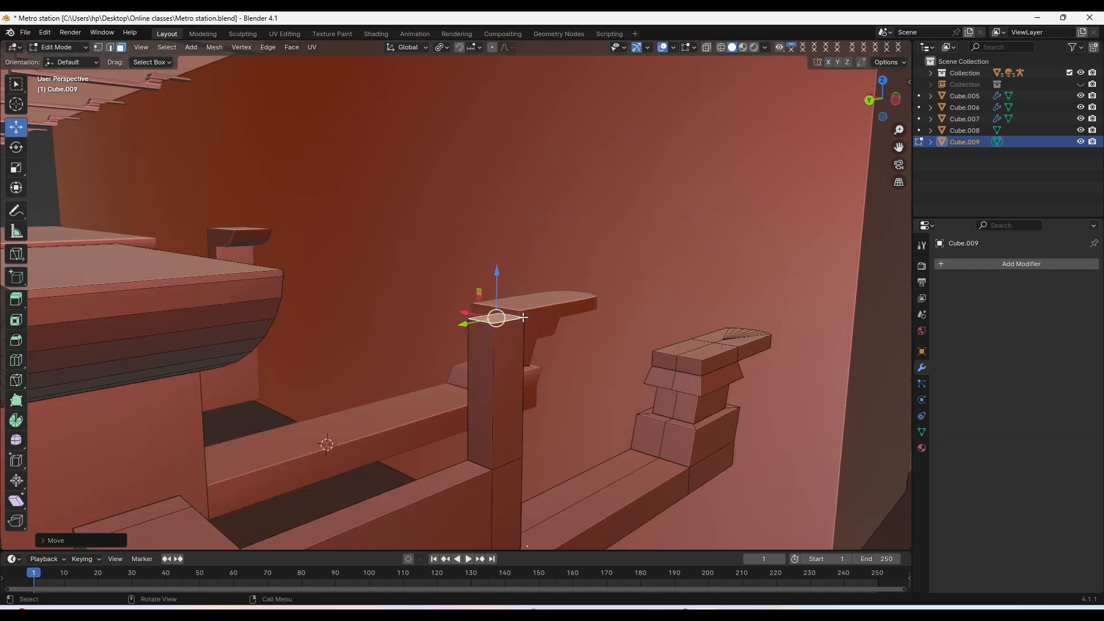
{"action": "middle_click_drag", "start_coordinate": [522, 317], "coordinate": [513, 291], "text": "shift"}
{"action": "left_click_drag", "start_coordinate": [488, 253], "coordinate": [488, 219]}
Extrude two opposite side faces of the post's top block outward along X to form a T-shaped head
{"action": "middle_click_drag", "start_coordinate": [502, 289], "coordinate": [534, 286]}
{"action": "key", "text": "e"}
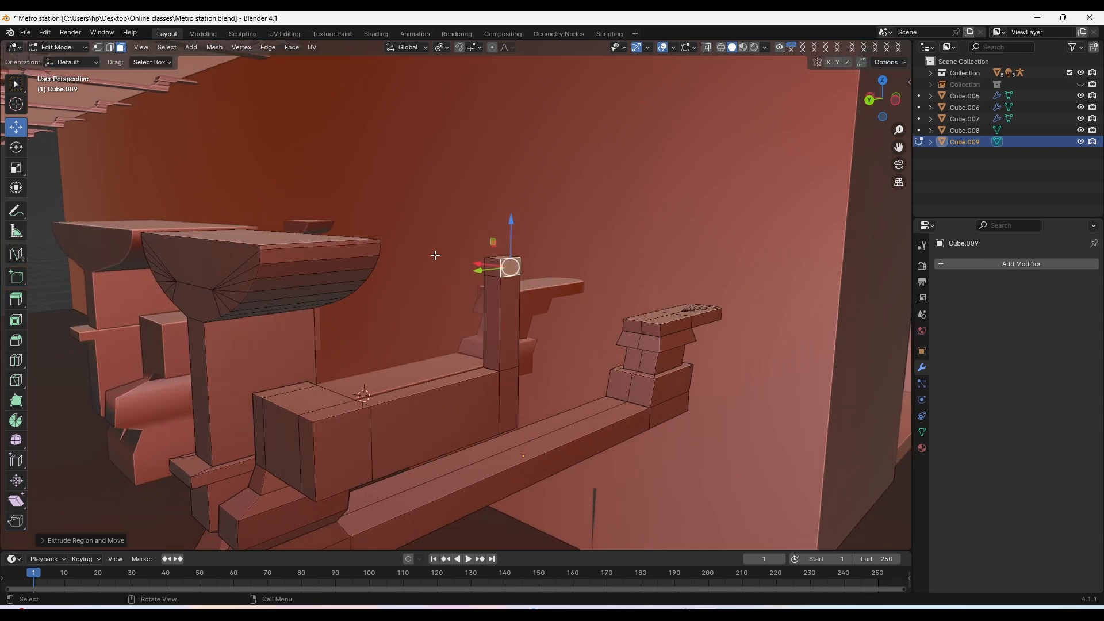
{"action": "key", "text": "y"}
{"action": "left_click_drag", "start_coordinate": [501, 273], "coordinate": [502, 274]}
{"action": "key", "text": "ctrl+z"}
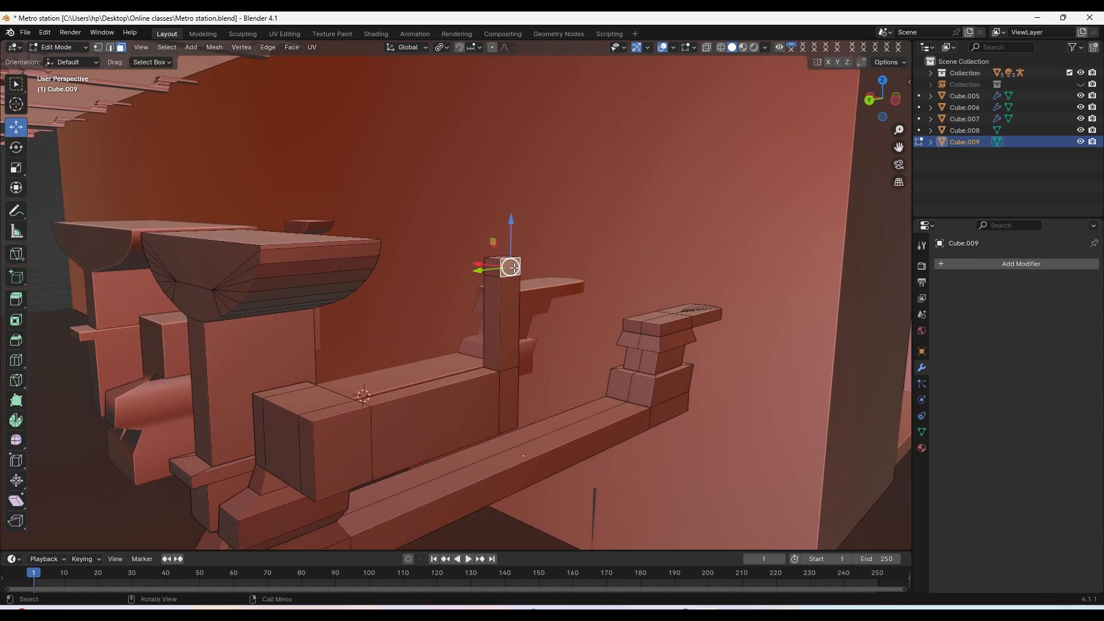
{"action": "middle_click_drag", "start_coordinate": [513, 267], "coordinate": [550, 309]}
{"action": "left_click_drag", "start_coordinate": [553, 303], "coordinate": [633, 316]}
{"action": "middle_click_drag", "start_coordinate": [632, 316], "coordinate": [596, 290]}
{"action": "key", "text": "e"}
{"action": "right_click", "coordinate": [596, 290]}
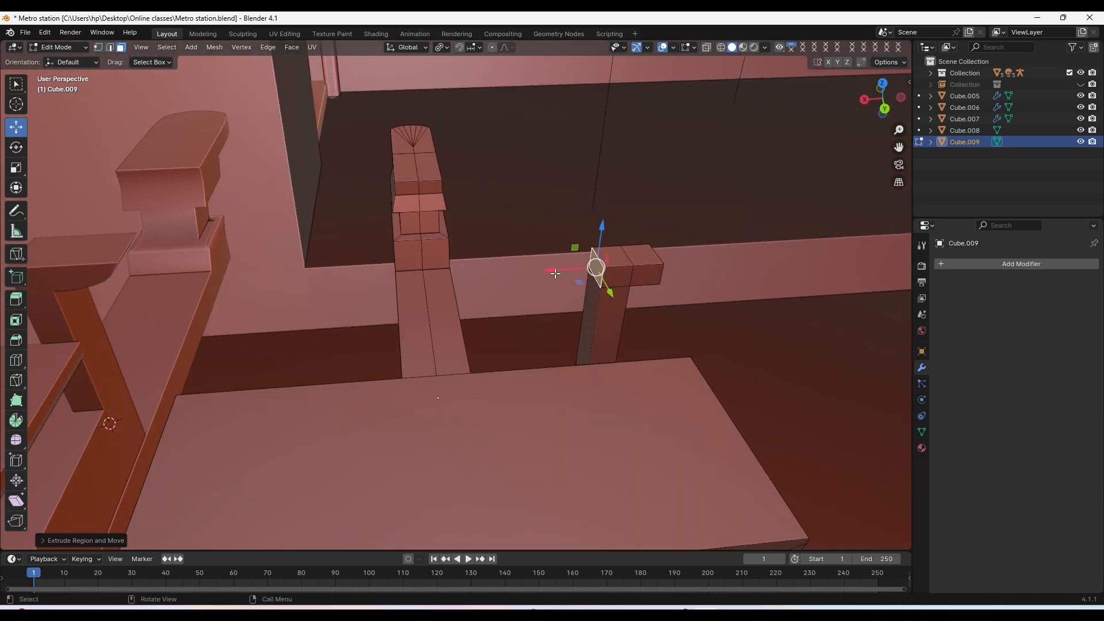
{"action": "left_click_drag", "start_coordinate": [555, 274], "coordinate": [523, 268]}
Select the lower outer edges of the T-shaped head and raise them to slope its undersides
{"action": "middle_click_drag", "start_coordinate": [523, 268], "coordinate": [573, 268]}
{"action": "key", "text": "2"}
{"action": "left_click", "coordinate": [755, 201]}
{"action": "middle_click_drag", "start_coordinate": [756, 201], "coordinate": [609, 212]}
{"action": "left_click", "coordinate": [590, 216], "text": "shift"}
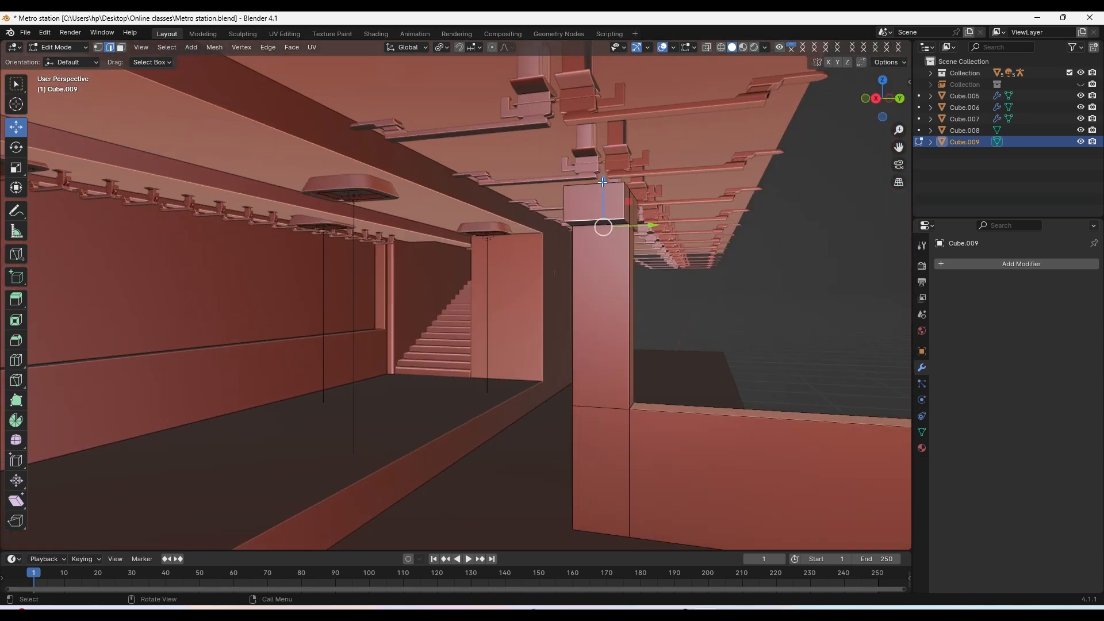
{"action": "left_click_drag", "start_coordinate": [601, 183], "coordinate": [602, 165]}
{"action": "middle_click_drag", "start_coordinate": [602, 165], "coordinate": [609, 257]}
{"action": "scroll", "coordinate": [588, 236], "scroll_direction": "down", "scroll_amount": 3}
{"action": "key", "text": "f"}
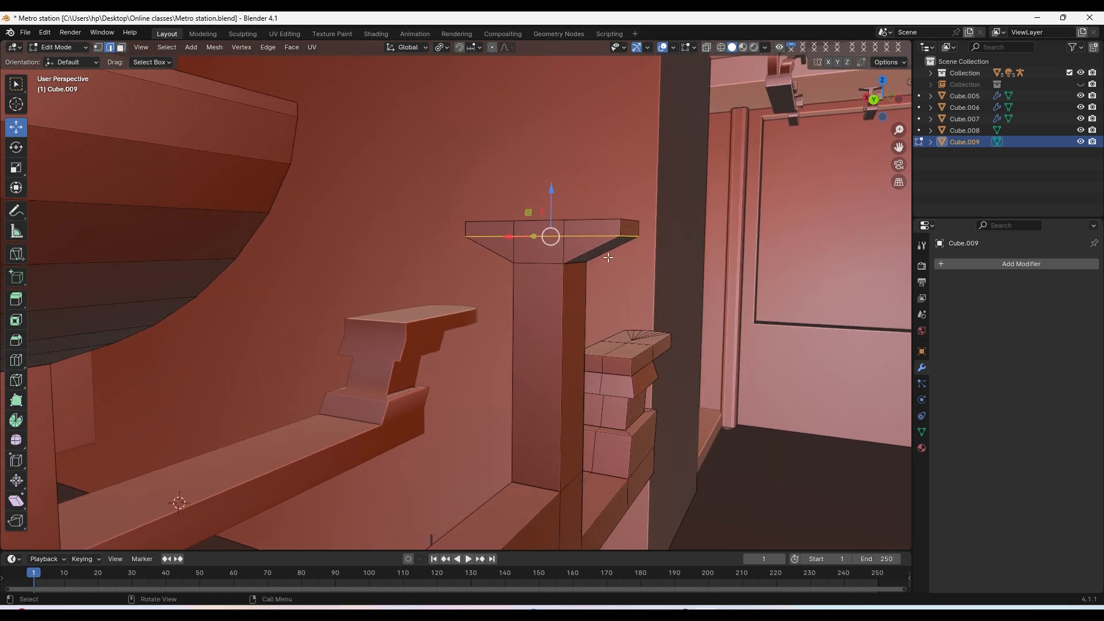
{"action": "left_click", "coordinate": [624, 242]}
{"action": "middle_click_drag", "start_coordinate": [496, 225], "coordinate": [477, 222]}
{"action": "key", "text": "ctrl+z"}
{"action": "key", "text": "ctrl+z"}
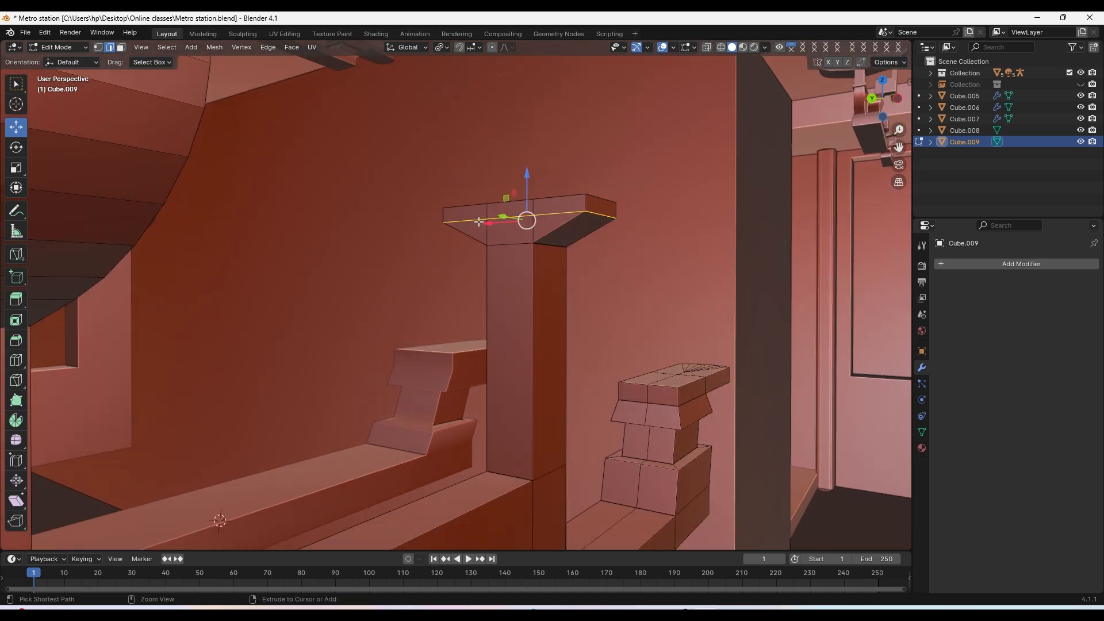
Bevel the selected lower edges of the post's head and return to Object Mode
{"action": "scroll", "coordinate": [542, 211], "scroll_direction": "up", "scroll_amount": 4}
{"action": "middle_click_drag", "start_coordinate": [543, 211], "coordinate": [489, 282]}
{"action": "key", "text": "ctrl+b"}
{"action": "left_click", "coordinate": [525, 246]}
{"action": "key", "text": "Tab"}
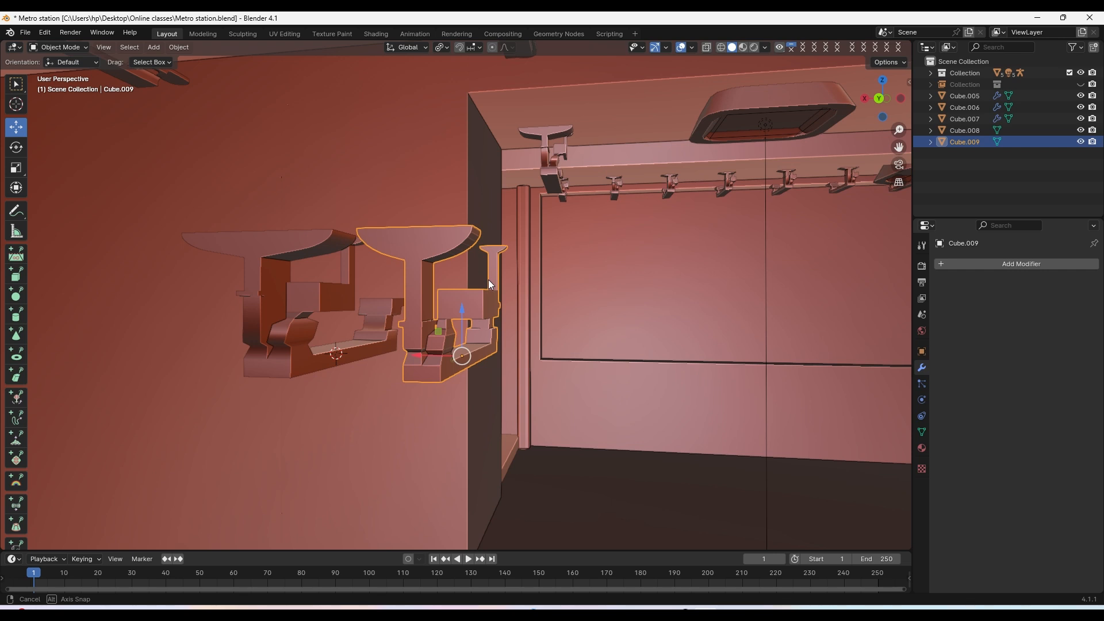
Delete the newly modelled simplified bracket, keeping the reference bracket beside it
{"action": "middle_click_drag", "start_coordinate": [488, 279], "coordinate": [436, 287]}
{"action": "scroll", "coordinate": [437, 288], "scroll_direction": "down", "scroll_amount": 1}
{"action": "key", "text": "x"}
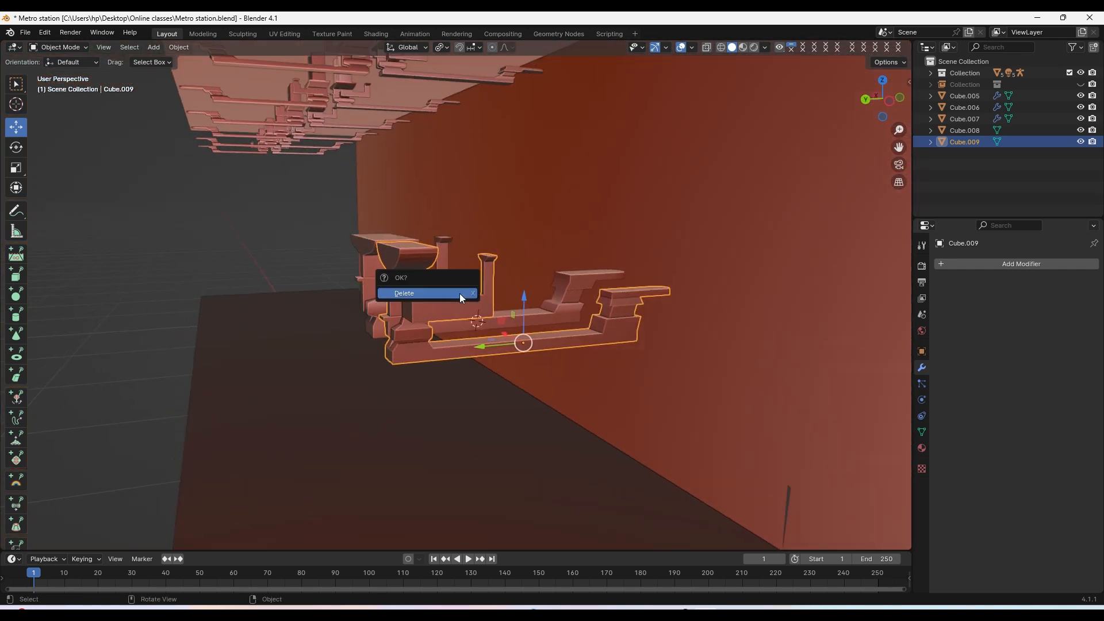
{"action": "left_click", "coordinate": [454, 292]}
{"action": "left_click", "coordinate": [435, 306]}
{"action": "key", "text": "x"}
{"action": "left_click", "coordinate": [399, 284]}
{"action": "middle_click_drag", "start_coordinate": [399, 284], "coordinate": [780, 262]}
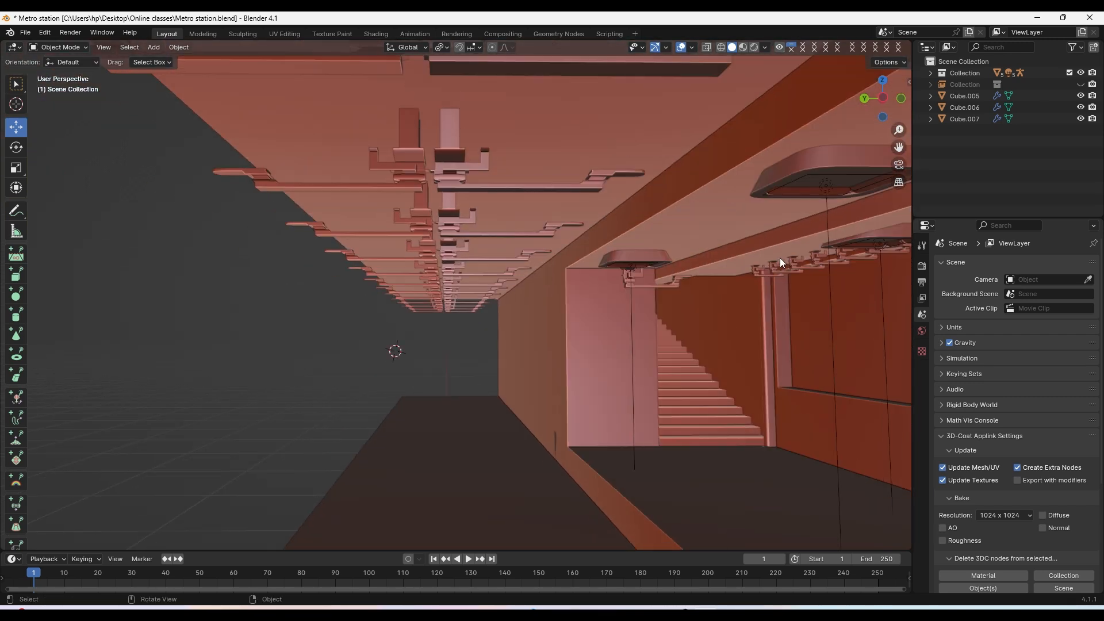
{"action": "key", "text": "ctrl+z"}
Examine the reference bracket's mesh in Edit Mode, looking at its edges around the post, arm and tongue
{"action": "middle_click_drag", "start_coordinate": [386, 346], "coordinate": [523, 303]}
{"action": "key", "text": "Tab"}
{"action": "scroll", "coordinate": [518, 323], "scroll_direction": "up", "scroll_amount": 1}
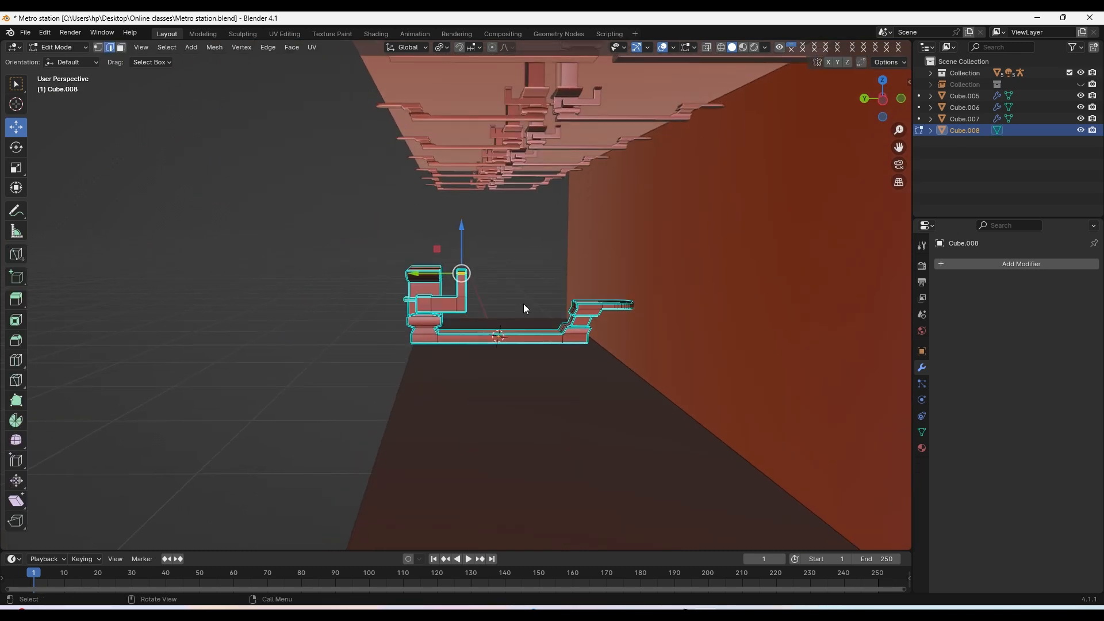
{"action": "key", "text": "a"}
{"action": "left_click", "coordinate": [516, 244]}
{"action": "right_click", "coordinate": [515, 244]}
{"action": "left_click", "coordinate": [602, 298]}
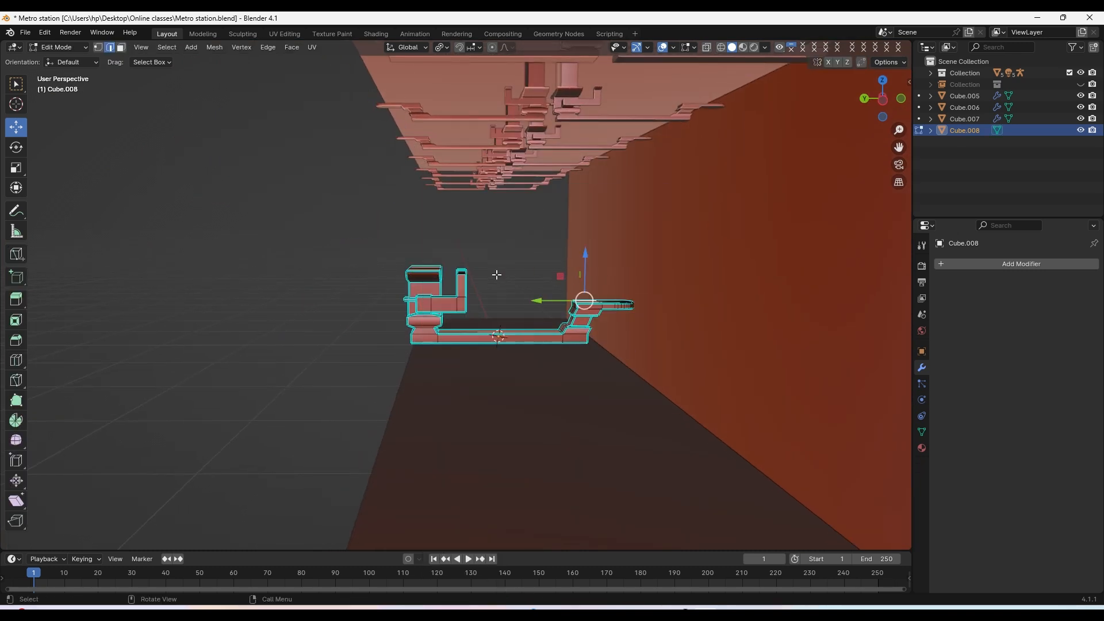
{"action": "left_click", "coordinate": [462, 295]}
{"action": "mouse_move", "coordinate": [462, 295]}
{"action": "middle_mouse_down"}
{"action": "mouse_move", "coordinate": [512, 264]}
{"action": "mouse_move", "coordinate": [471, 282]}
{"action": "middle_mouse_up"}
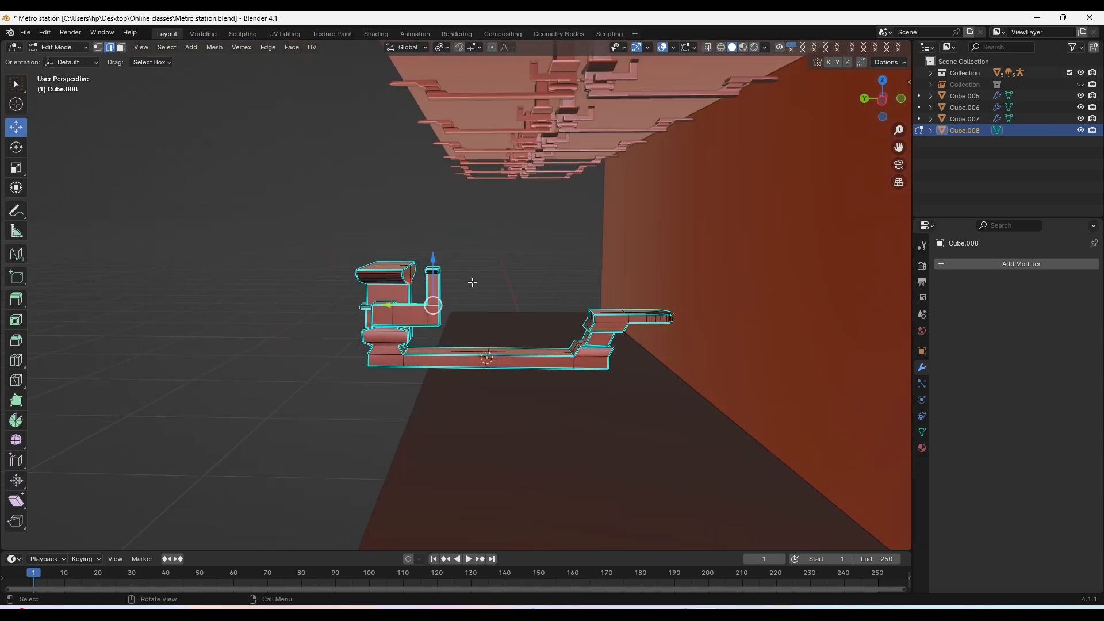
{"action": "scroll", "coordinate": [467, 306], "scroll_direction": "up", "scroll_amount": 4}
{"action": "scroll", "coordinate": [475, 307], "scroll_direction": "down", "scroll_amount": 2}
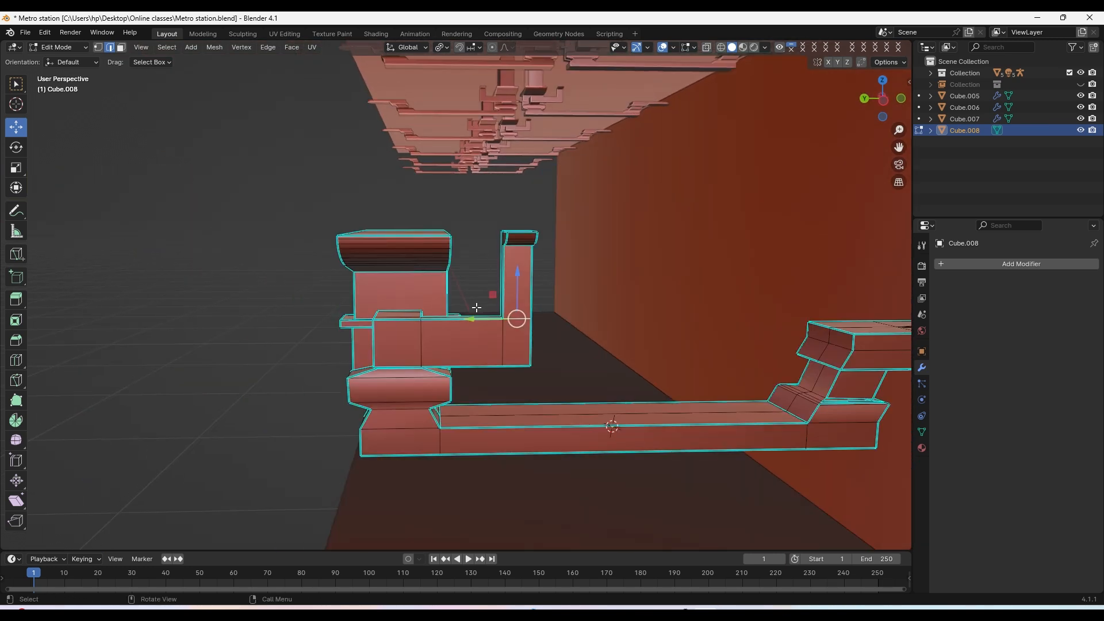
{"action": "key", "text": "Tab"}
{"action": "scroll", "coordinate": [476, 307], "scroll_direction": "down", "scroll_amount": 3}
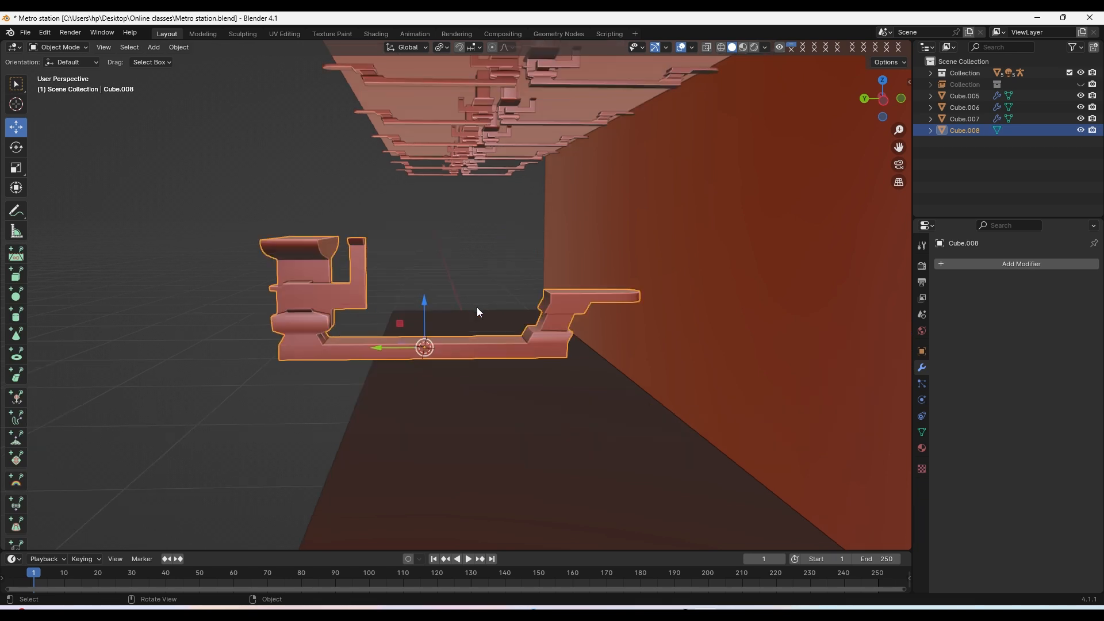
Duplicate the reference bracket and move the copy along Y until it stands clear of the original
{"action": "middle_click_drag", "start_coordinate": [477, 307], "coordinate": [511, 273]}
{"action": "key", "text": "shift+d"}
{"action": "right_click", "coordinate": [513, 279]}
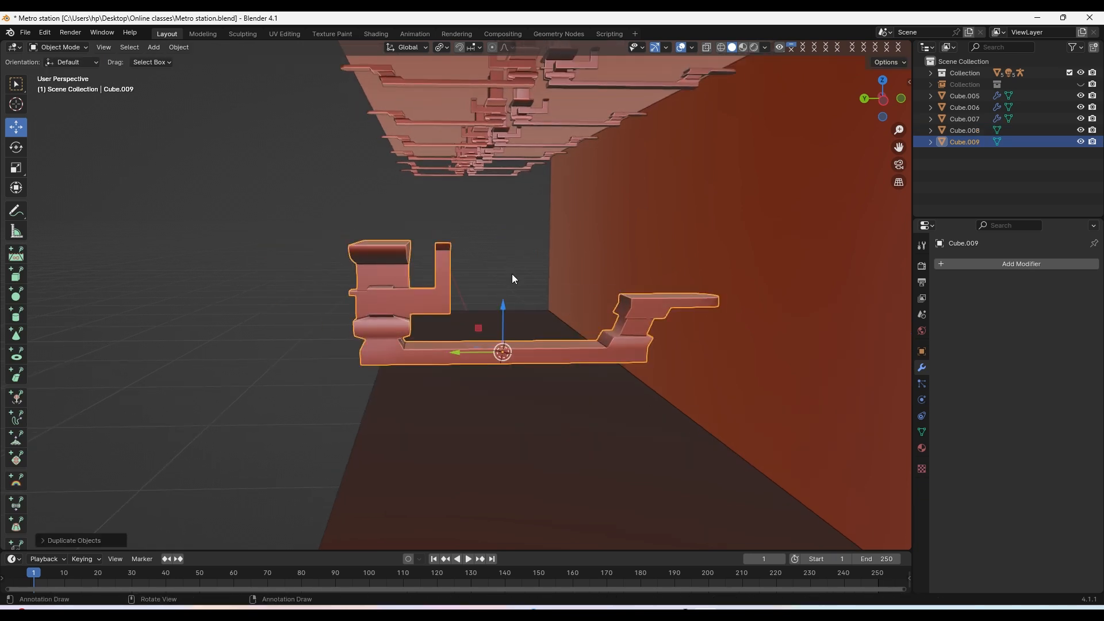
{"action": "left_click_drag", "start_coordinate": [446, 352], "coordinate": [107, 322]}
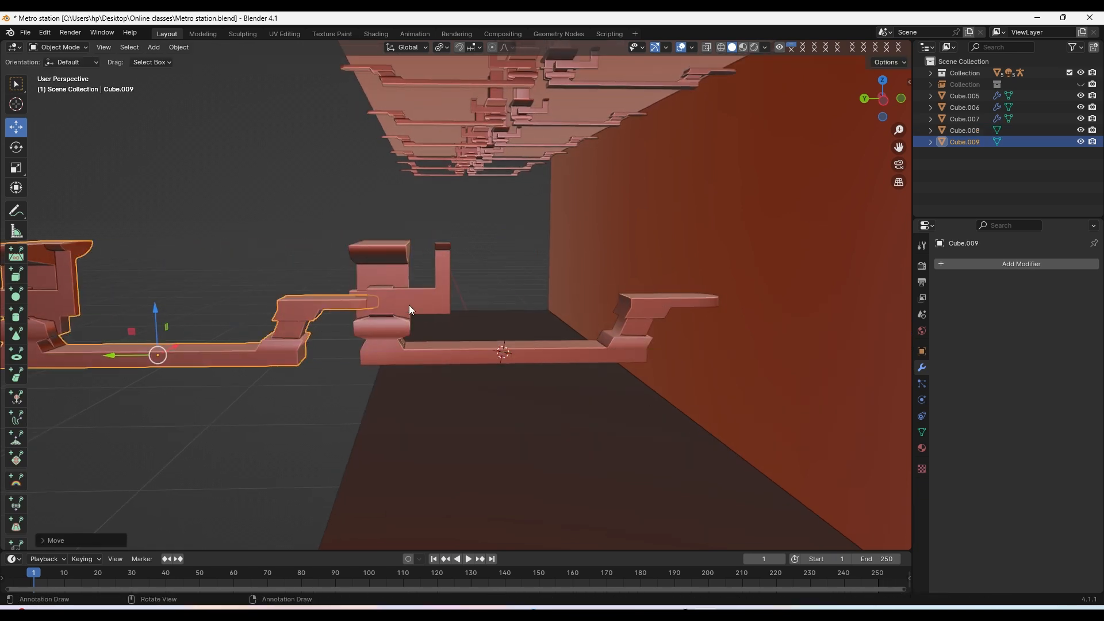
{"action": "scroll", "coordinate": [412, 305], "scroll_direction": "down", "scroll_amount": 2}
{"action": "middle_click_drag", "start_coordinate": [411, 305], "coordinate": [495, 331], "text": "shift"}
{"action": "left_click_drag", "start_coordinate": [297, 338], "coordinate": [272, 339]}
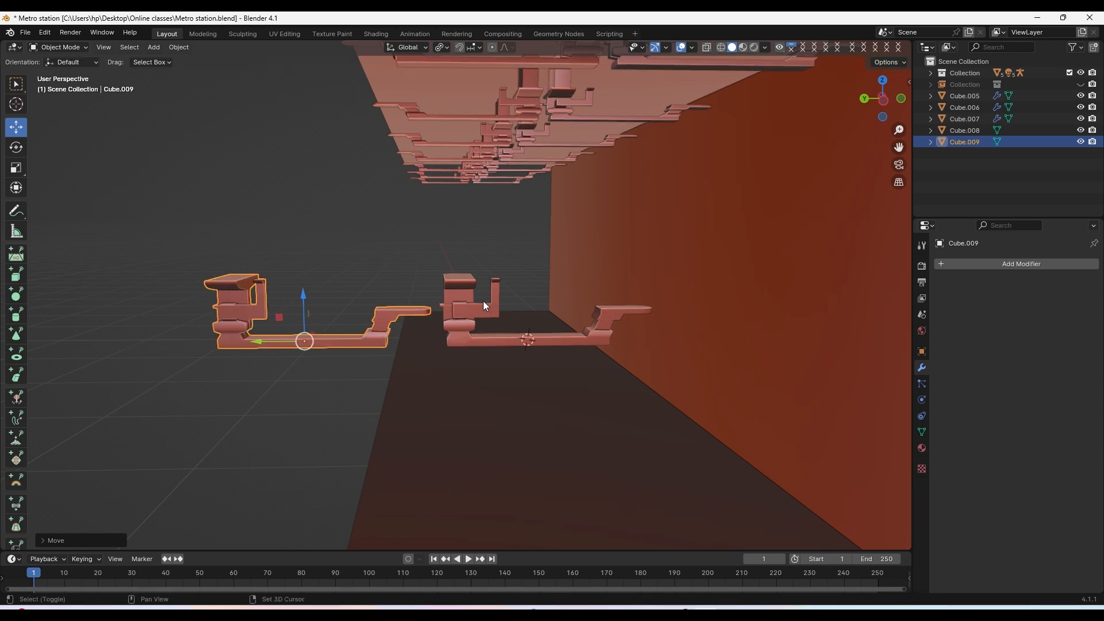
{"action": "middle_click_drag", "start_coordinate": [483, 301], "coordinate": [491, 302], "text": "shift"}
{"action": "key", "text": "s"}
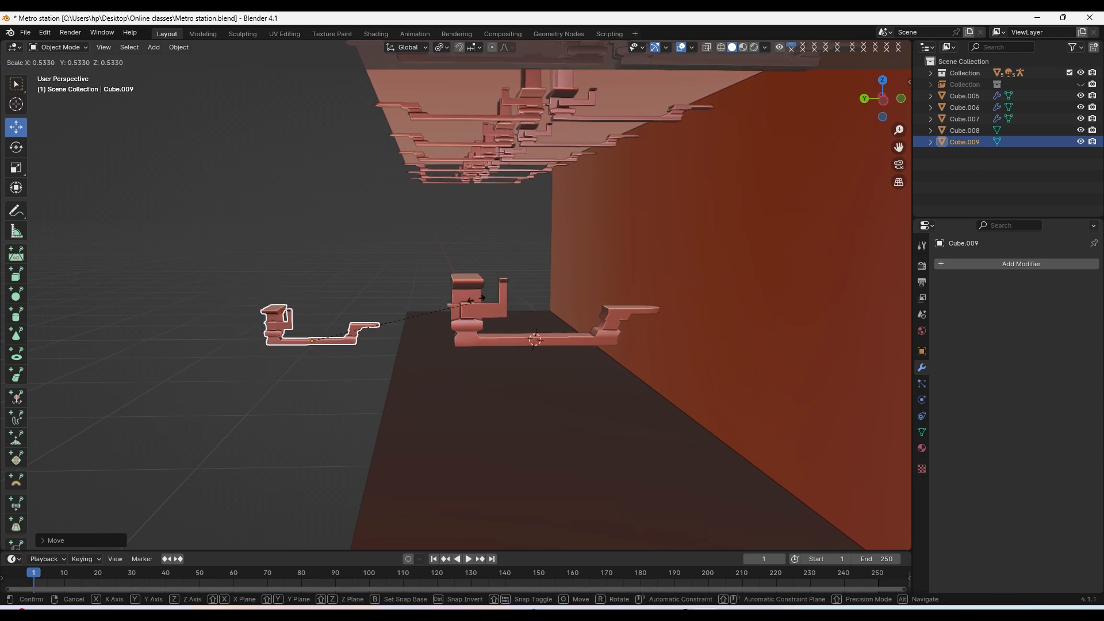
{"action": "left_click", "coordinate": [592, 286]}
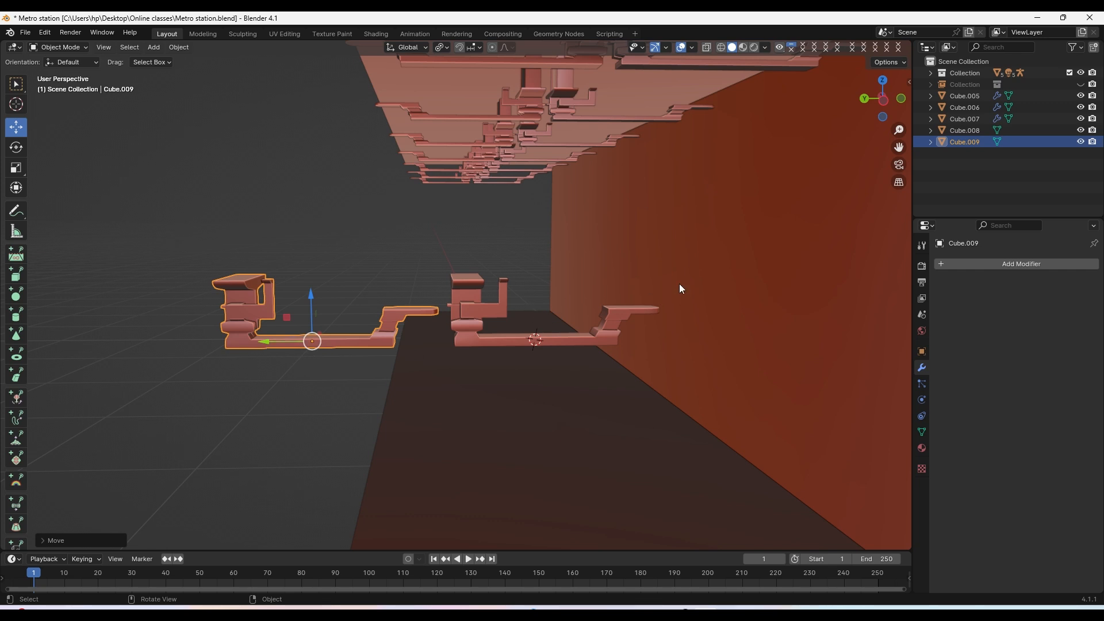
{"action": "key", "text": "s"}
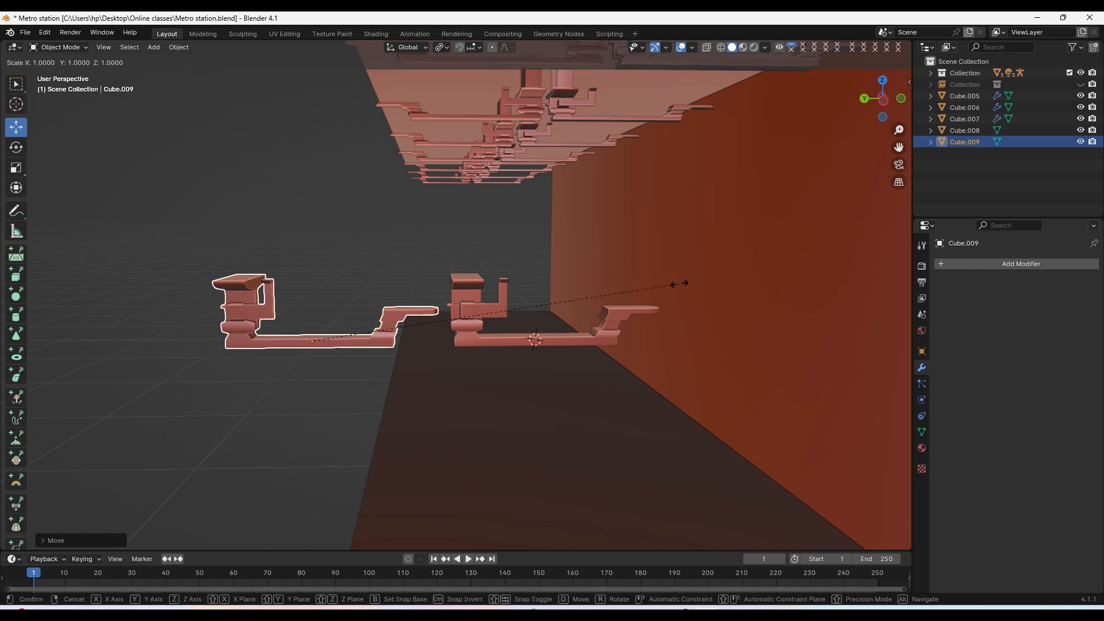
{"action": "key", "text": "y"}
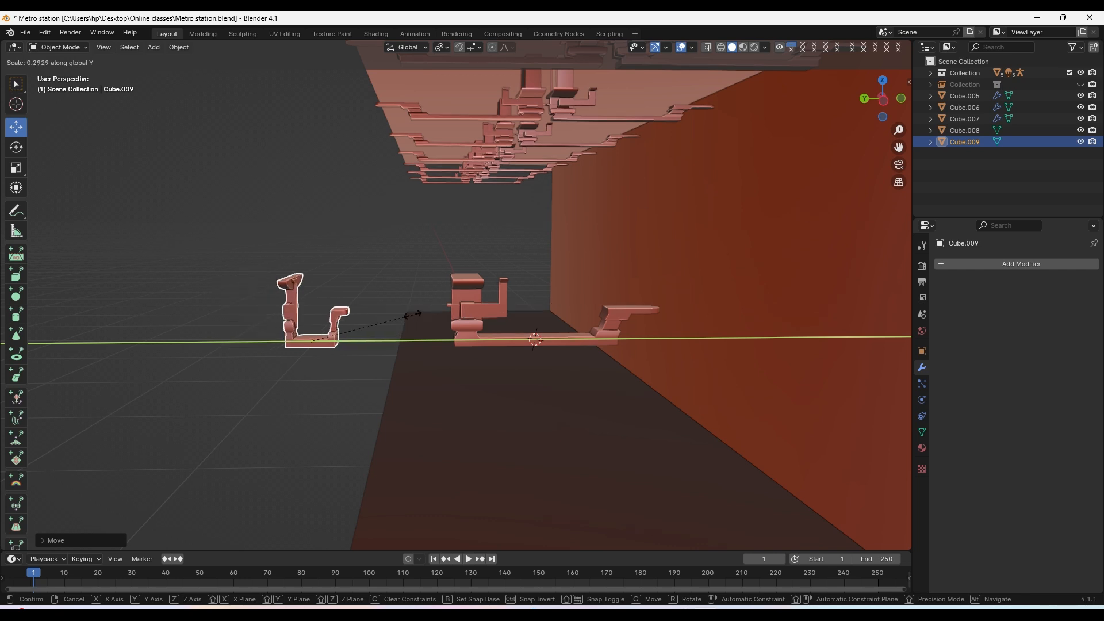
{"action": "right_click", "coordinate": [870, 292]}
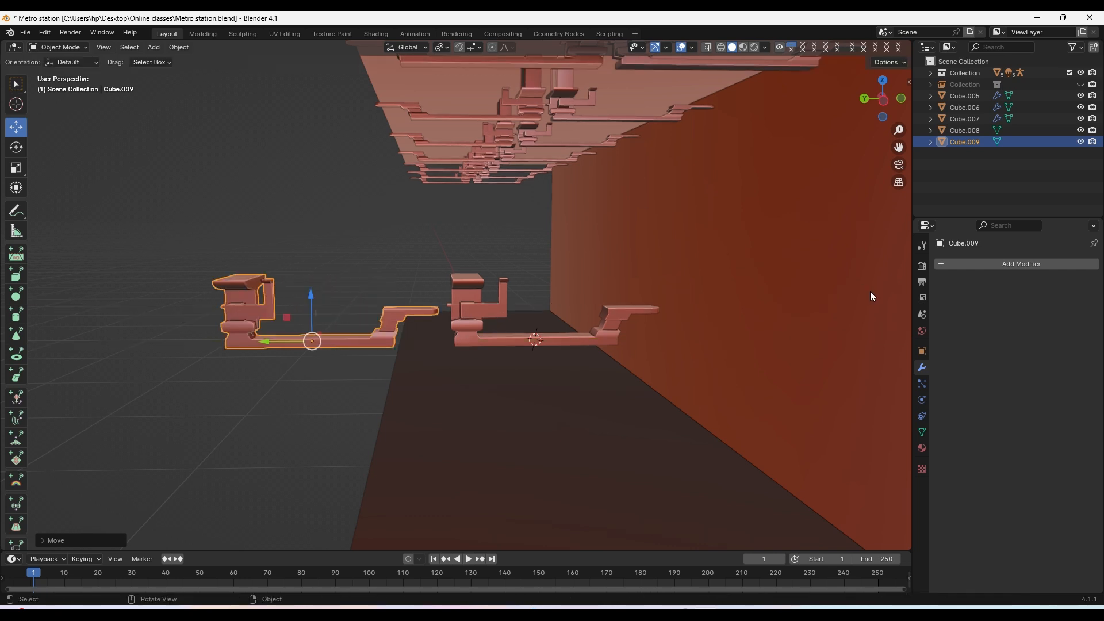
Mirror the duplicate by setting its Y scale to -0.140, and move it along Y close to the original
{"action": "key", "text": "n"}
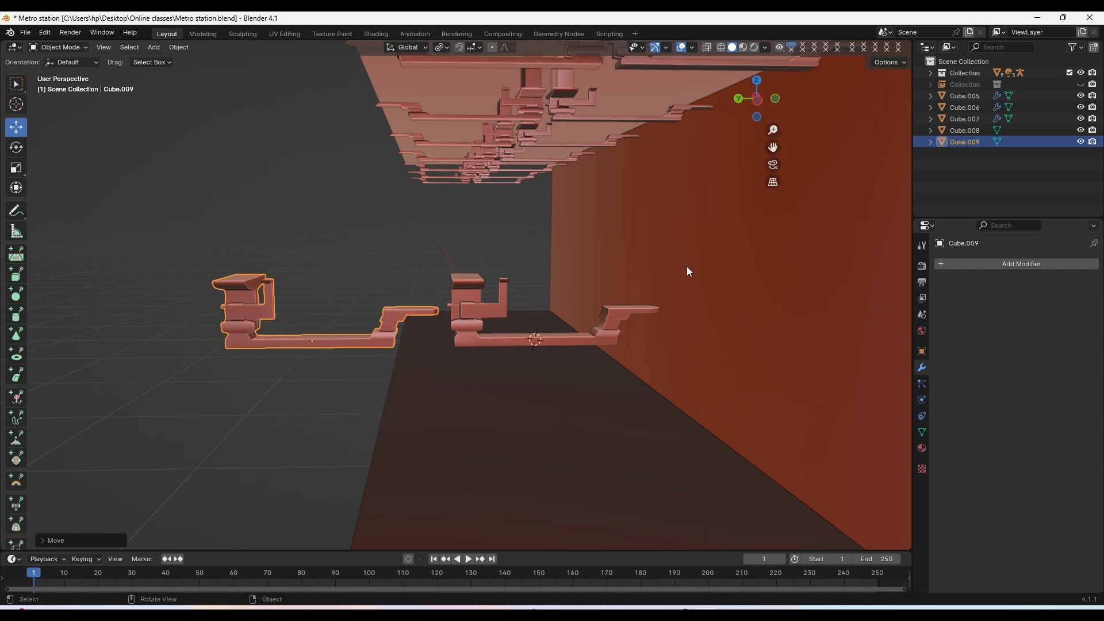
{"action": "left_click", "coordinate": [904, 92]}
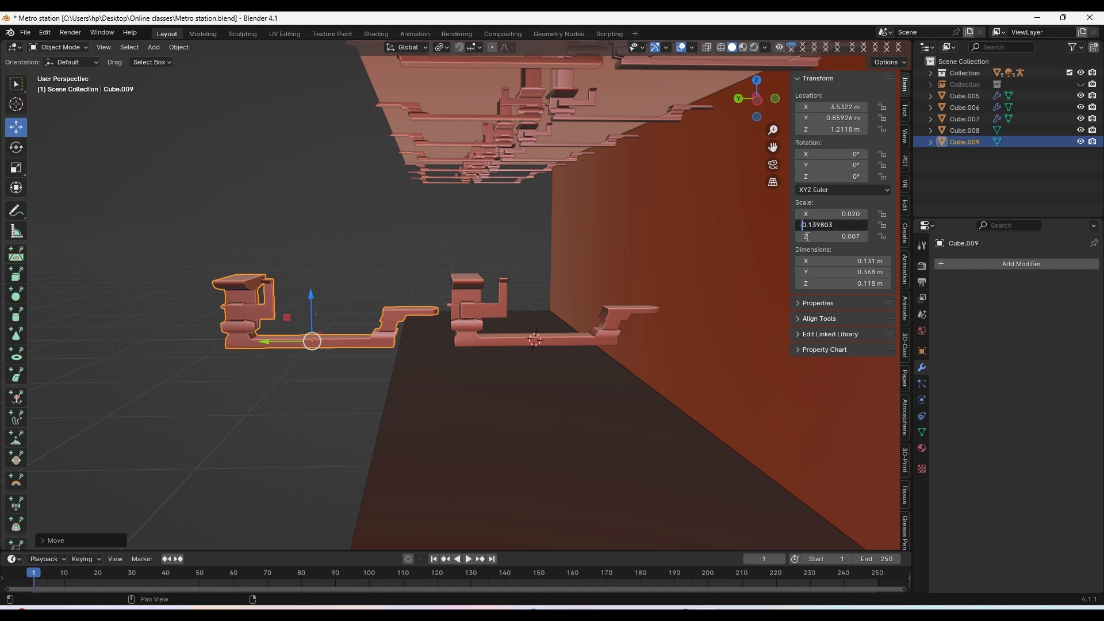
{"action": "key", "text": "Return"}
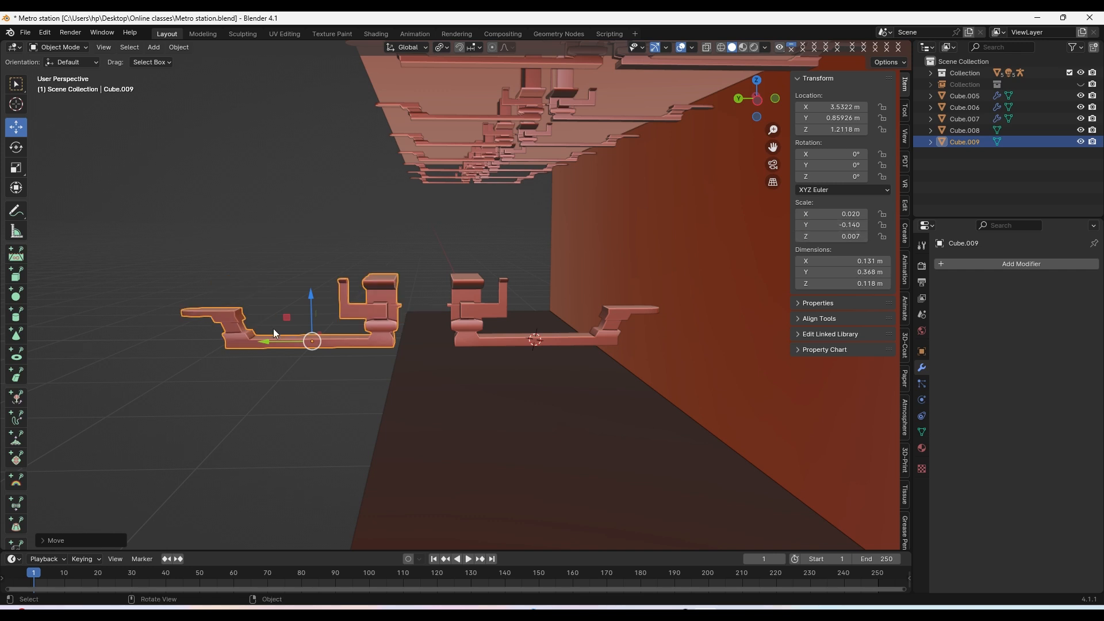
{"action": "left_click_drag", "start_coordinate": [267, 339], "coordinate": [316, 349]}
{"action": "middle_click_drag", "start_coordinate": [349, 313], "coordinate": [457, 337]}
Select the mirrored copy and the original bracket and join them into one object
{"action": "left_click", "coordinate": [489, 348], "text": "shift"}
{"action": "left_click", "coordinate": [436, 324]}
{"action": "left_click", "coordinate": [475, 323], "text": "shift"}
{"action": "key", "text": "ctrl+j"}
{"action": "middle_click_drag", "start_coordinate": [557, 321], "coordinate": [615, 146]}
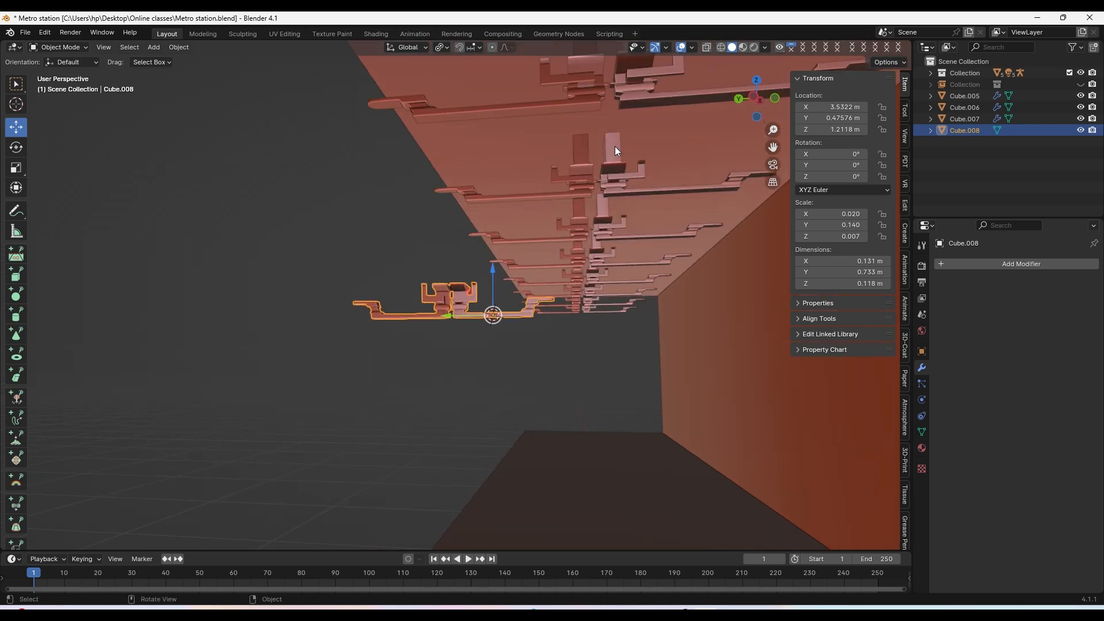
Delete the joined pair of reference brackets hanging clear of the ceiling
{"action": "key", "text": "x"}
{"action": "left_click", "coordinate": [522, 256]}
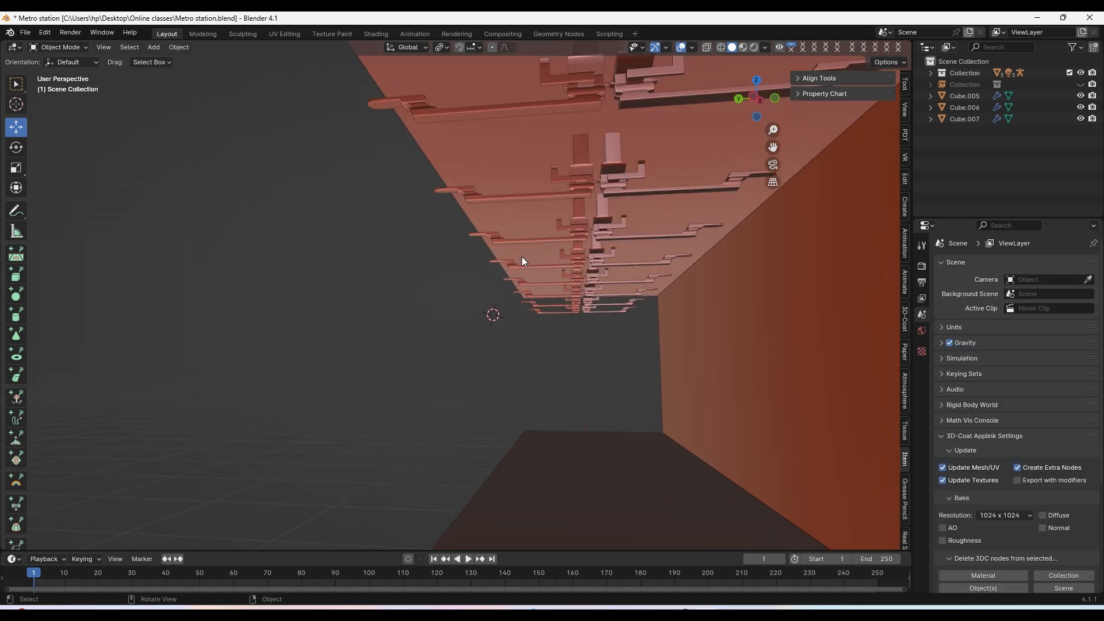
Look over the station interior around the ceiling lamps and far wall, select the main station mesh and hide the sidebar
{"action": "middle_click_drag", "start_coordinate": [522, 256], "coordinate": [488, 347]}
{"action": "scroll", "coordinate": [515, 292], "scroll_direction": "up", "scroll_amount": 3}
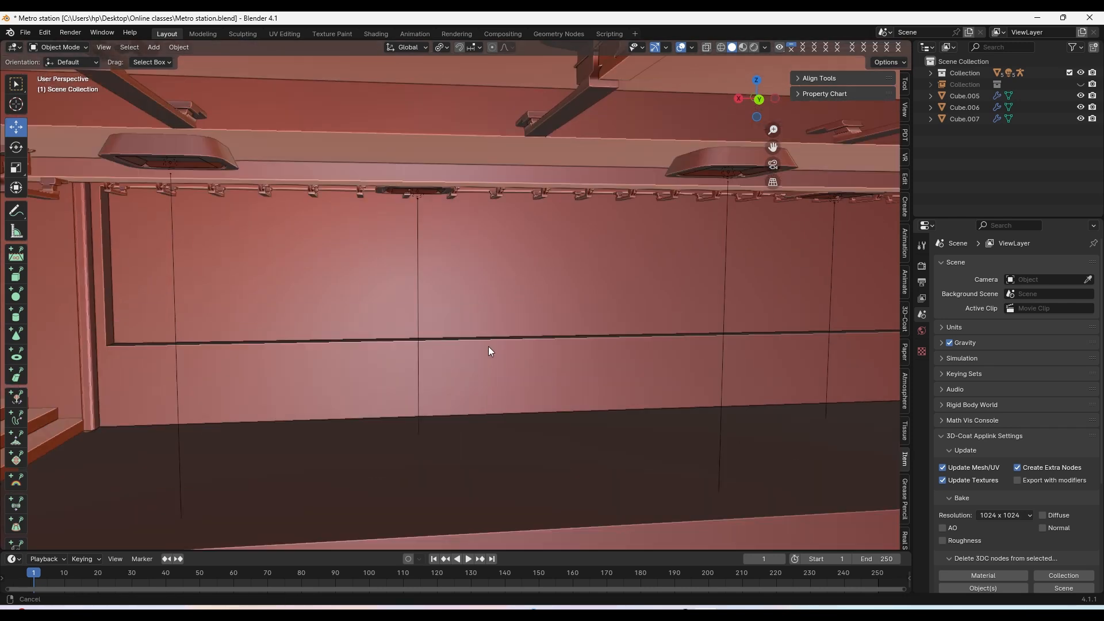
{"action": "scroll", "coordinate": [510, 284], "scroll_direction": "up", "scroll_amount": 3}
{"action": "middle_click_drag", "start_coordinate": [484, 284], "coordinate": [533, 304]}
{"action": "scroll", "coordinate": [570, 305], "scroll_direction": "down", "scroll_amount": 4}
{"action": "left_click", "coordinate": [557, 256]}
{"action": "middle_click_drag", "start_coordinate": [530, 243], "coordinate": [585, 253]}
{"action": "scroll", "coordinate": [606, 250], "scroll_direction": "down", "scroll_amount": 4}
{"action": "key", "text": "n"}
{"action": "scroll", "coordinate": [533, 264], "scroll_direction": "up", "scroll_amount": 2}
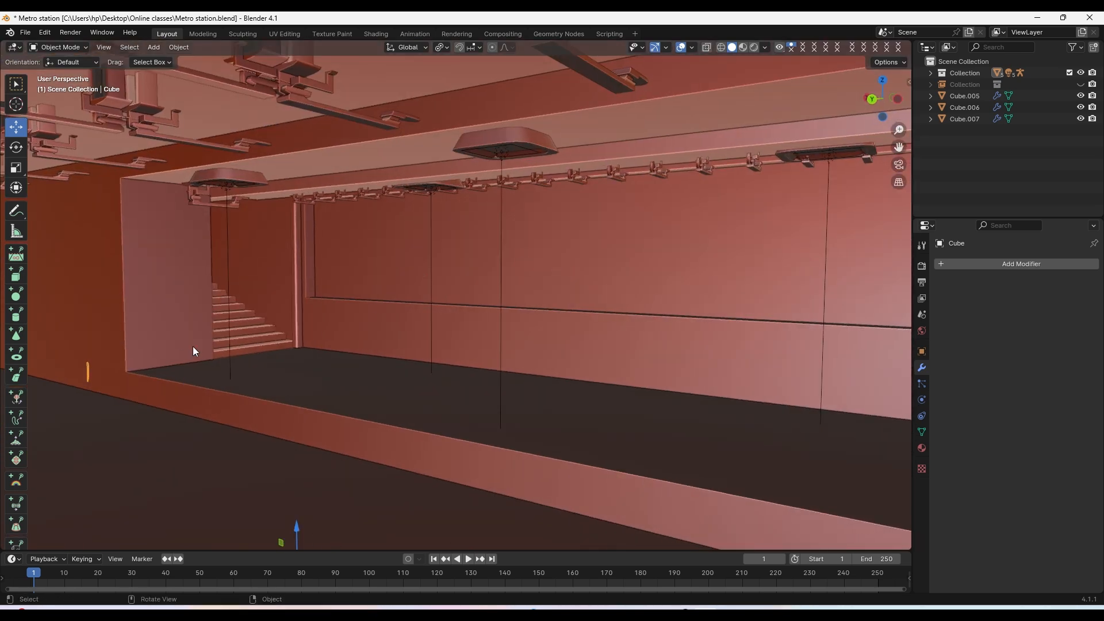
Examine the whole station model along the platform, from the rows of ceiling brackets to the opening and staircase
{"action": "middle_click_drag", "start_coordinate": [276, 386], "coordinate": [342, 400]}
{"action": "middle_click_drag", "start_coordinate": [470, 426], "coordinate": [448, 360], "text": "shift"}
{"action": "scroll", "coordinate": [460, 382], "scroll_direction": "down", "scroll_amount": 3}
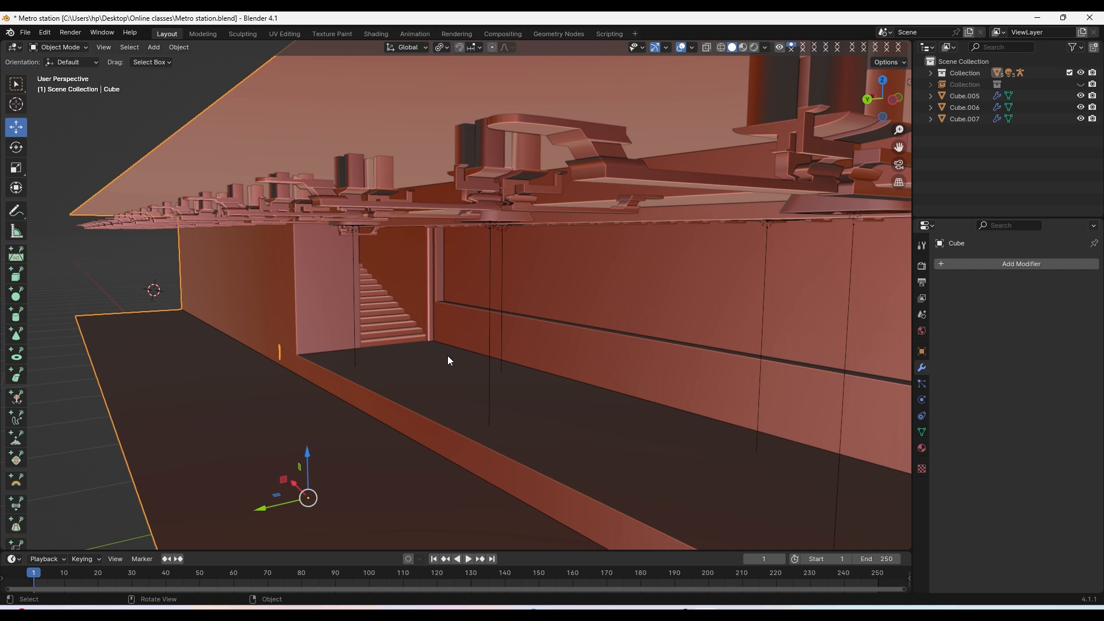
{"action": "scroll", "coordinate": [447, 355], "scroll_direction": "down", "scroll_amount": 2}
{"action": "middle_click_drag", "start_coordinate": [523, 356], "coordinate": [553, 320], "text": "shift"}
{"action": "scroll", "coordinate": [485, 302], "scroll_direction": "down", "scroll_amount": 3}
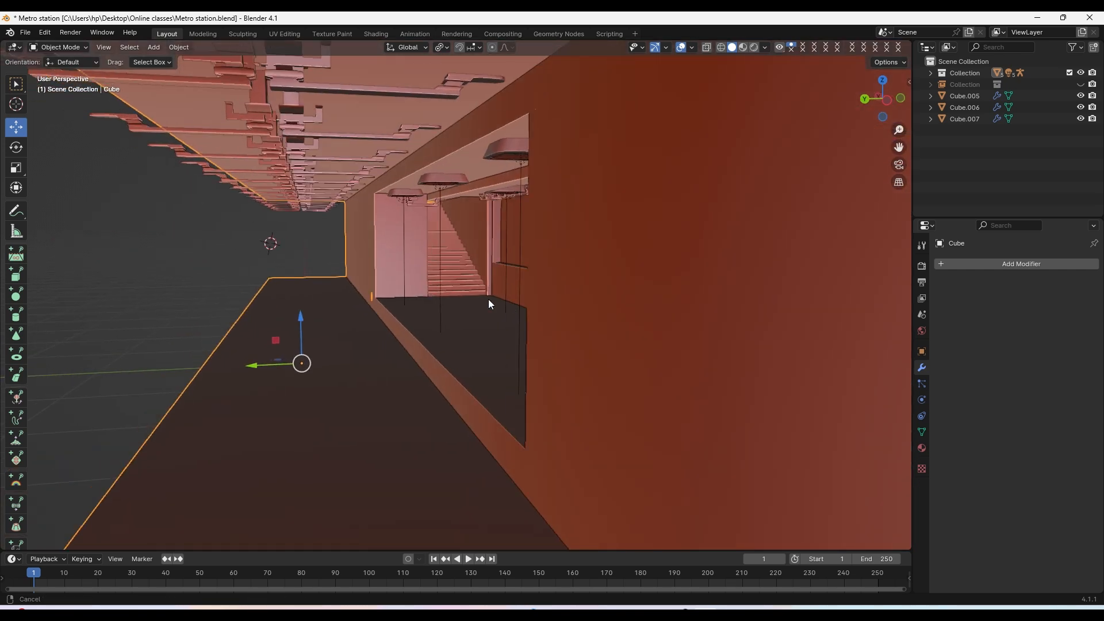
{"action": "scroll", "coordinate": [500, 304], "scroll_direction": "down", "scroll_amount": 6}
{"action": "scroll", "coordinate": [519, 307], "scroll_direction": "up", "scroll_amount": 5}
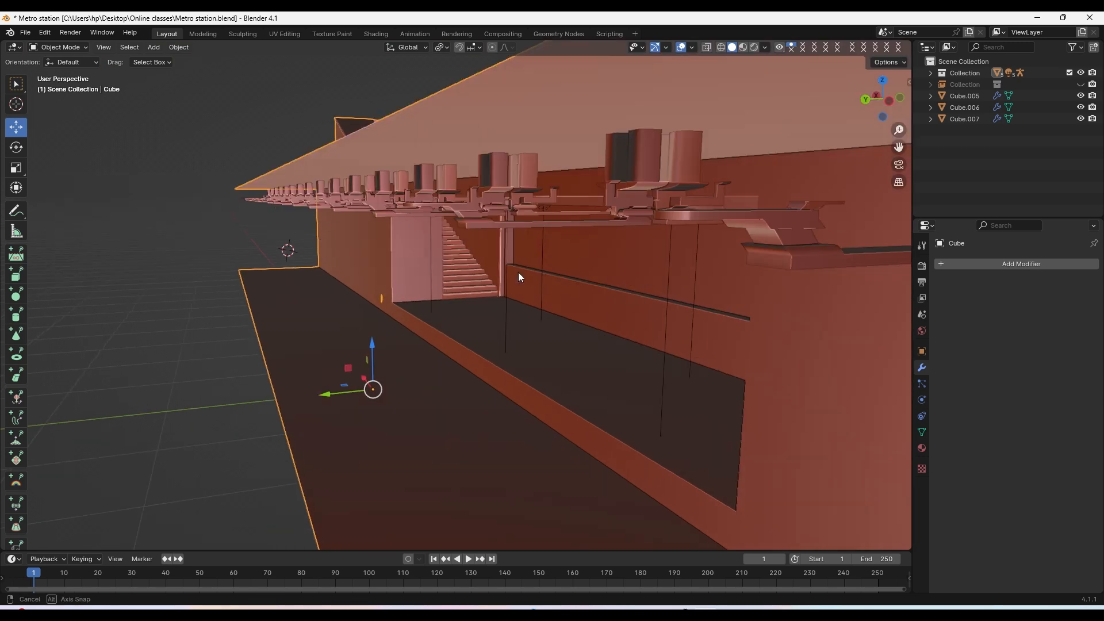
{"action": "scroll", "coordinate": [523, 345], "scroll_direction": "up", "scroll_amount": 4}
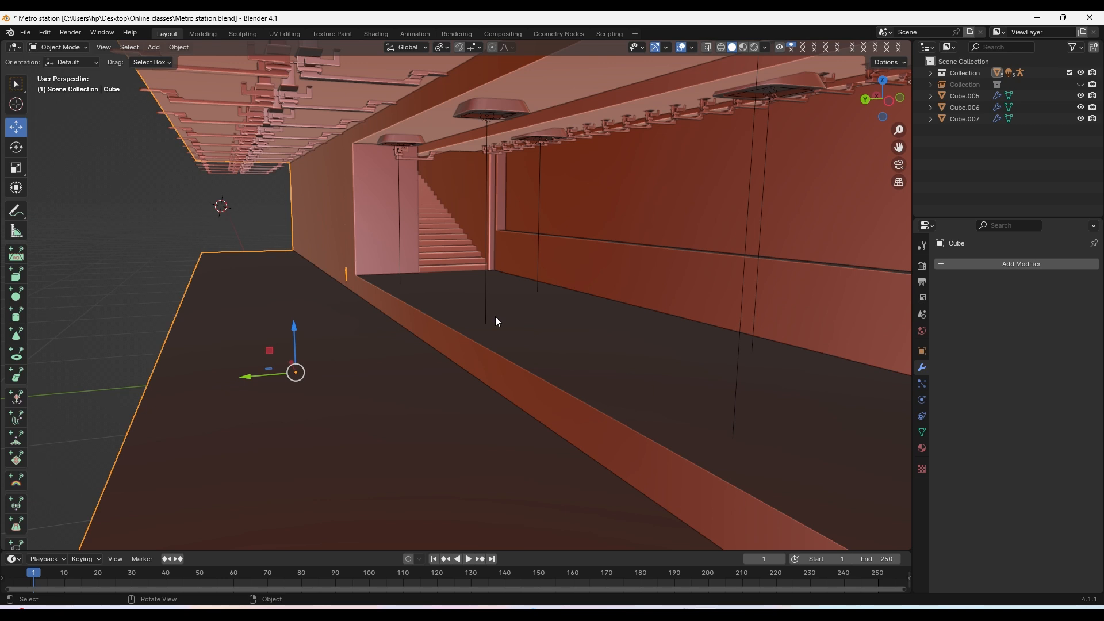
{"action": "scroll", "coordinate": [495, 316], "scroll_direction": "down", "scroll_amount": 2}
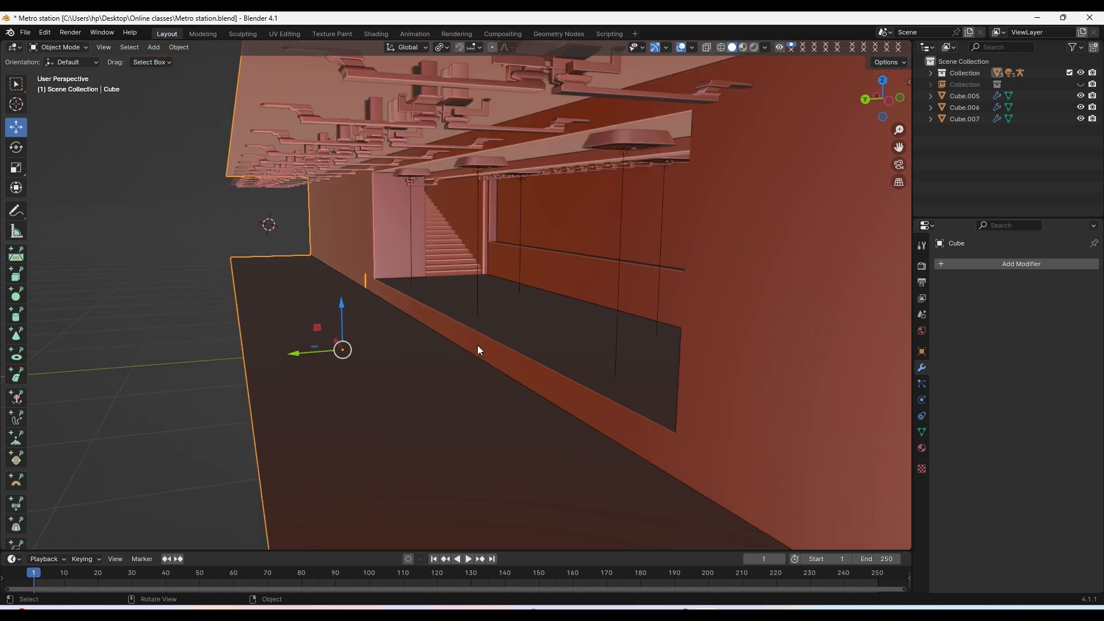
{"action": "middle_click_drag", "start_coordinate": [564, 337], "coordinate": [588, 315]}
Switch to Chrome and search Google in a new tab for "cco textures"
{"action": "left_click", "coordinate": [685, 607]}
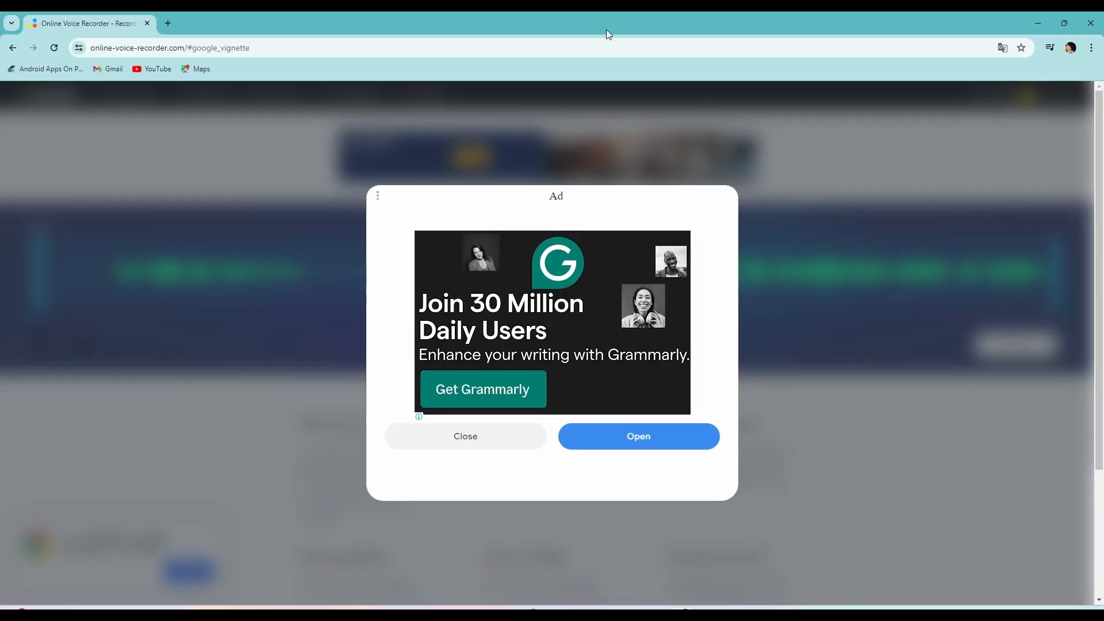
{"action": "left_click", "coordinate": [168, 25]}
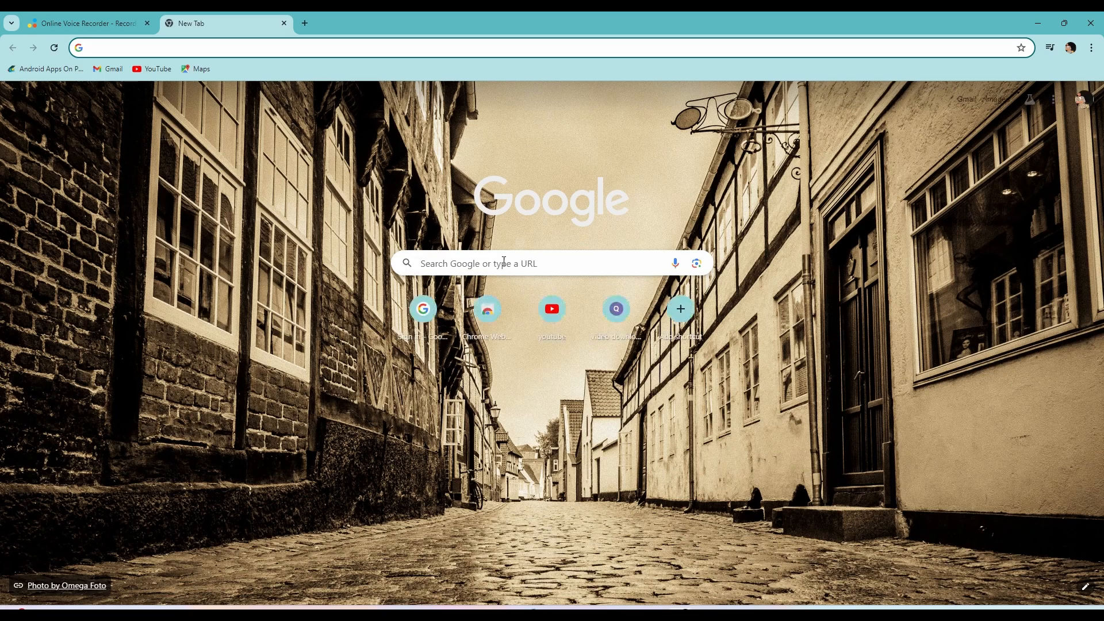
{"action": "left_click", "coordinate": [538, 261]}
{"action": "type", "text": "cco"}
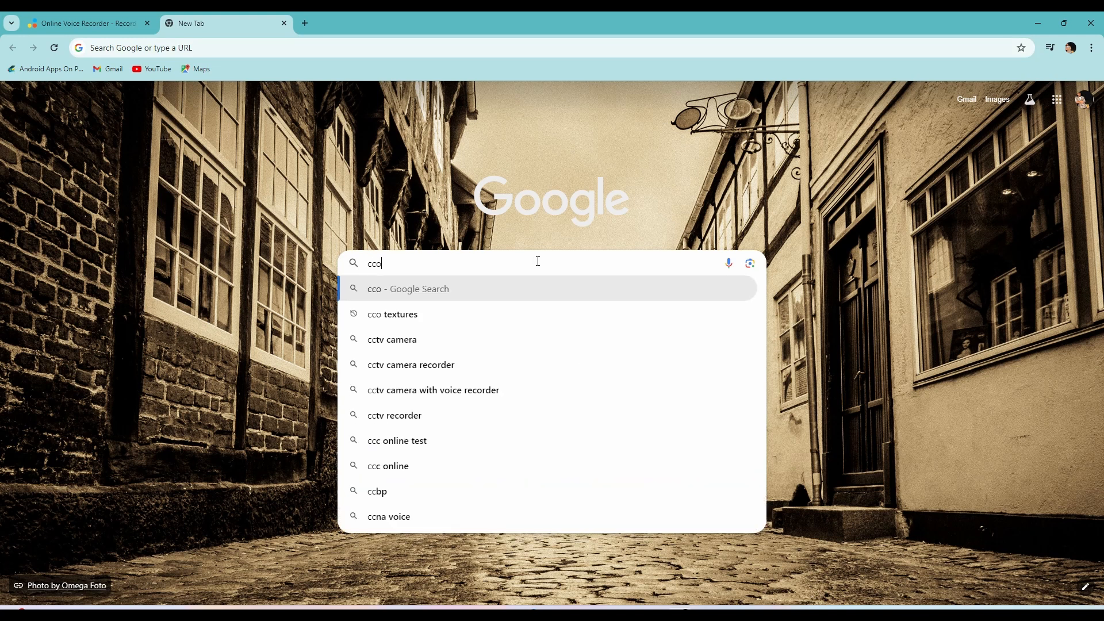
{"action": "key", "text": "Return"}
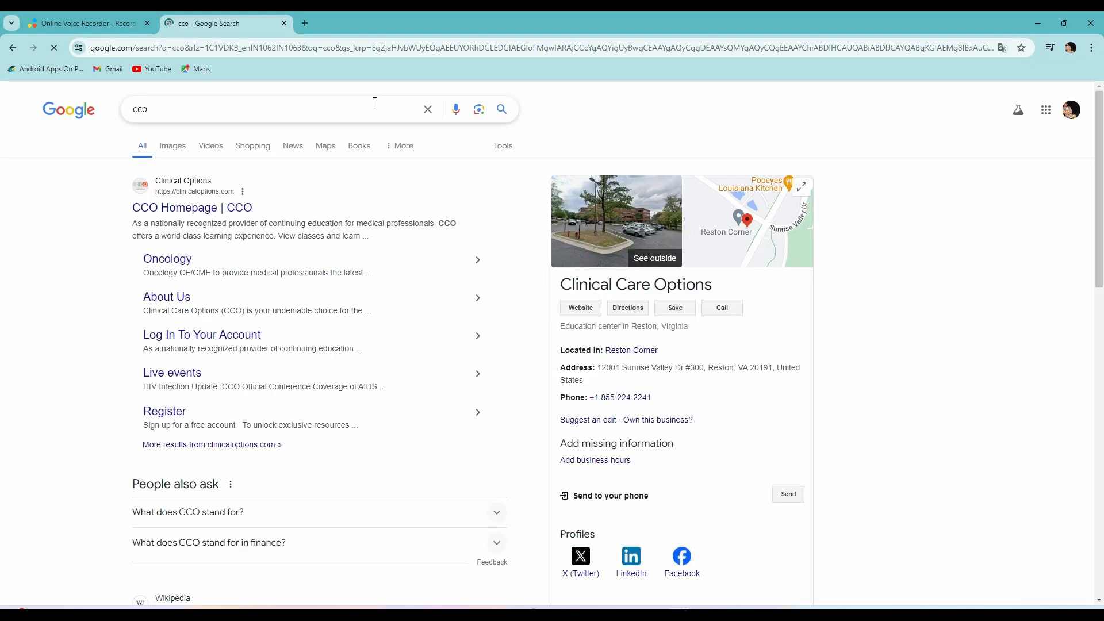
{"action": "left_click", "coordinate": [369, 109]}
{"action": "key", "text": "Down"}
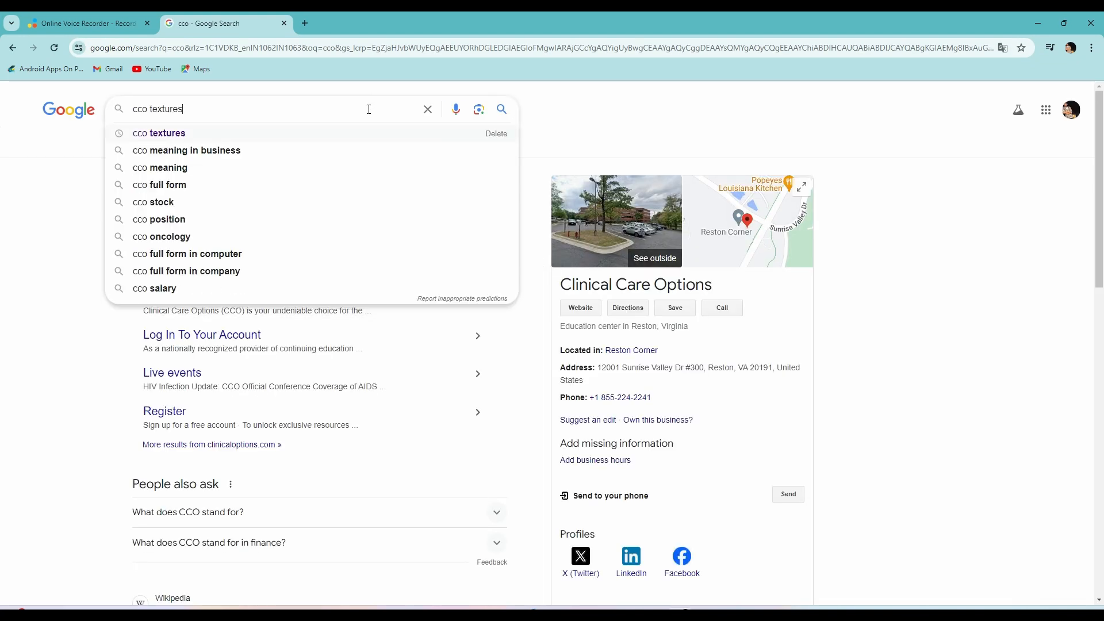
{"action": "key", "text": "Return"}
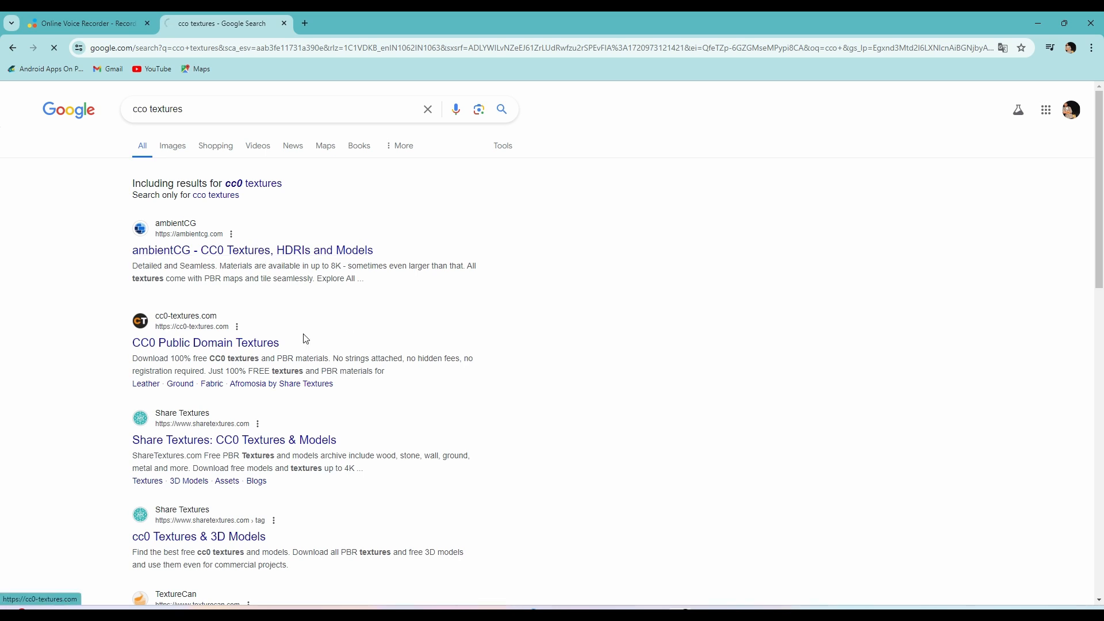
Open the ambientCG site from the search results and browse its full asset list
{"action": "left_click", "coordinate": [345, 281]}
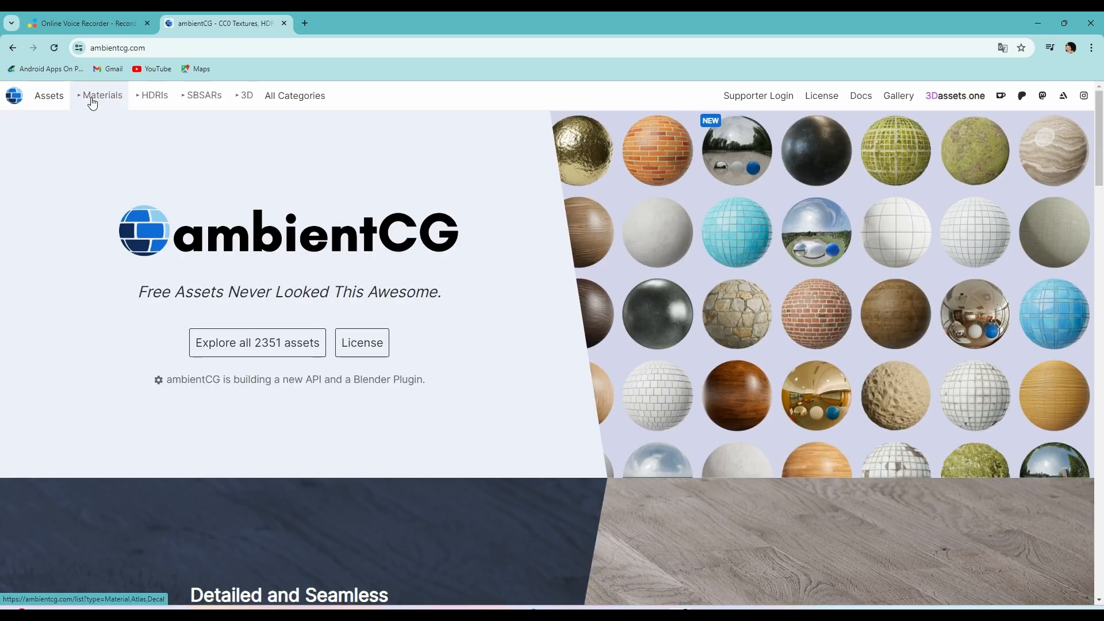
{"action": "left_click", "coordinate": [46, 96]}
{"action": "scroll", "coordinate": [225, 200], "scroll_direction": "down", "scroll_amount": 3}
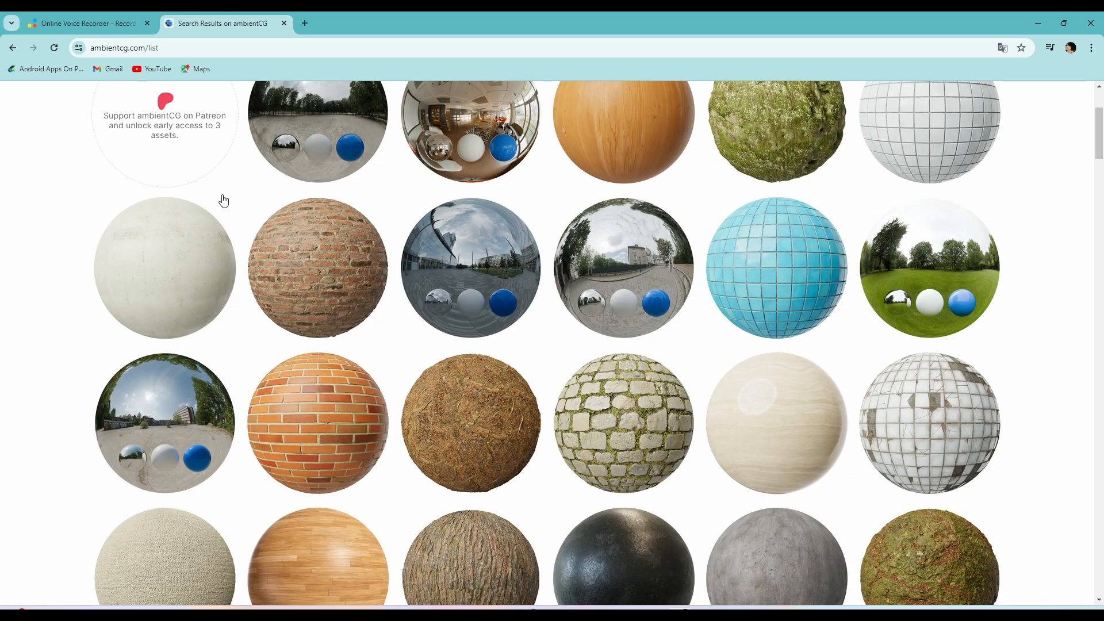
{"action": "scroll", "coordinate": [225, 200], "scroll_direction": "up", "scroll_amount": 3}
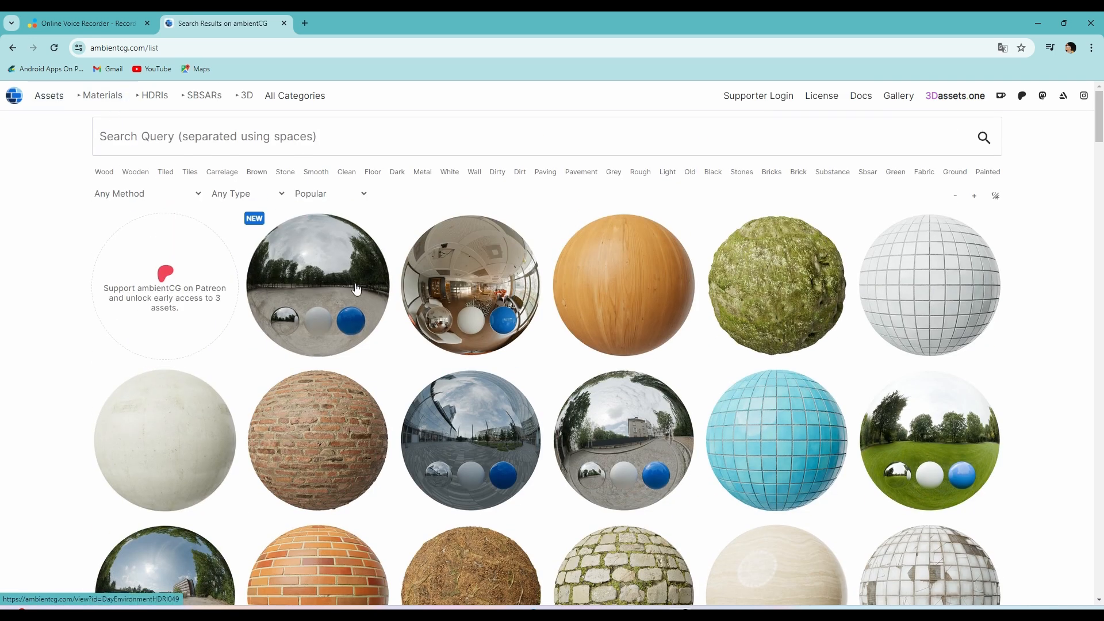
{"action": "scroll", "coordinate": [356, 288], "scroll_direction": "down", "scroll_amount": 3}
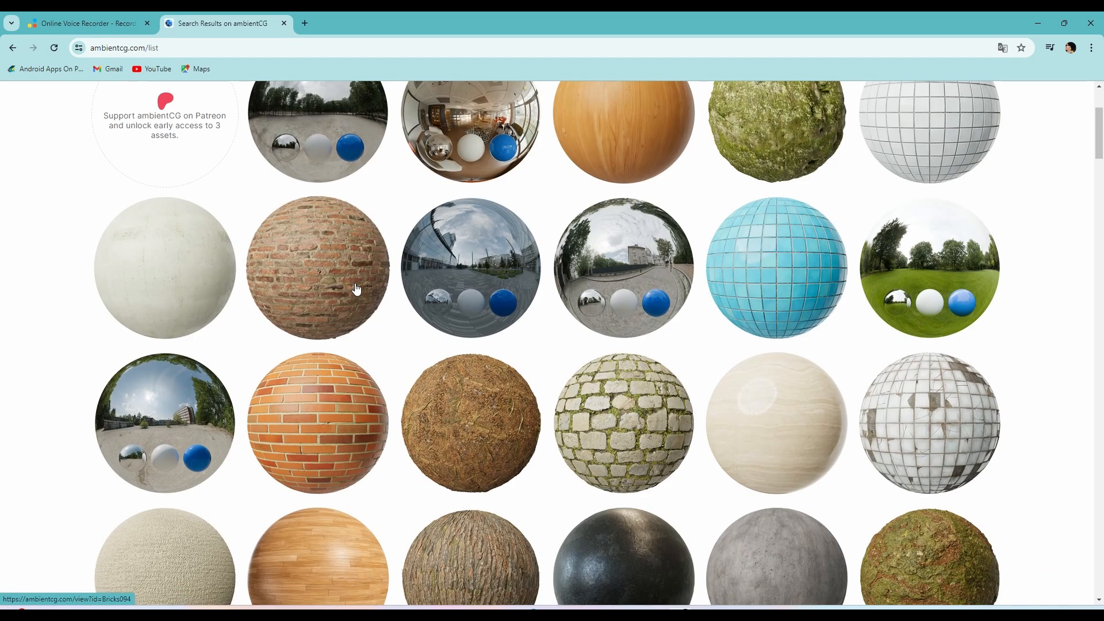
{"action": "scroll", "coordinate": [356, 289], "scroll_direction": "up", "scroll_amount": 3}
{"action": "scroll", "coordinate": [849, 308], "scroll_direction": "down", "scroll_amount": 8}
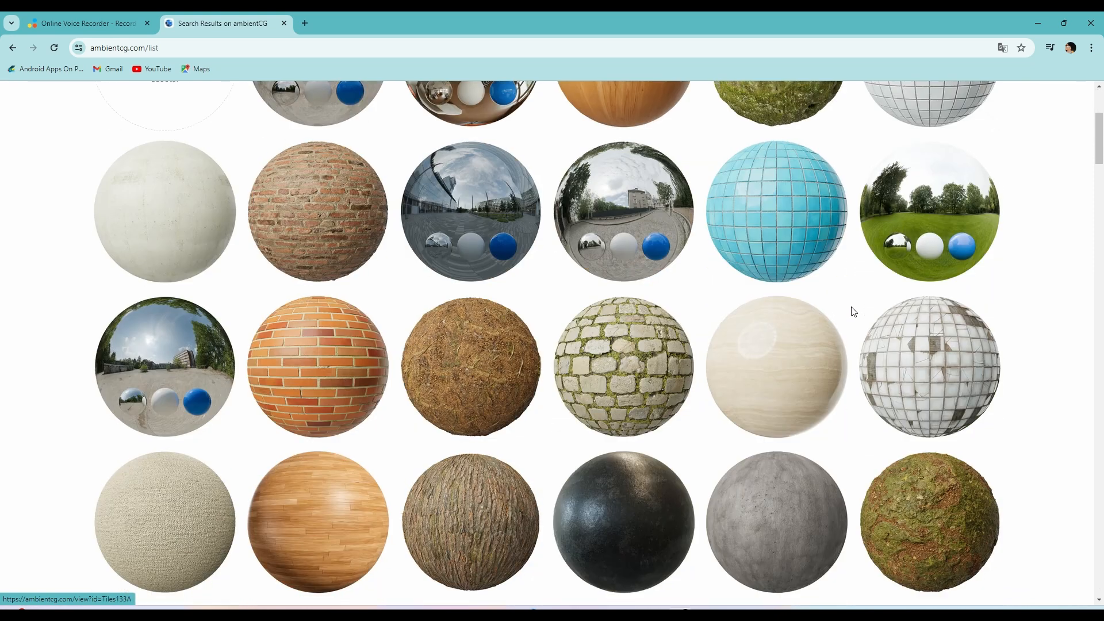
{"action": "scroll", "coordinate": [853, 311], "scroll_direction": "up", "scroll_amount": 8}
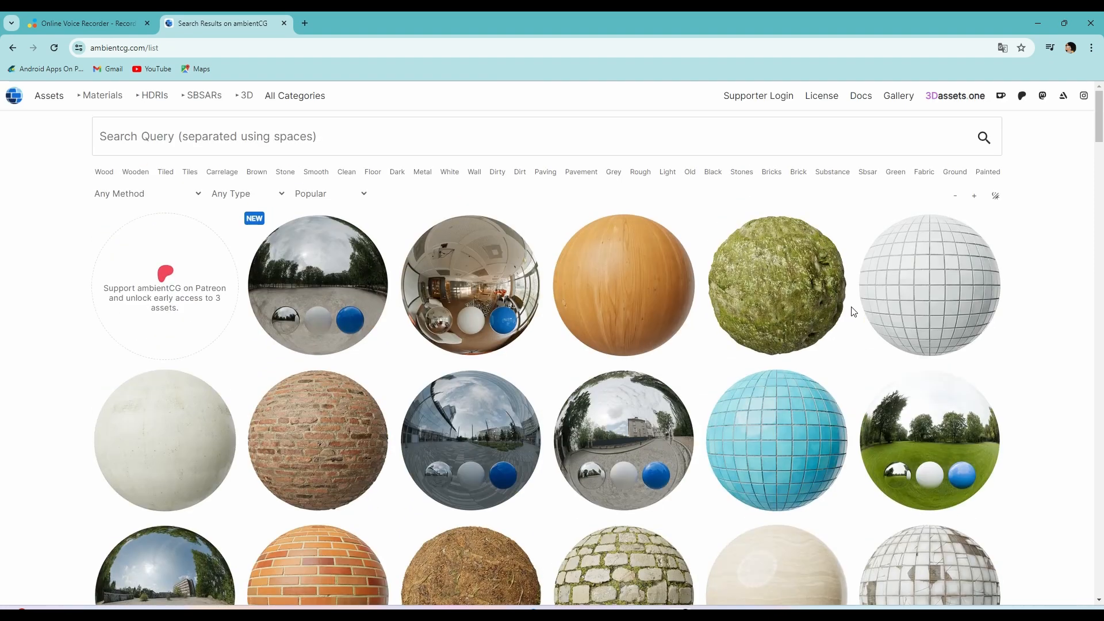
Download the Tiles 133 A (Clean) material as the 1K-JPG zip and return to the asset list
{"action": "left_click", "coordinate": [932, 291]}
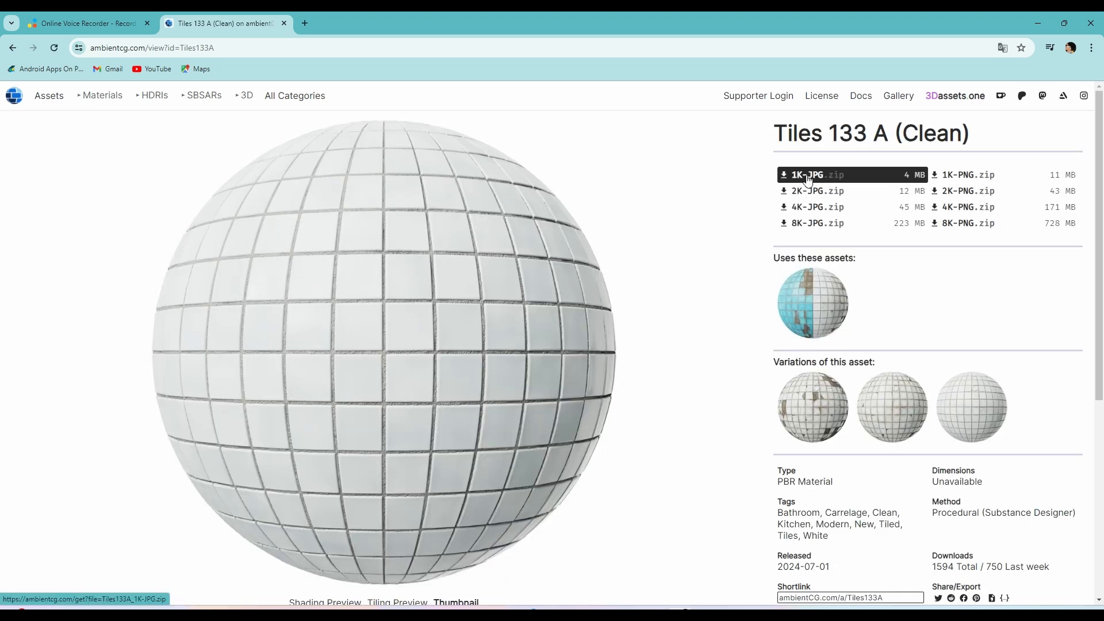
{"action": "left_click", "coordinate": [797, 176]}
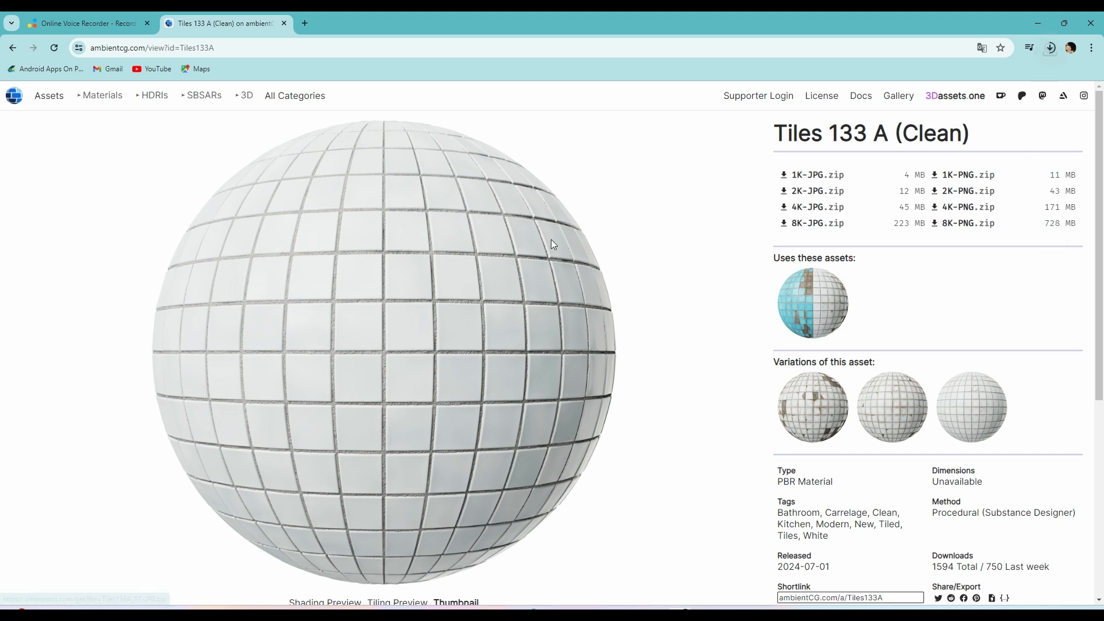
{"action": "left_click", "coordinate": [13, 51]}
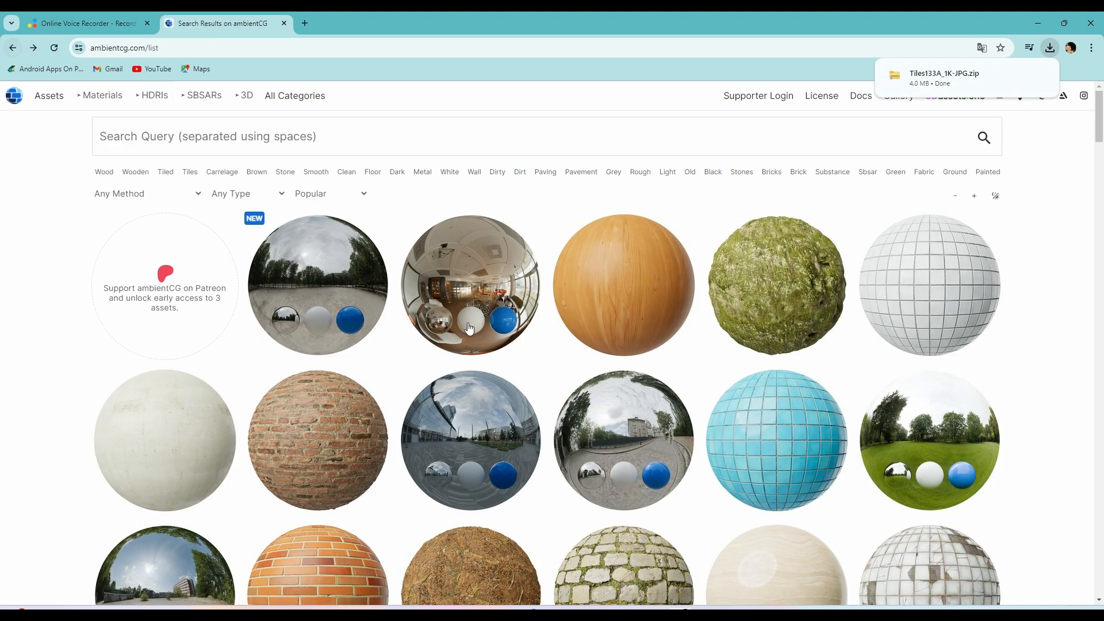
Look through the popular ambientCG assets for further materials suited to the station
{"action": "scroll", "coordinate": [473, 322], "scroll_direction": "down", "scroll_amount": 3}
{"action": "scroll", "coordinate": [484, 320], "scroll_direction": "up", "scroll_amount": 1}
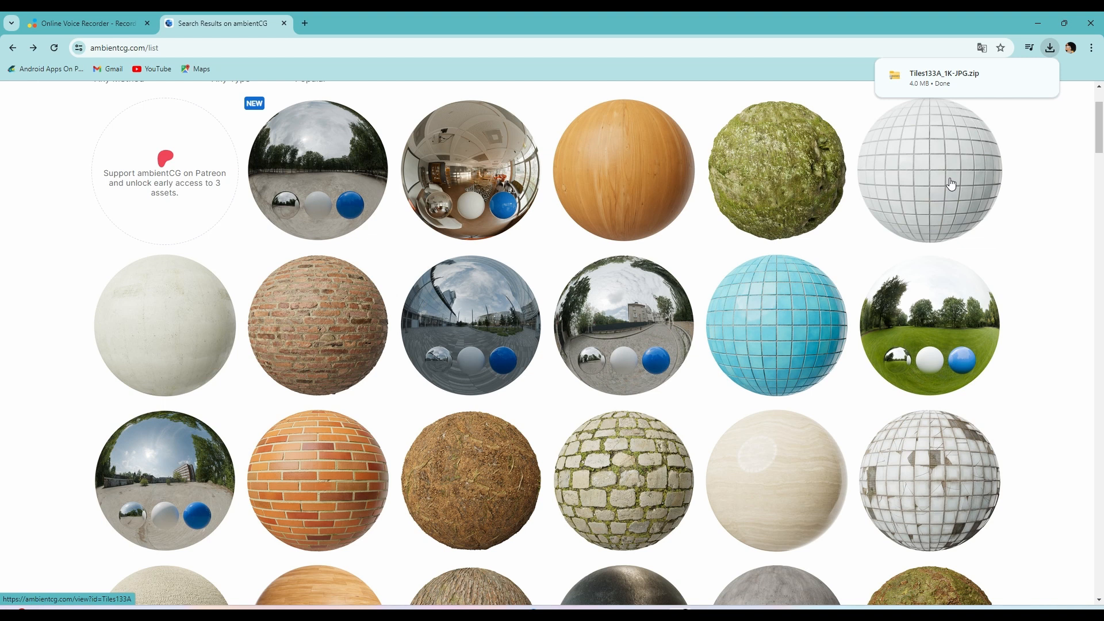
{"action": "scroll", "coordinate": [951, 183], "scroll_direction": "down", "scroll_amount": 1}
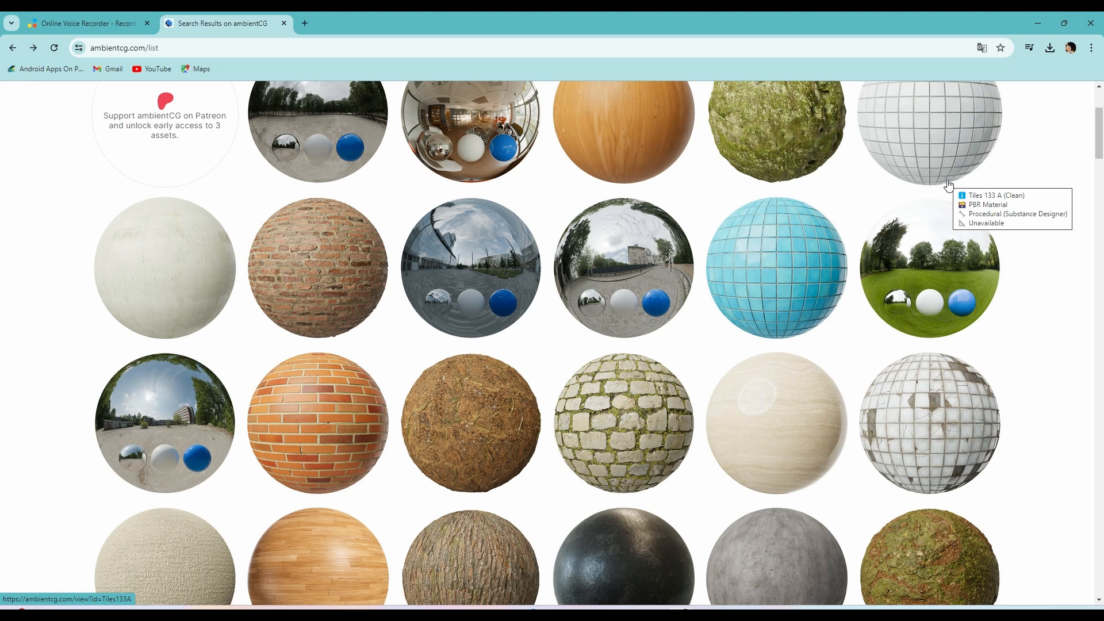
{"action": "scroll", "coordinate": [948, 184], "scroll_direction": "down", "scroll_amount": 6}
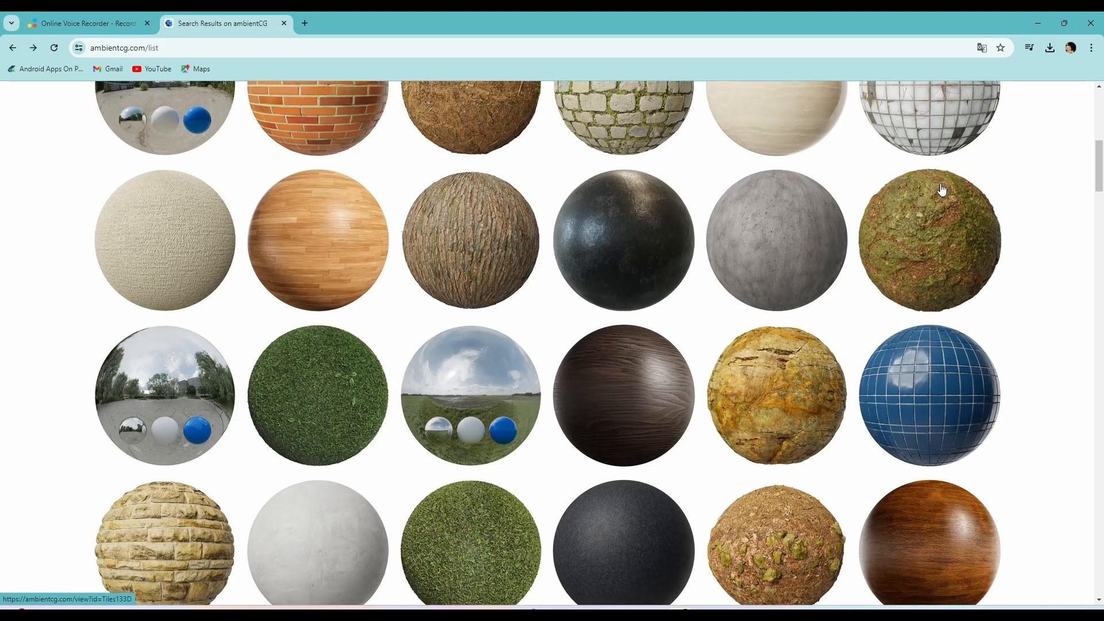
{"action": "scroll", "coordinate": [923, 234], "scroll_direction": "up", "scroll_amount": 1}
{"action": "scroll", "coordinate": [924, 234], "scroll_direction": "up", "scroll_amount": 1}
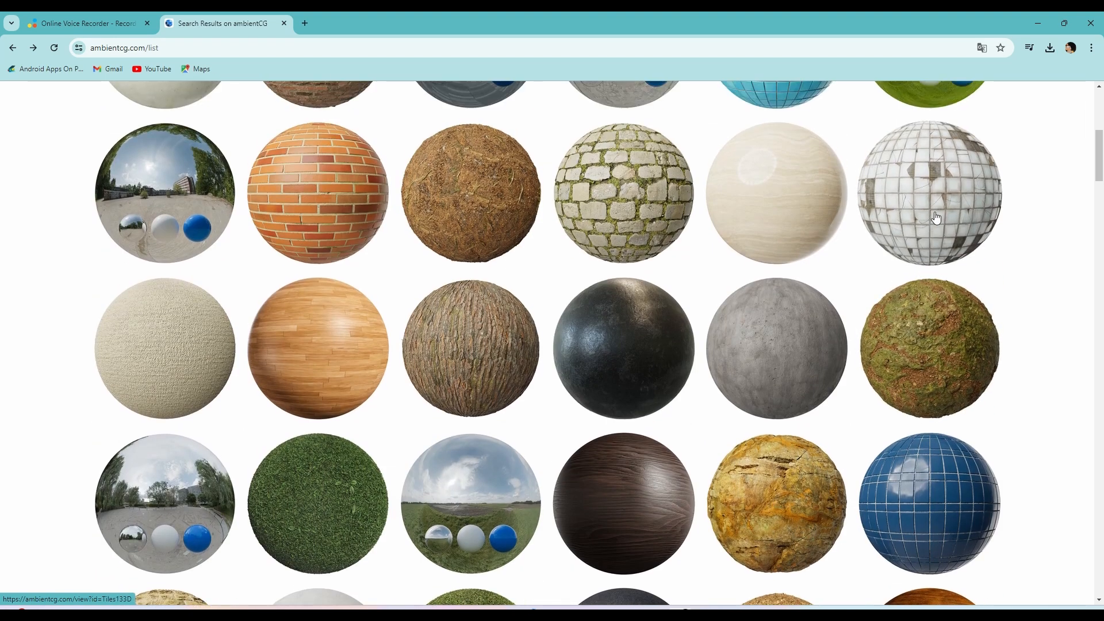
{"action": "scroll", "coordinate": [953, 200], "scroll_direction": "down", "scroll_amount": 4}
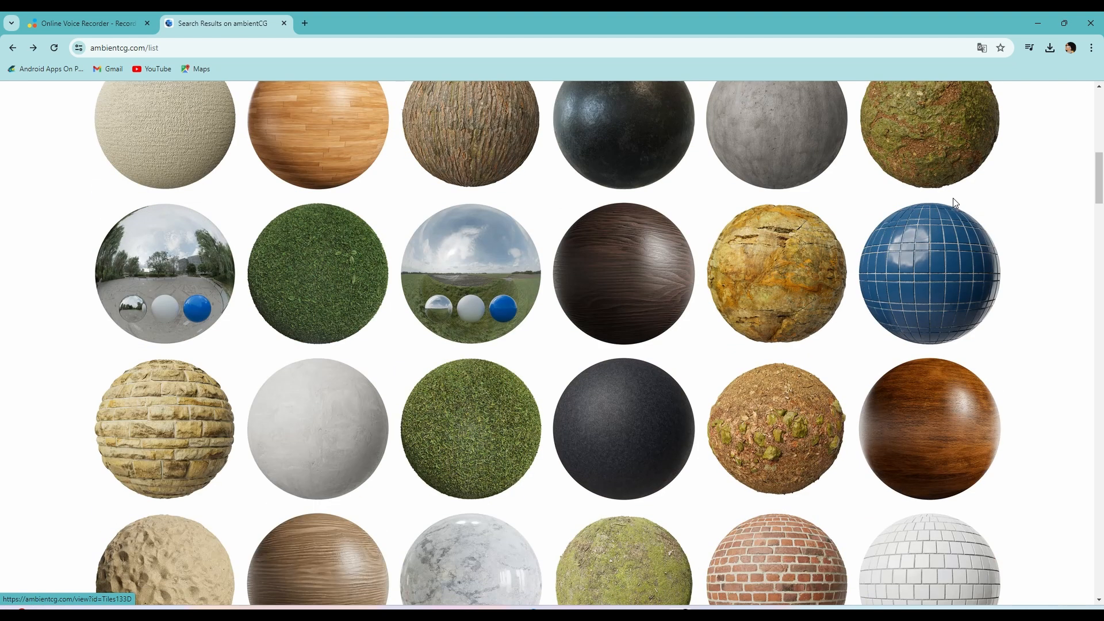
Filter the ambientCG asset list by the Tiles tag
{"action": "scroll", "coordinate": [953, 198], "scroll_direction": "up", "scroll_amount": 10}
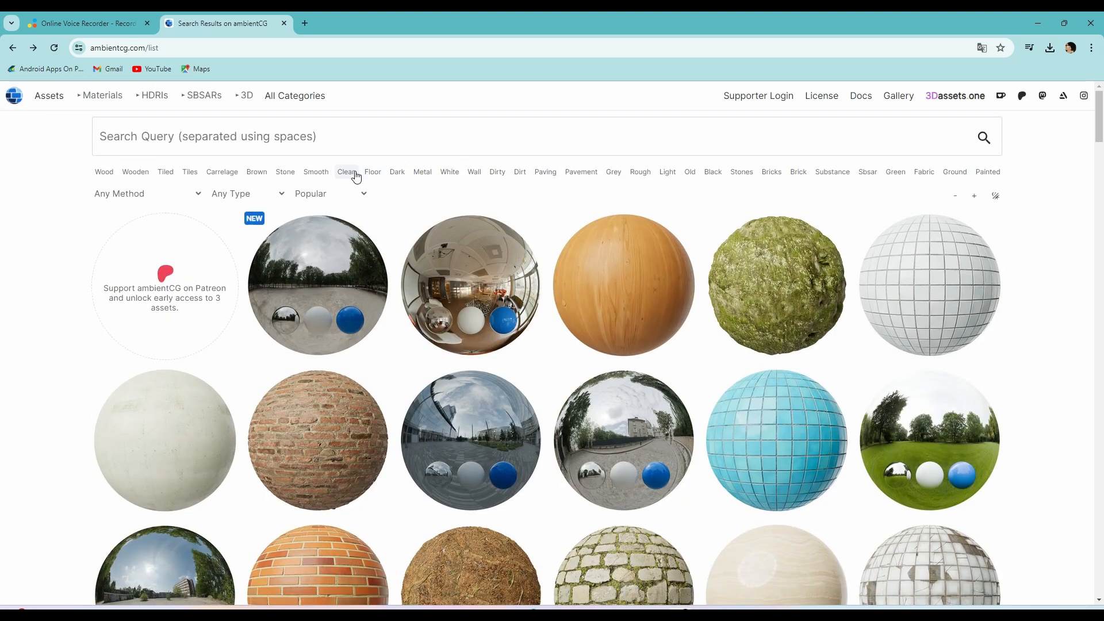
{"action": "left_click", "coordinate": [190, 172]}
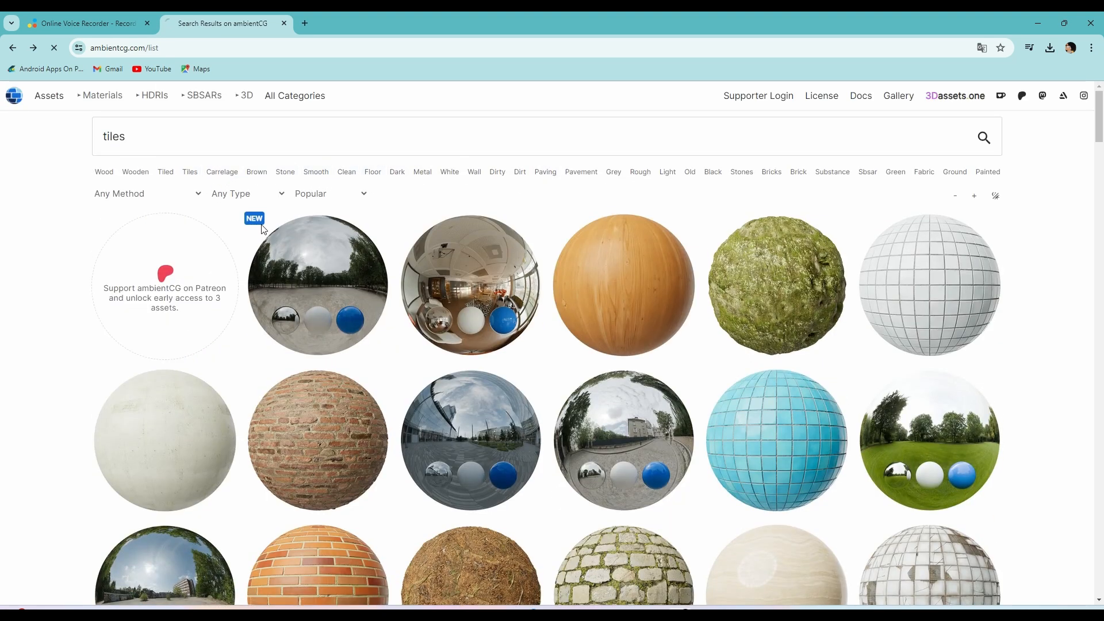
{"action": "scroll", "coordinate": [286, 238], "scroll_direction": "down", "scroll_amount": 1}
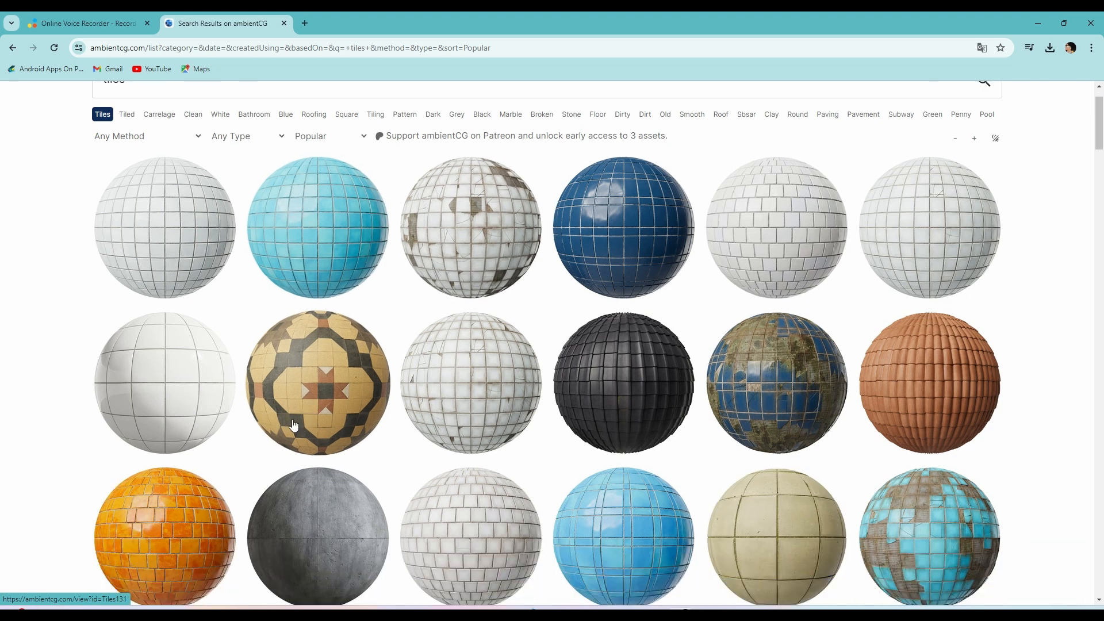
Look through the tile materials sorted by popularity for ones that suit the metro station
{"action": "scroll", "coordinate": [184, 362], "scroll_direction": "down", "scroll_amount": 3}
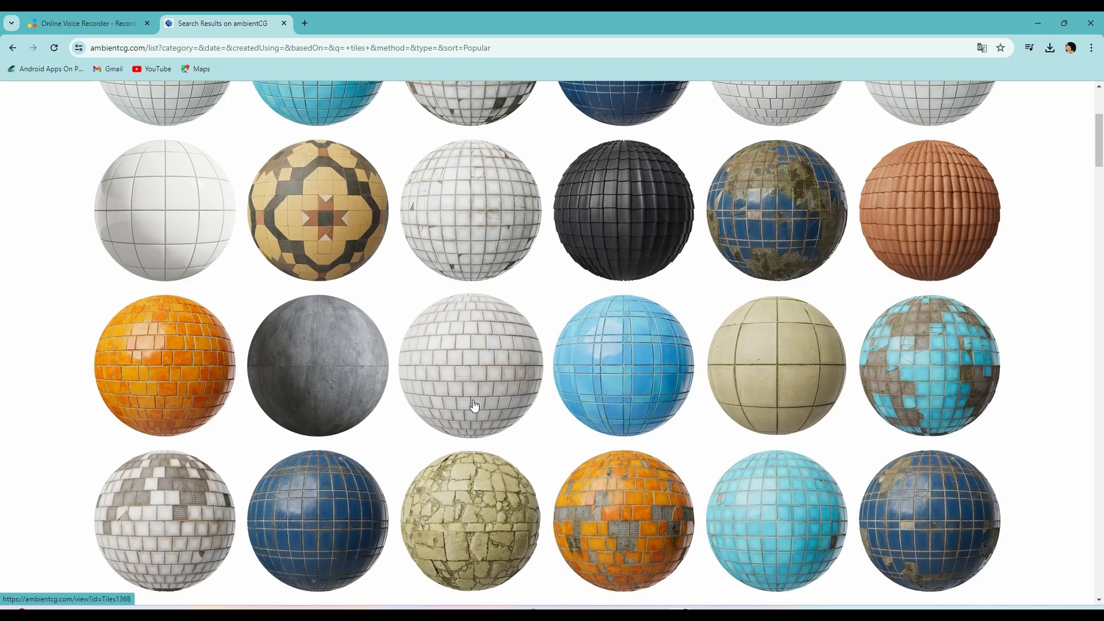
{"action": "scroll", "coordinate": [484, 407], "scroll_direction": "down", "scroll_amount": 2}
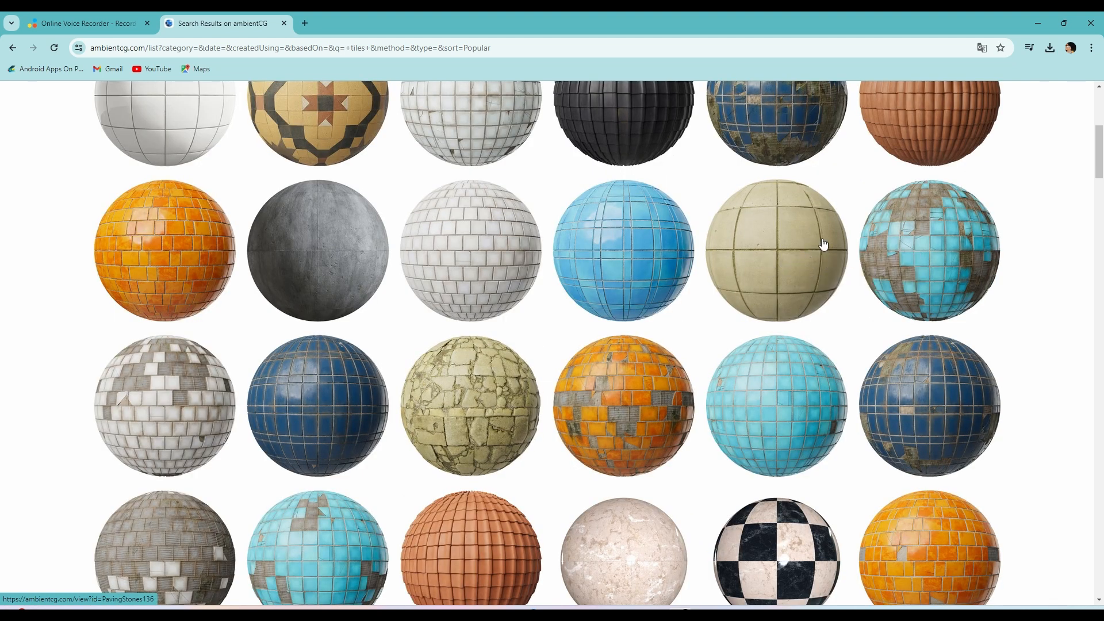
{"action": "scroll", "coordinate": [822, 244], "scroll_direction": "down", "scroll_amount": 5}
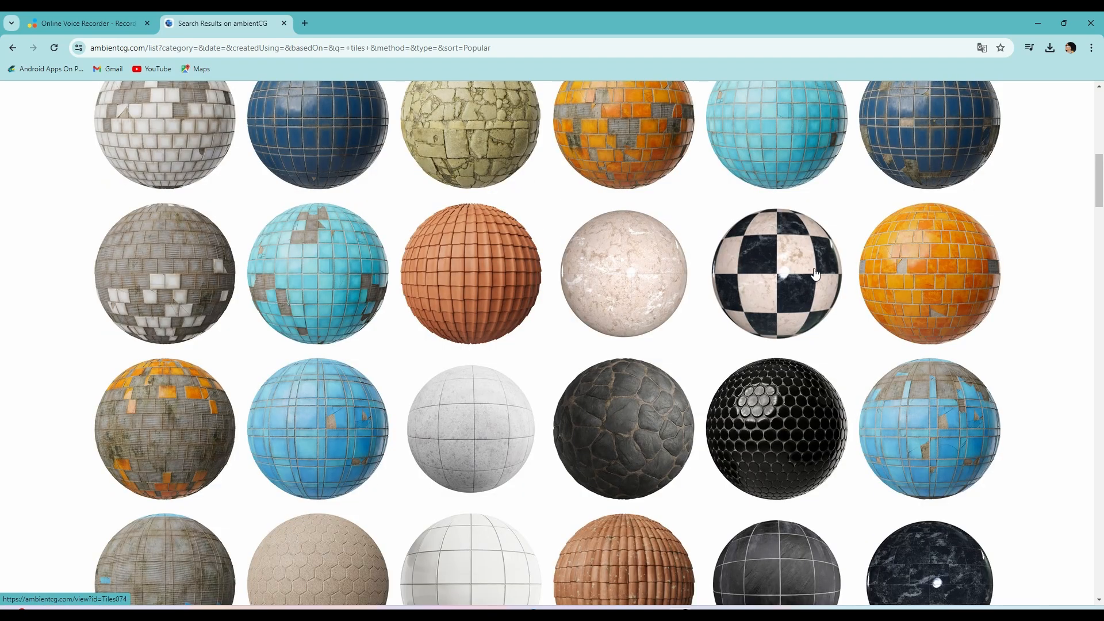
{"action": "scroll", "coordinate": [613, 289], "scroll_direction": "down", "scroll_amount": 4}
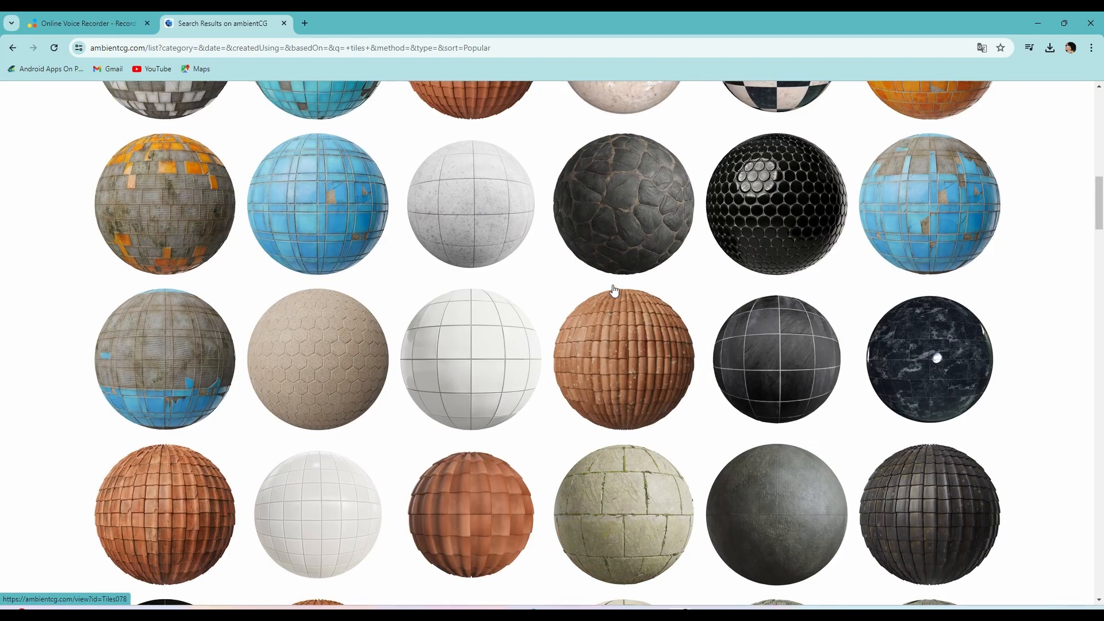
{"action": "scroll", "coordinate": [613, 288], "scroll_direction": "up", "scroll_amount": 2}
{"action": "scroll", "coordinate": [300, 458], "scroll_direction": "down", "scroll_amount": 4}
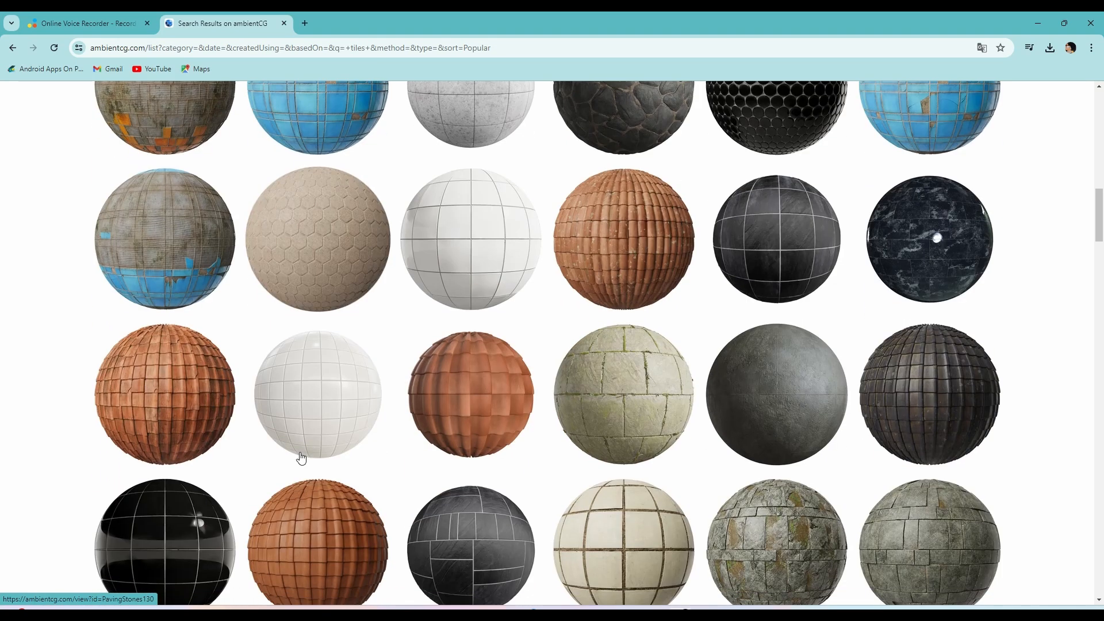
{"action": "scroll", "coordinate": [301, 458], "scroll_direction": "down", "scroll_amount": 4}
{"action": "scroll", "coordinate": [301, 458], "scroll_direction": "down", "scroll_amount": 3}
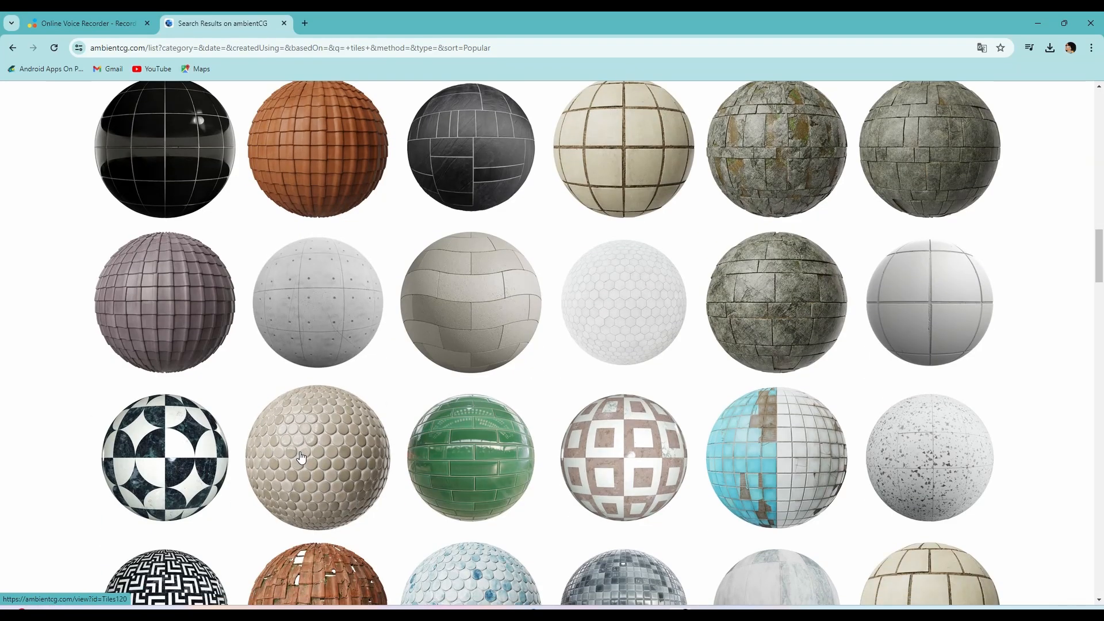
{"action": "scroll", "coordinate": [300, 458], "scroll_direction": "down", "scroll_amount": 3}
{"action": "scroll", "coordinate": [301, 458], "scroll_direction": "up", "scroll_amount": 2}
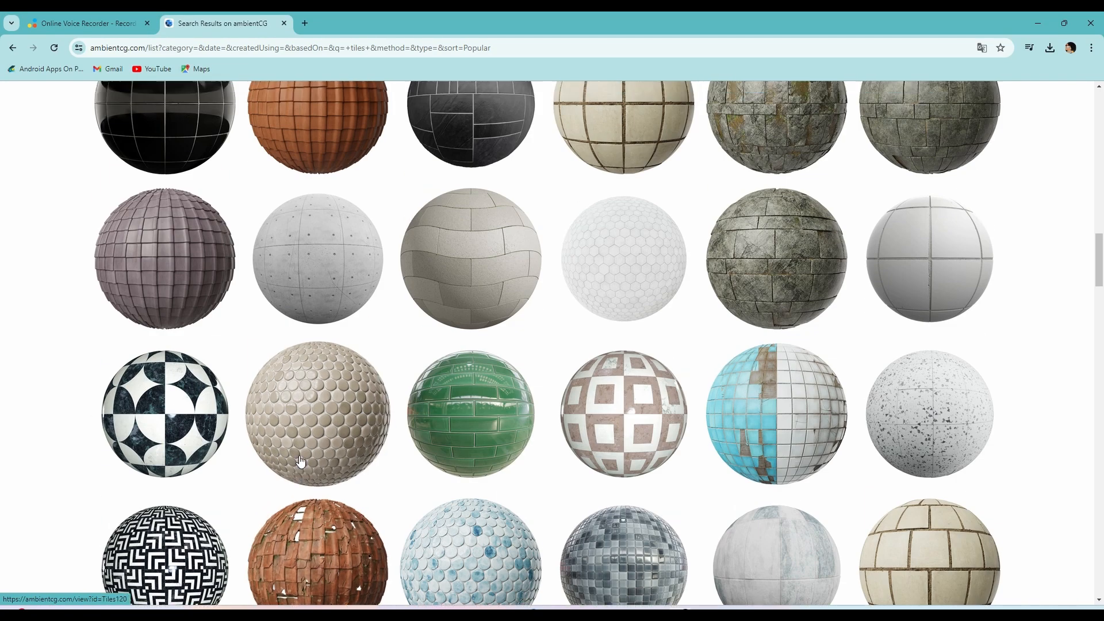
{"action": "scroll", "coordinate": [301, 459], "scroll_direction": "up", "scroll_amount": 2}
{"action": "scroll", "coordinate": [301, 458], "scroll_direction": "down", "scroll_amount": 6}
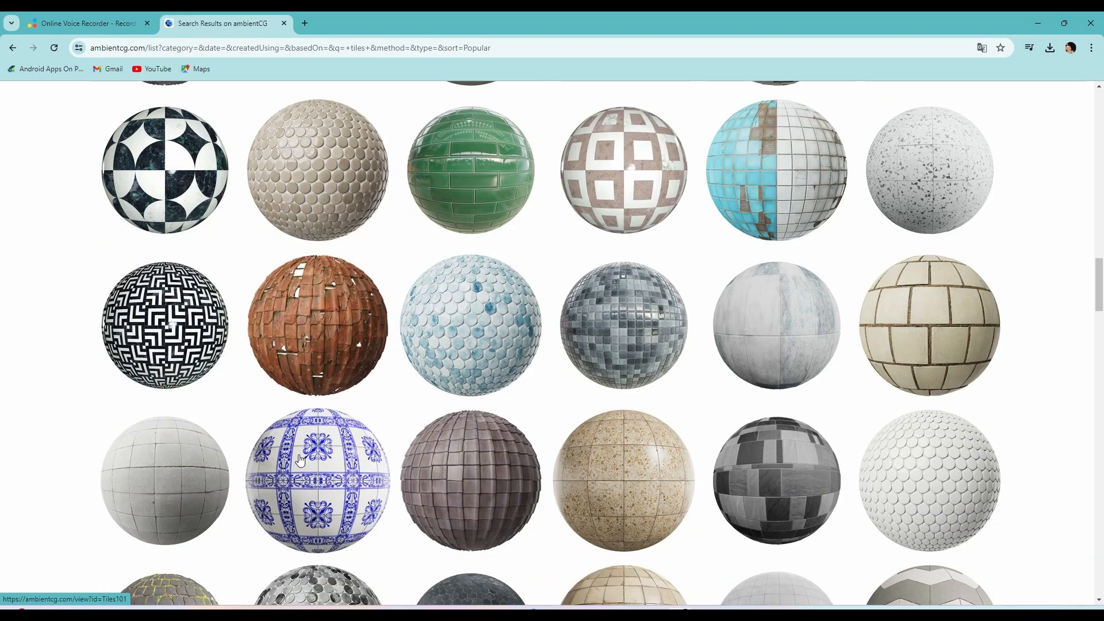
Download the Tiles 035 material as the 1K-JPG zip and return to the tile results
{"action": "left_click", "coordinate": [633, 332]}
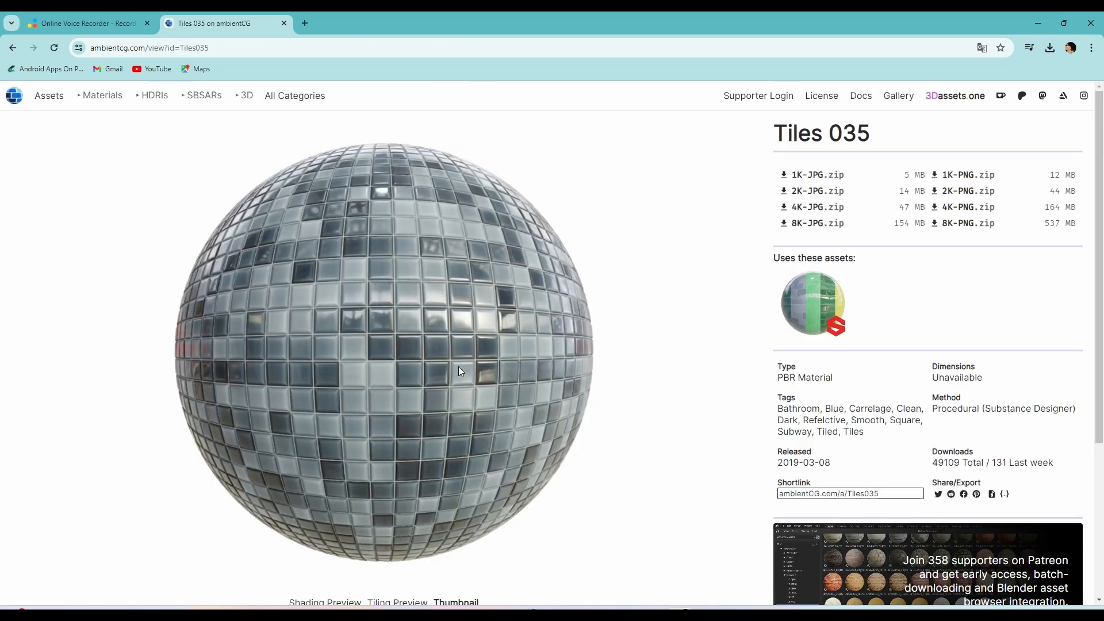
{"action": "left_click", "coordinate": [817, 175]}
{"action": "left_click", "coordinate": [13, 47]}
Download the Tiles 095 material as the 1K-JPG zip and return to the tile results
{"action": "scroll", "coordinate": [567, 263], "scroll_direction": "down", "scroll_amount": 3}
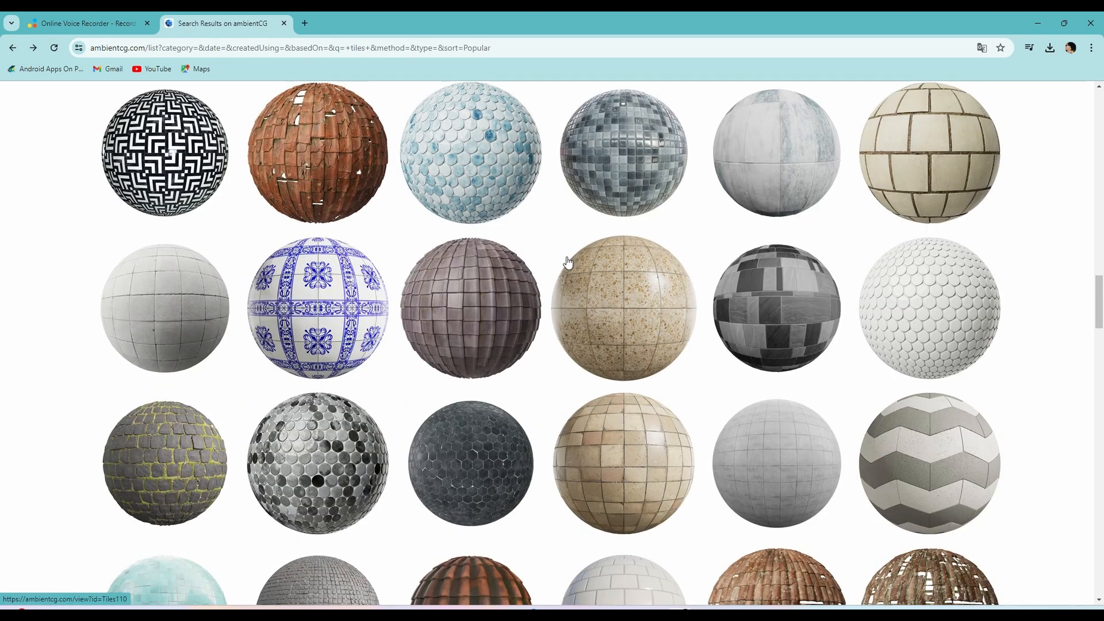
{"action": "scroll", "coordinate": [567, 263], "scroll_direction": "down", "scroll_amount": 3}
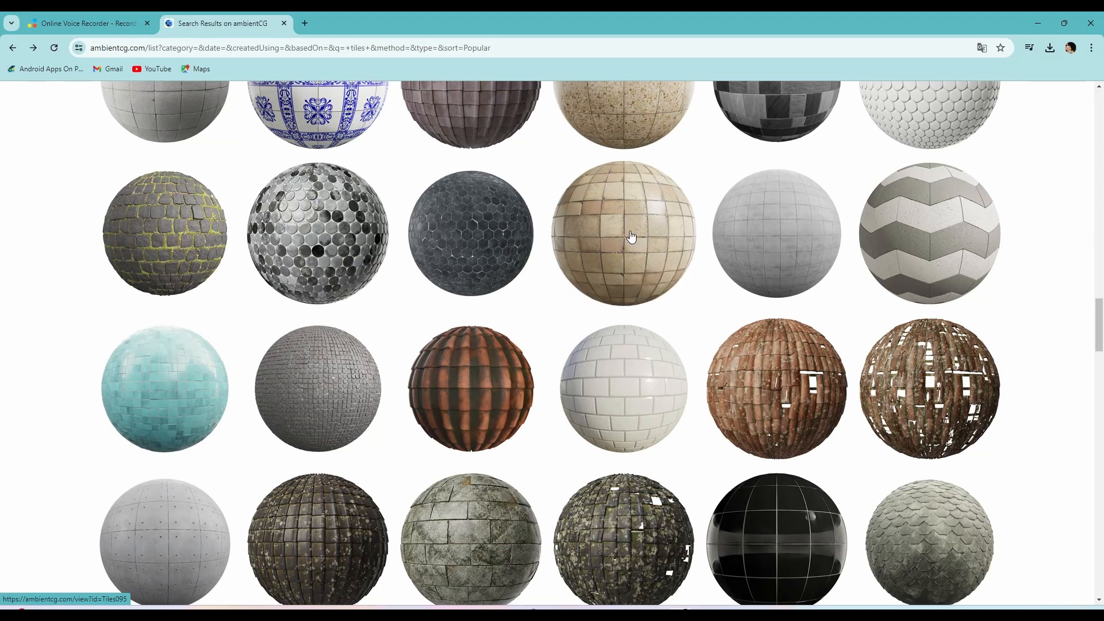
{"action": "left_click", "coordinate": [631, 236]}
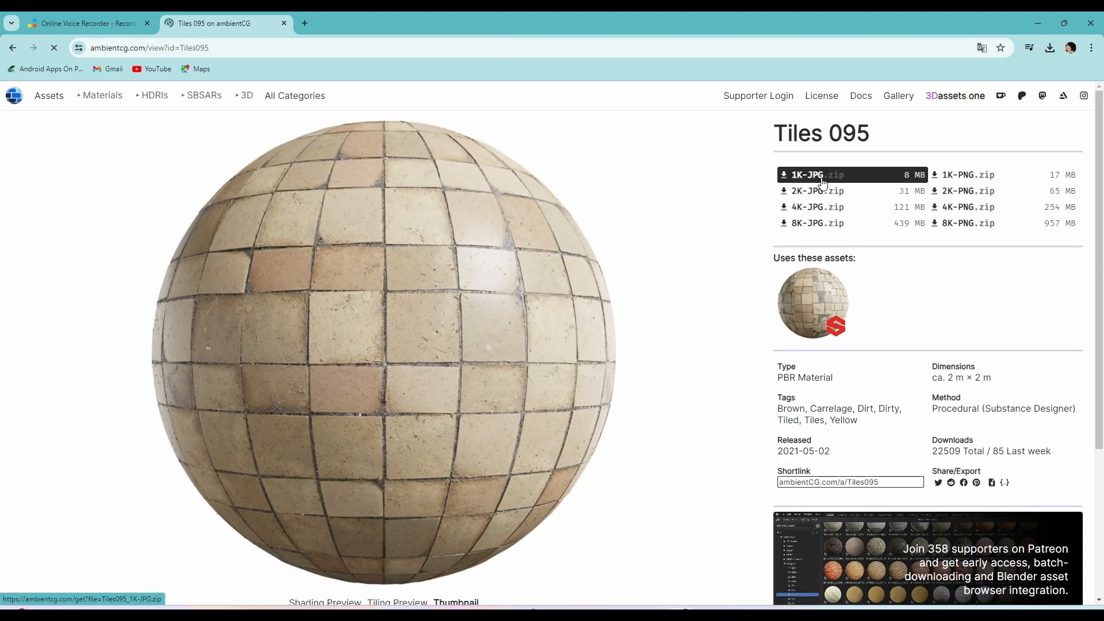
{"action": "left_click", "coordinate": [822, 181]}
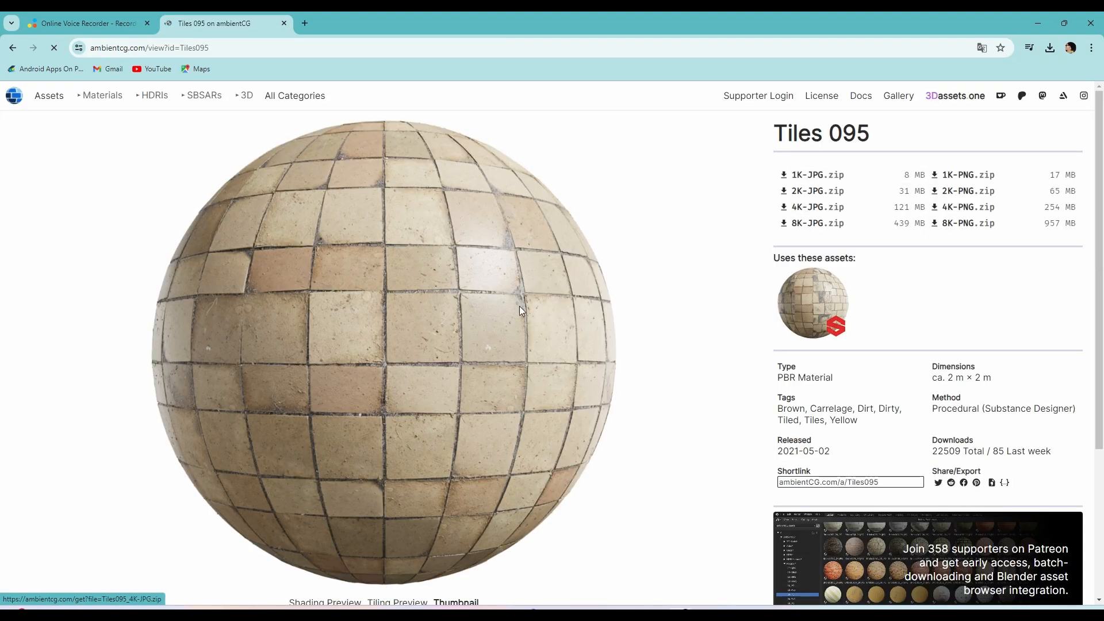
{"action": "left_click", "coordinate": [16, 45]}
{"action": "scroll", "coordinate": [481, 295], "scroll_direction": "down", "scroll_amount": 7}
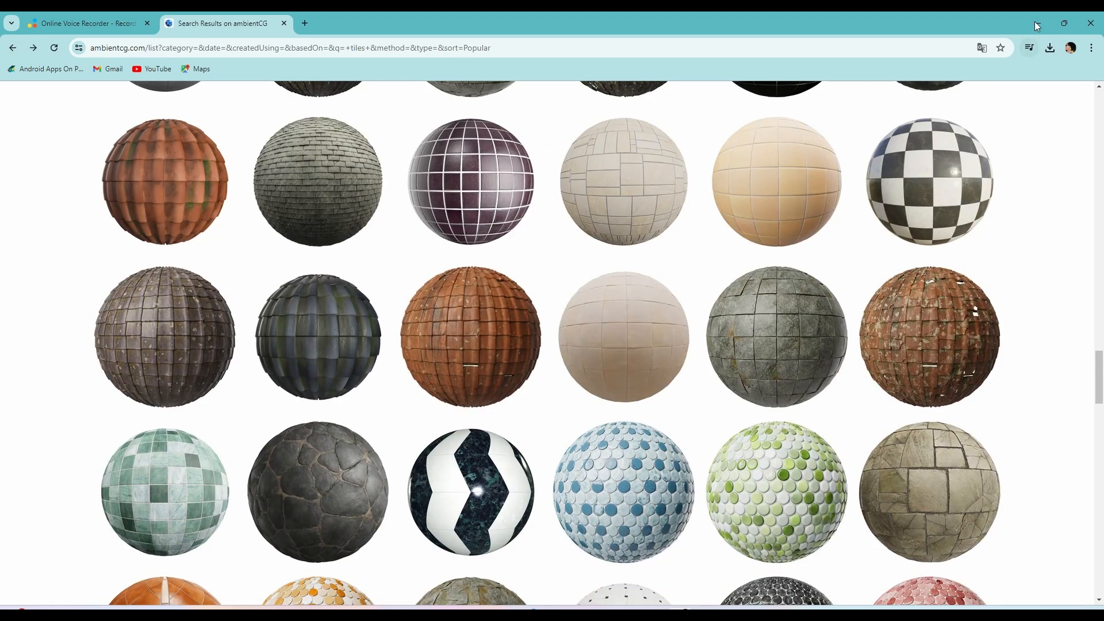
Leave Chrome and cut the three downloaded tile zips from the Downloads folder in File Explorer
{"action": "left_click", "coordinate": [1038, 23]}
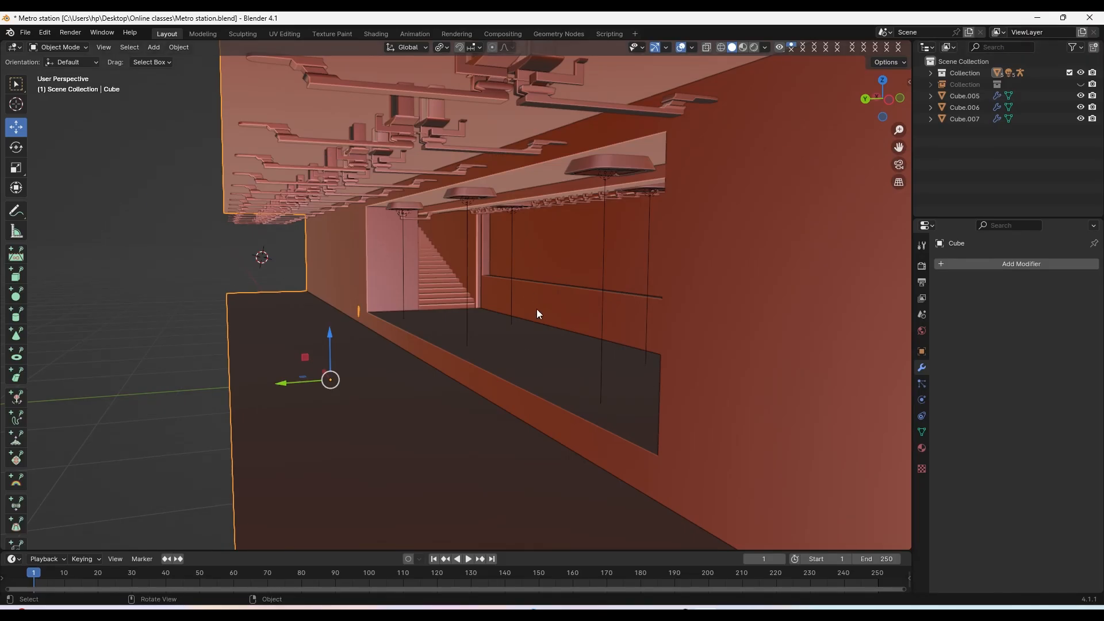
{"action": "key", "text": "super+e"}
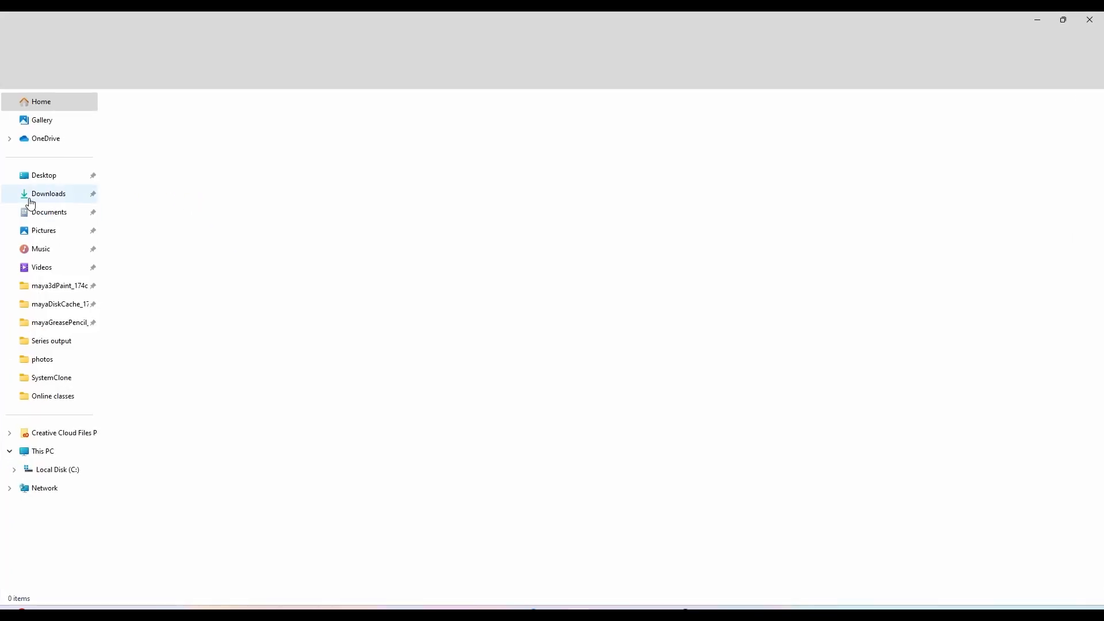
{"action": "left_click", "coordinate": [31, 199]}
{"action": "left_click_drag", "start_coordinate": [342, 149], "coordinate": [129, 144]}
{"action": "left_click", "coordinate": [15, 43]}
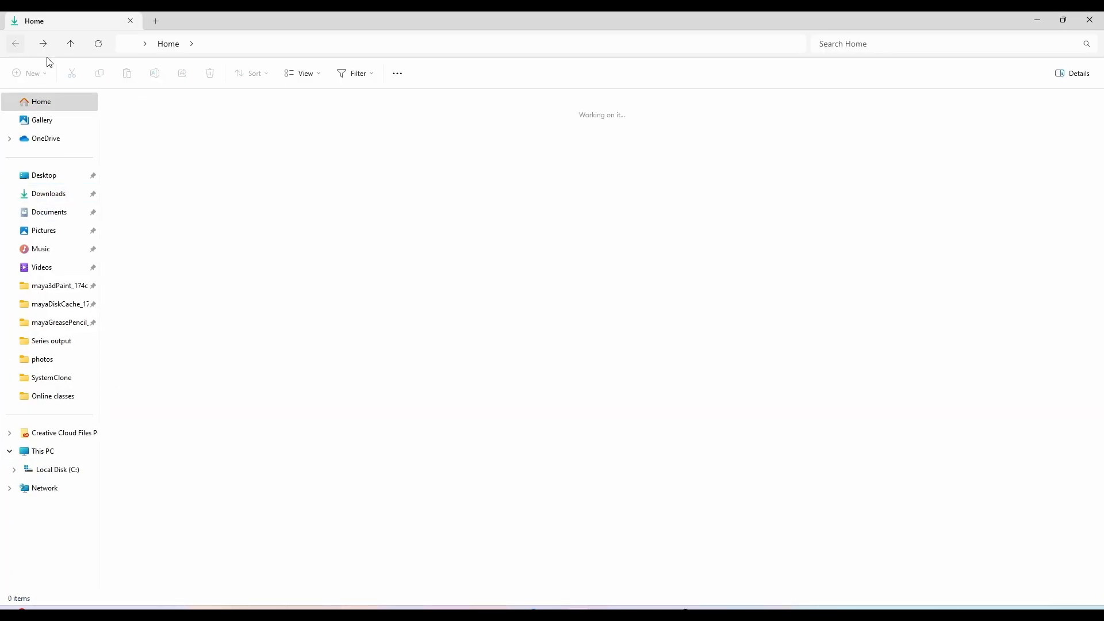
Minimise the open windows and open the Online classes folder from the desktop in a maximised window
{"action": "left_click", "coordinate": [1037, 20]}
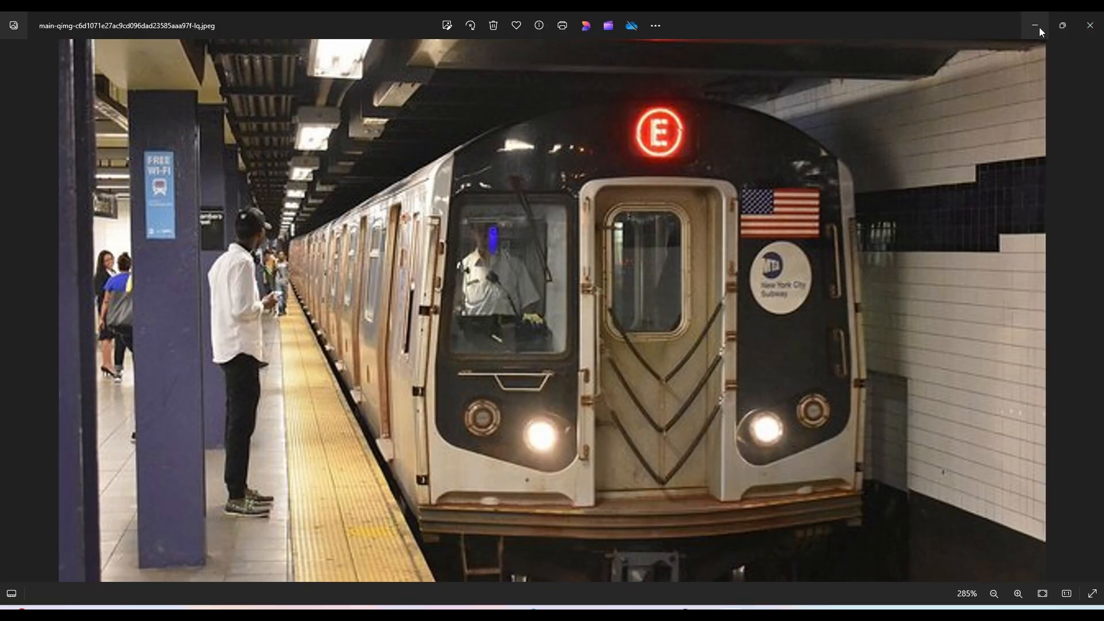
{"action": "left_click", "coordinate": [1038, 26]}
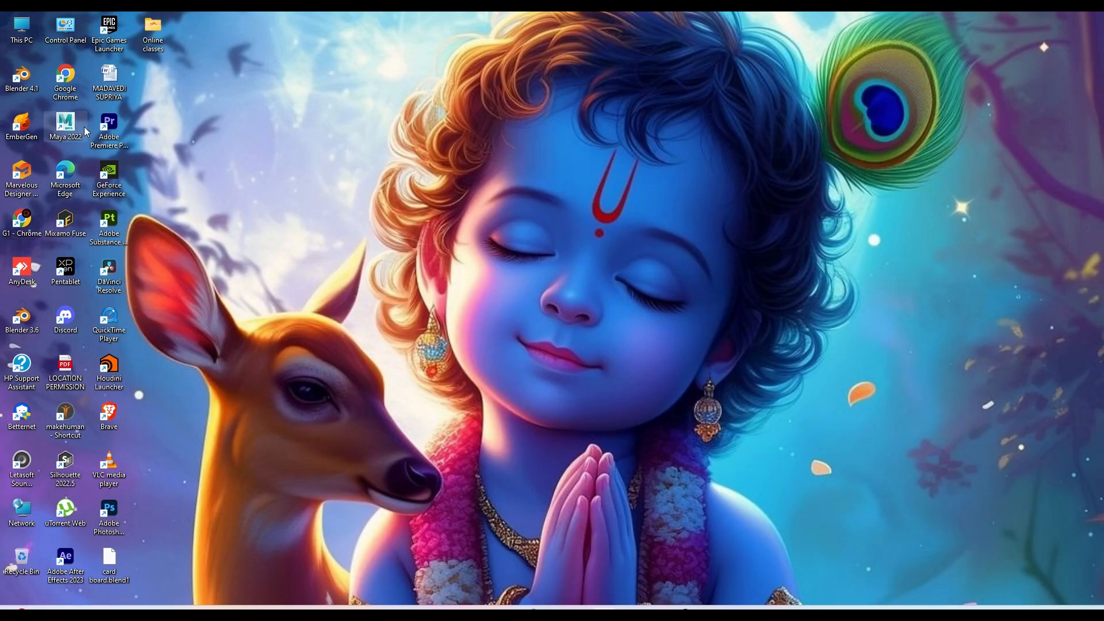
{"action": "double_click", "coordinate": [153, 30]}
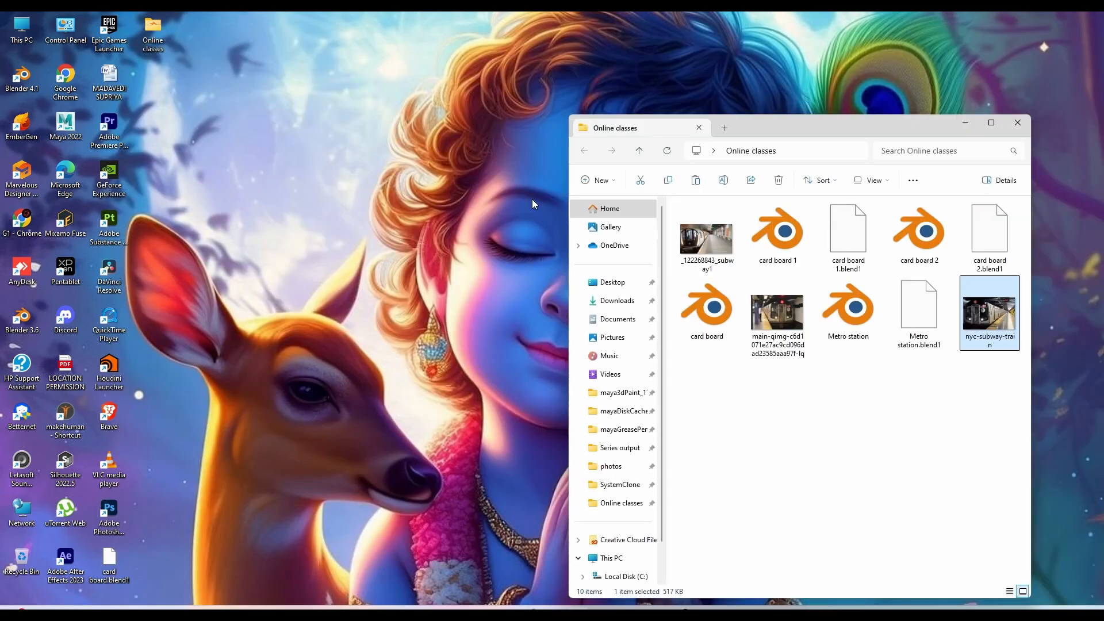
{"action": "left_click", "coordinate": [991, 122]}
Create a folder named Textures in Online classes and open it
{"action": "right_click", "coordinate": [564, 431]}
{"action": "mouse_move", "coordinate": [582, 372]}
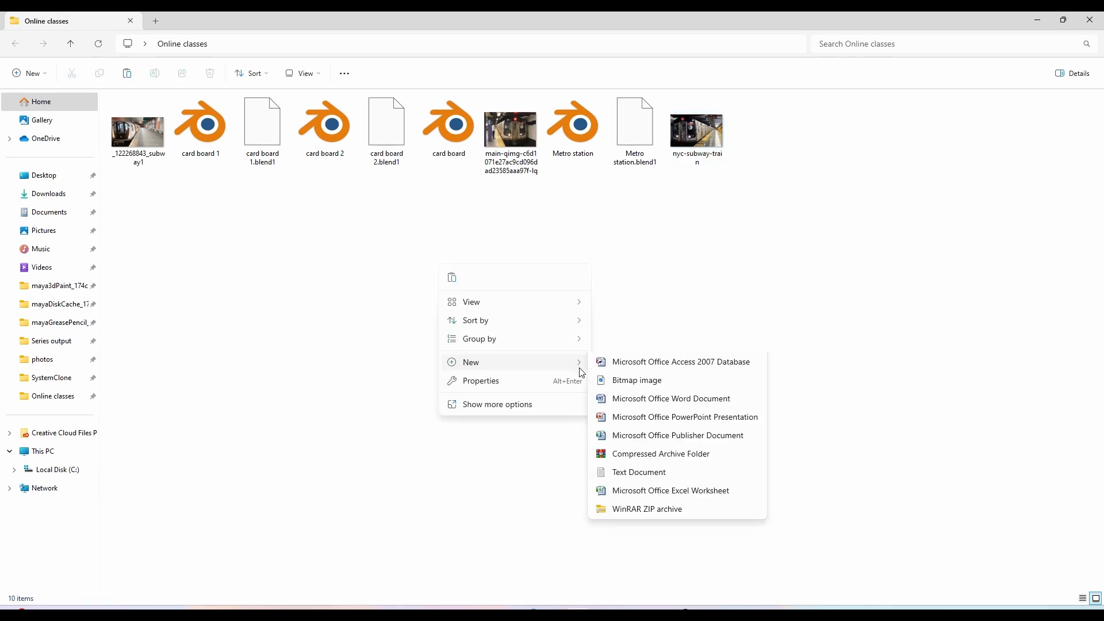
{"action": "left_click", "coordinate": [636, 363]}
{"action": "type", "text": "T"}
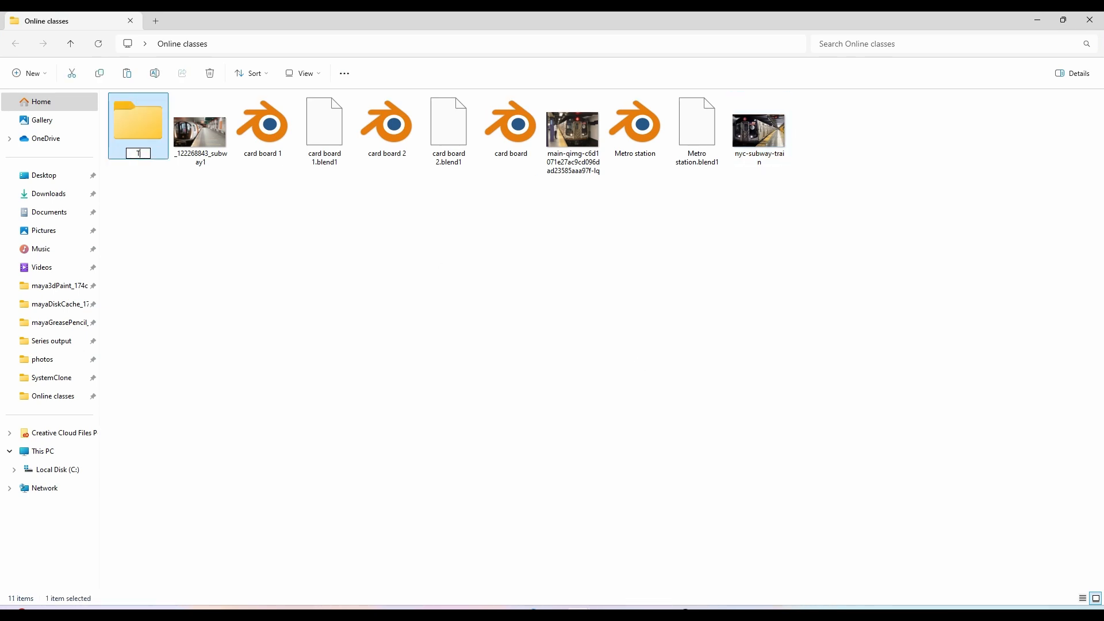
{"action": "type", "text": "extures"}
{"action": "key", "text": "Return"}
{"action": "key", "text": "Return"}
Paste the three tile zips into the Textures folder and display its items as large thumbnails
{"action": "right_click", "coordinate": [378, 216]}
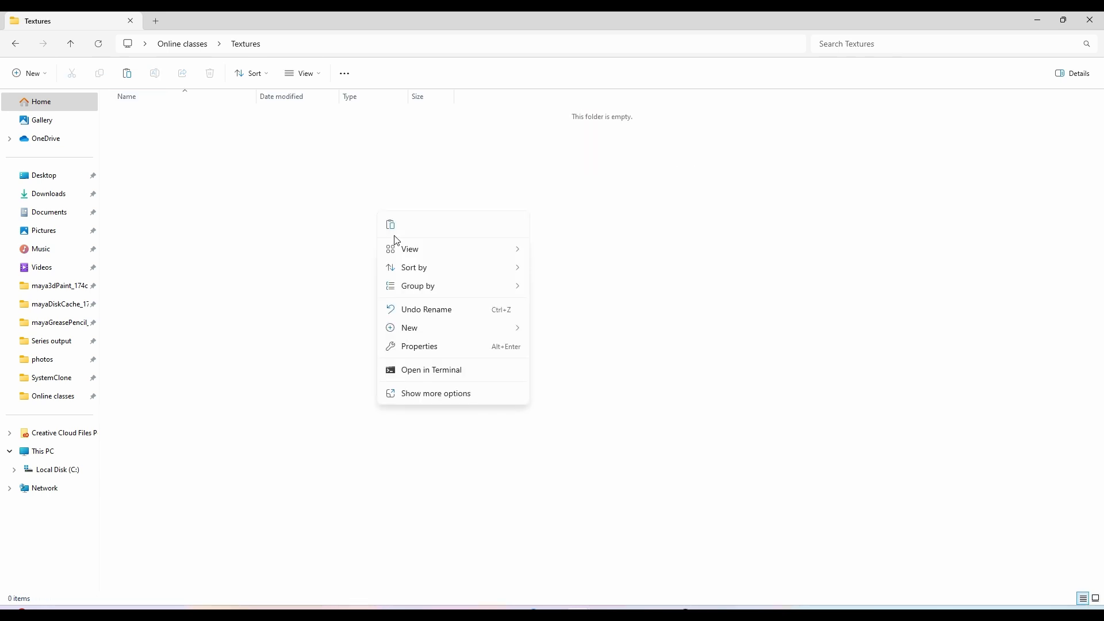
{"action": "left_click", "coordinate": [389, 225]}
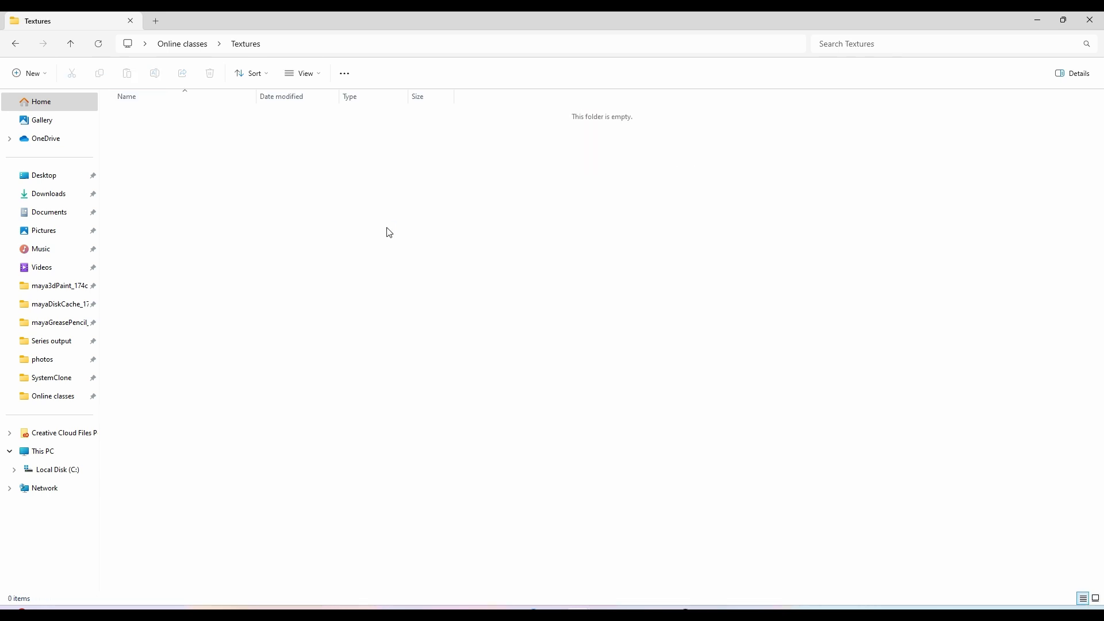
{"action": "left_click", "coordinate": [1096, 598]}
{"action": "left_click", "coordinate": [128, 178]}
Extract the Tiles095_1K-JPG zip with WinRAR into a folder of the same name and delete the zip
{"action": "right_click", "coordinate": [132, 136]}
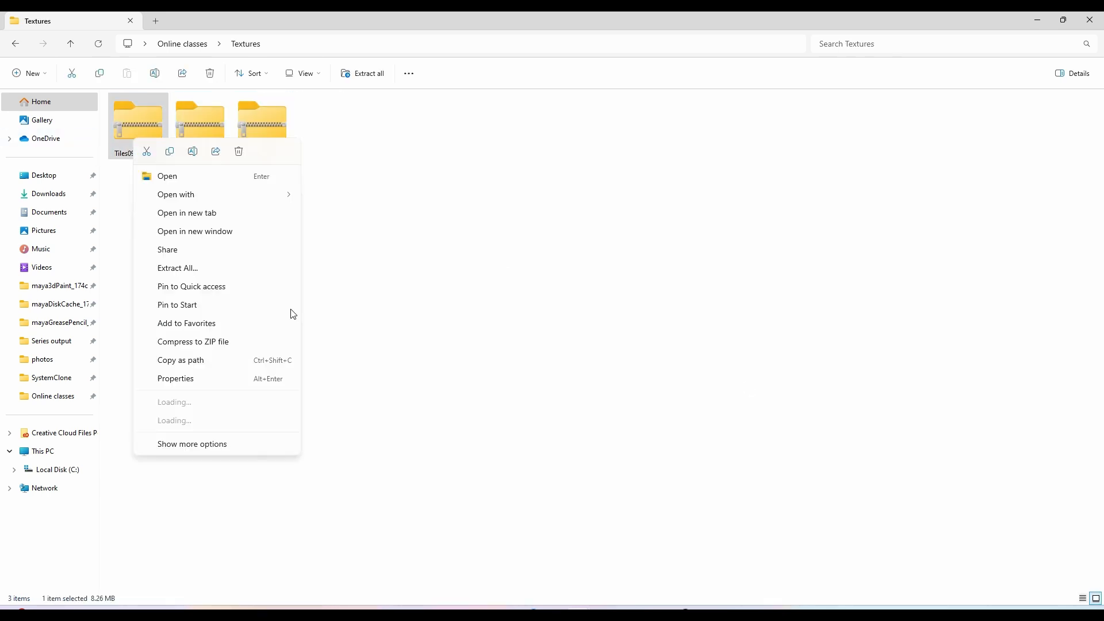
{"action": "mouse_move", "coordinate": [271, 195]}
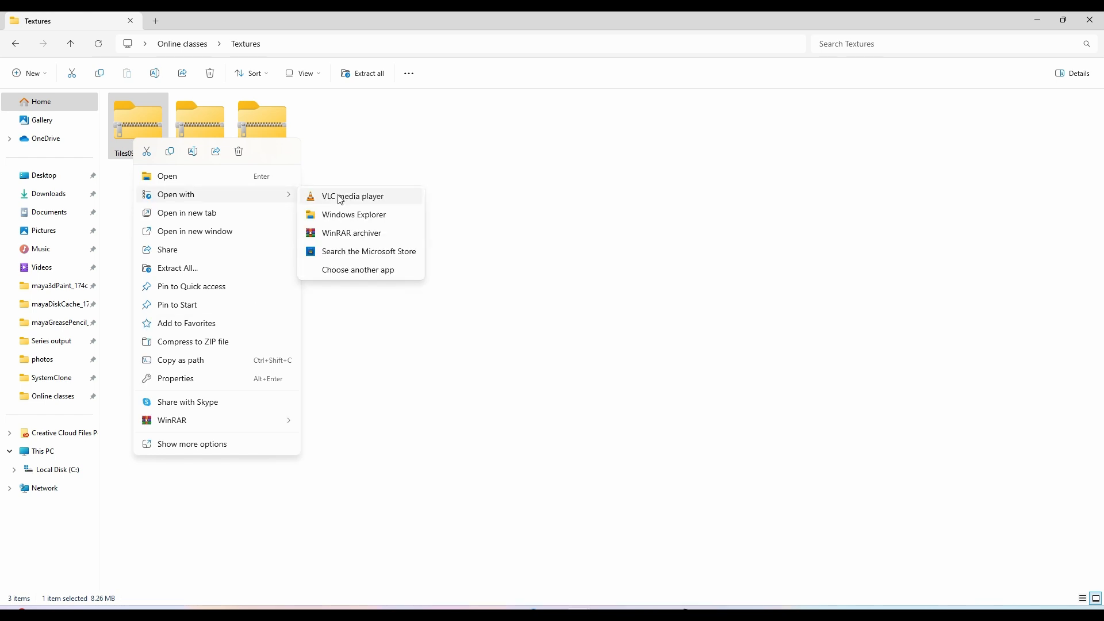
{"action": "left_click", "coordinate": [262, 447]}
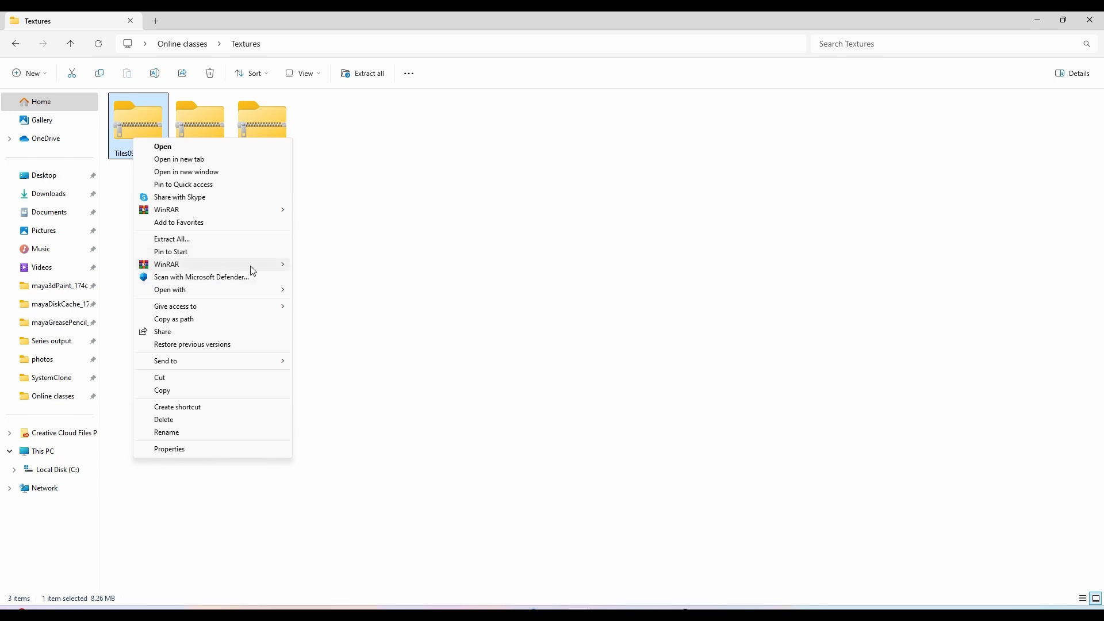
{"action": "mouse_move", "coordinate": [251, 265]}
{"action": "left_click", "coordinate": [353, 309]}
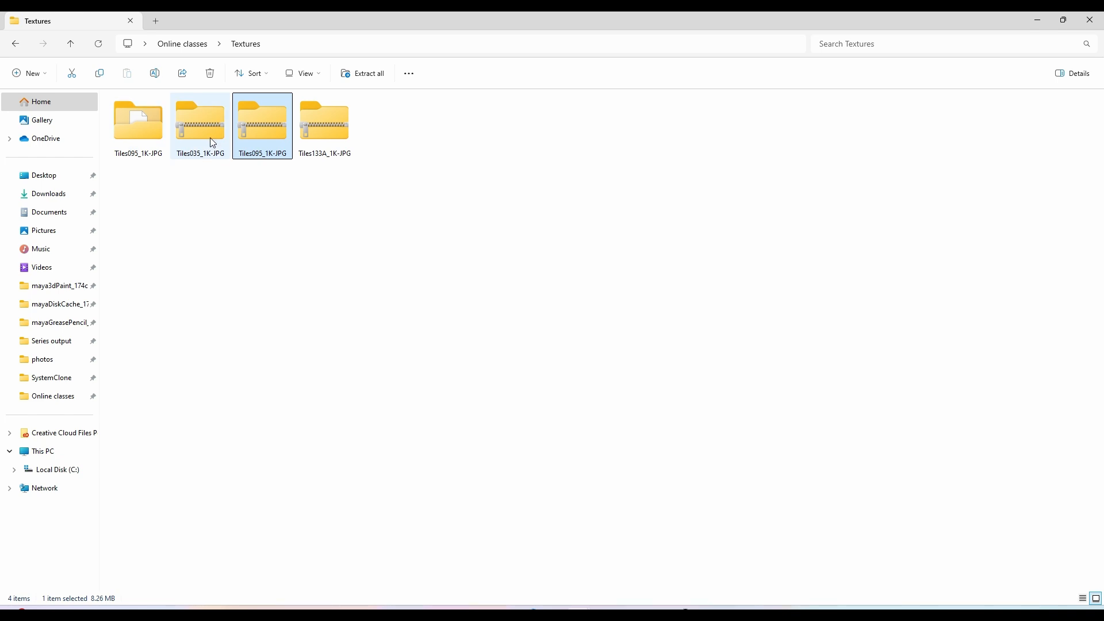
{"action": "left_click_drag", "start_coordinate": [209, 137], "coordinate": [156, 136]}
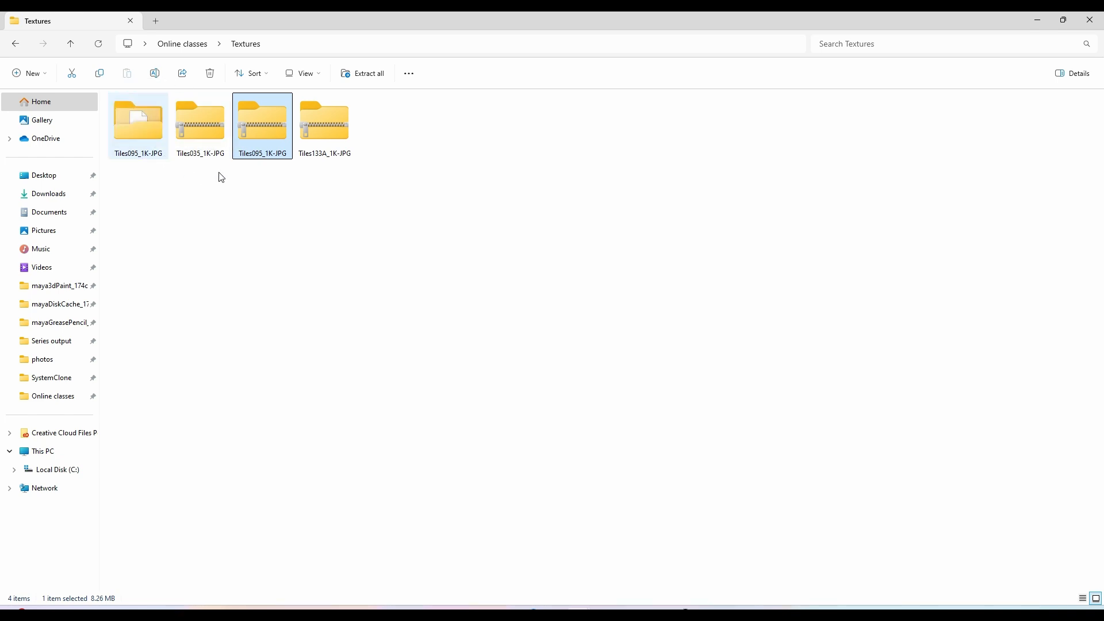
Extract the Tiles035_1K-JPG zip with WinRAR into a folder of the same name and delete the zip
{"action": "right_click", "coordinate": [206, 137]}
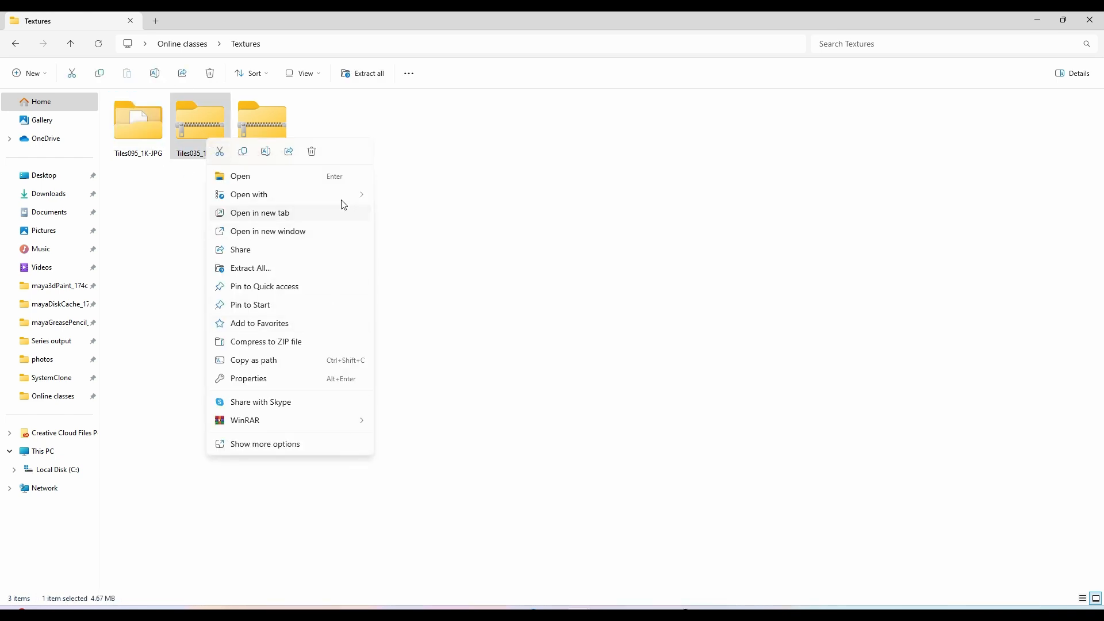
{"action": "mouse_move", "coordinate": [352, 423]}
{"action": "left_click", "coordinate": [459, 459]}
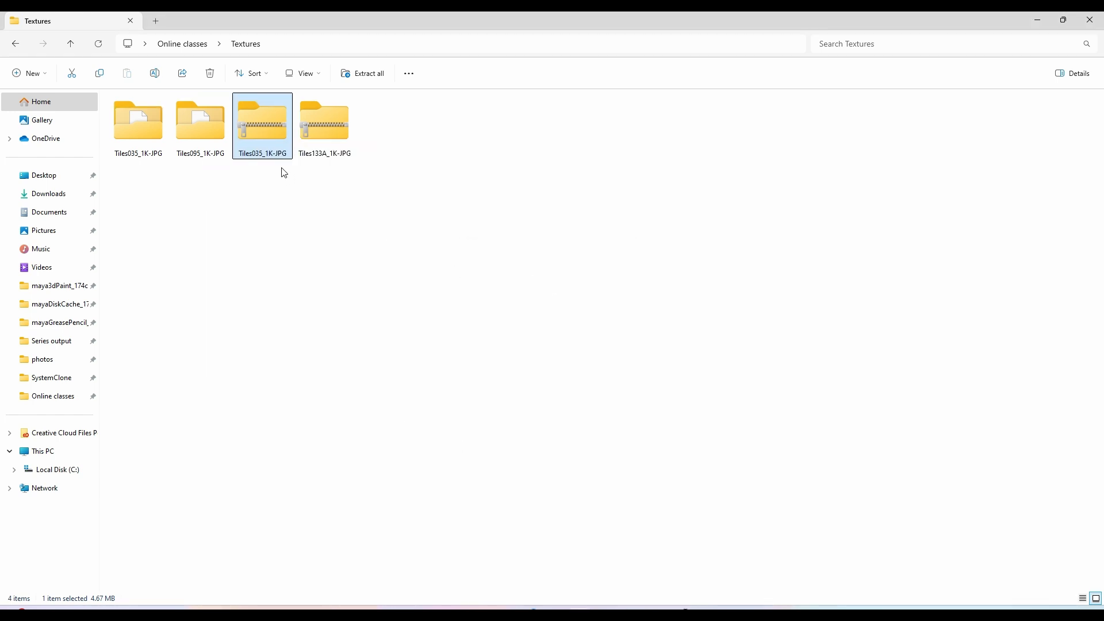
{"action": "left_click_drag", "start_coordinate": [278, 150], "coordinate": [133, 149]}
Extract the Tiles133A_1K-JPG zip with WinRAR into a folder of the same name and delete the zip
{"action": "right_click", "coordinate": [292, 129]}
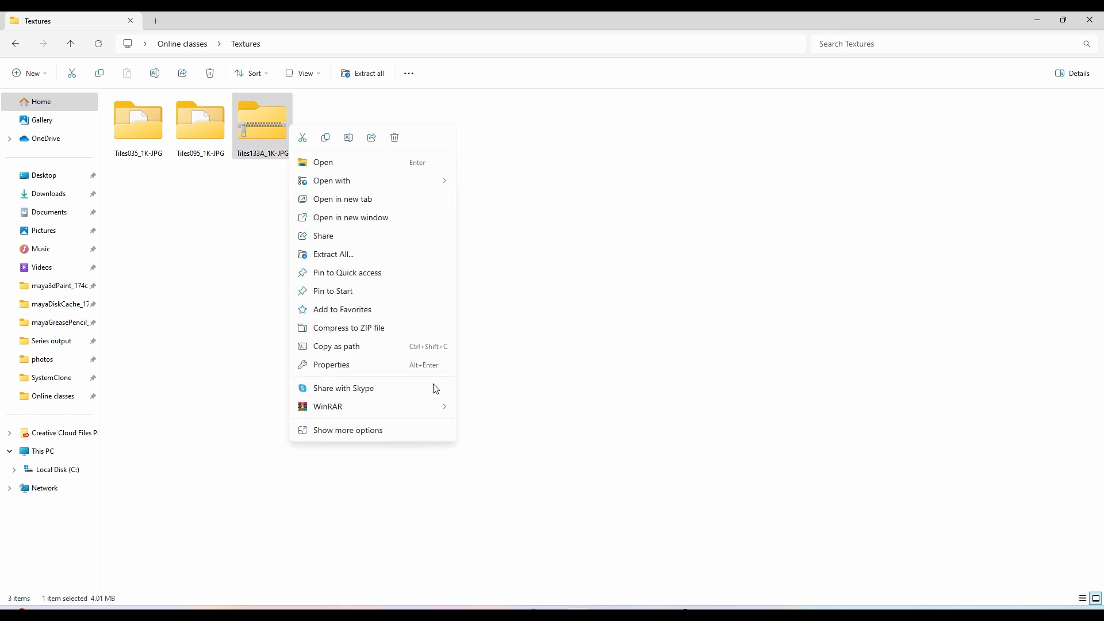
{"action": "mouse_move", "coordinate": [447, 408]}
{"action": "left_click", "coordinate": [526, 447]}
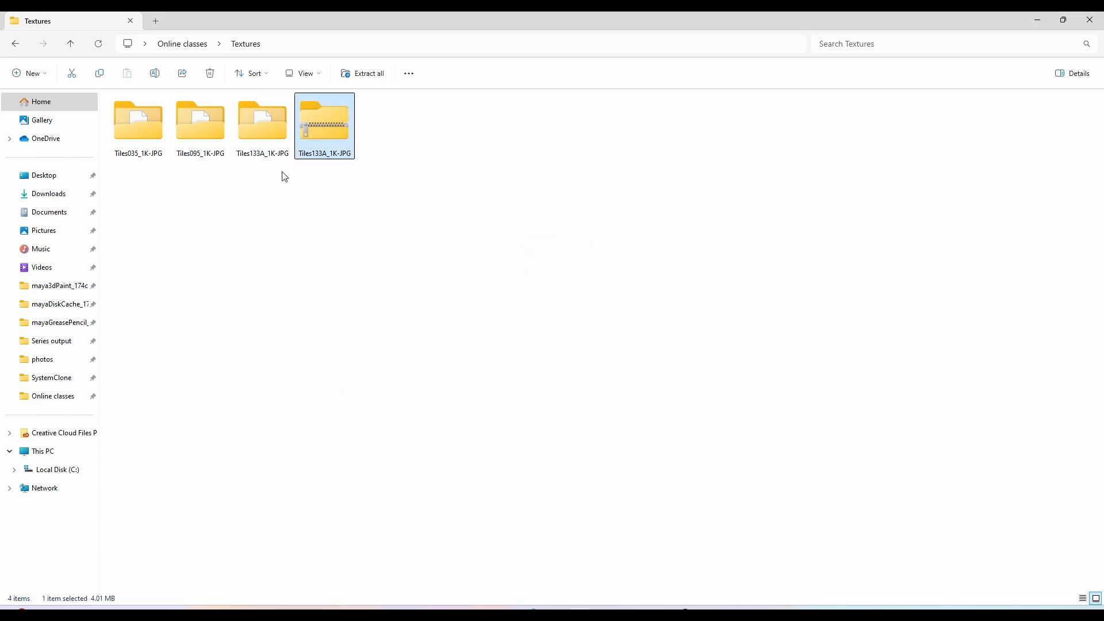
{"action": "key", "text": "Delete"}
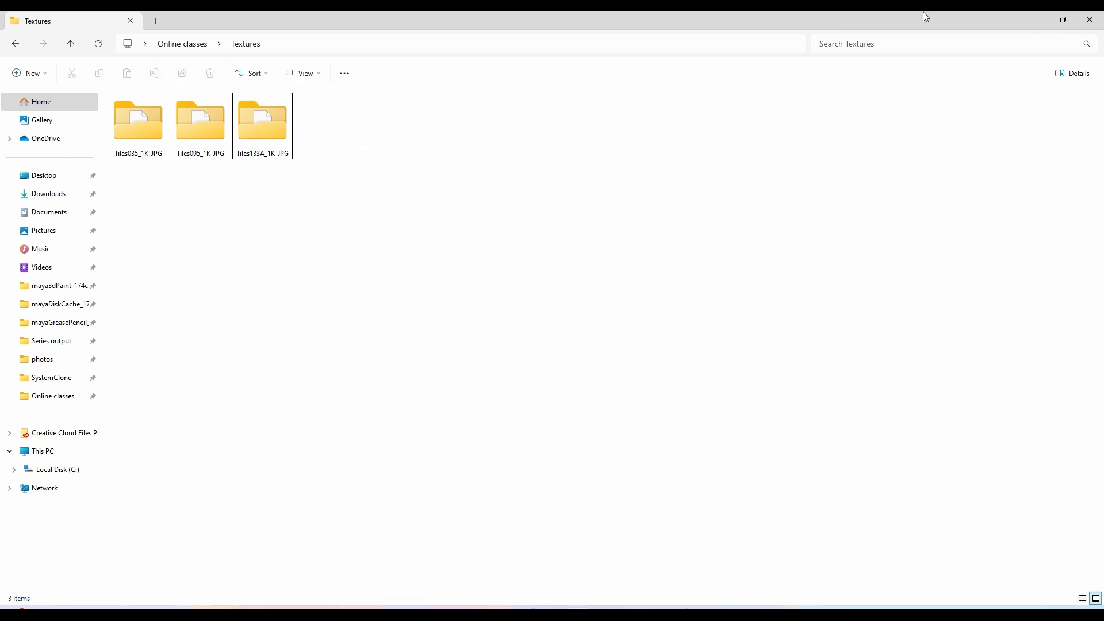
{"action": "double_click", "coordinate": [147, 145]}
Minimize the Textures folder window, switch back to Blender and display the metro station in Material Preview shading
{"action": "left_click", "coordinate": [1037, 21]}
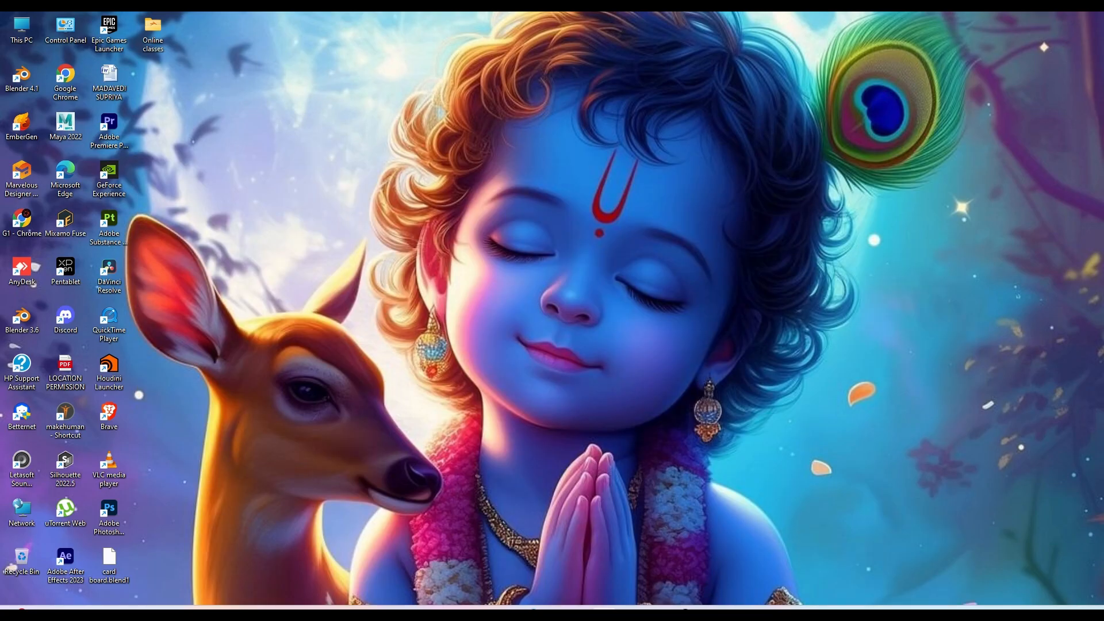
{"action": "key", "text": "alt+Tab"}
{"action": "mouse_move", "coordinate": [447, 266]}
{"action": "middle_mouse_down"}
{"action": "mouse_move", "coordinate": [463, 248]}
{"action": "mouse_move", "coordinate": [566, 212]}
{"action": "mouse_move", "coordinate": [475, 248]}
{"action": "middle_mouse_up"}
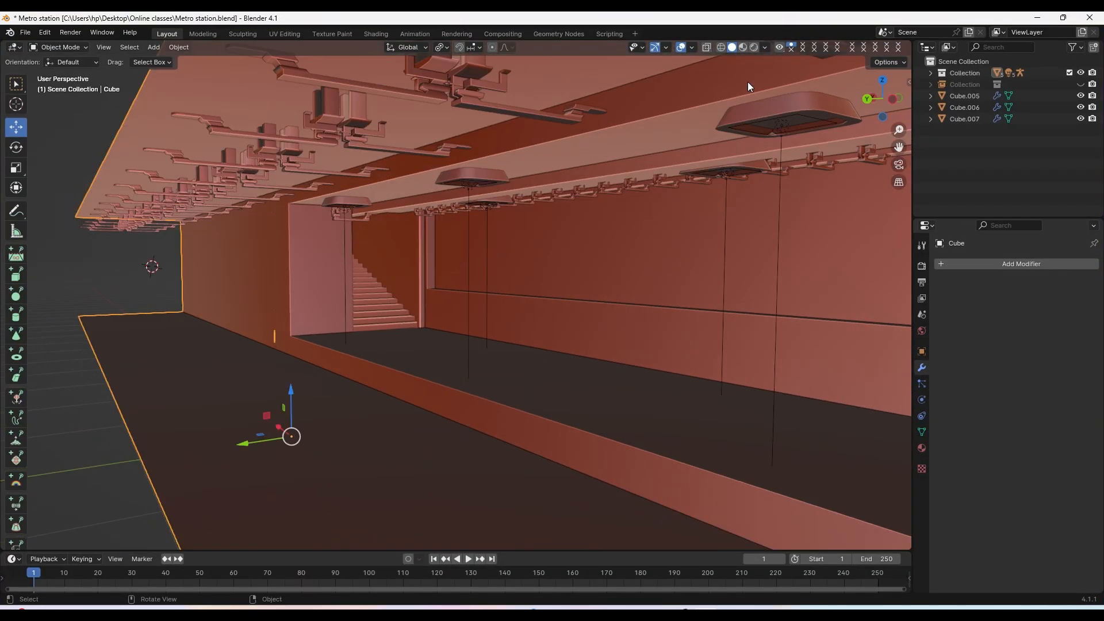
{"action": "left_click", "coordinate": [743, 46]}
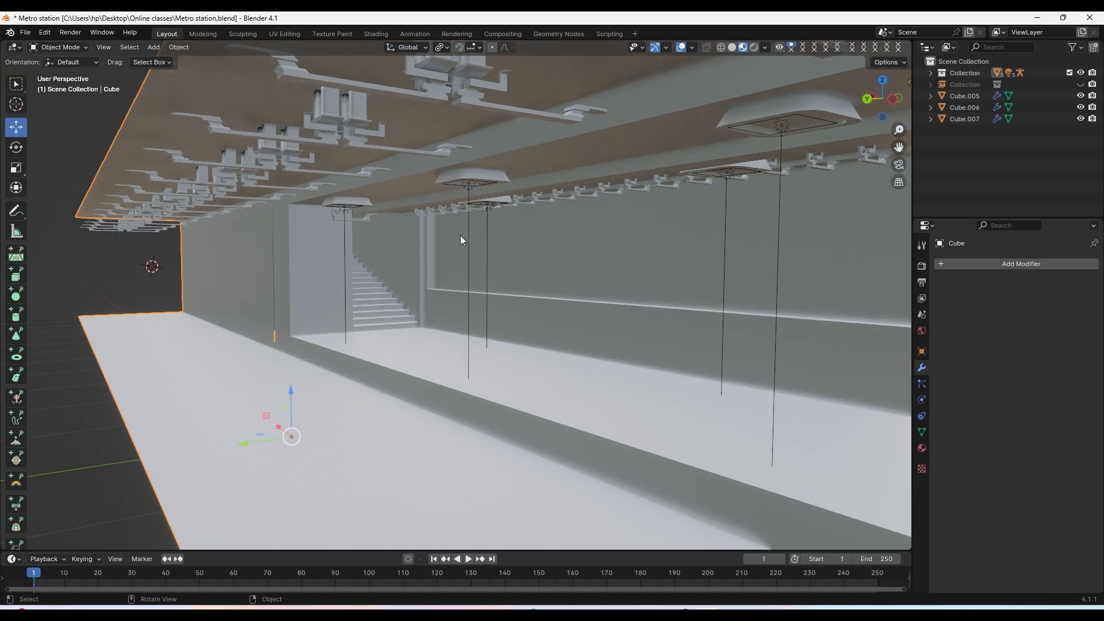
Inspect the metro station's platform, walls, stairs and ceiling lights in Material Preview from several angles
{"action": "scroll", "coordinate": [454, 238], "scroll_direction": "down", "scroll_amount": 4}
{"action": "middle_click_drag", "start_coordinate": [454, 238], "coordinate": [566, 326]}
{"action": "scroll", "coordinate": [581, 272], "scroll_direction": "up", "scroll_amount": 1}
{"action": "scroll", "coordinate": [480, 288], "scroll_direction": "up", "scroll_amount": 2}
{"action": "scroll", "coordinate": [408, 301], "scroll_direction": "down", "scroll_amount": 3}
{"action": "middle_click_drag", "start_coordinate": [549, 326], "coordinate": [461, 319]}
{"action": "middle_click_drag", "start_coordinate": [375, 324], "coordinate": [457, 311]}
{"action": "scroll", "coordinate": [467, 299], "scroll_direction": "up", "scroll_amount": 5}
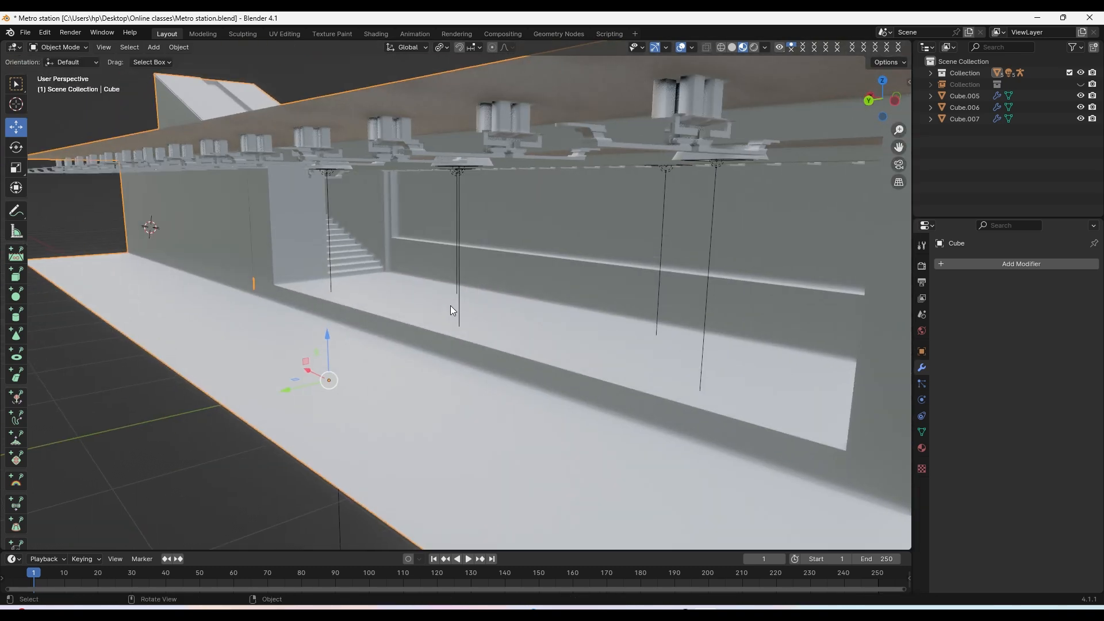
{"action": "scroll", "coordinate": [518, 326], "scroll_direction": "up", "scroll_amount": 2}
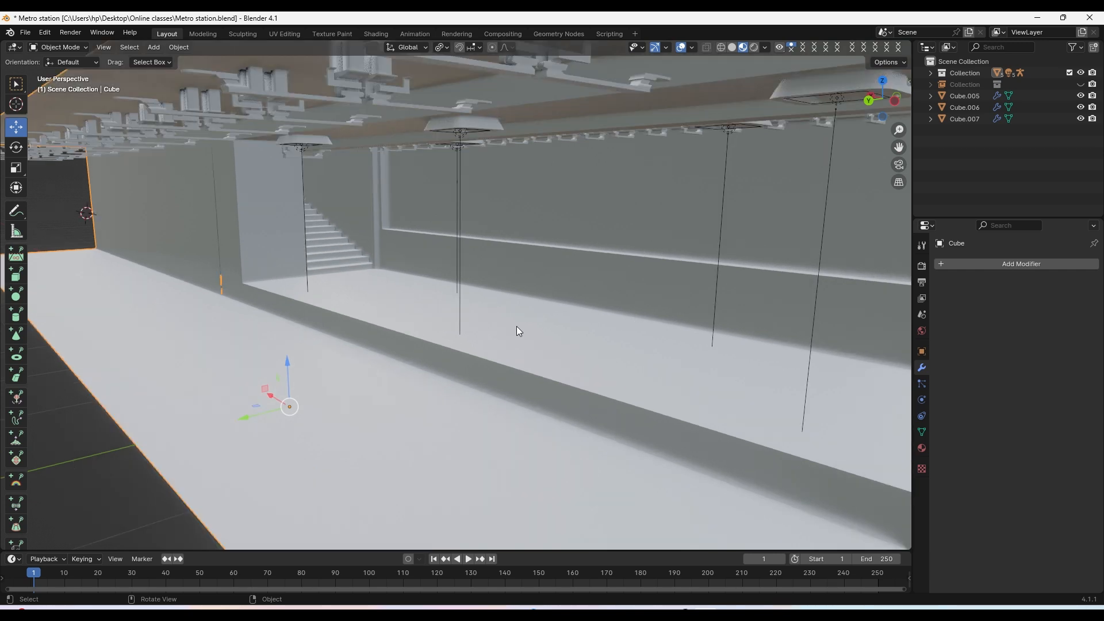
{"action": "middle_click_drag", "start_coordinate": [517, 326], "coordinate": [426, 336], "text": "shift"}
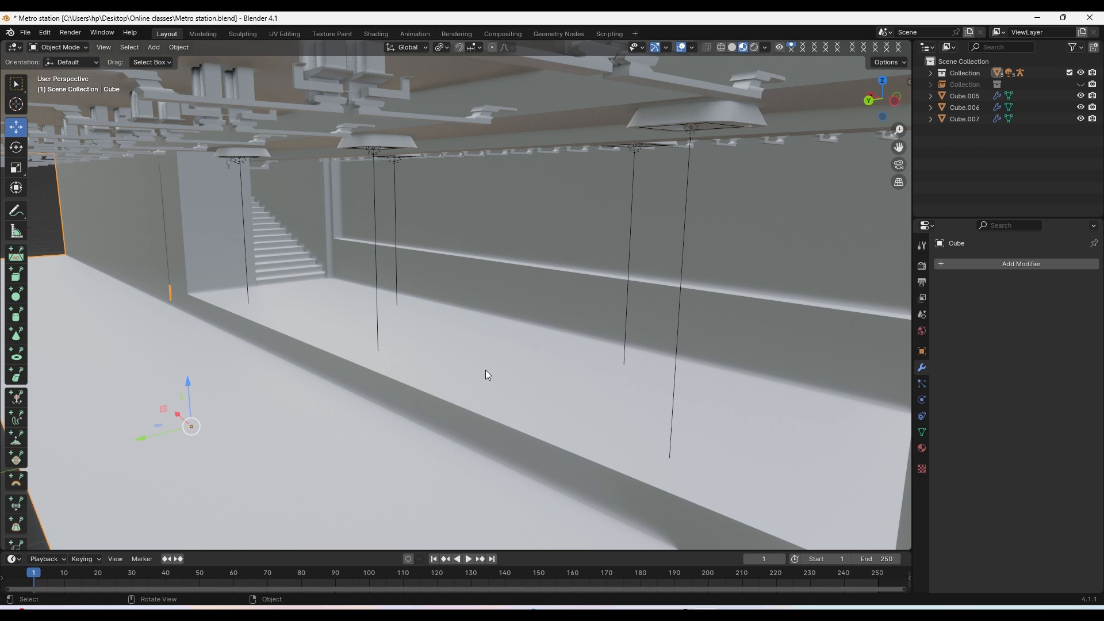
{"action": "scroll", "coordinate": [485, 374], "scroll_direction": "down", "scroll_amount": 4}
{"action": "middle_click_drag", "start_coordinate": [517, 369], "coordinate": [564, 342]}
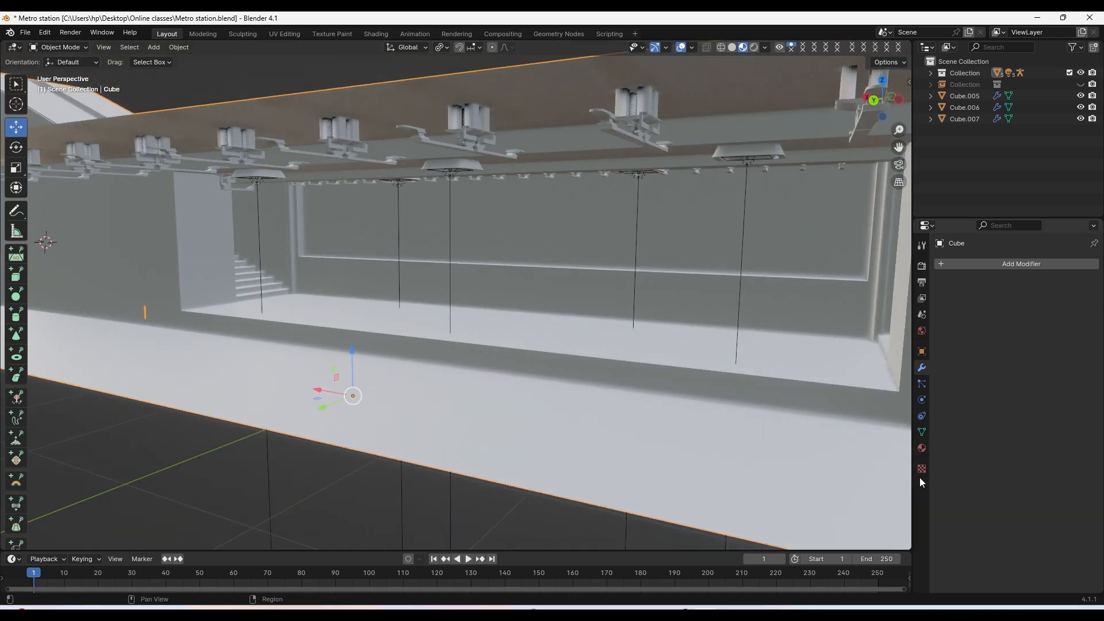
Add a new material to the selected station mesh and bring its surface settings into view
{"action": "left_click", "coordinate": [921, 448]}
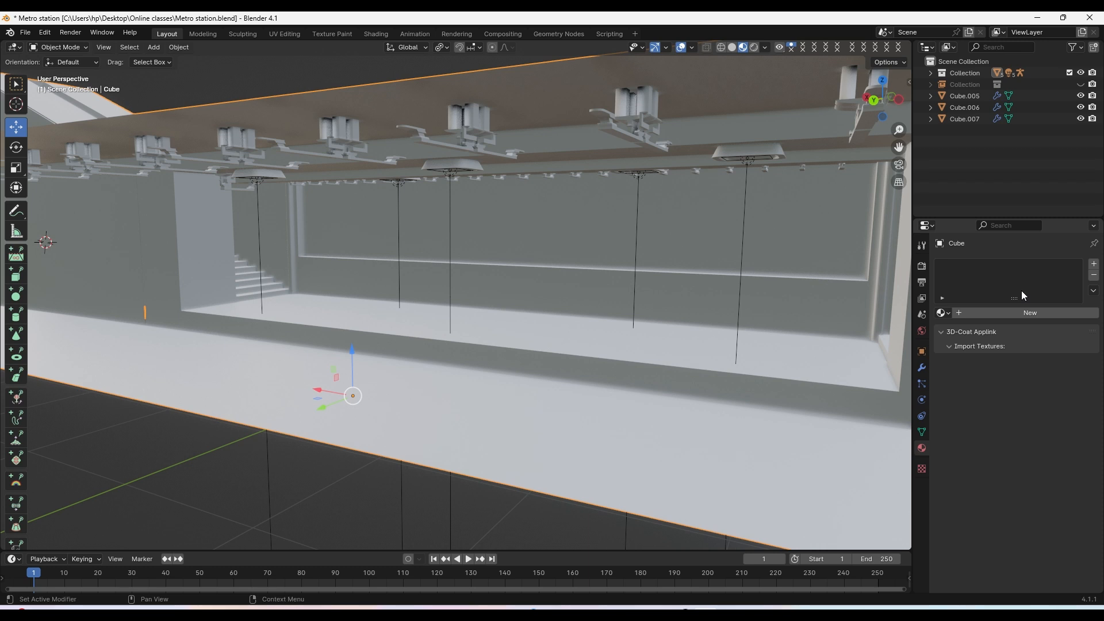
{"action": "left_click", "coordinate": [985, 310]}
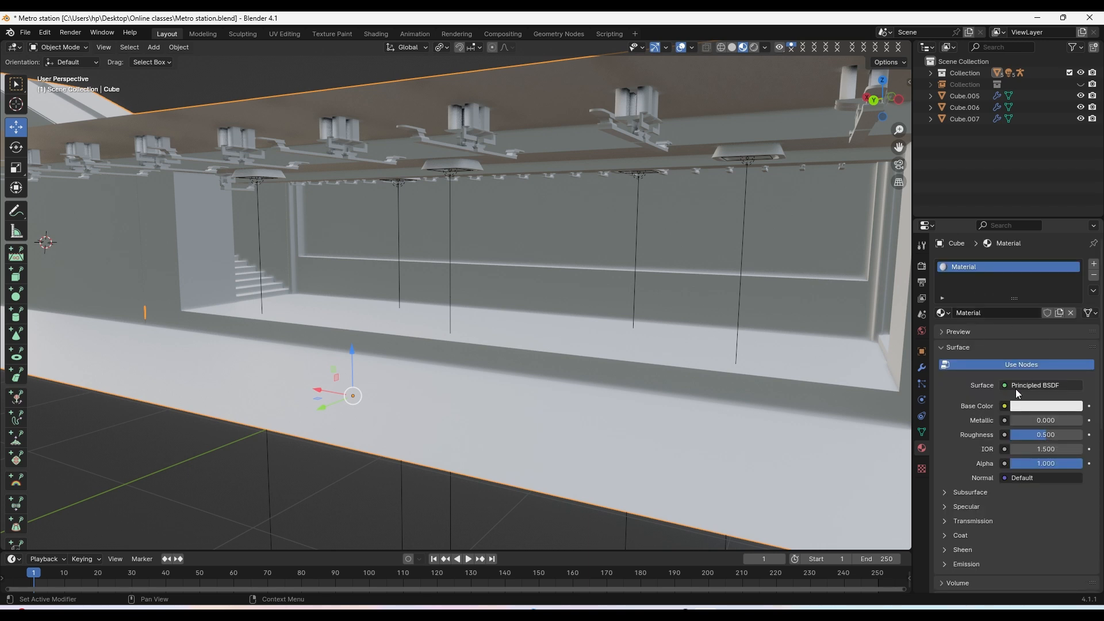
{"action": "scroll", "coordinate": [1034, 389], "scroll_direction": "down", "scroll_amount": 3}
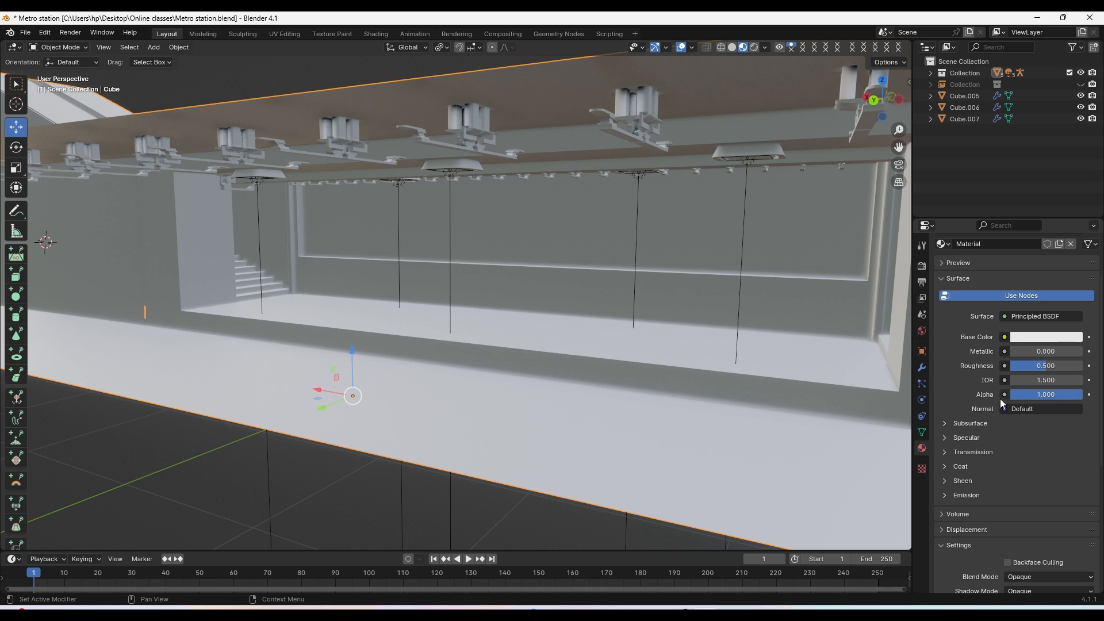
Change the material's surface shader to Emission and look at its effect on the station
{"action": "left_click", "coordinate": [1045, 318]}
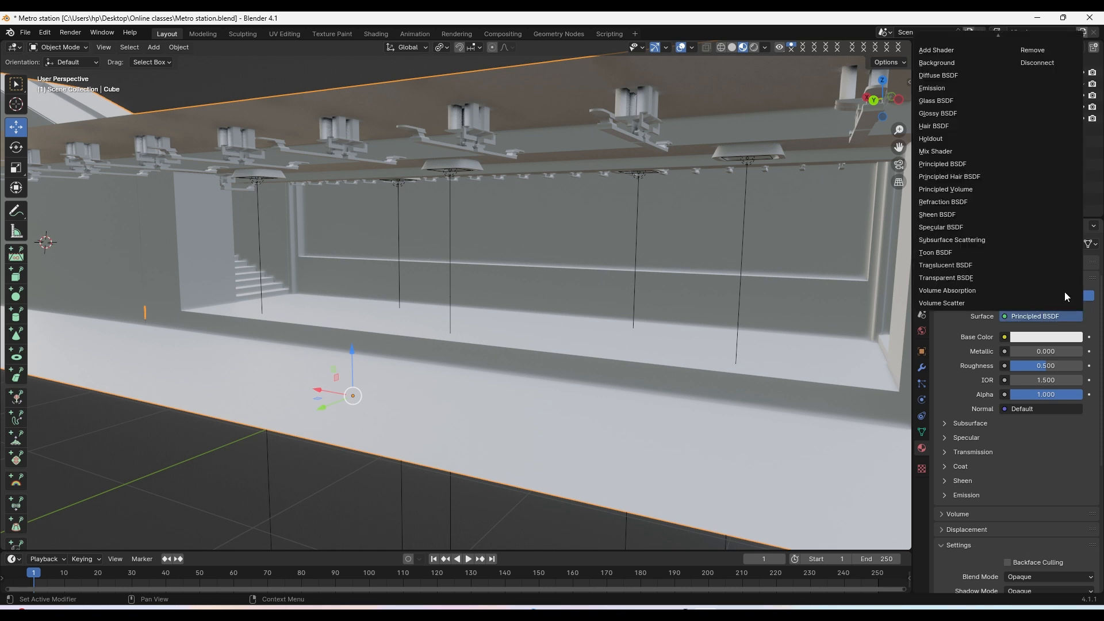
{"action": "left_click", "coordinate": [942, 94]}
{"action": "middle_click_drag", "start_coordinate": [885, 109], "coordinate": [581, 278]}
Change the material's surface shader to Glass BSDF and inspect the station with it
{"action": "left_click", "coordinate": [1029, 317]}
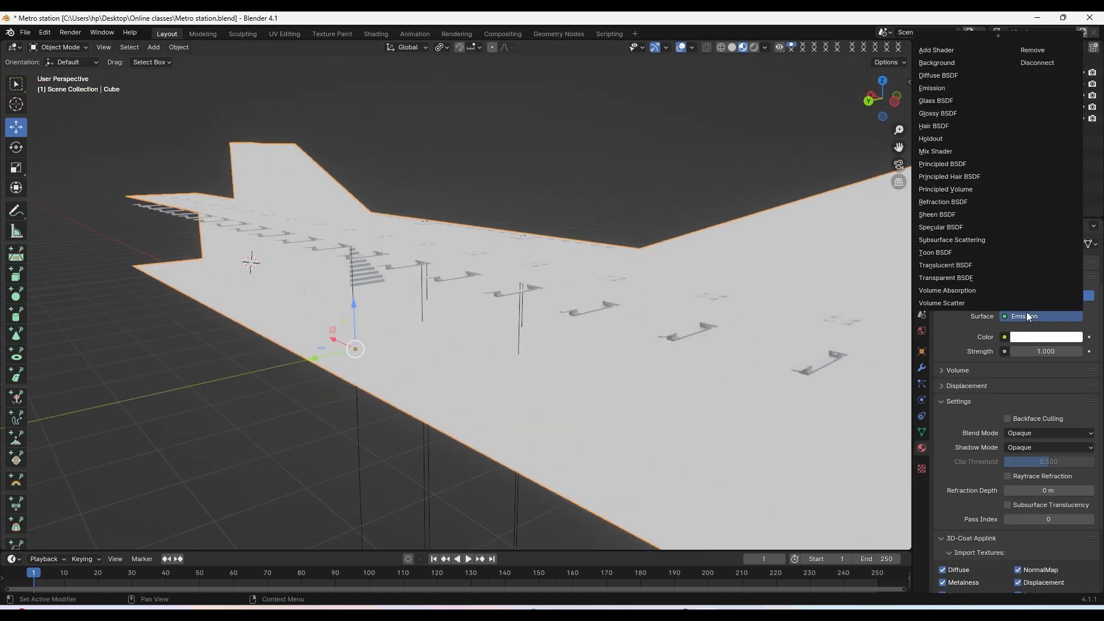
{"action": "left_click", "coordinate": [942, 100]}
{"action": "middle_click_drag", "start_coordinate": [862, 132], "coordinate": [638, 225]}
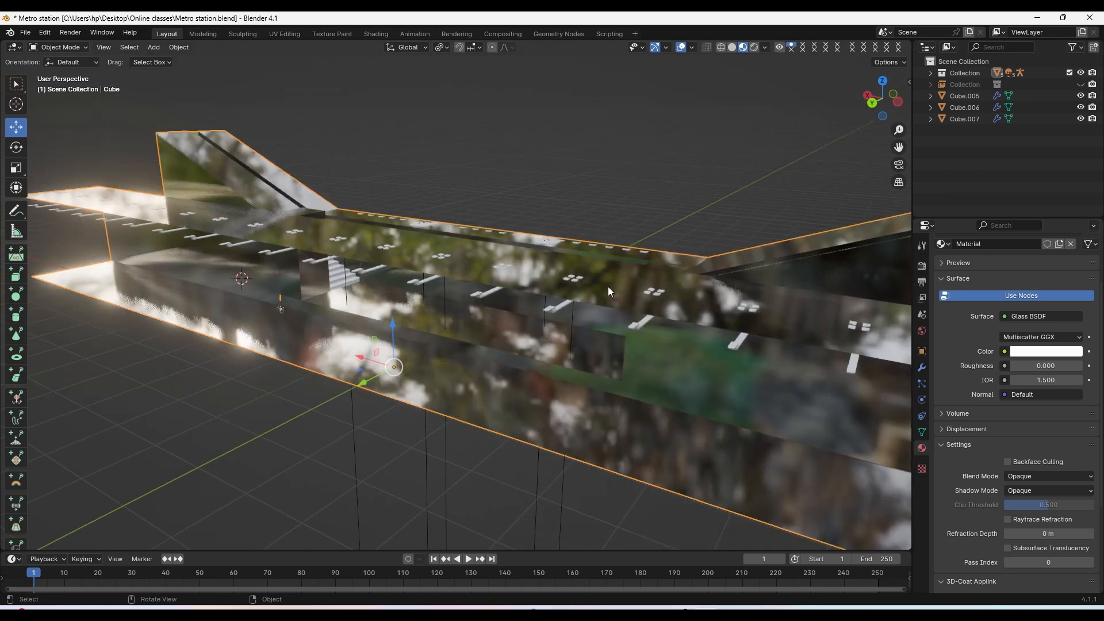
{"action": "scroll", "coordinate": [599, 324], "scroll_direction": "up", "scroll_amount": 1}
{"action": "middle_click_drag", "start_coordinate": [599, 325], "coordinate": [592, 319]}
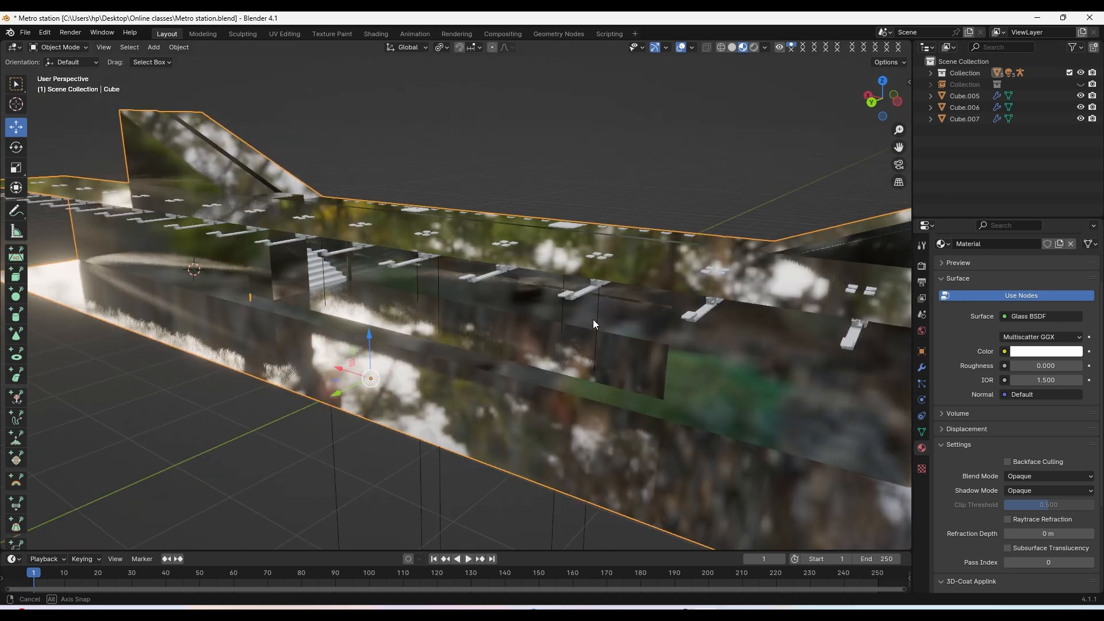
Change the material's surface shader to Glossy BSDF and show its distribution options
{"action": "left_click", "coordinate": [1035, 317]}
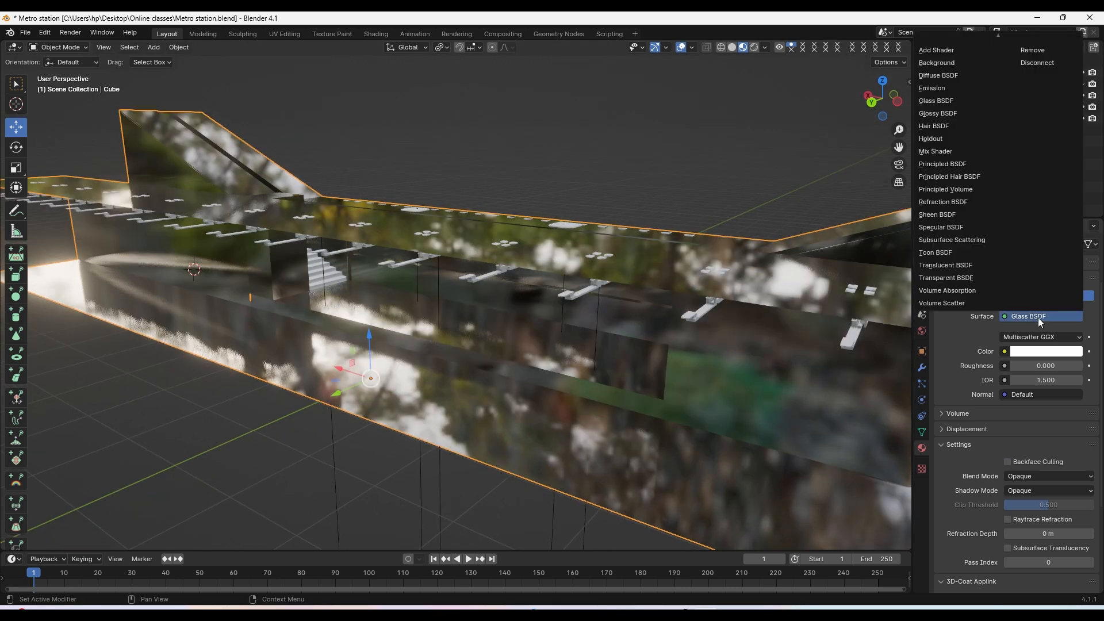
{"action": "left_click", "coordinate": [946, 114]}
{"action": "middle_click_drag", "start_coordinate": [626, 312], "coordinate": [639, 315]}
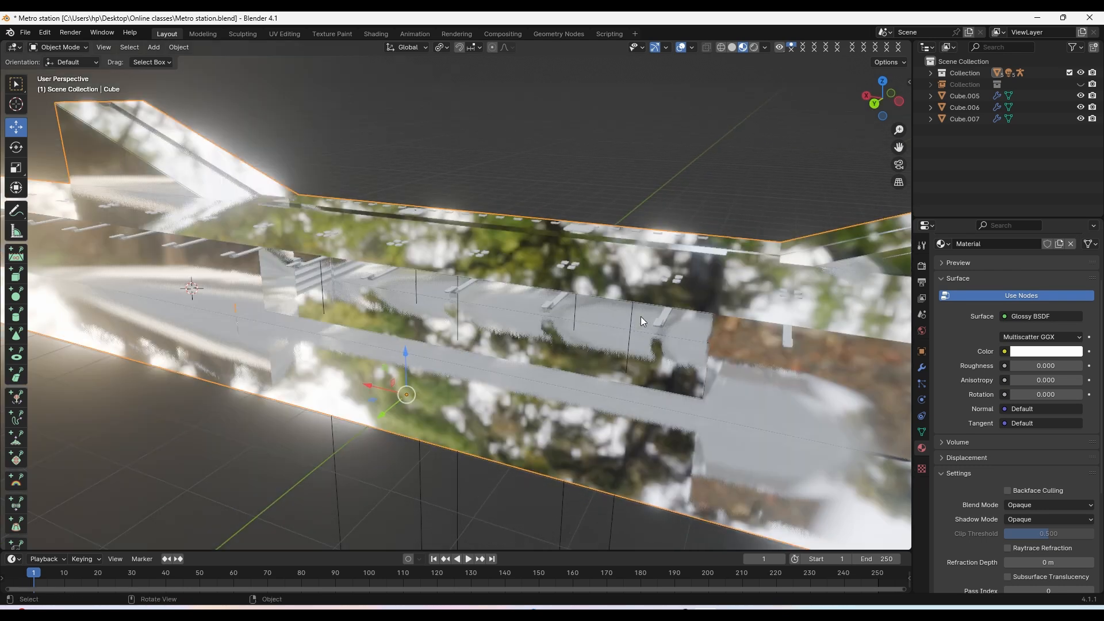
{"action": "left_click", "coordinate": [1050, 338]}
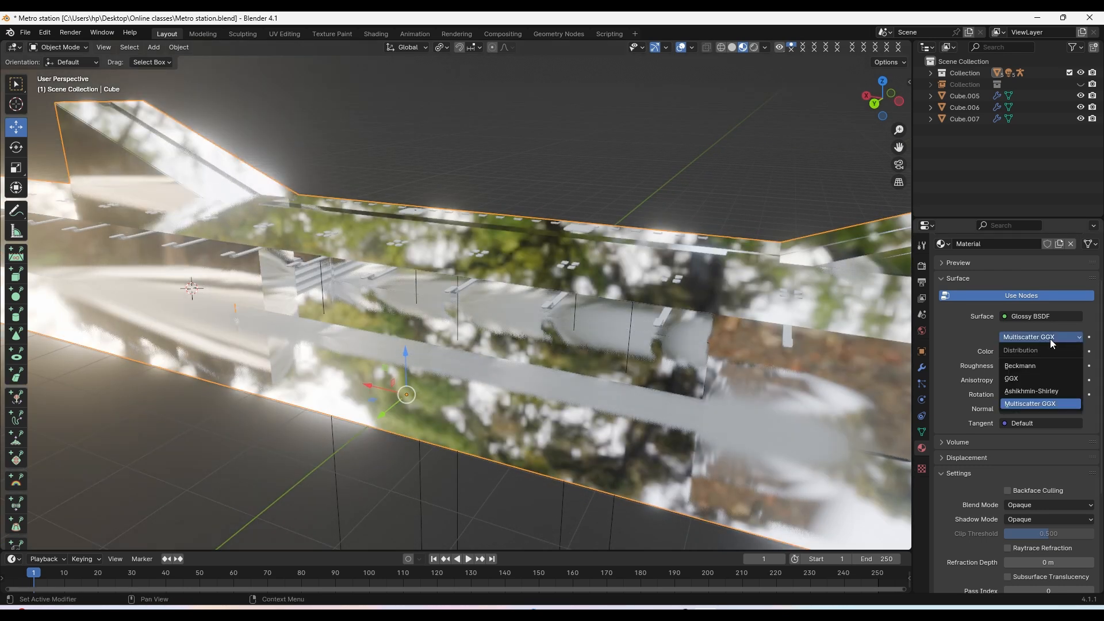
Set the material's surface shader back to Principled BSDF and check the station interior
{"action": "left_click", "coordinate": [1028, 315]}
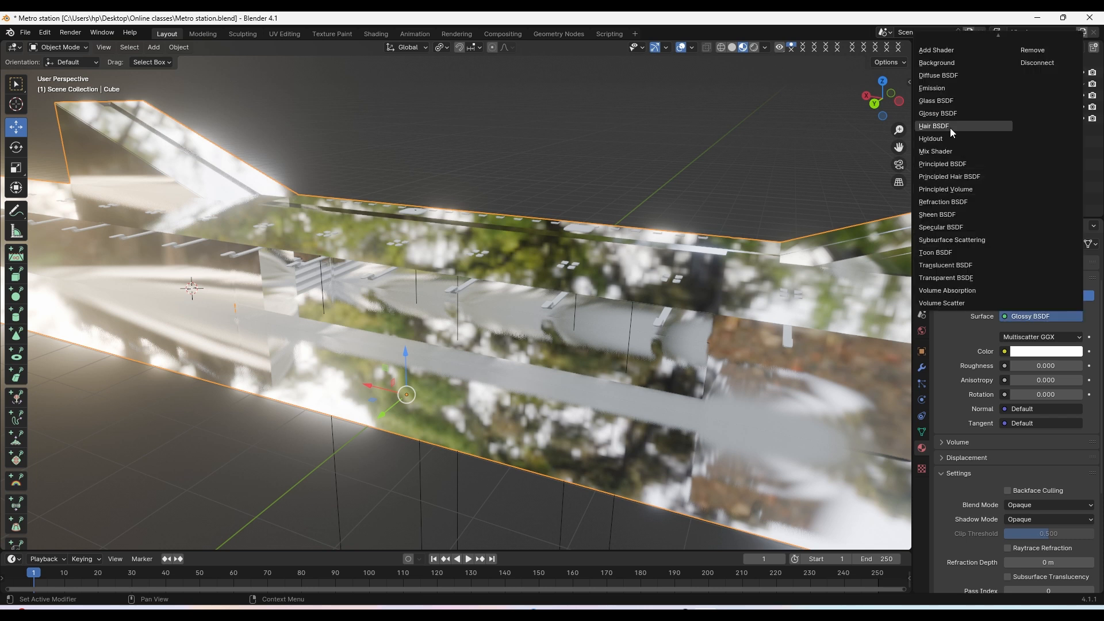
{"action": "left_click", "coordinate": [962, 163]}
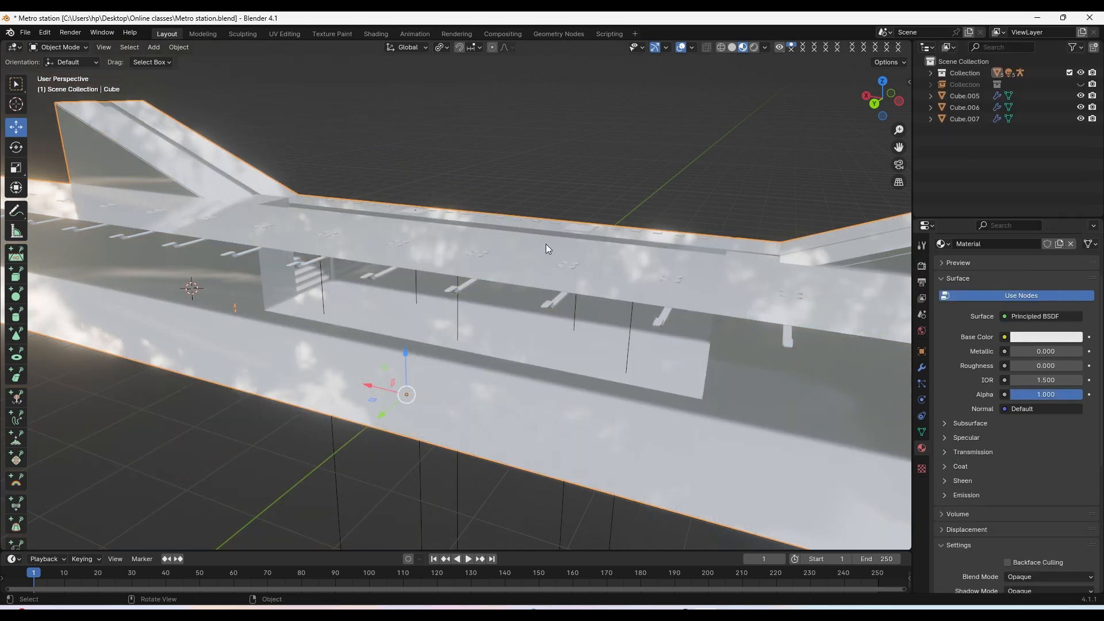
{"action": "middle_click_drag", "start_coordinate": [545, 244], "coordinate": [571, 251]}
{"action": "scroll", "coordinate": [569, 249], "scroll_direction": "up", "scroll_amount": 2}
{"action": "middle_click_drag", "start_coordinate": [590, 303], "coordinate": [612, 296]}
{"action": "scroll", "coordinate": [611, 296], "scroll_direction": "up", "scroll_amount": 1}
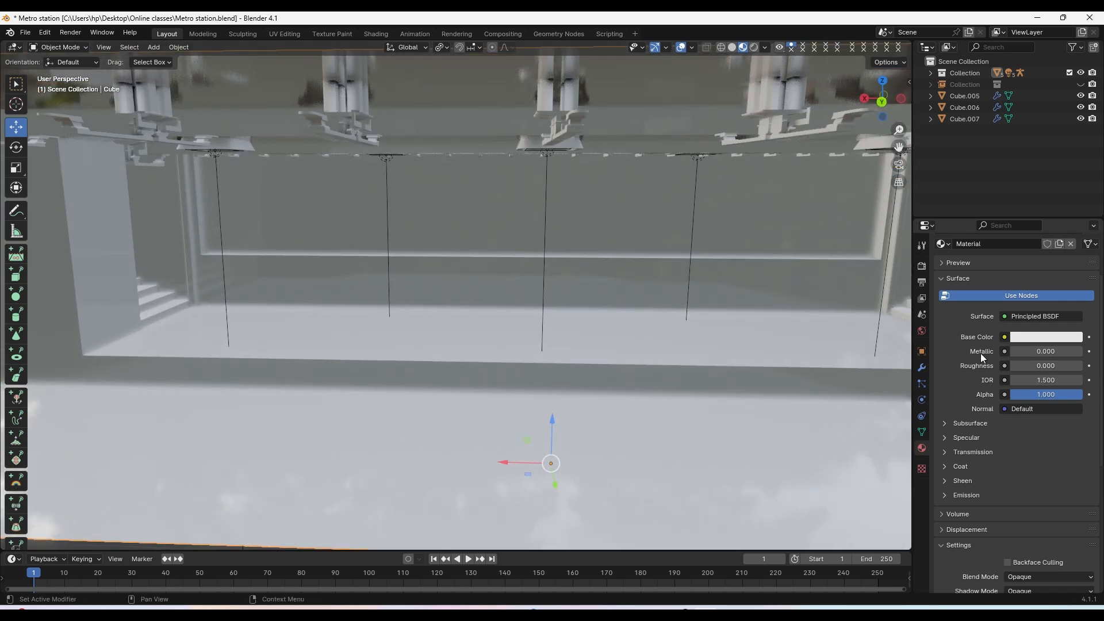
Expand the material's Specular settings and set the IOR Level to 0
{"action": "left_click_drag", "start_coordinate": [1026, 352], "coordinate": [1029, 396]}
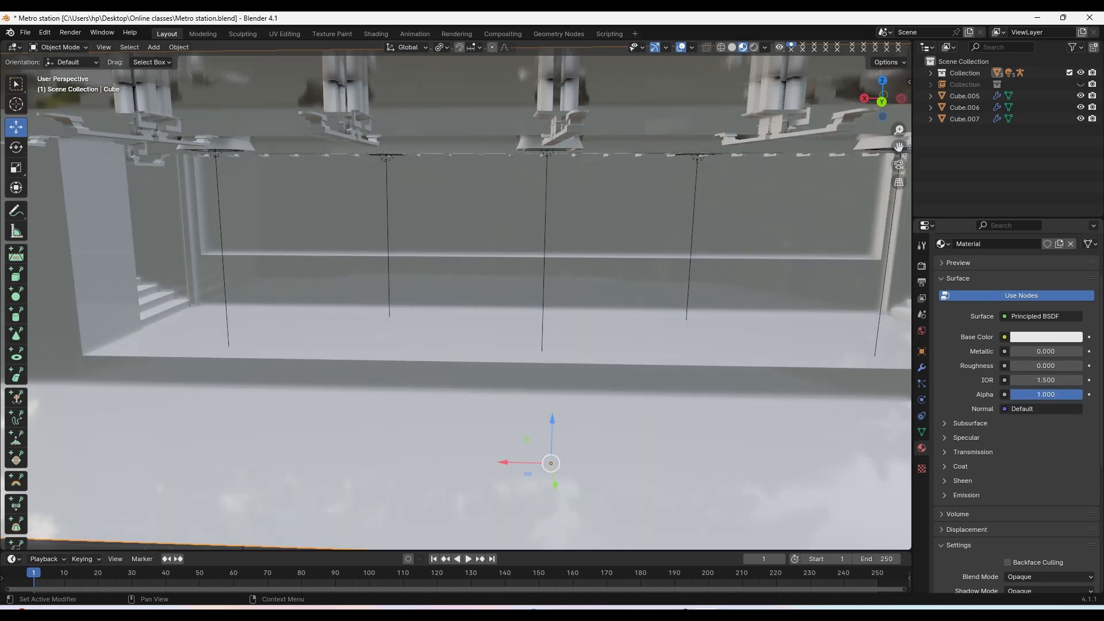
{"action": "left_click", "coordinate": [967, 438]}
{"action": "middle_click_drag", "start_coordinate": [896, 429], "coordinate": [623, 309]}
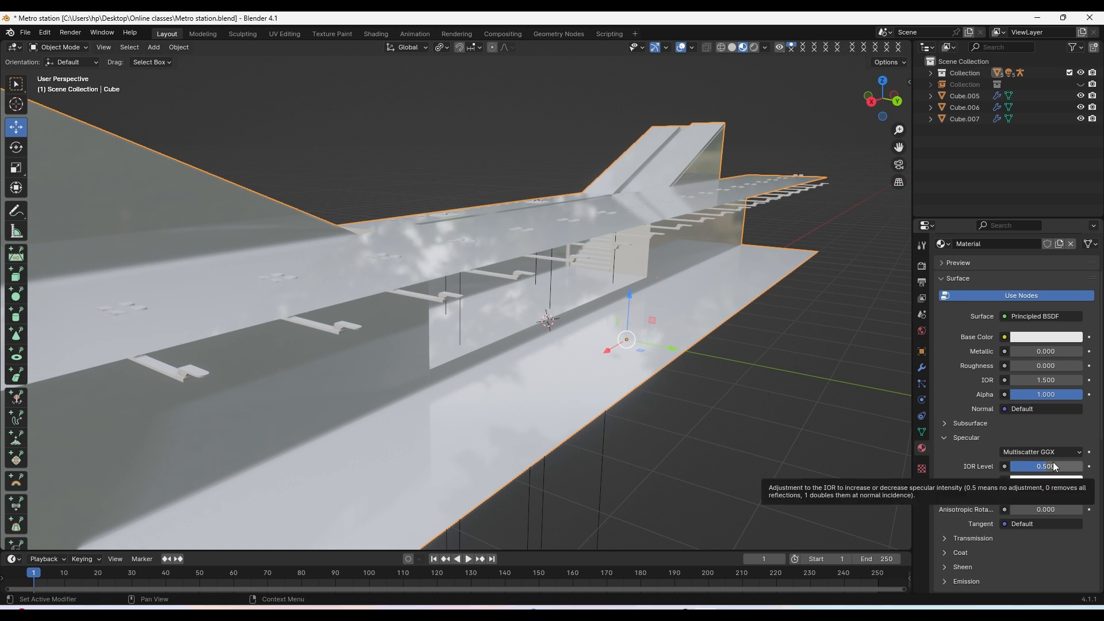
{"action": "left_click_drag", "start_coordinate": [1053, 467], "coordinate": [1010, 467]}
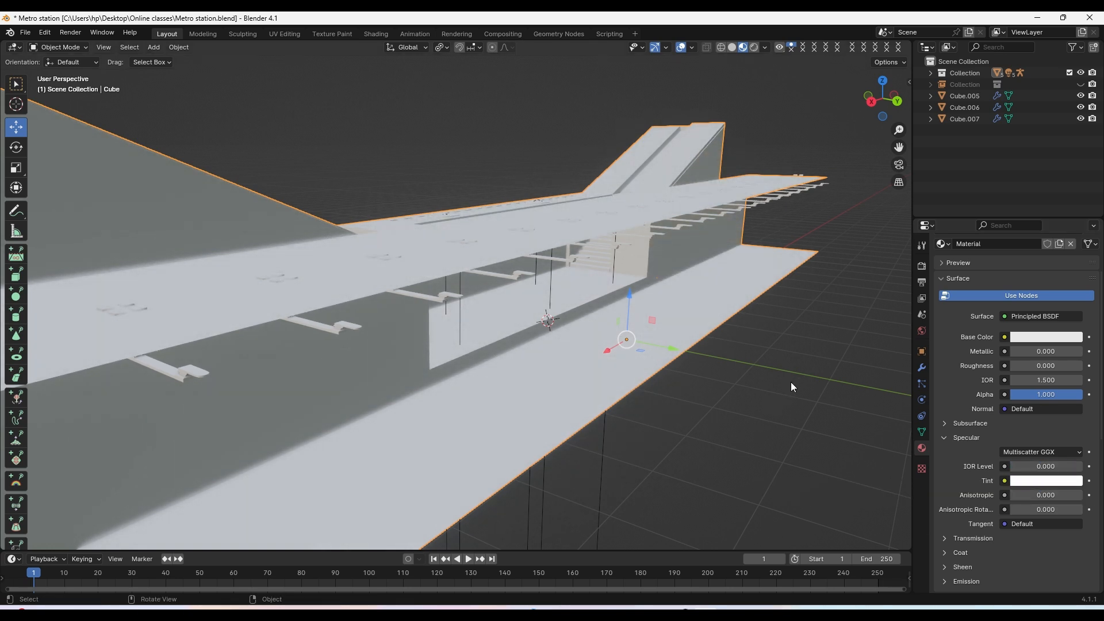
Review the material's Emission, Transmission and Base Color settings, check the station's look and collapse the Specular settings
{"action": "scroll", "coordinate": [791, 382], "scroll_direction": "up", "scroll_amount": 5}
{"action": "scroll", "coordinate": [1027, 525], "scroll_direction": "down", "scroll_amount": 4}
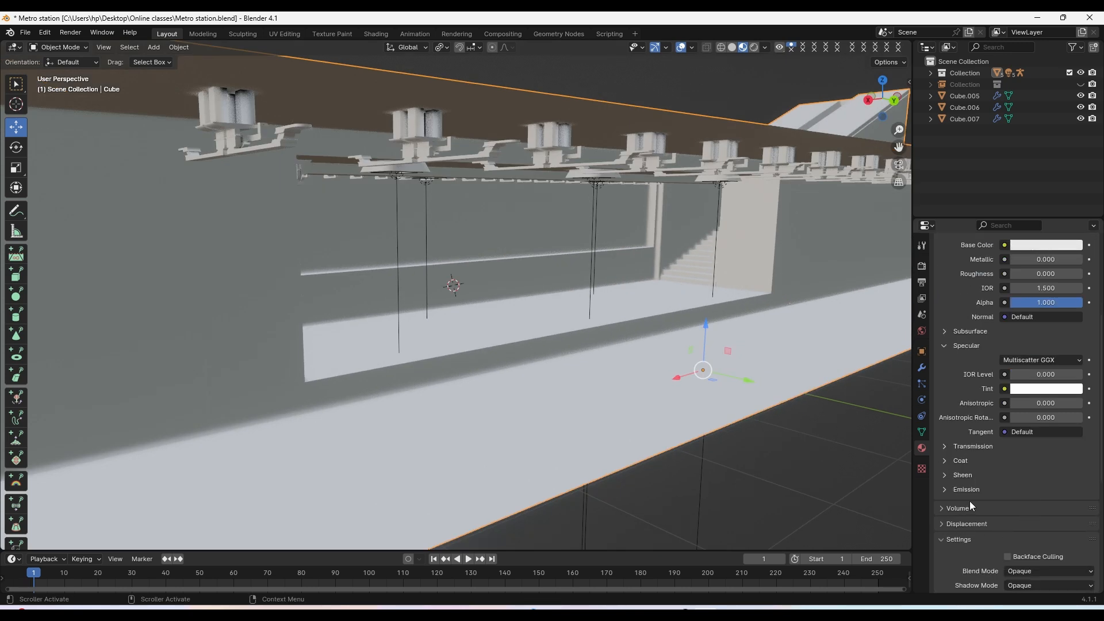
{"action": "left_click", "coordinate": [970, 488]}
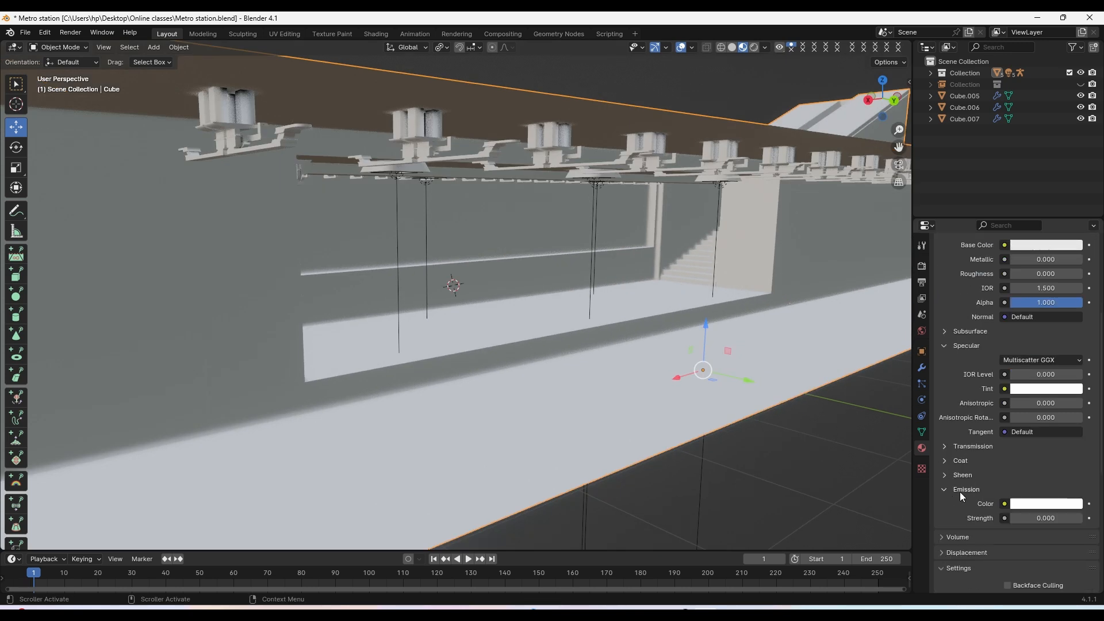
{"action": "left_click", "coordinate": [961, 489]}
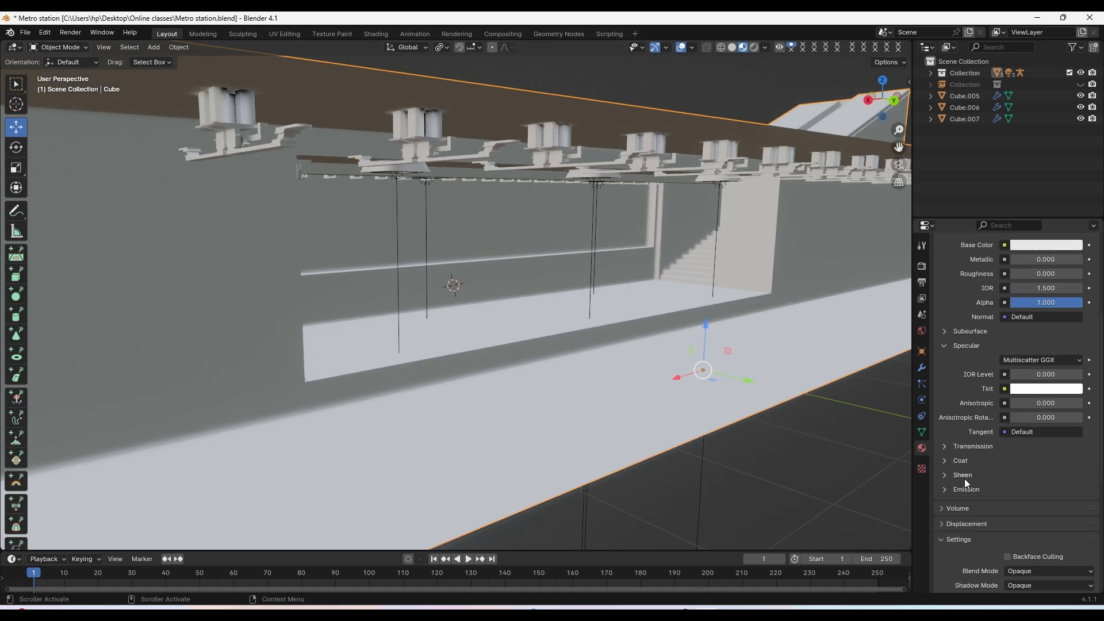
{"action": "left_click", "coordinate": [969, 447]}
{"action": "left_click", "coordinate": [971, 447]}
{"action": "scroll", "coordinate": [607, 309], "scroll_direction": "down", "scroll_amount": 4}
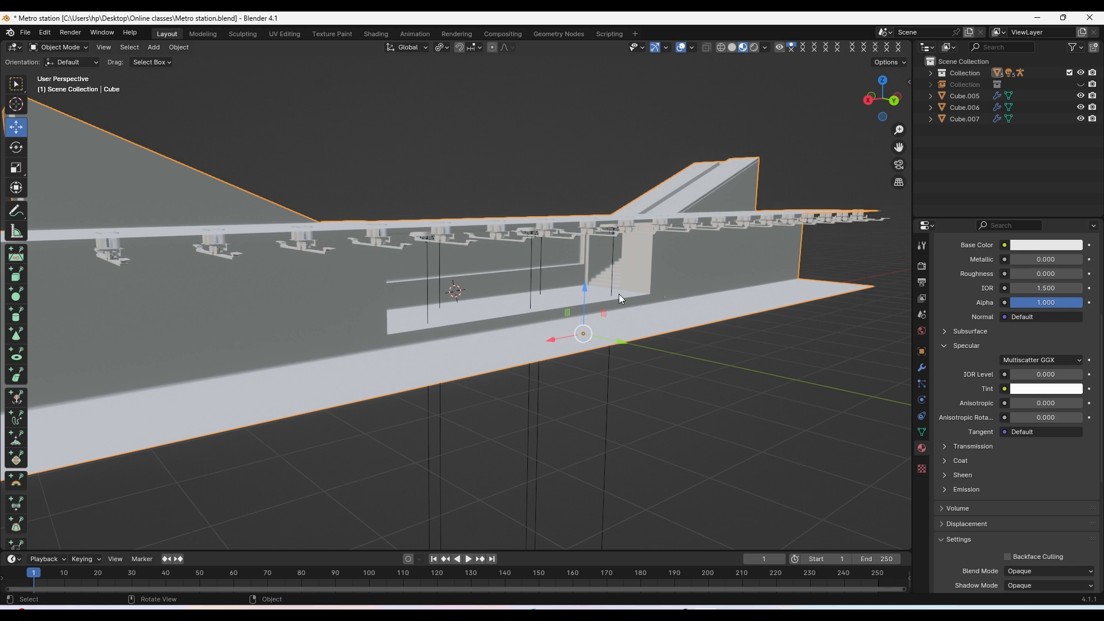
{"action": "middle_click_drag", "start_coordinate": [618, 294], "coordinate": [682, 226]}
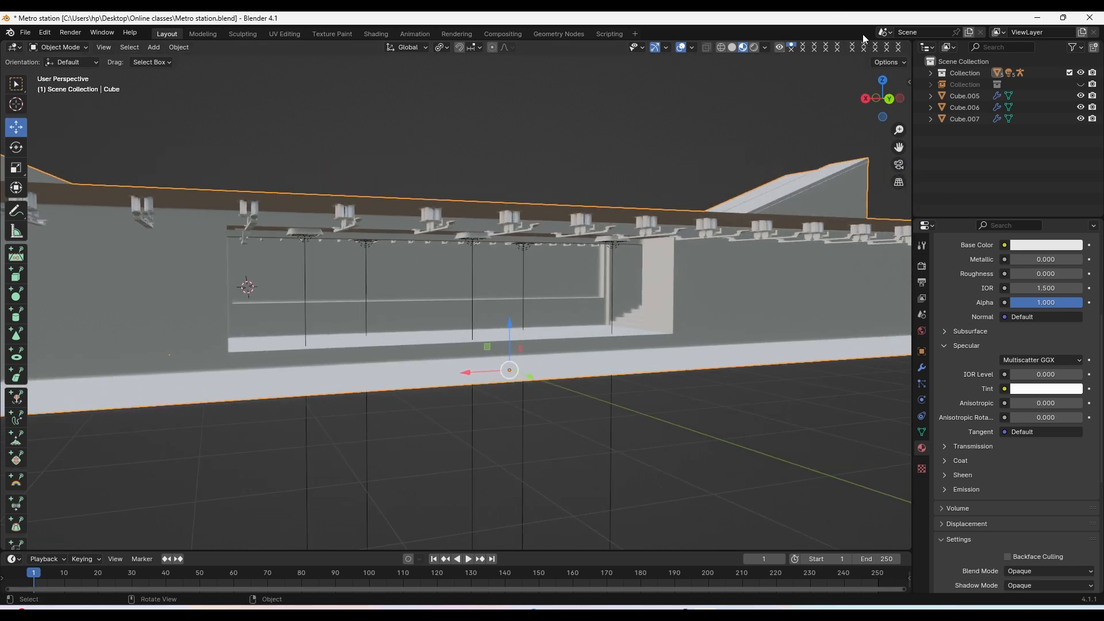
{"action": "middle_click_drag", "start_coordinate": [539, 274], "coordinate": [575, 287]}
{"action": "scroll", "coordinate": [1012, 461], "scroll_direction": "up", "scroll_amount": 6}
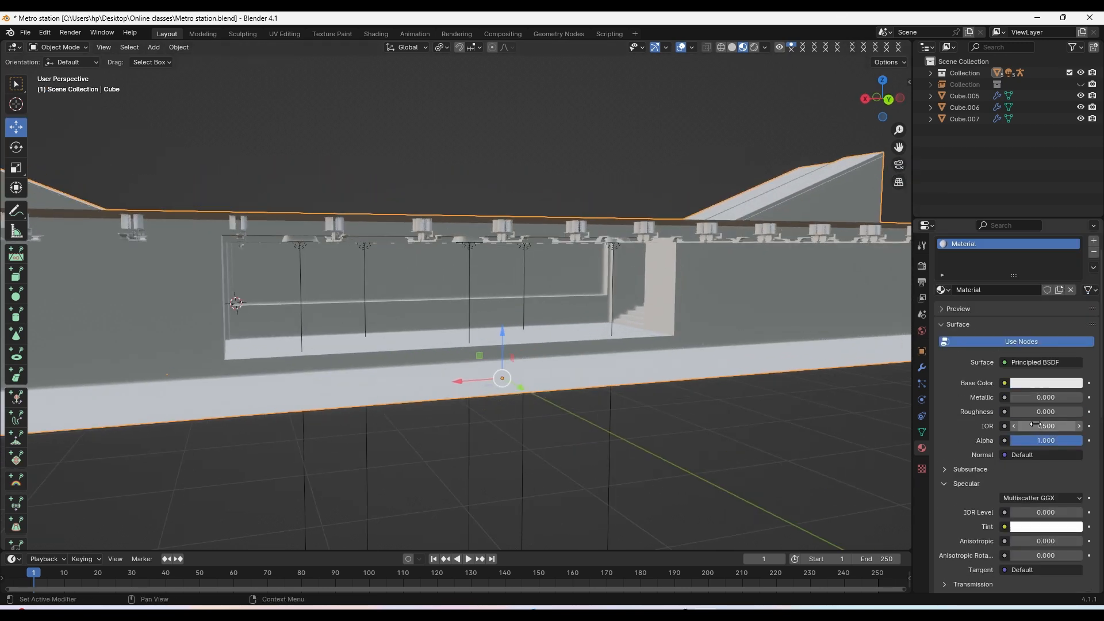
{"action": "left_click", "coordinate": [942, 485]}
{"action": "left_click", "coordinate": [1032, 382]}
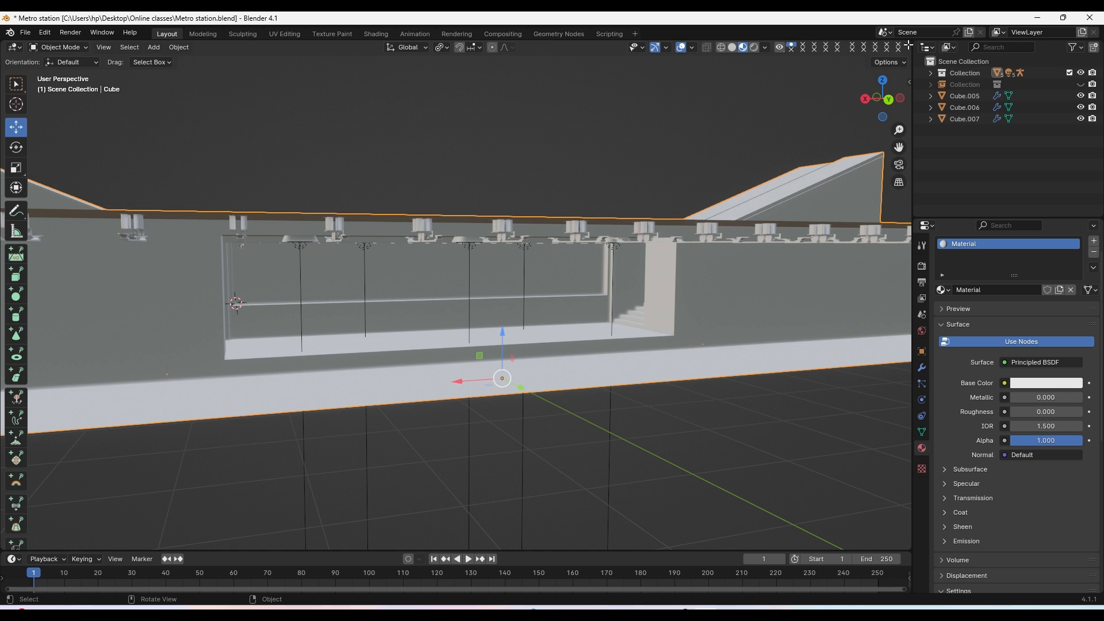
Split the 3D viewport into two side-by-side areas and turn the second one into a Shader Editor
{"action": "left_click_drag", "start_coordinate": [907, 45], "coordinate": [526, 69]}
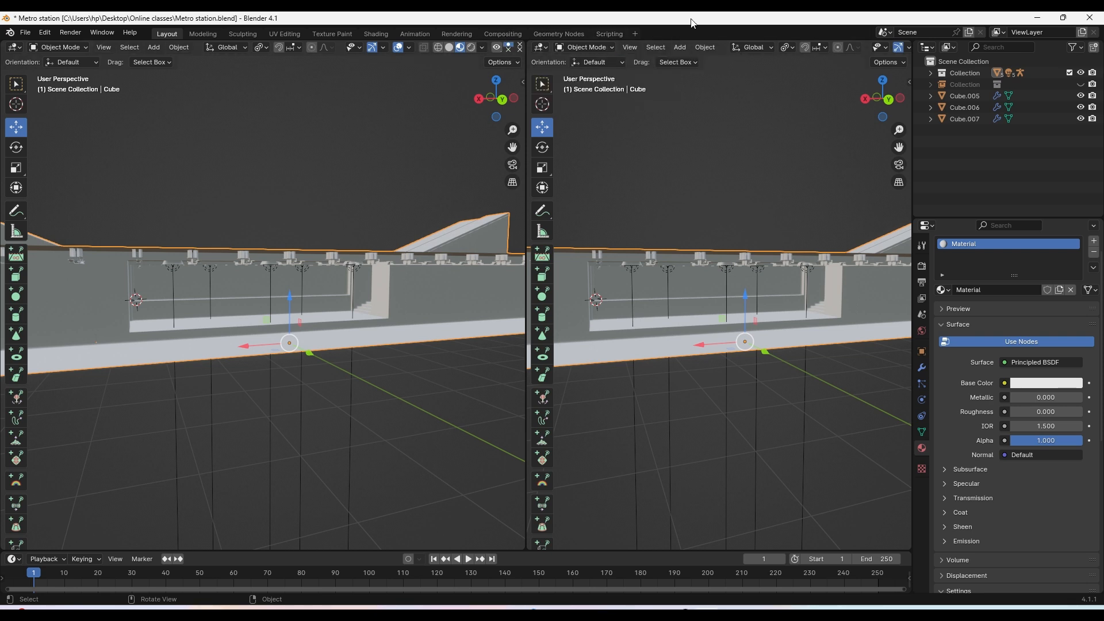
{"action": "left_click_drag", "start_coordinate": [678, 22], "coordinate": [733, 92]}
{"action": "left_click", "coordinate": [579, 117]}
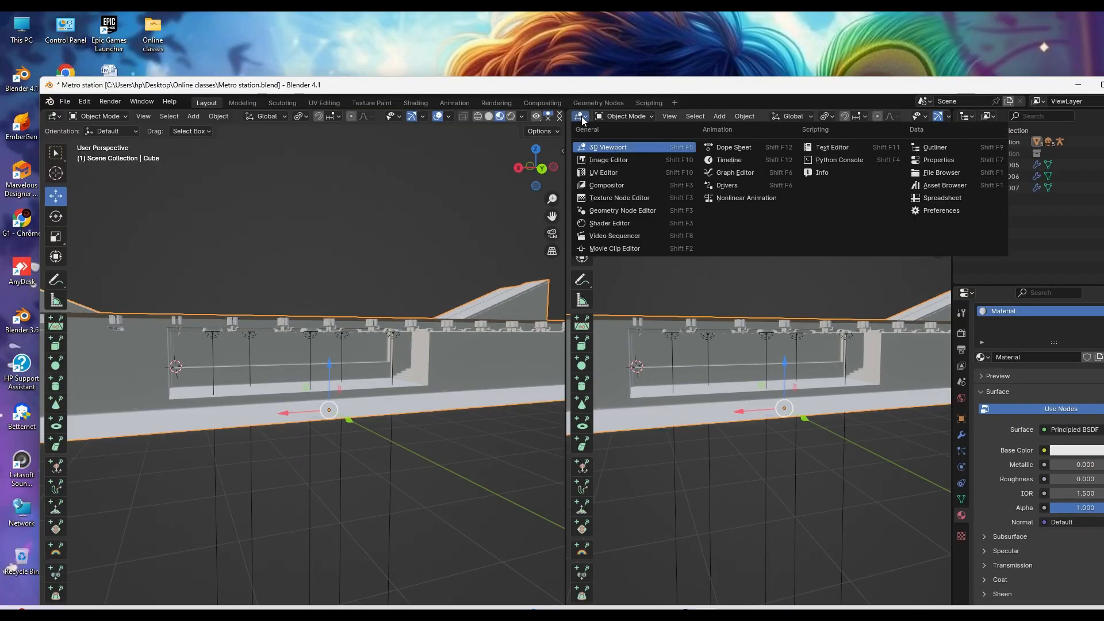
{"action": "left_click", "coordinate": [602, 147]}
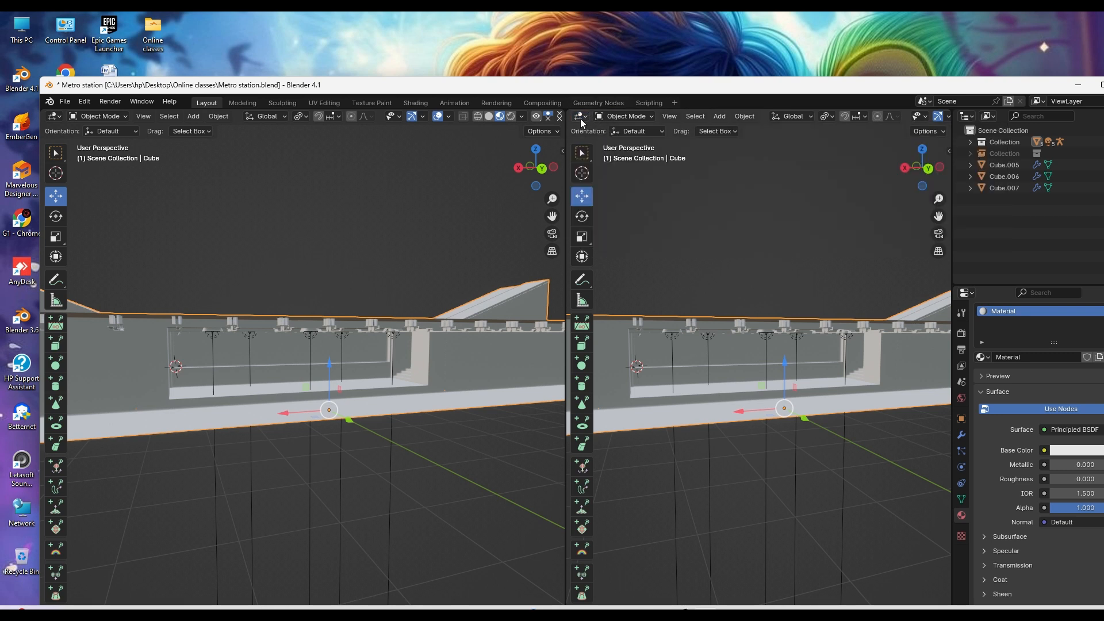
{"action": "left_click", "coordinate": [582, 116]}
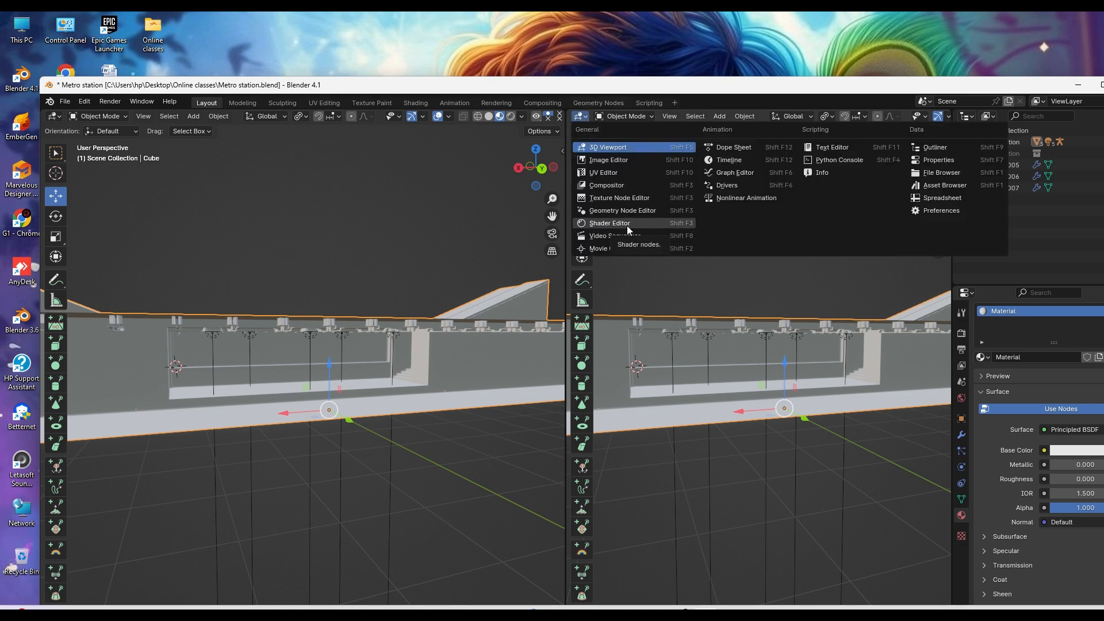
{"action": "left_click", "coordinate": [627, 226]}
{"action": "left_click_drag", "start_coordinate": [778, 89], "coordinate": [752, 12]}
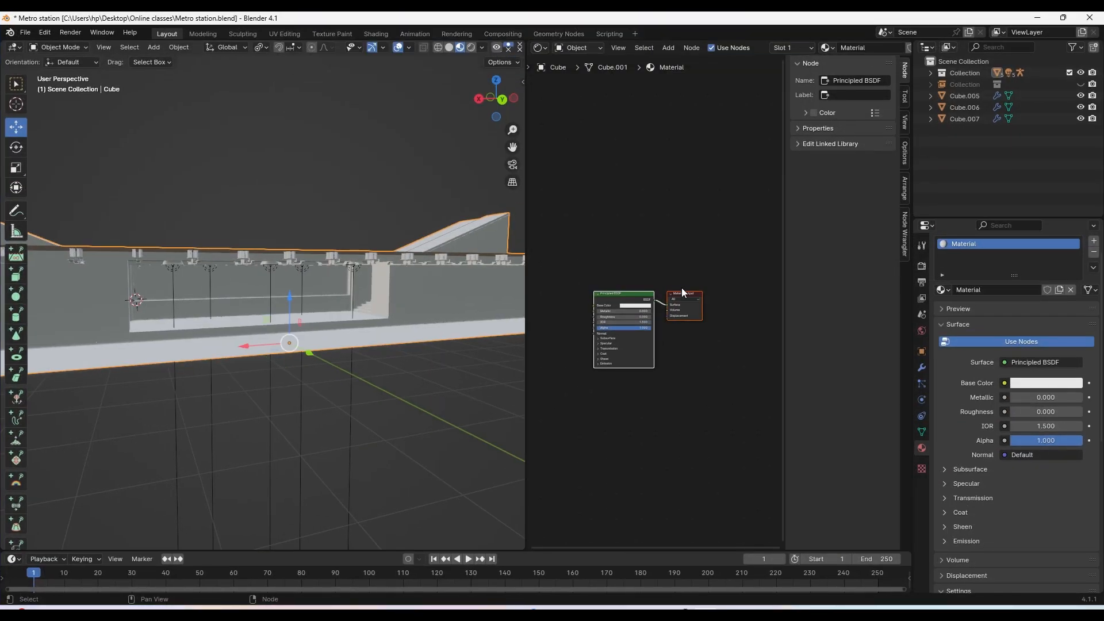
Hide the Shader Editor's sidebar and frame the Principled BSDF node with free space on its input side
{"action": "scroll", "coordinate": [698, 270], "scroll_direction": "up", "scroll_amount": 3}
{"action": "key", "text": "n"}
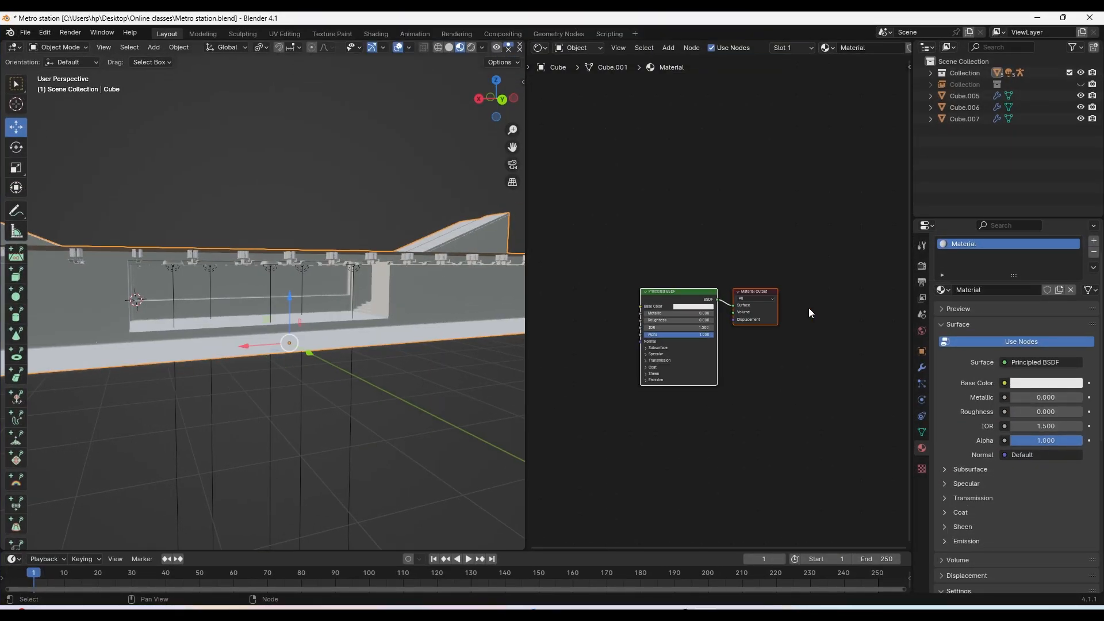
{"action": "scroll", "coordinate": [808, 308], "scroll_direction": "up", "scroll_amount": 5}
{"action": "scroll", "coordinate": [709, 302], "scroll_direction": "up", "scroll_amount": 2}
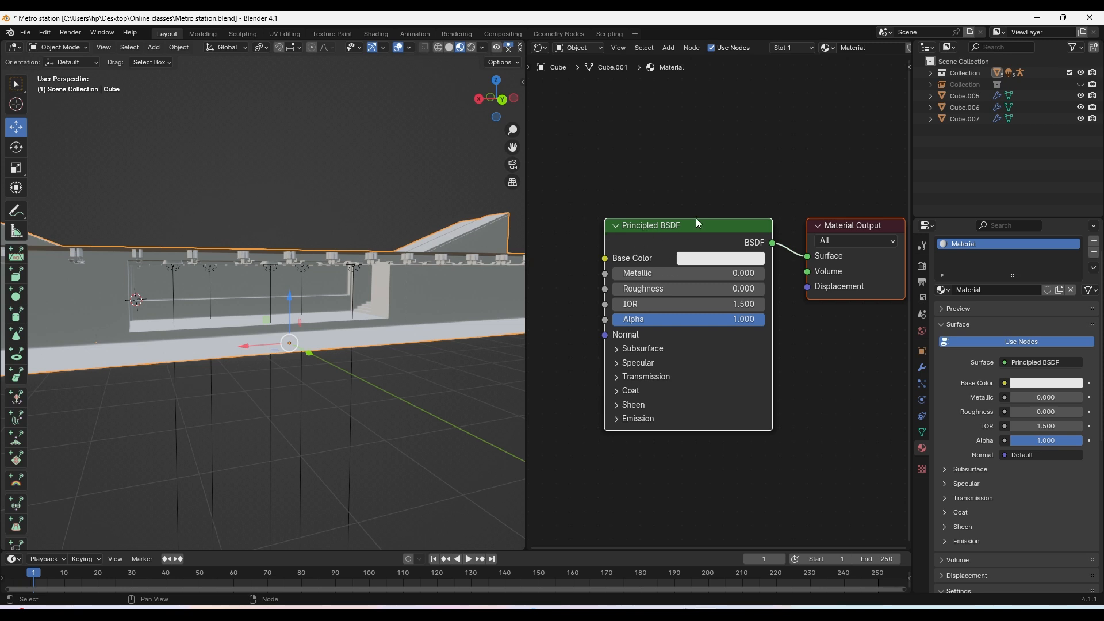
{"action": "middle_click_drag", "start_coordinate": [605, 173], "coordinate": [727, 143]}
{"action": "scroll", "coordinate": [726, 143], "scroll_direction": "up", "scroll_amount": 1}
{"action": "middle_click_drag", "start_coordinate": [781, 222], "coordinate": [753, 242]}
{"action": "scroll", "coordinate": [730, 276], "scroll_direction": "down", "scroll_amount": 2}
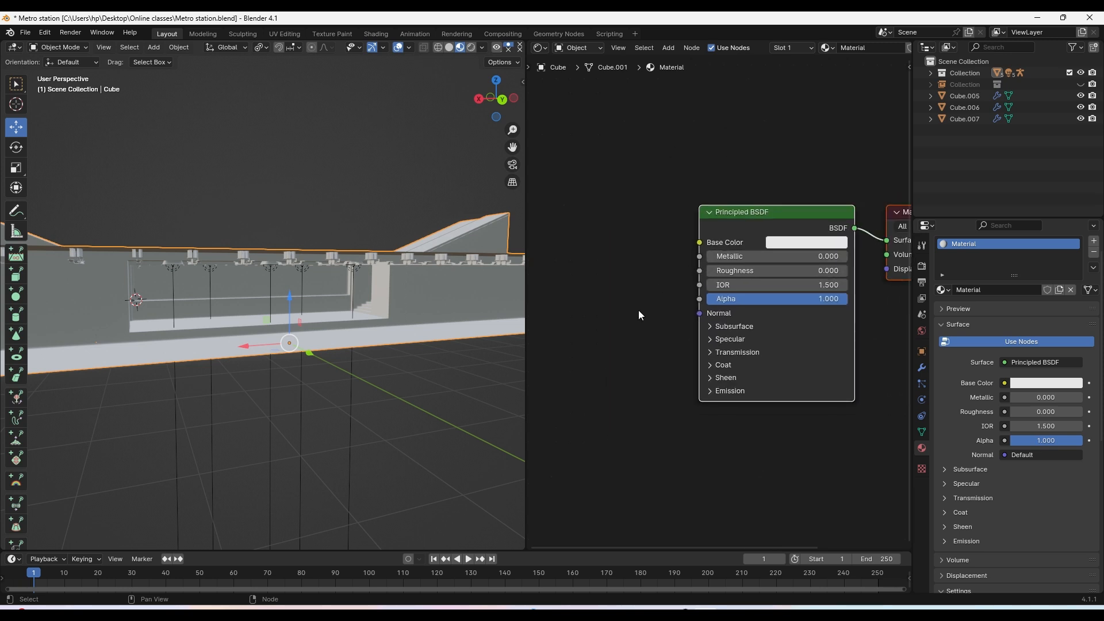
{"action": "scroll", "coordinate": [723, 239], "scroll_direction": "up", "scroll_amount": 2}
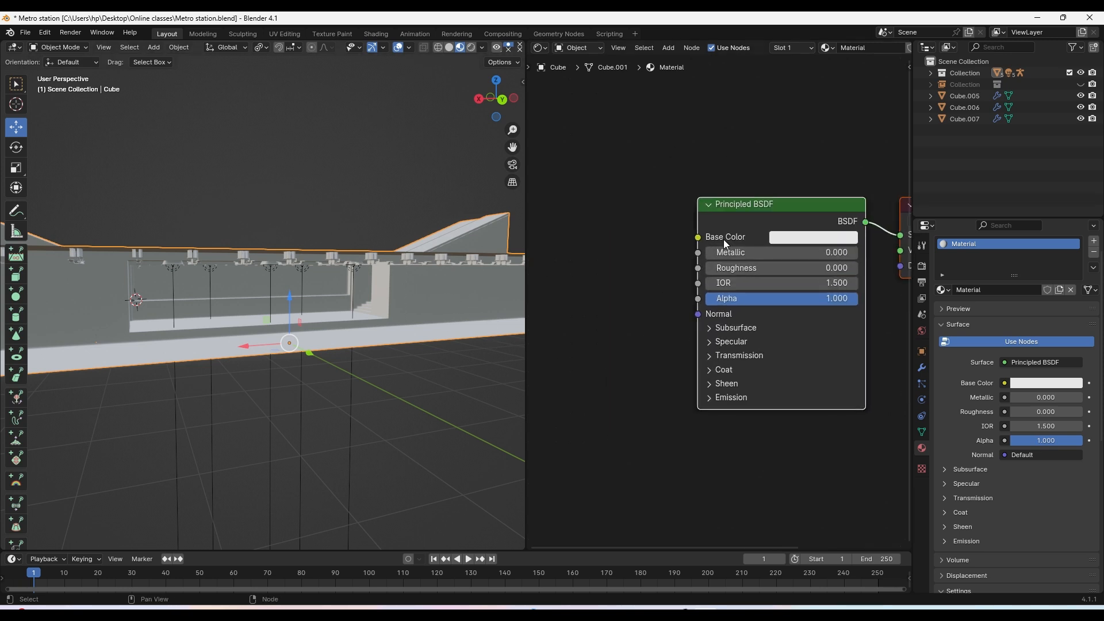
Switch to File Explorer, look through the tile texture folders, select Tiles095_1K-JPG_Color and shrink the window beside the node area
{"action": "mouse_move", "coordinate": [579, 609]}
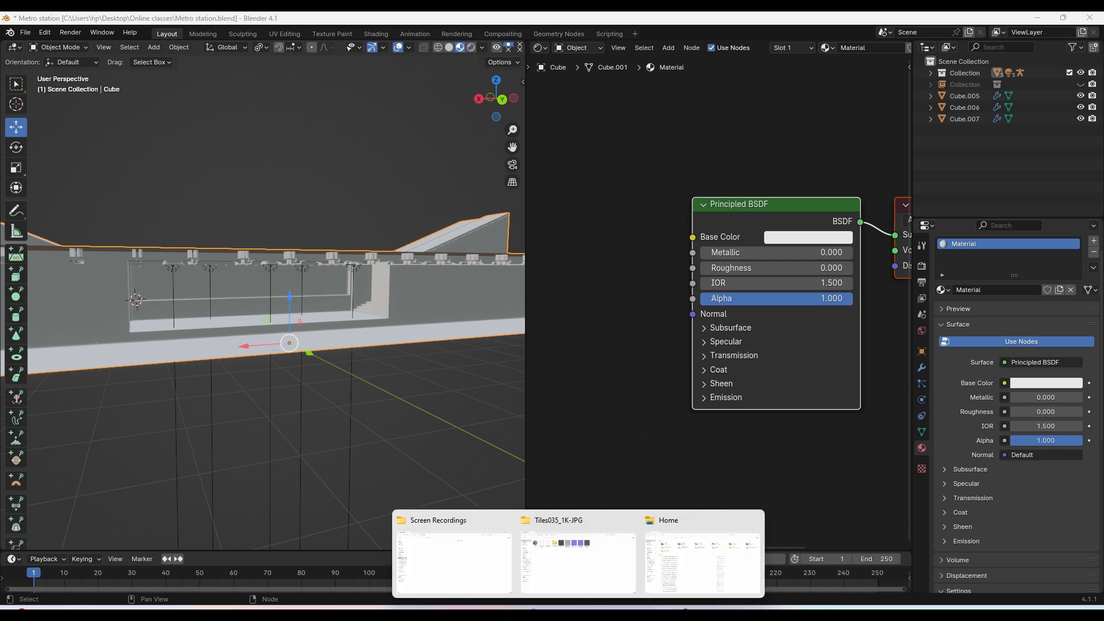
{"action": "left_click", "coordinate": [635, 569]}
{"action": "left_click", "coordinate": [256, 44]}
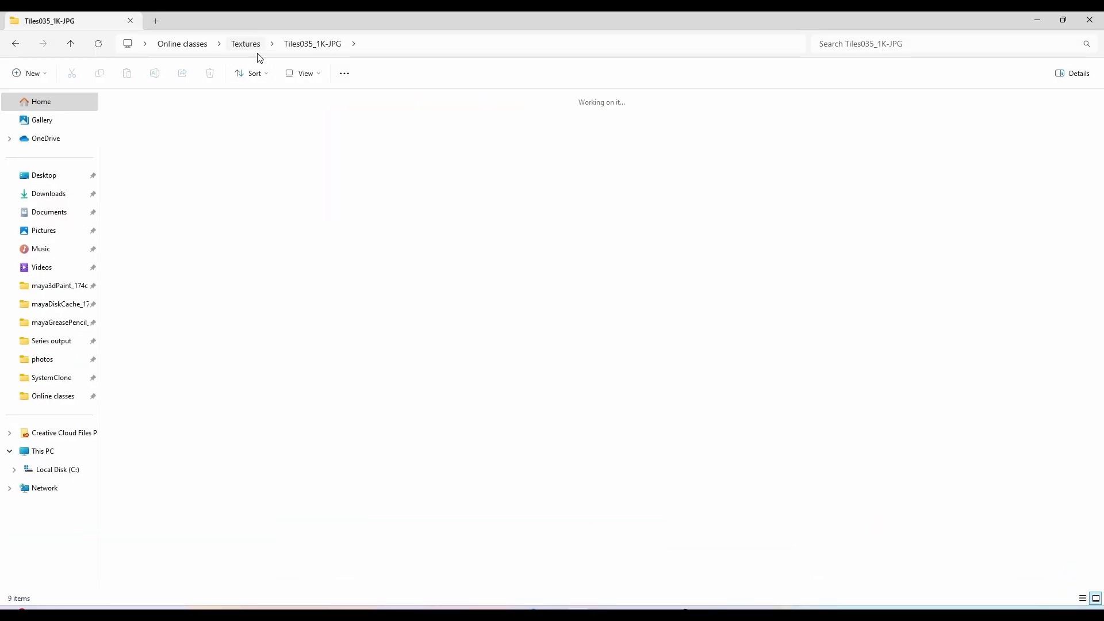
{"action": "double_click", "coordinate": [202, 145]}
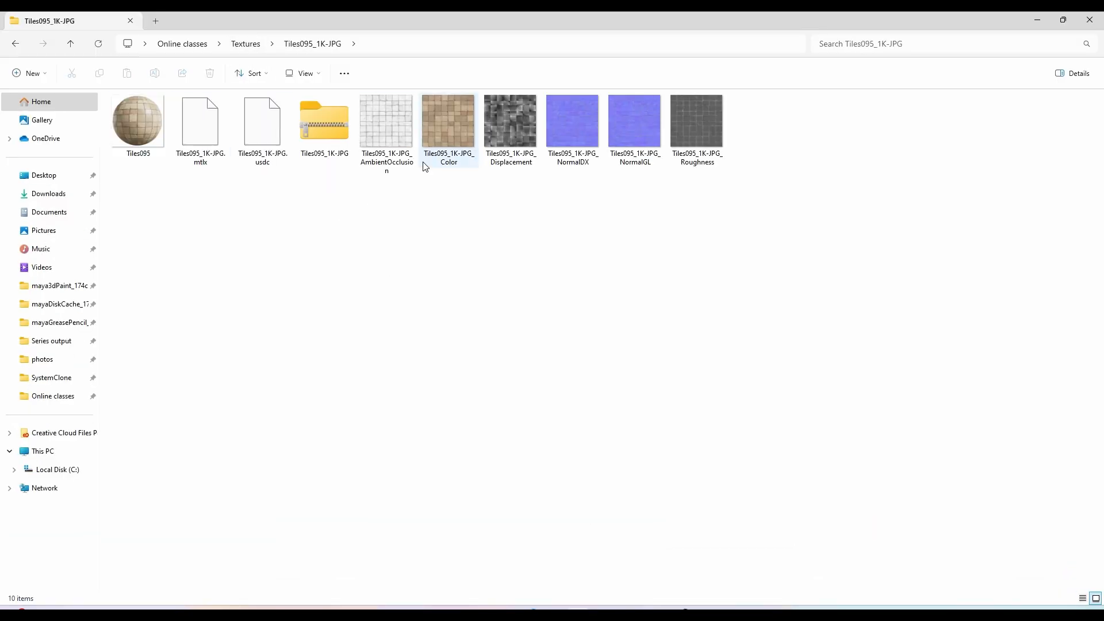
{"action": "left_click", "coordinate": [257, 46]}
{"action": "double_click", "coordinate": [268, 128]}
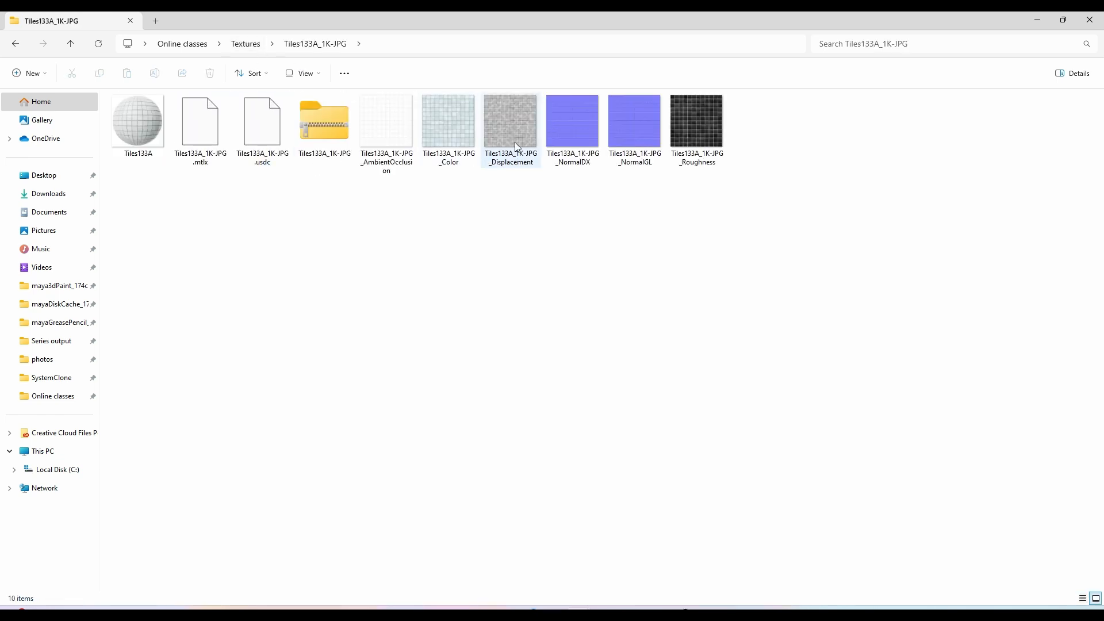
{"action": "left_click", "coordinate": [248, 44]}
{"action": "double_click", "coordinate": [204, 126]}
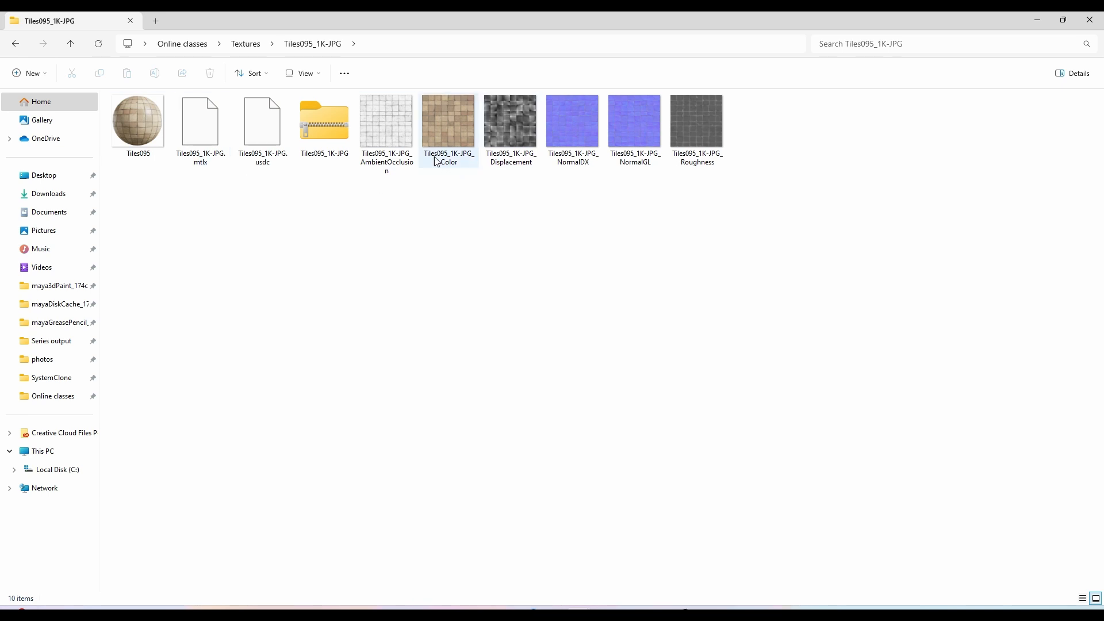
{"action": "left_click", "coordinate": [458, 143]}
{"action": "left_click_drag", "start_coordinate": [954, 13], "coordinate": [255, 108]}
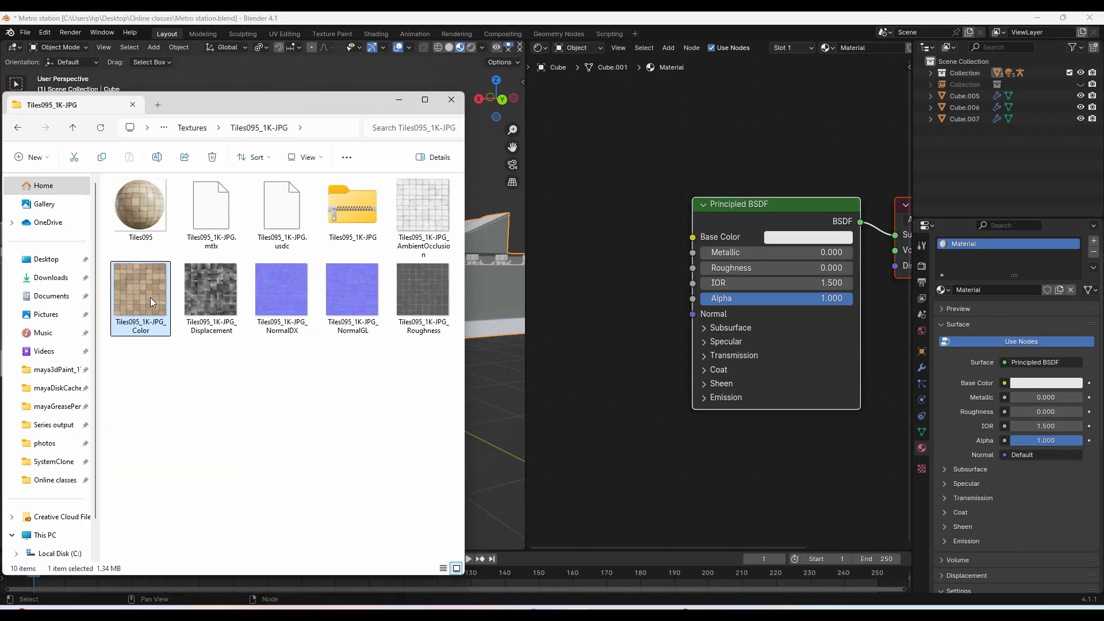
Add the Tiles095_1K-JPG_Color image to the material's node tree as an image texture node
{"action": "left_click_drag", "start_coordinate": [145, 293], "coordinate": [556, 292]}
{"action": "left_click_drag", "start_coordinate": [611, 230], "coordinate": [611, 232]}
{"action": "left_click_drag", "start_coordinate": [748, 225], "coordinate": [513, 262]}
{"action": "scroll", "coordinate": [679, 230], "scroll_direction": "down", "scroll_amount": 2}
{"action": "middle_click_drag", "start_coordinate": [689, 246], "coordinate": [709, 283]}
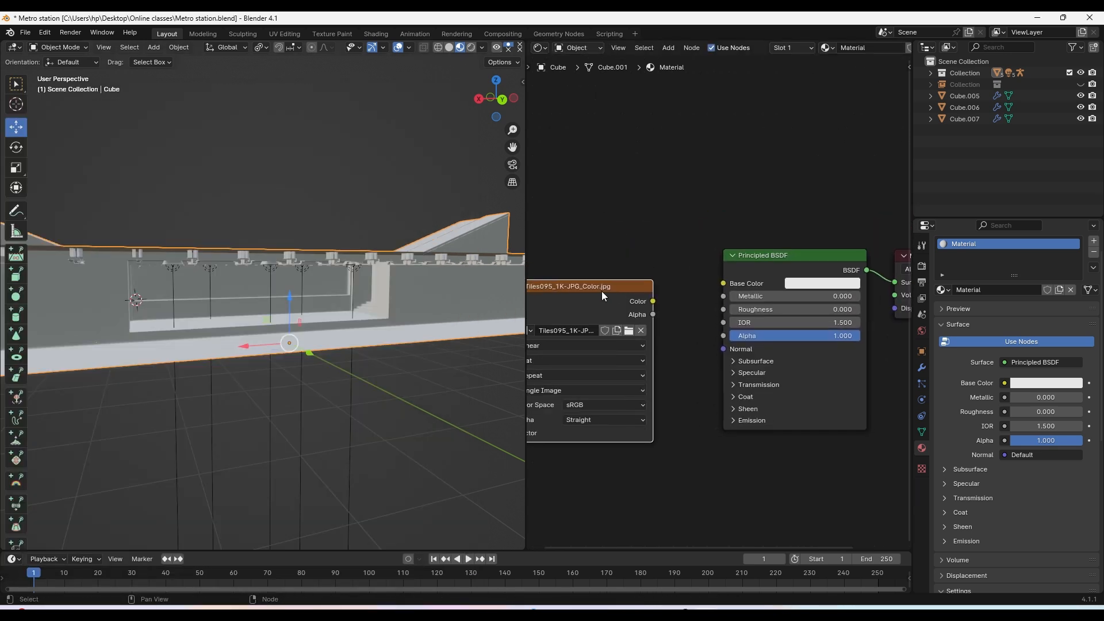
Place the image texture node beside the Principled BSDF and connect its Color output to Base Color
{"action": "left_click_drag", "start_coordinate": [601, 290], "coordinate": [630, 265]}
{"action": "scroll", "coordinate": [630, 251], "scroll_direction": "down", "scroll_amount": 3}
{"action": "mouse_move", "coordinate": [673, 276]}
{"action": "middle_mouse_down"}
{"action": "mouse_move", "coordinate": [696, 280]}
{"action": "mouse_move", "coordinate": [662, 277]}
{"action": "middle_mouse_up"}
{"action": "scroll", "coordinate": [697, 280], "scroll_direction": "up", "scroll_amount": 3}
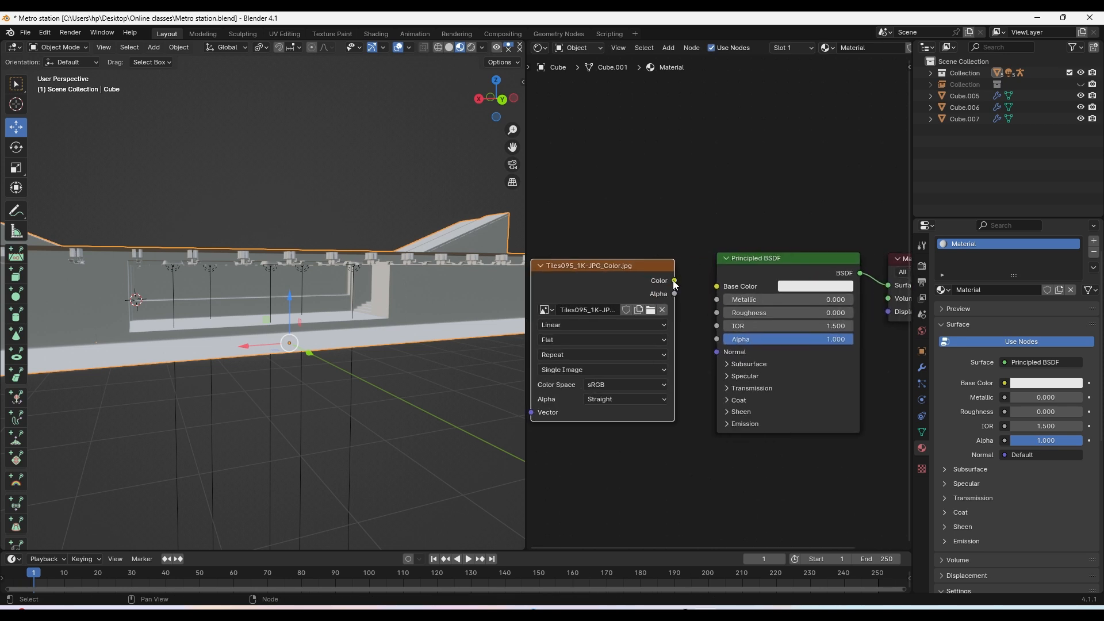
{"action": "left_click_drag", "start_coordinate": [674, 281], "coordinate": [726, 288]}
Widen the 3D viewport and examine how the tile texture maps onto the station from several distances
{"action": "middle_click_drag", "start_coordinate": [325, 300], "coordinate": [356, 313]}
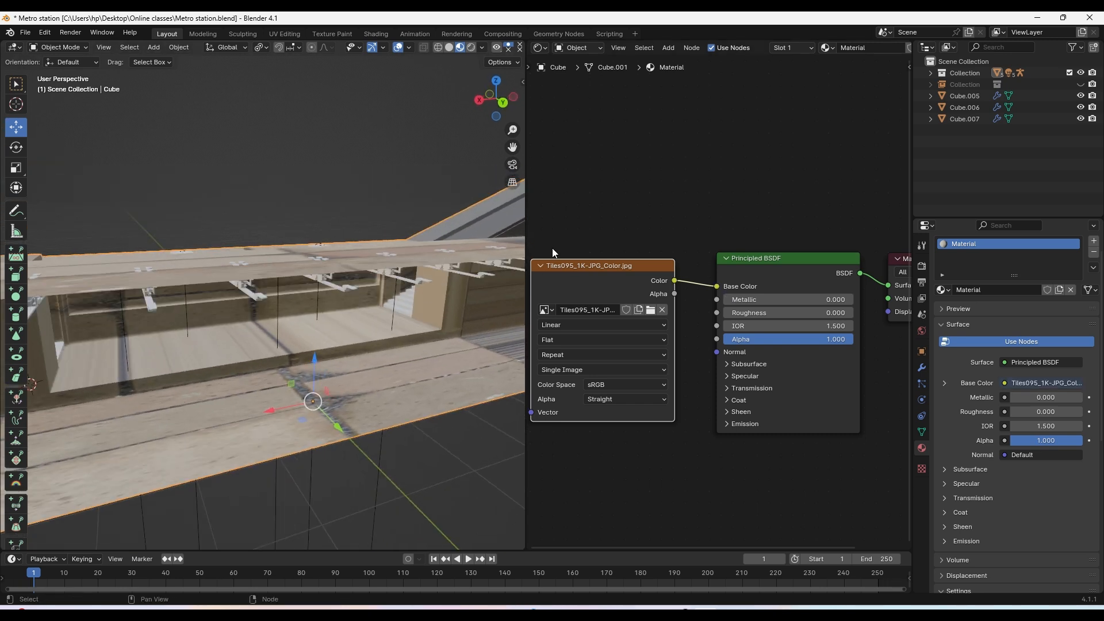
{"action": "left_click_drag", "start_coordinate": [528, 237], "coordinate": [609, 239]}
{"action": "mouse_move", "coordinate": [413, 316]}
{"action": "middle_mouse_down"}
{"action": "mouse_move", "coordinate": [512, 322]}
{"action": "mouse_move", "coordinate": [435, 323]}
{"action": "mouse_move", "coordinate": [381, 302]}
{"action": "mouse_move", "coordinate": [423, 302]}
{"action": "mouse_move", "coordinate": [321, 326]}
{"action": "mouse_move", "coordinate": [288, 433]}
{"action": "mouse_move", "coordinate": [368, 394]}
{"action": "mouse_move", "coordinate": [321, 419]}
{"action": "mouse_move", "coordinate": [376, 357]}
{"action": "mouse_move", "coordinate": [359, 344]}
{"action": "mouse_move", "coordinate": [429, 328]}
{"action": "middle_mouse_up"}
{"action": "scroll", "coordinate": [449, 307], "scroll_direction": "up", "scroll_amount": 5}
{"action": "scroll", "coordinate": [423, 302], "scroll_direction": "up", "scroll_amount": 2}
{"action": "scroll", "coordinate": [324, 402], "scroll_direction": "down", "scroll_amount": 4}
{"action": "scroll", "coordinate": [431, 332], "scroll_direction": "down", "scroll_amount": 3}
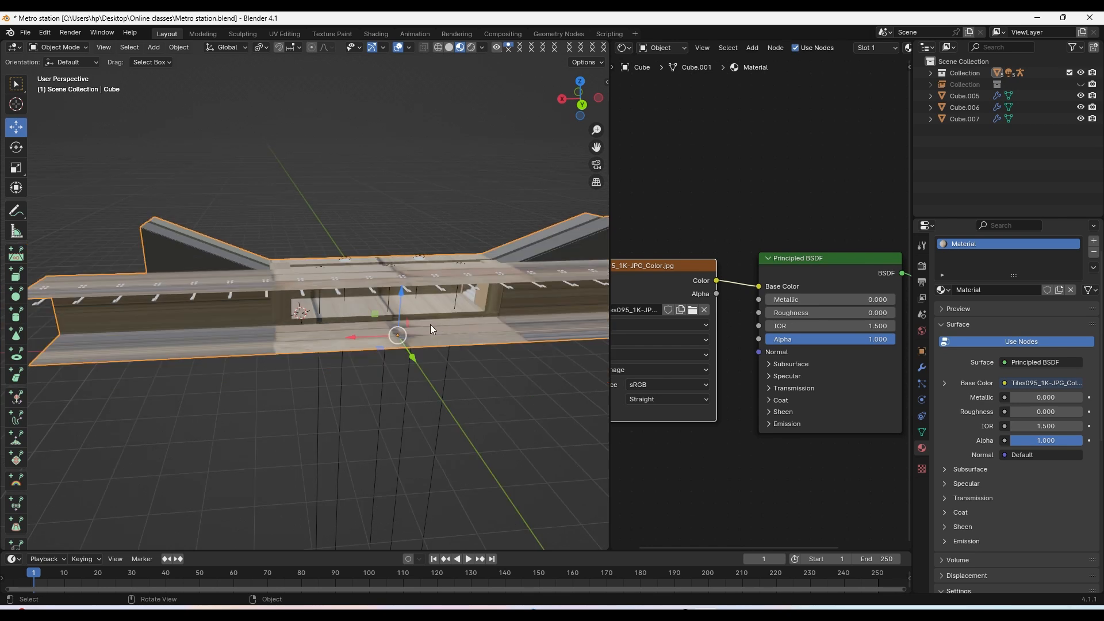
{"action": "mouse_move", "coordinate": [430, 323]}
{"action": "middle_mouse_down"}
{"action": "mouse_move", "coordinate": [455, 297]}
{"action": "mouse_move", "coordinate": [422, 308]}
{"action": "middle_mouse_up"}
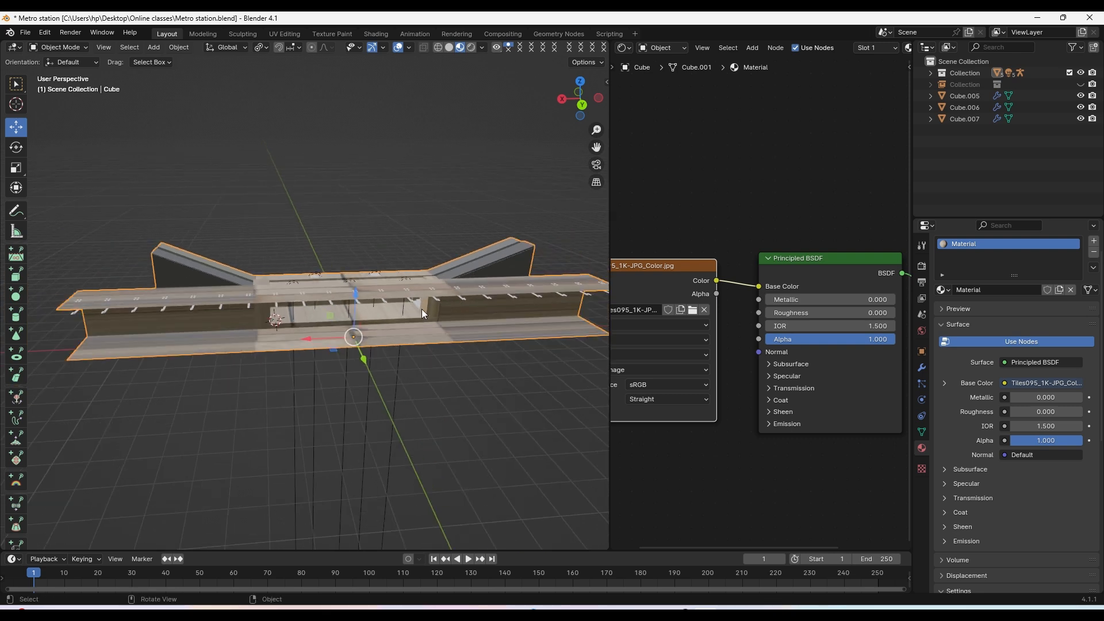
Enter Edit Mode on the station mesh and select all of its geometry
{"action": "left_click", "coordinate": [82, 53]}
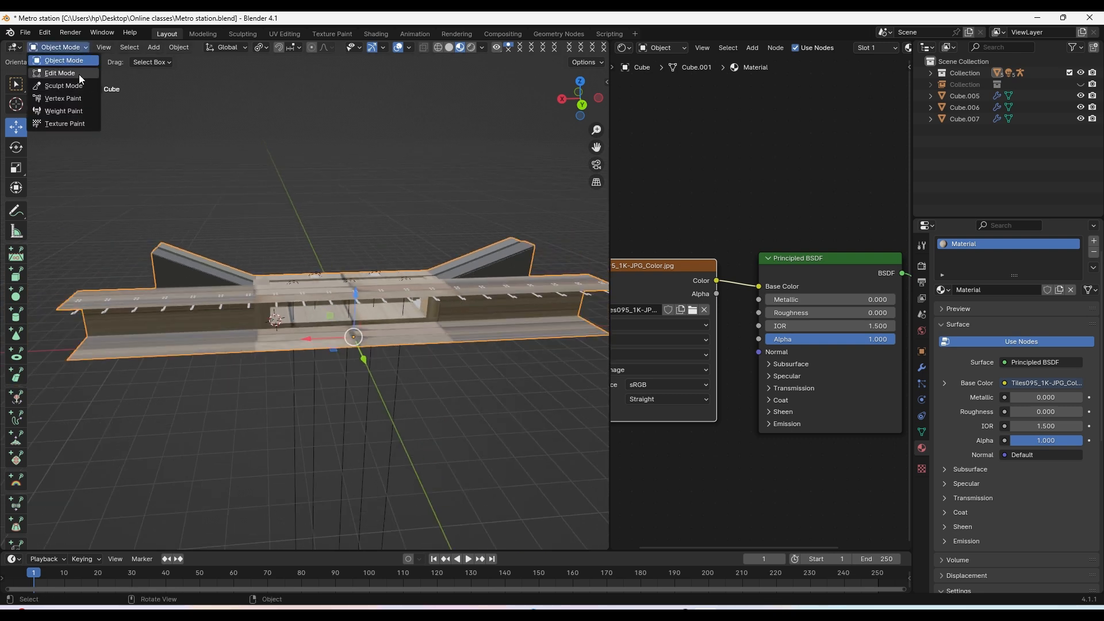
{"action": "left_click", "coordinate": [77, 73]}
{"action": "scroll", "coordinate": [502, 265], "scroll_direction": "up", "scroll_amount": 1}
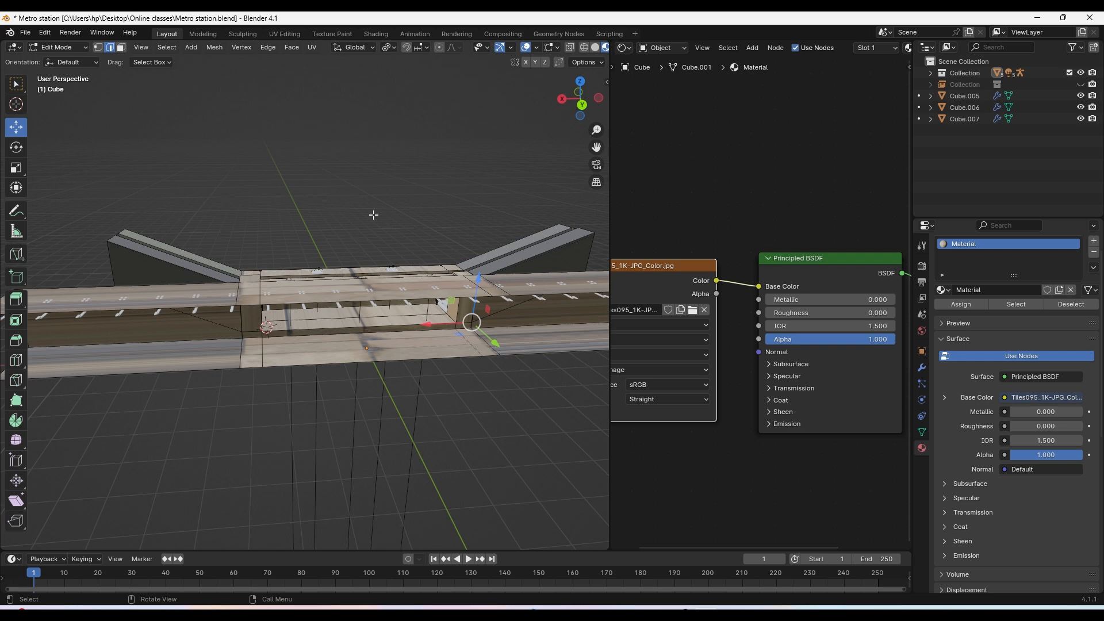
{"action": "key", "text": "a"}
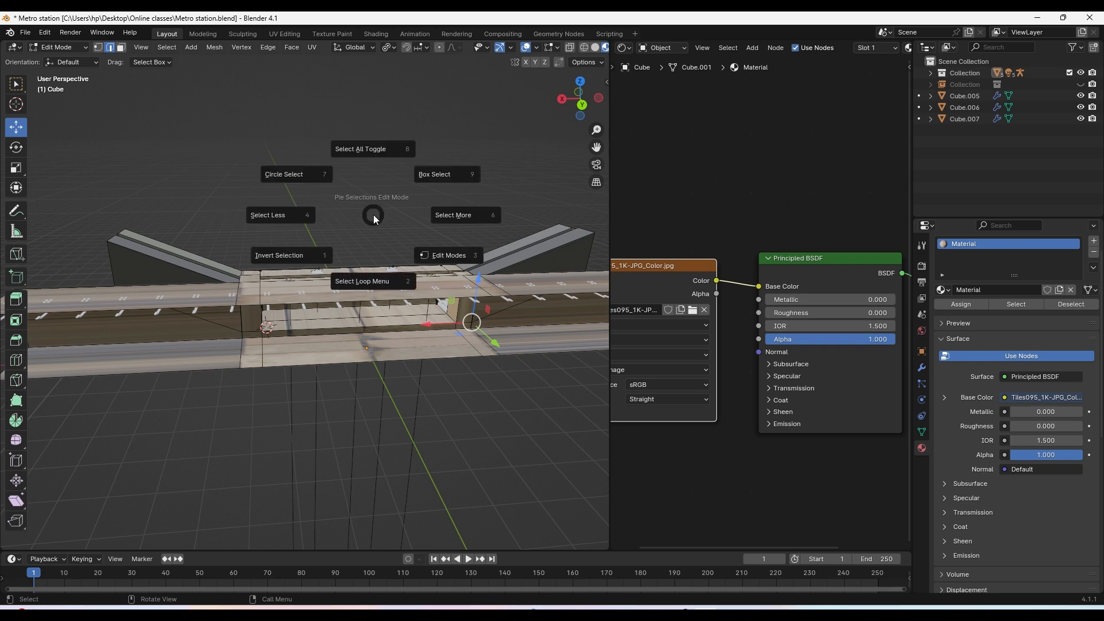
{"action": "left_click", "coordinate": [377, 150]}
{"action": "key", "text": "a"}
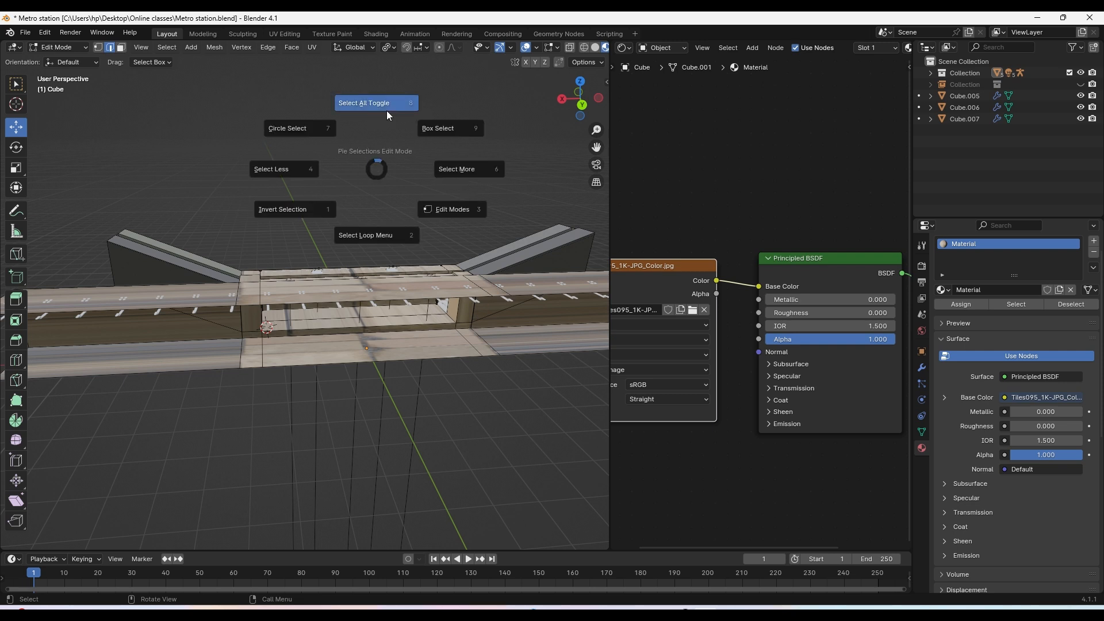
{"action": "left_click", "coordinate": [386, 112]}
Switch to face selection and make sure all the station's faces are selected
{"action": "left_click", "coordinate": [122, 48]}
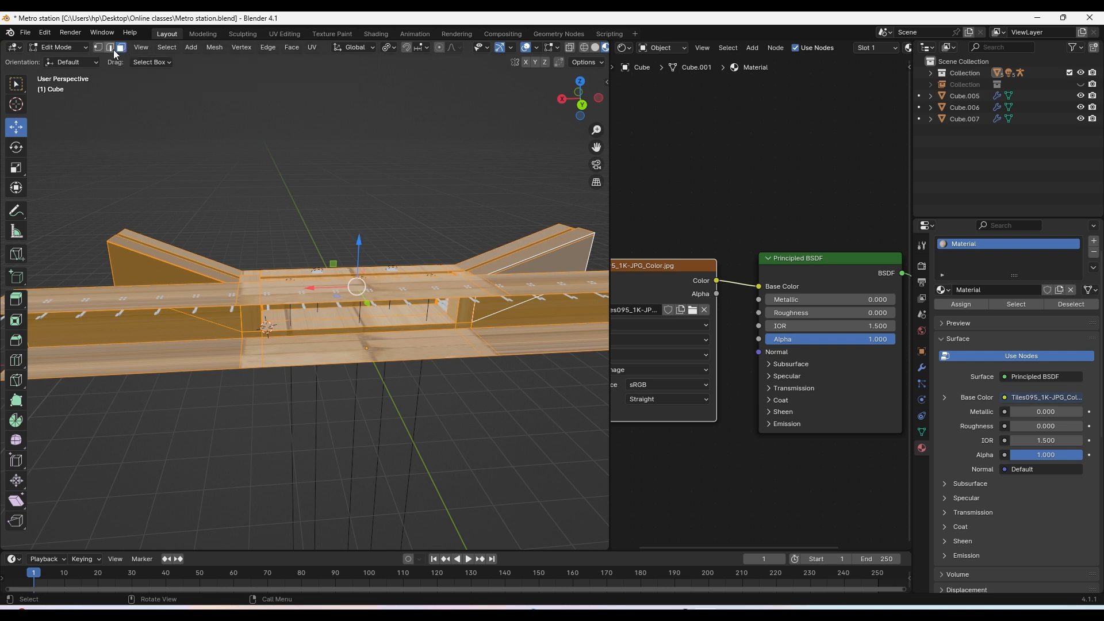
{"action": "key", "text": "a"}
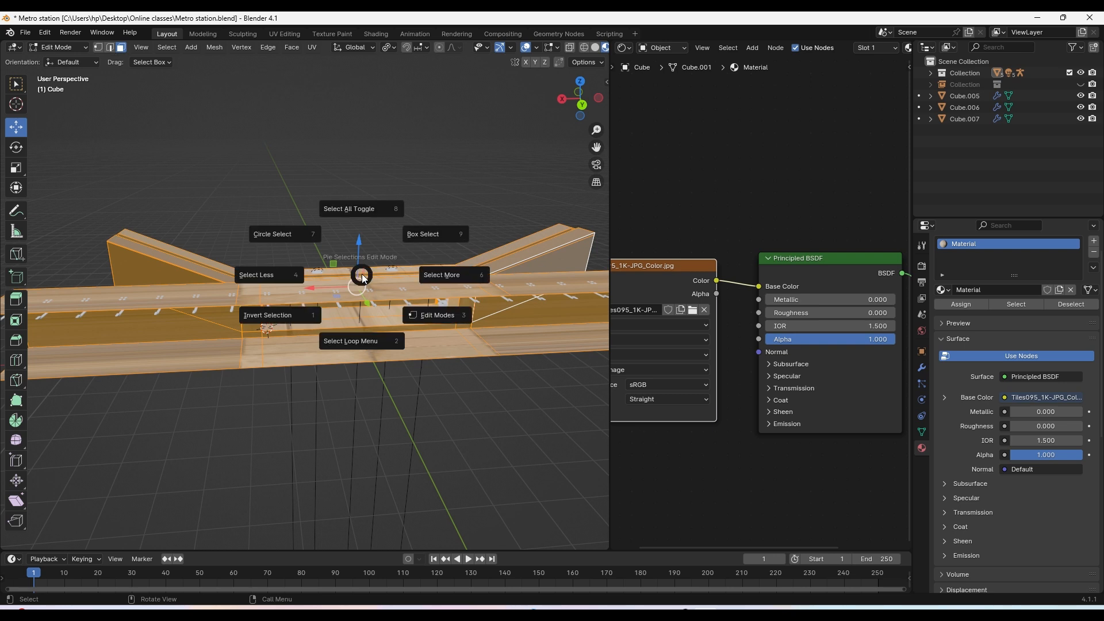
{"action": "left_click", "coordinate": [353, 227]}
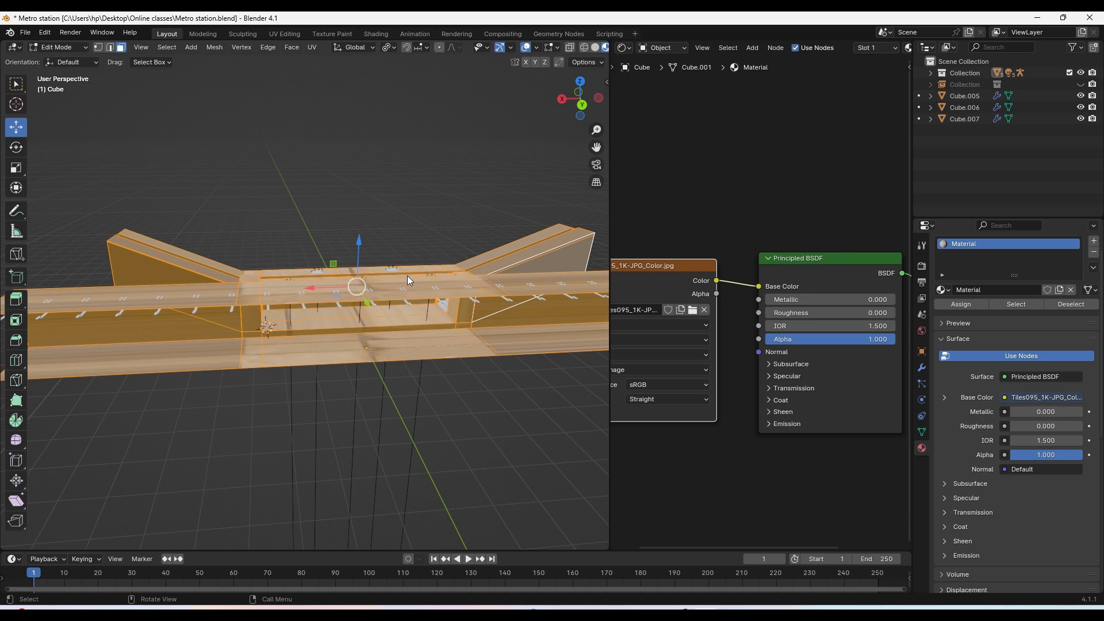
Unwrap the UVs of all selected station faces and widen the Shader Editor area
{"action": "key", "text": "u"}
{"action": "right_click", "coordinate": [352, 240]}
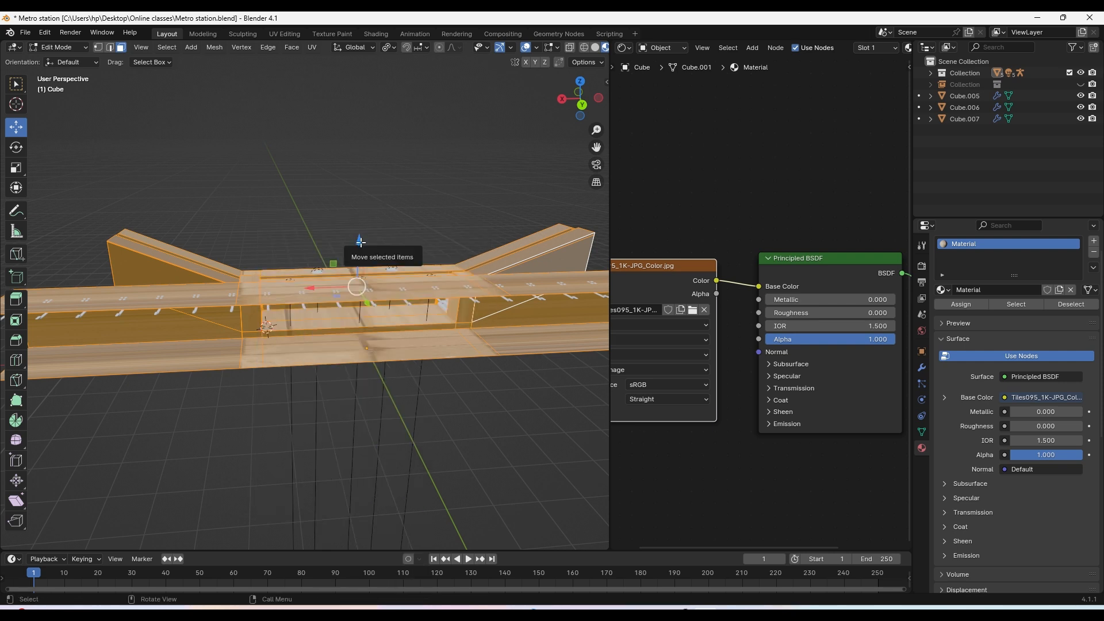
{"action": "key", "text": "u"}
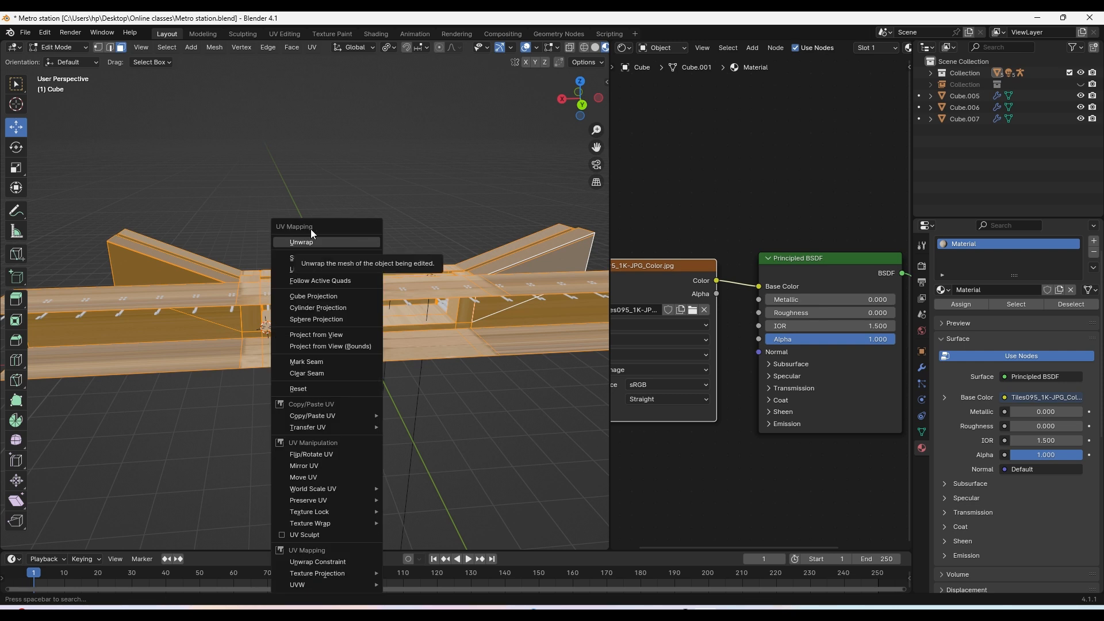
{"action": "right_click", "coordinate": [324, 150]}
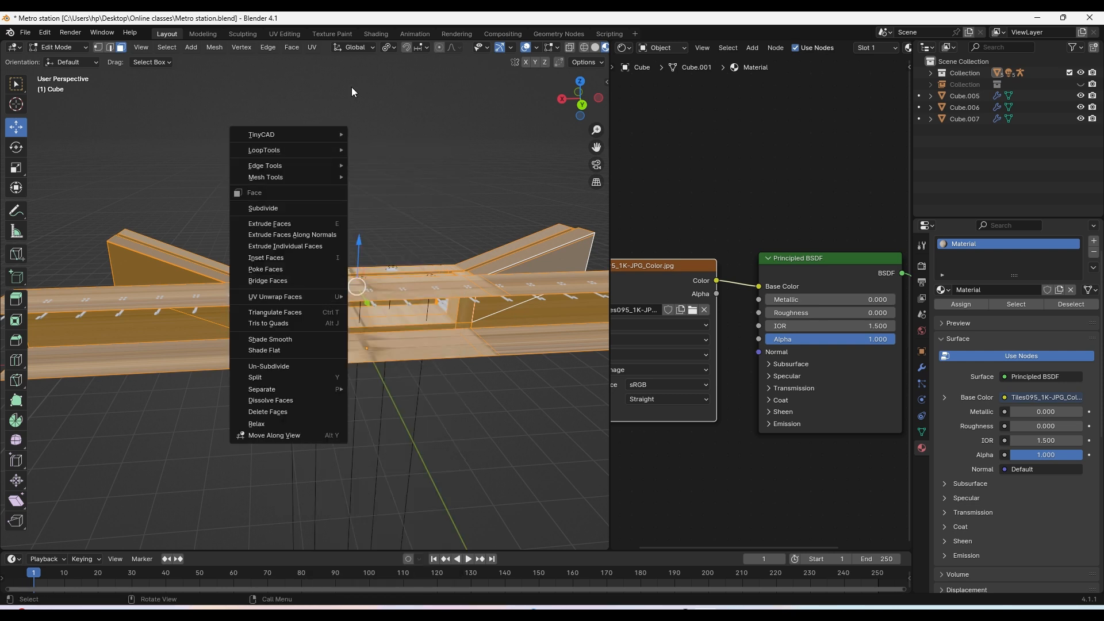
{"action": "right_click", "coordinate": [242, 101]}
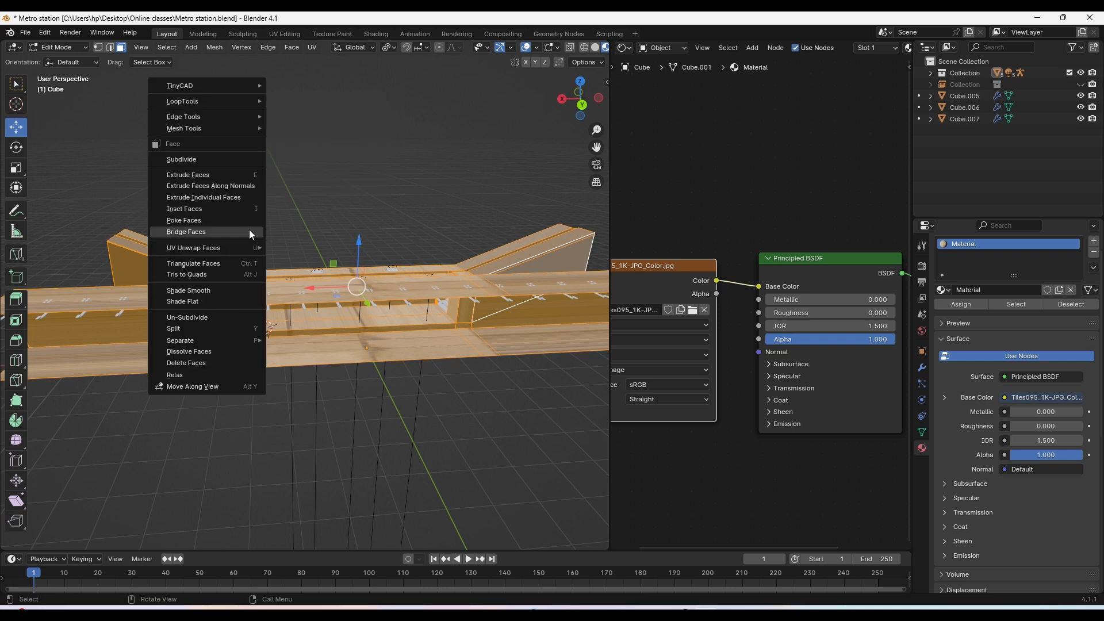
{"action": "mouse_move", "coordinate": [194, 251]}
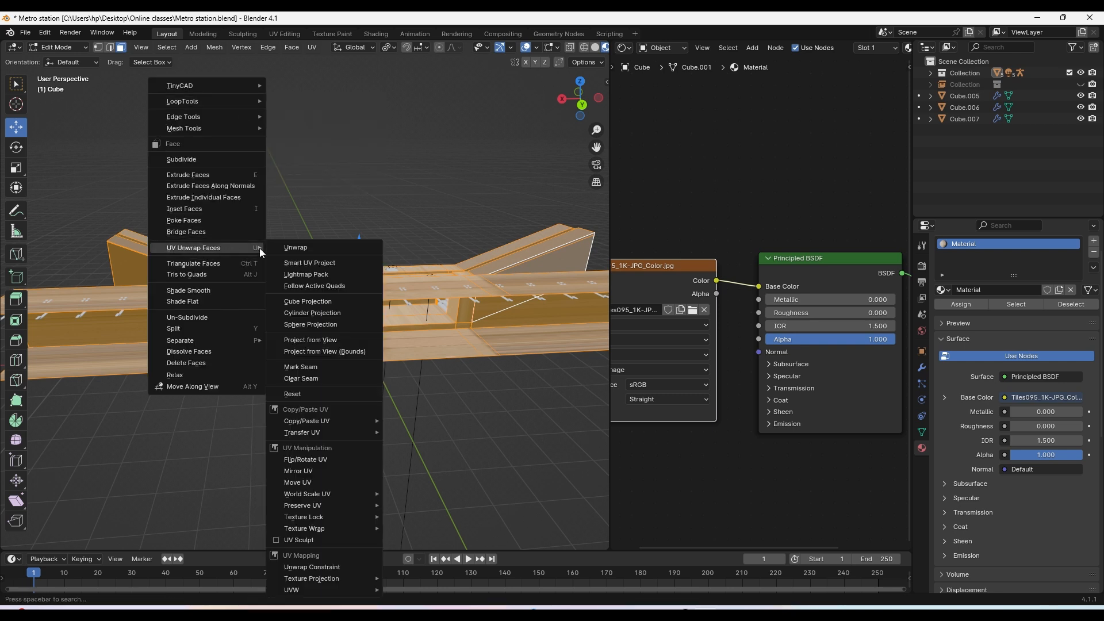
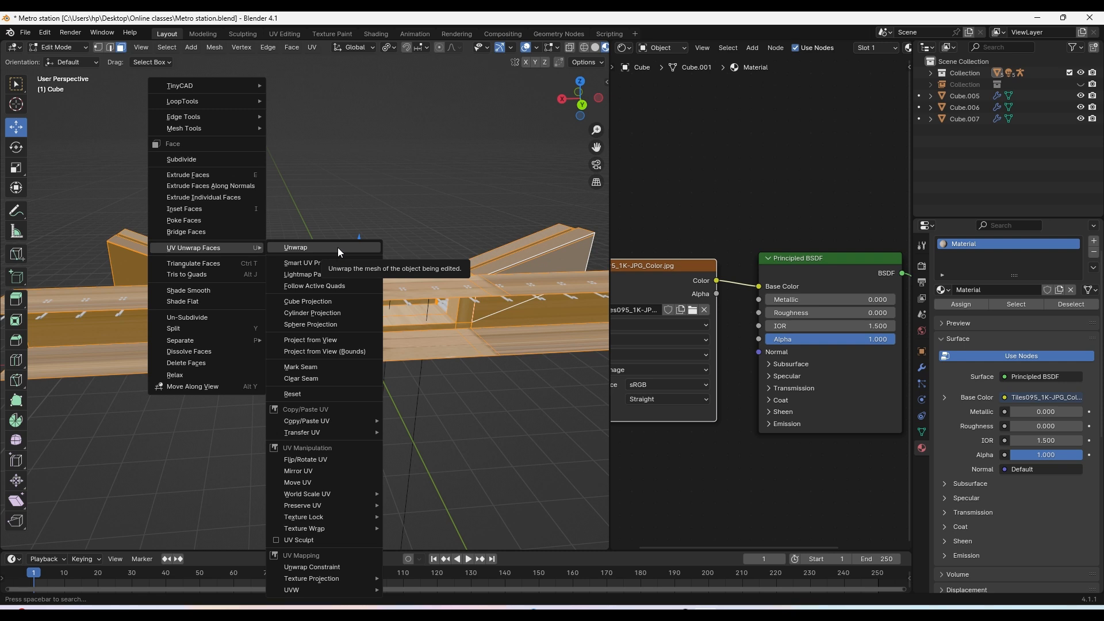
{"action": "left_click", "coordinate": [339, 252]}
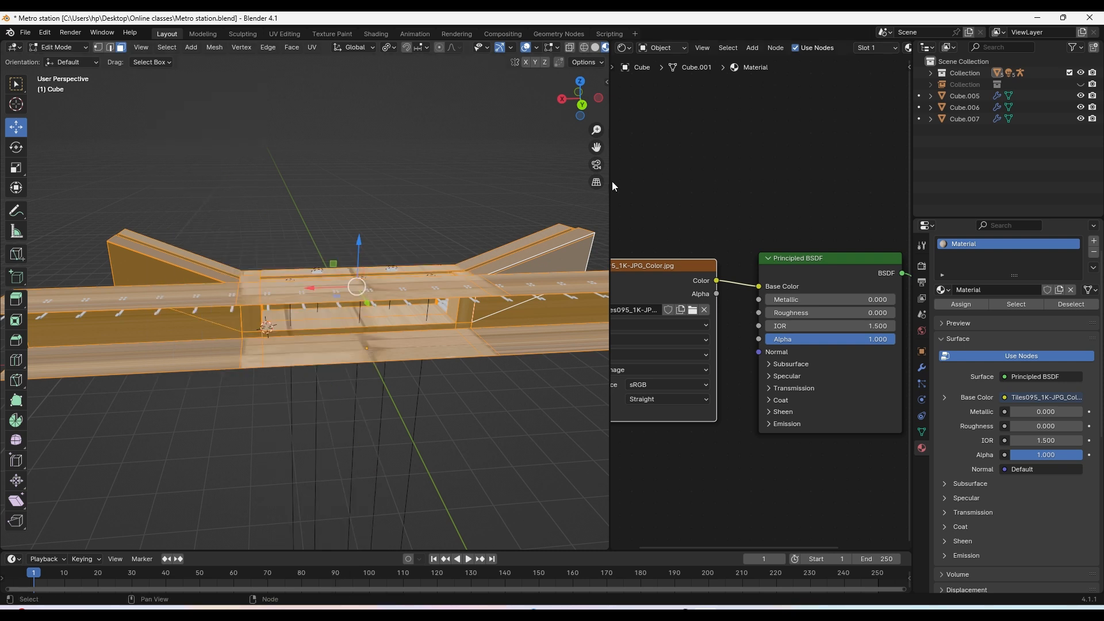
{"action": "left_click_drag", "start_coordinate": [608, 182], "coordinate": [421, 189]}
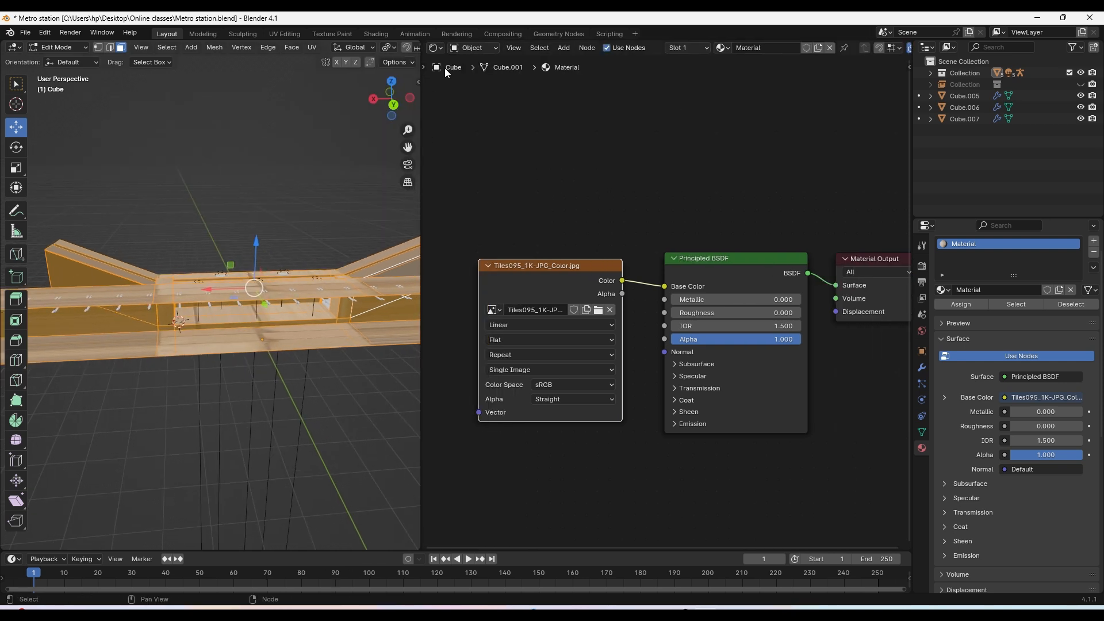
Change the Shader Editor area to the UV Editor and select all of the station's UV islands
{"action": "left_click", "coordinate": [435, 48]}
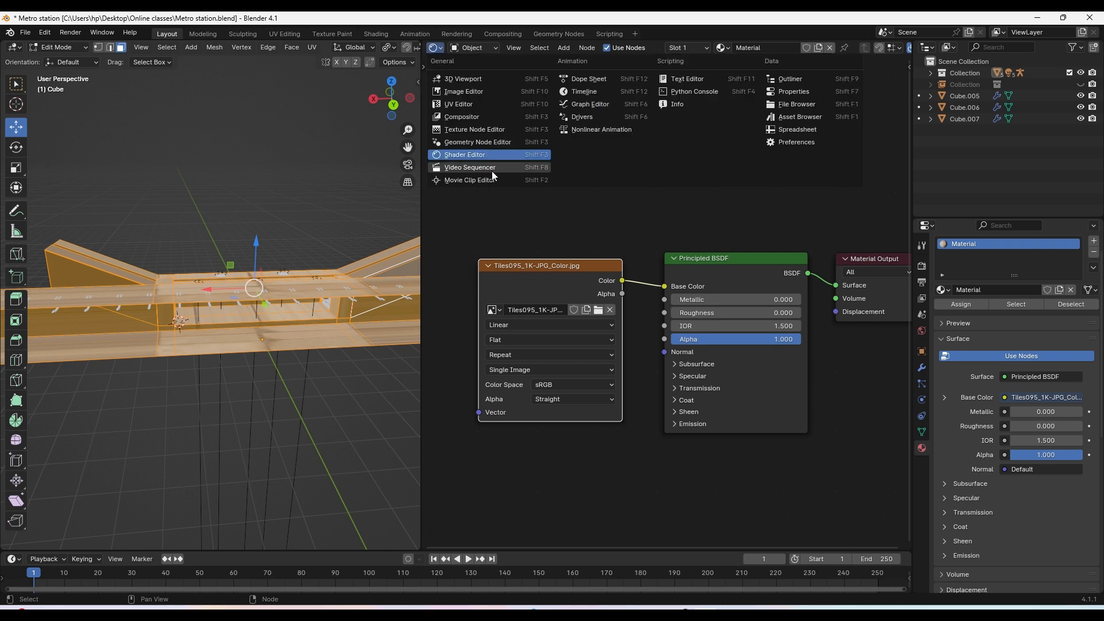
{"action": "left_click", "coordinate": [457, 104]}
{"action": "scroll", "coordinate": [661, 239], "scroll_direction": "down", "scroll_amount": 3}
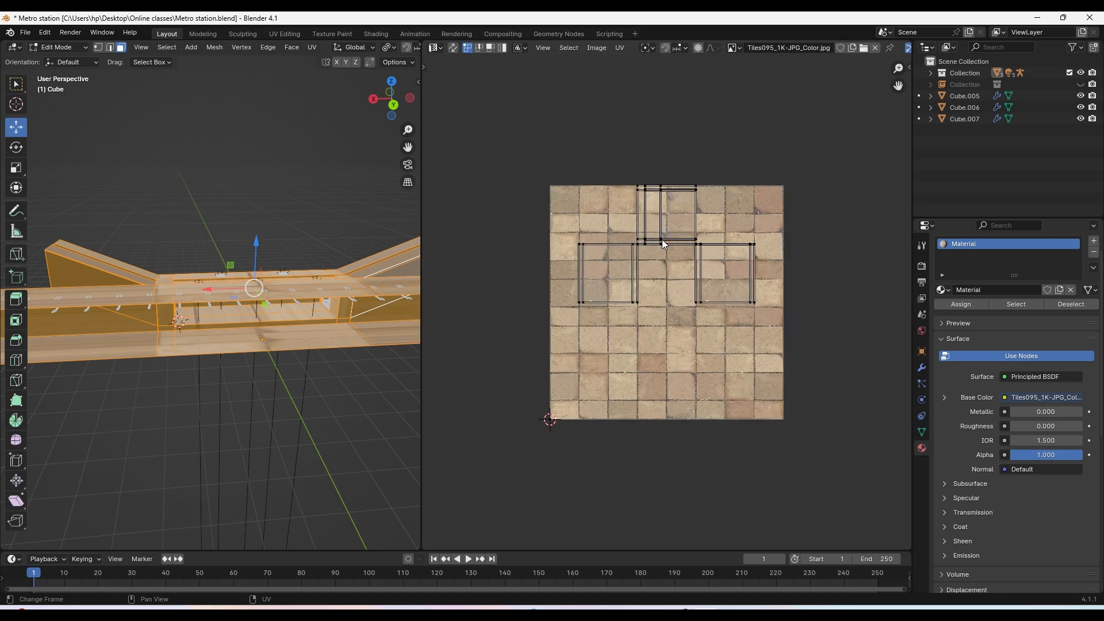
{"action": "scroll", "coordinate": [661, 240], "scroll_direction": "up", "scroll_amount": 1}
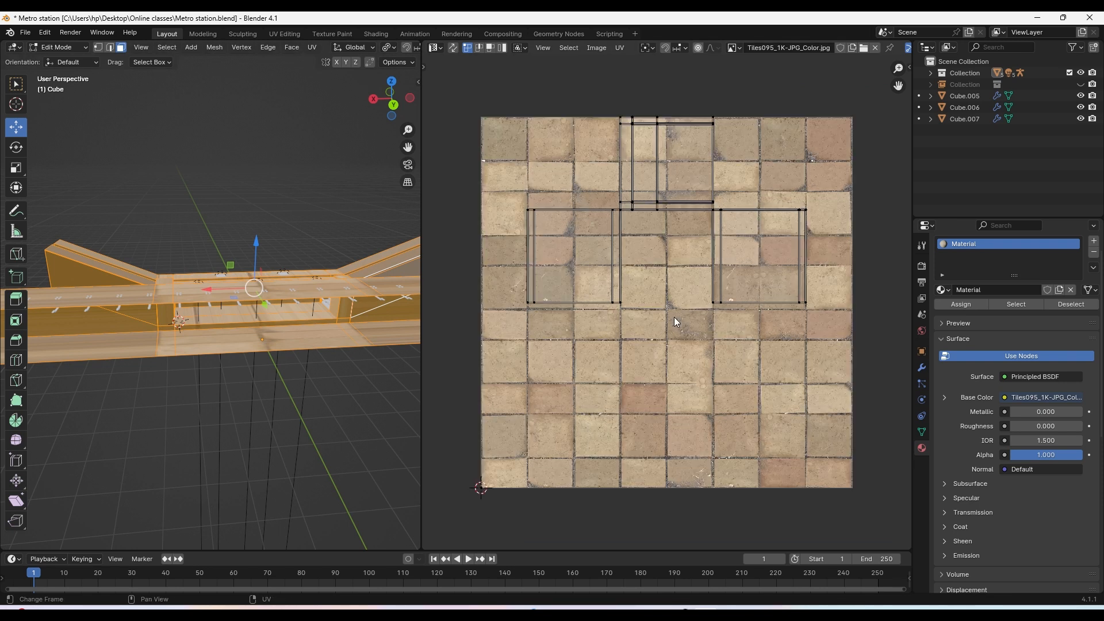
{"action": "key", "text": "a"}
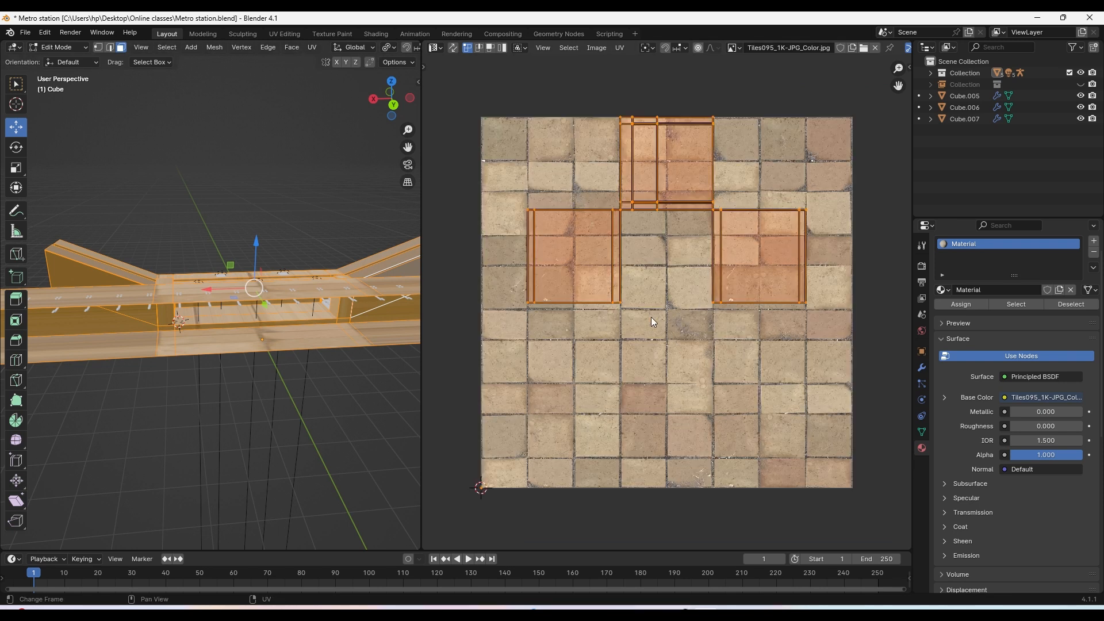
Try to move all of the station's UV islands together across the tile texture
{"action": "left_click", "coordinate": [647, 324]}
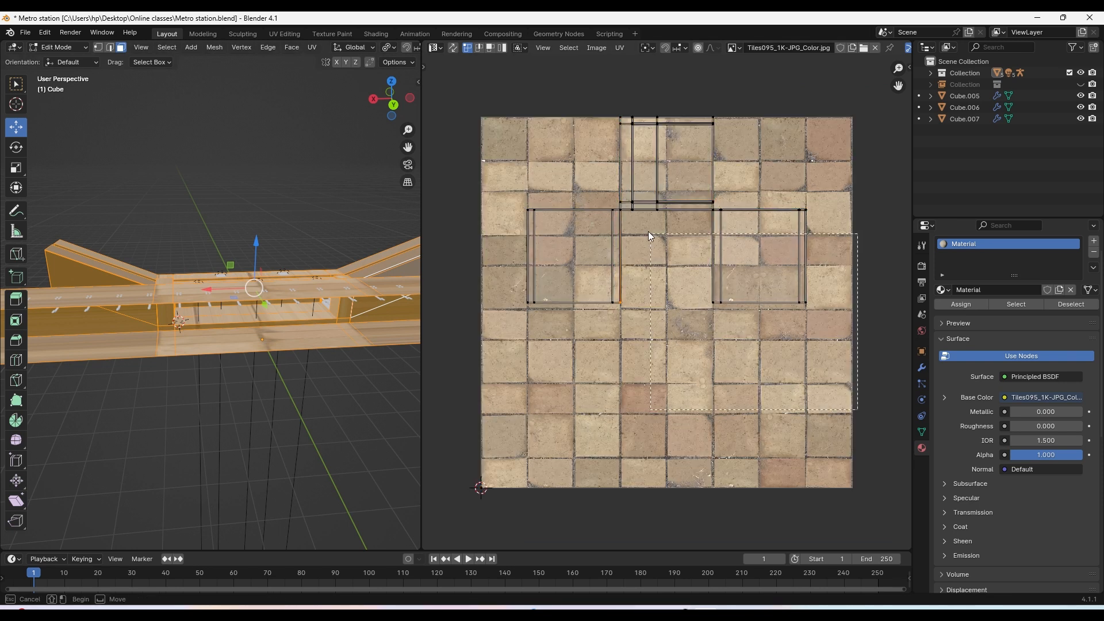
{"action": "left_click_drag", "start_coordinate": [501, 109], "coordinate": [685, 255]}
{"action": "key", "text": "g"}
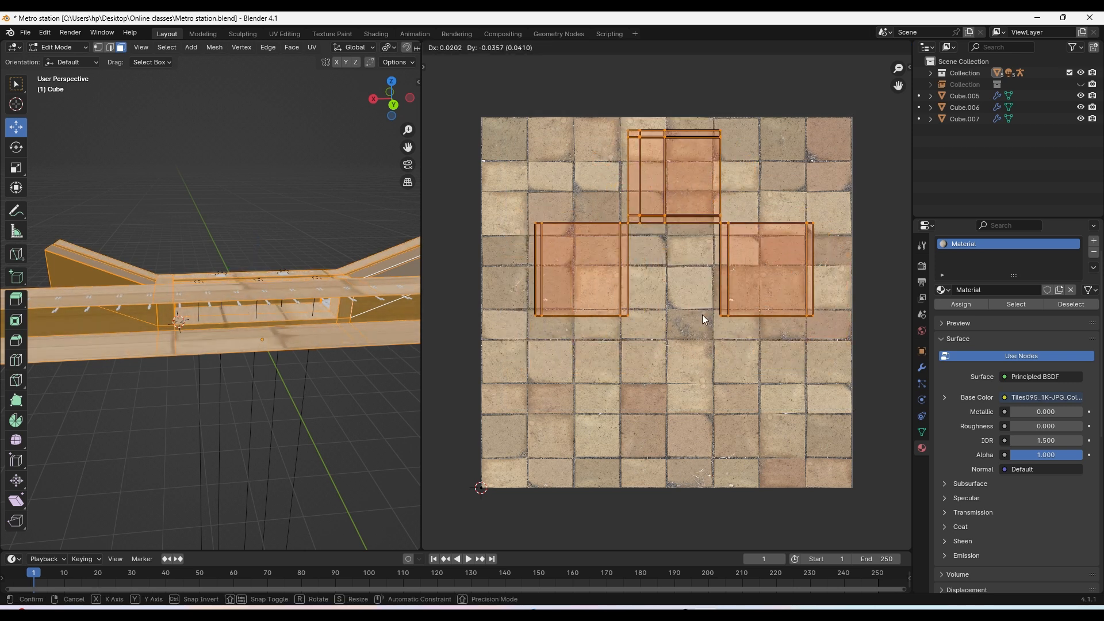
{"action": "left_click", "coordinate": [692, 299]}
Select the long lower side face at the station's end and move its UVs by about 0.043 in X and -0.025 in Y
{"action": "middle_click_drag", "start_coordinate": [322, 316], "coordinate": [250, 347]}
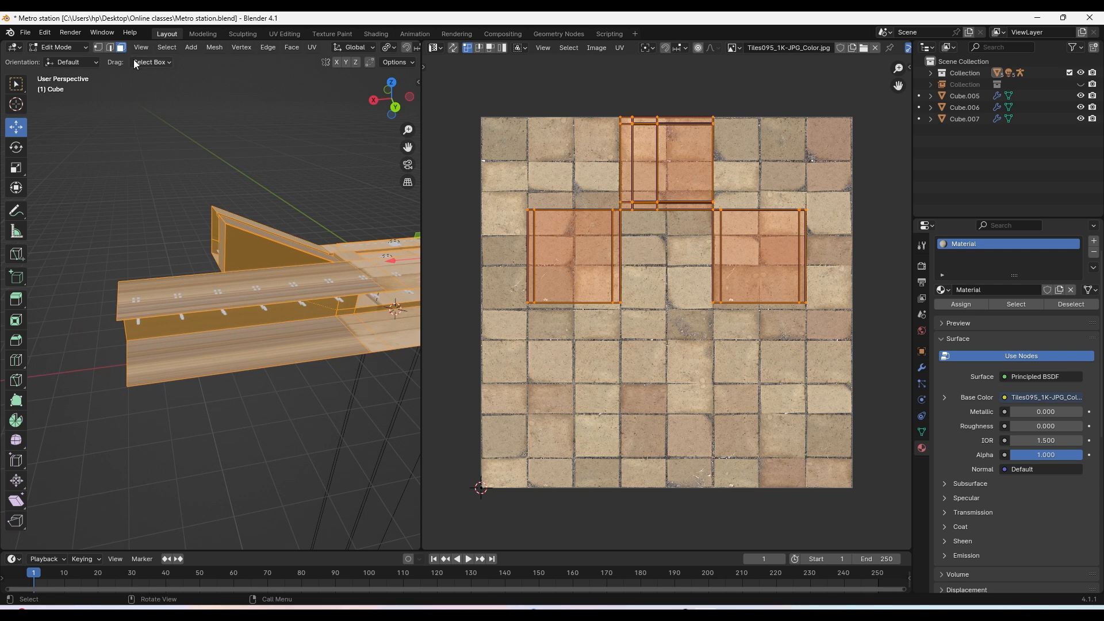
{"action": "left_click", "coordinate": [253, 352]}
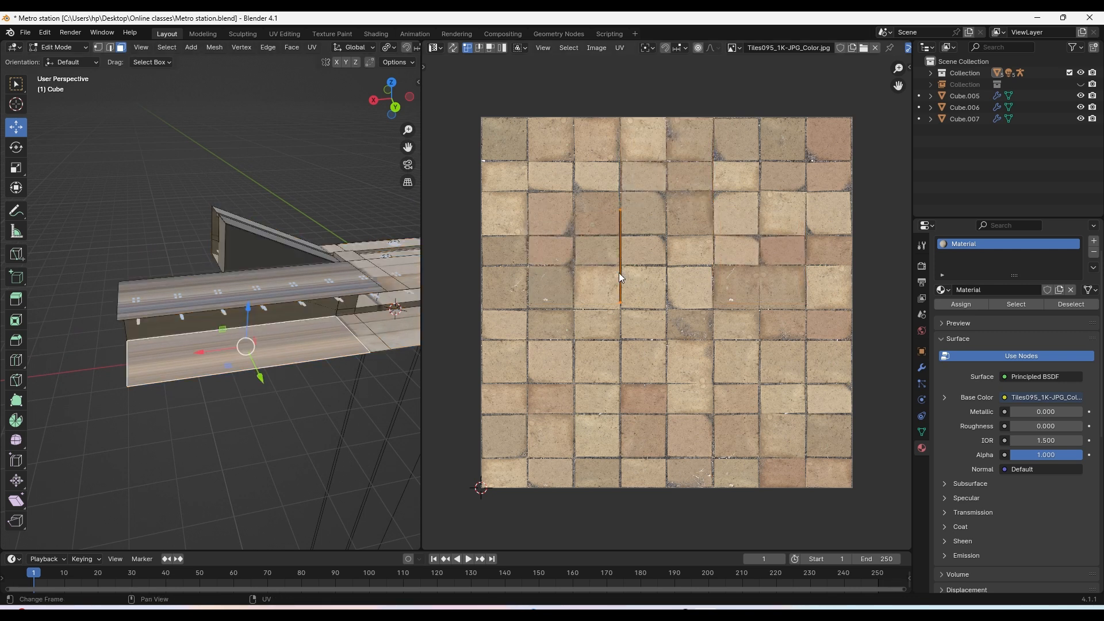
{"action": "key", "text": "g"}
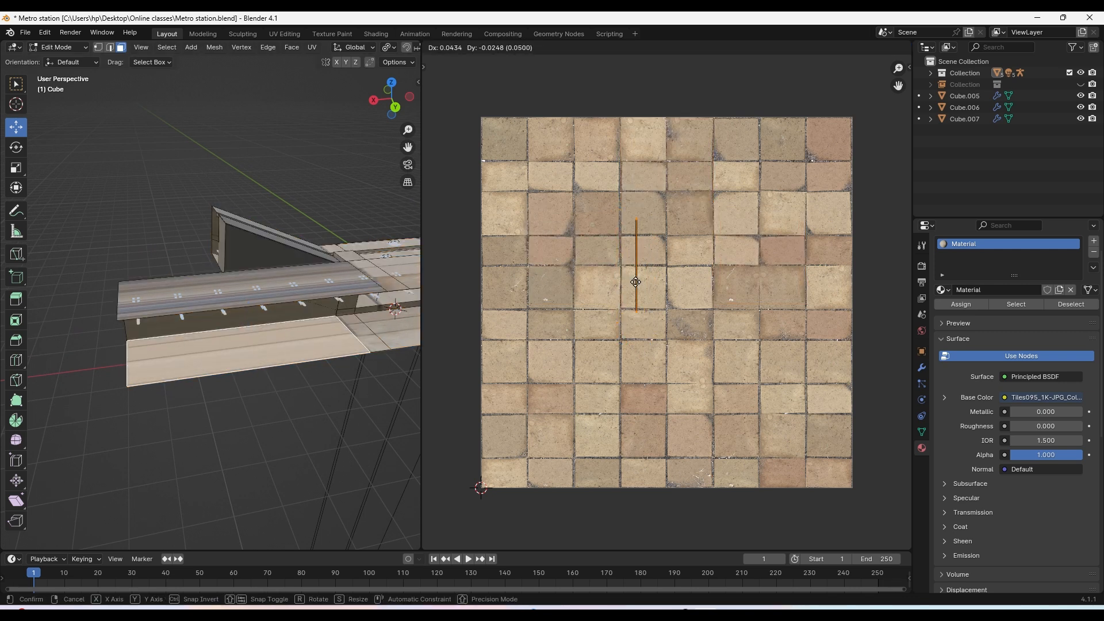
{"action": "left_click", "coordinate": [636, 283]}
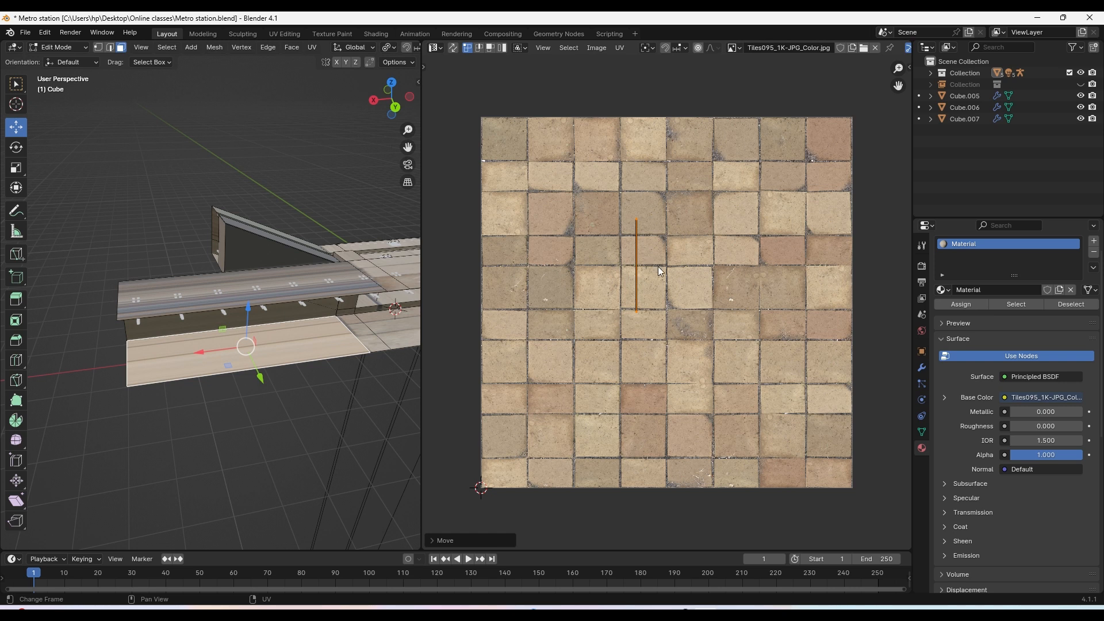
{"action": "key", "text": "s"}
{"action": "key", "text": "x"}
{"action": "right_click", "coordinate": [721, 268]}
Activate the Move tool in the UV Editor so its gizmo is available on the selected UVs
{"action": "key", "text": "t"}
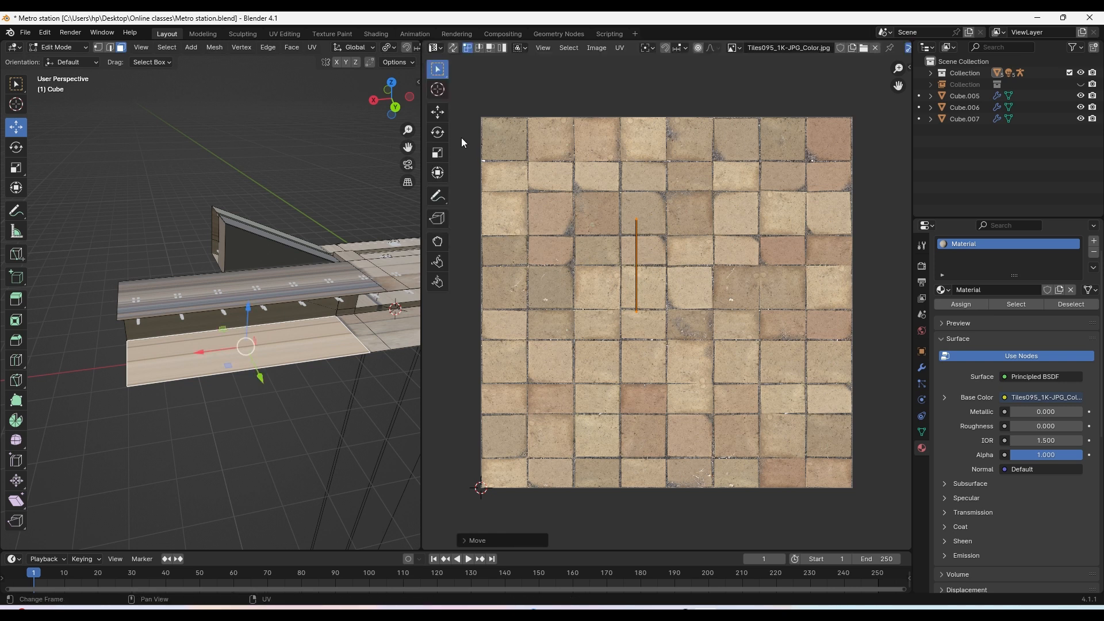
{"action": "left_click", "coordinate": [444, 115]}
{"action": "key", "text": "t"}
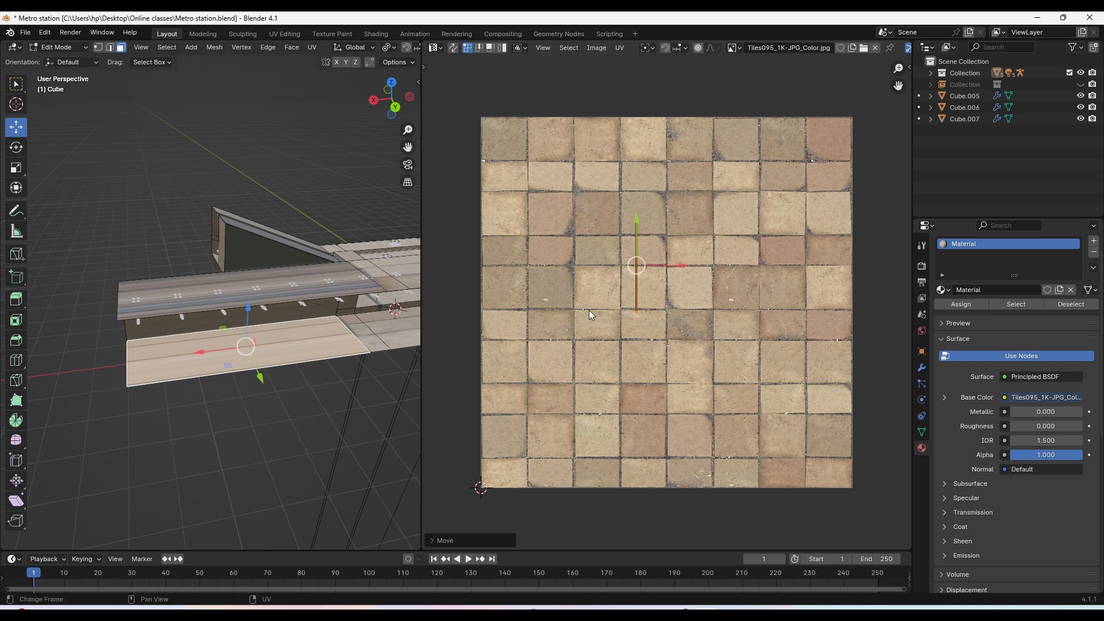
{"action": "key", "text": "t"}
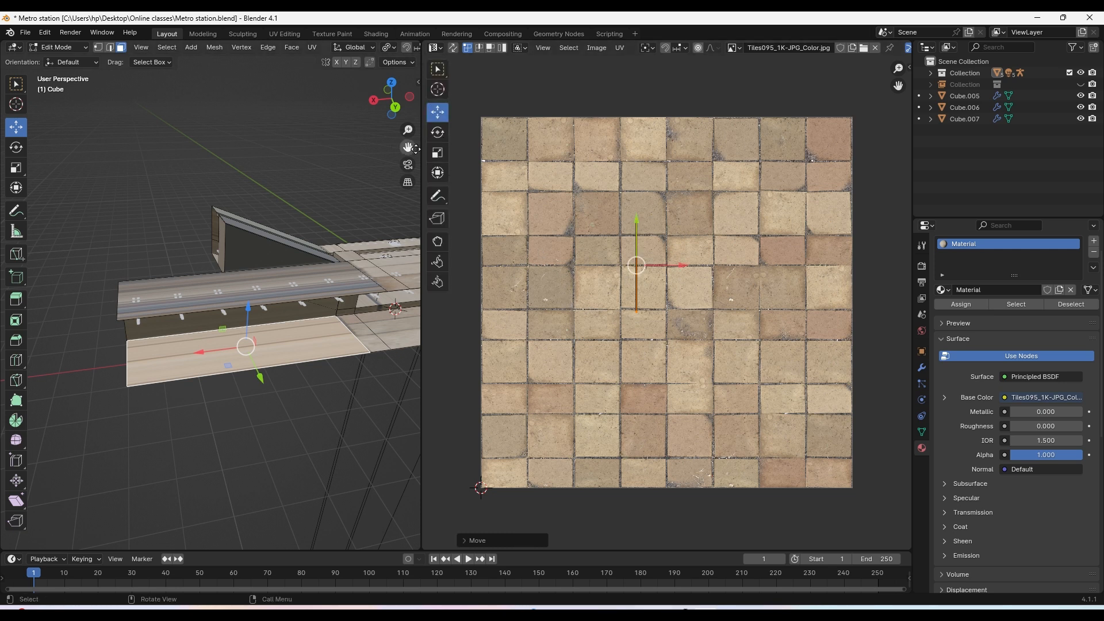
{"action": "key", "text": "t"}
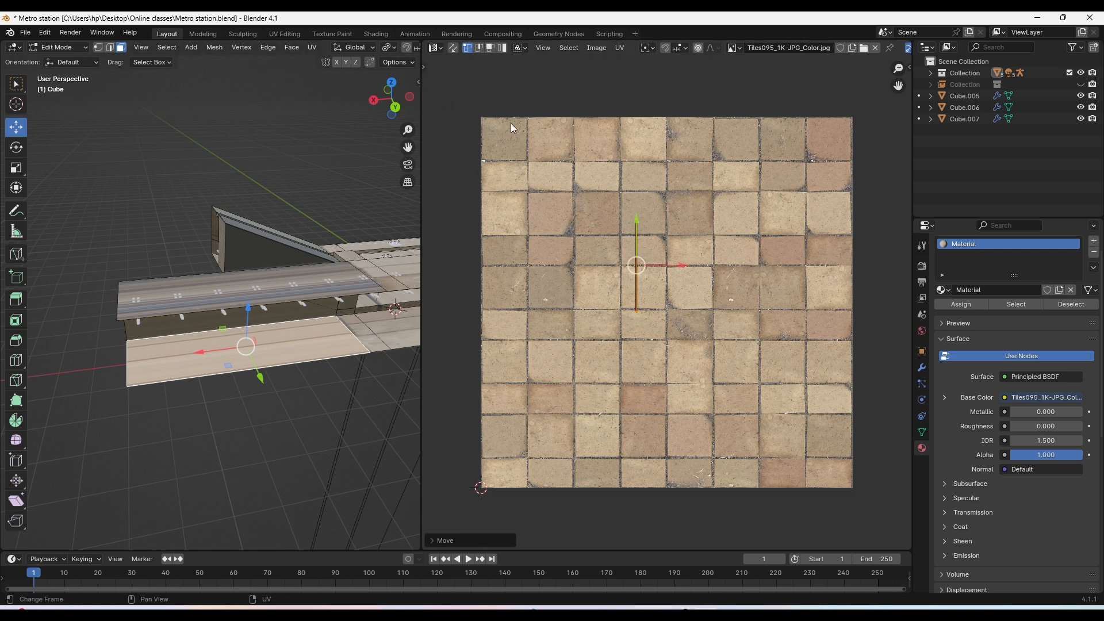
{"action": "key", "text": "t"}
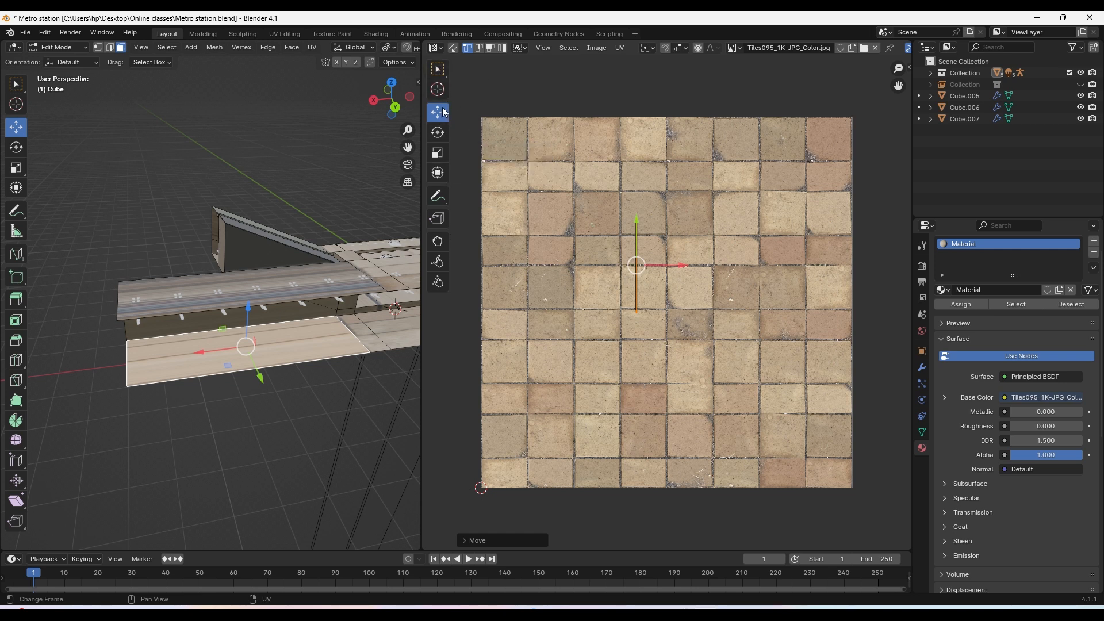
{"action": "key", "text": "t"}
Select all faces of the station mesh in Edit Mode
{"action": "scroll", "coordinate": [306, 313], "scroll_direction": "down", "scroll_amount": 2}
{"action": "scroll", "coordinate": [306, 313], "scroll_direction": "down", "scroll_amount": 4}
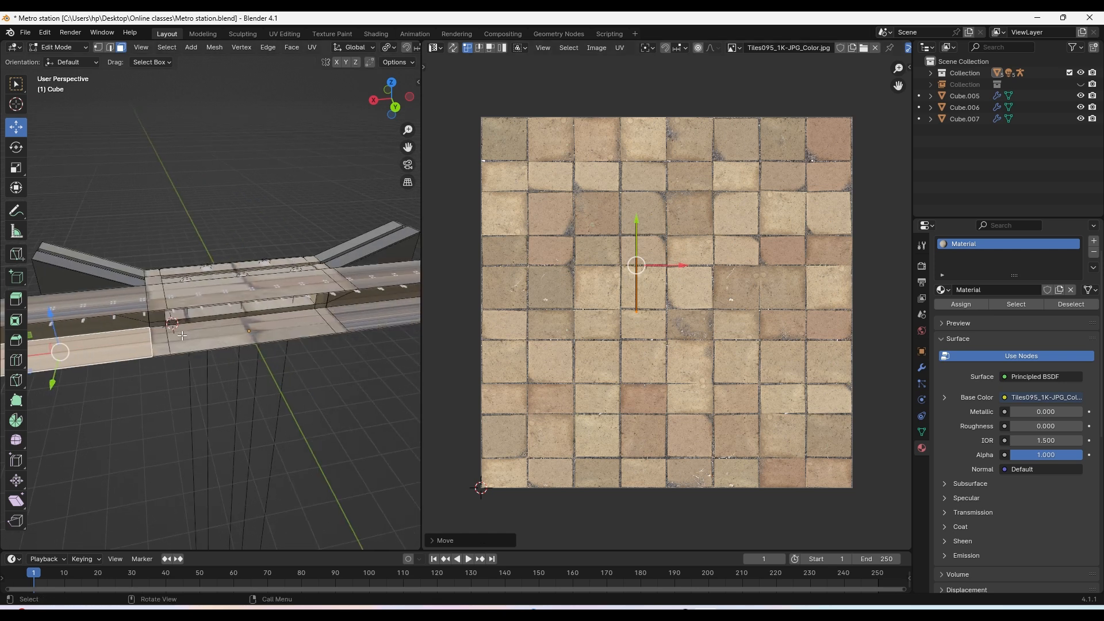
{"action": "middle_click_drag", "start_coordinate": [289, 350], "coordinate": [268, 296]}
{"action": "key", "text": "a"}
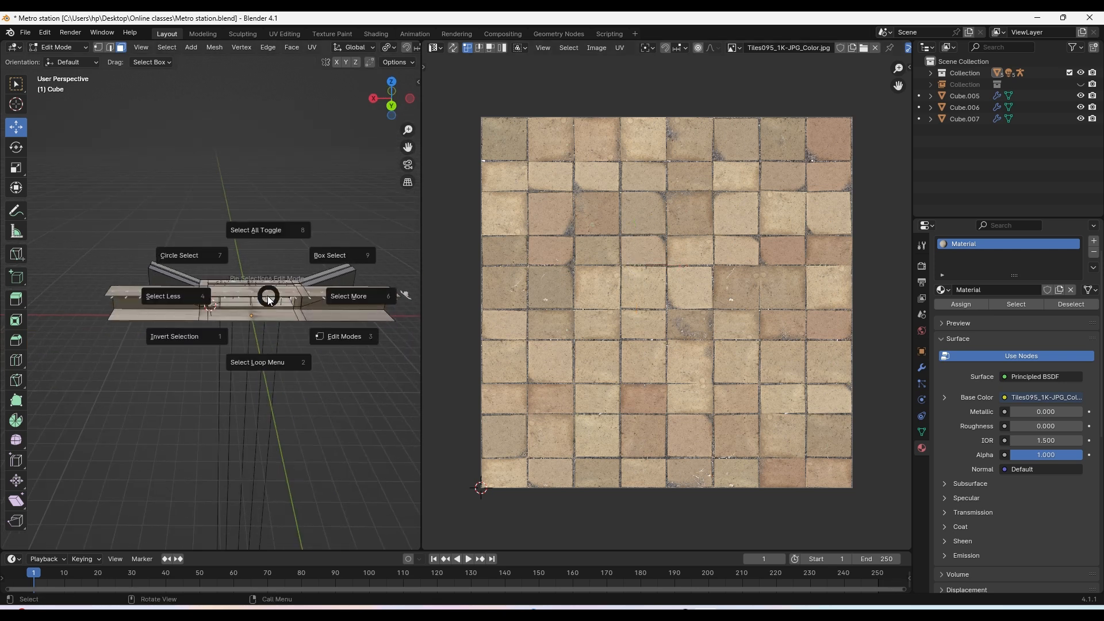
{"action": "left_click", "coordinate": [276, 231]}
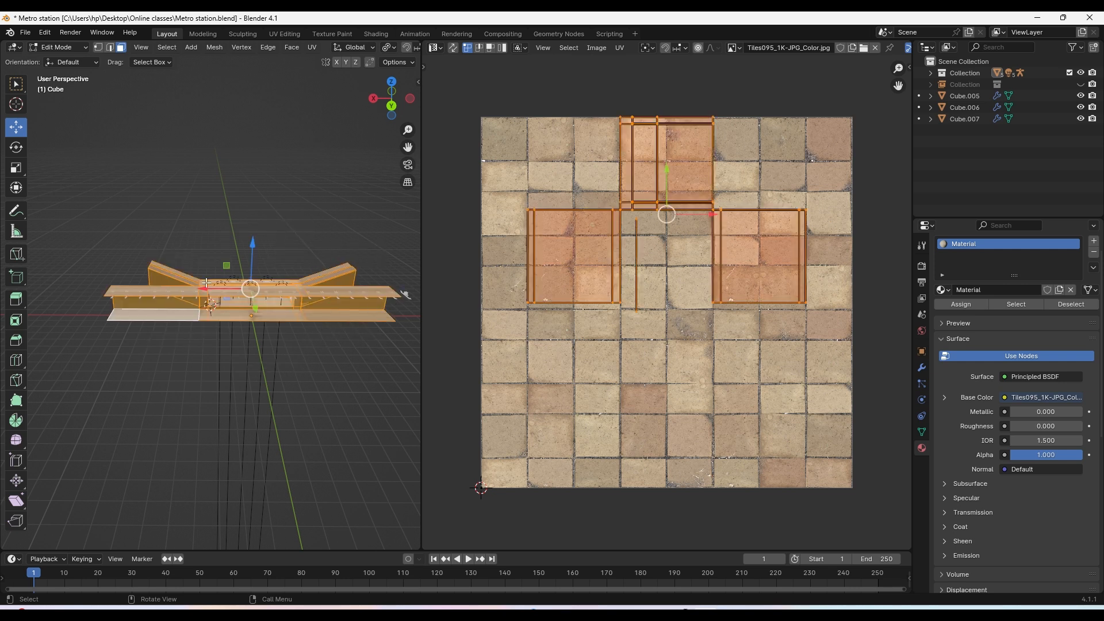
Unwrap all selected faces of the station mesh with Smart UV Project
{"action": "scroll", "coordinate": [250, 271], "scroll_direction": "up", "scroll_amount": 3}
{"action": "right_click", "coordinate": [249, 271]}
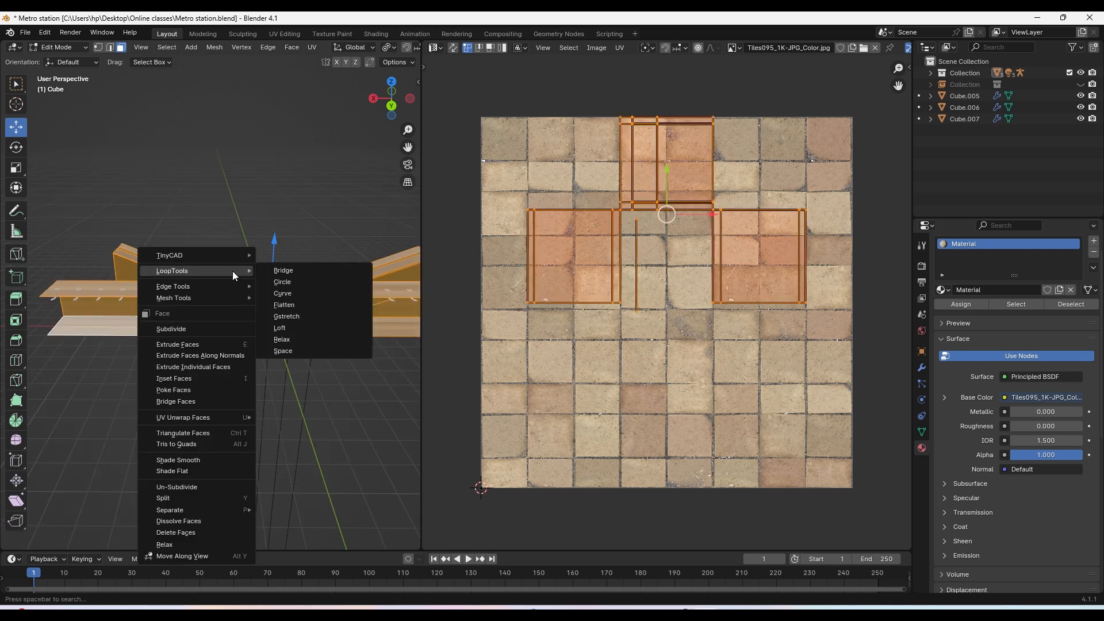
{"action": "mouse_move", "coordinate": [166, 419]}
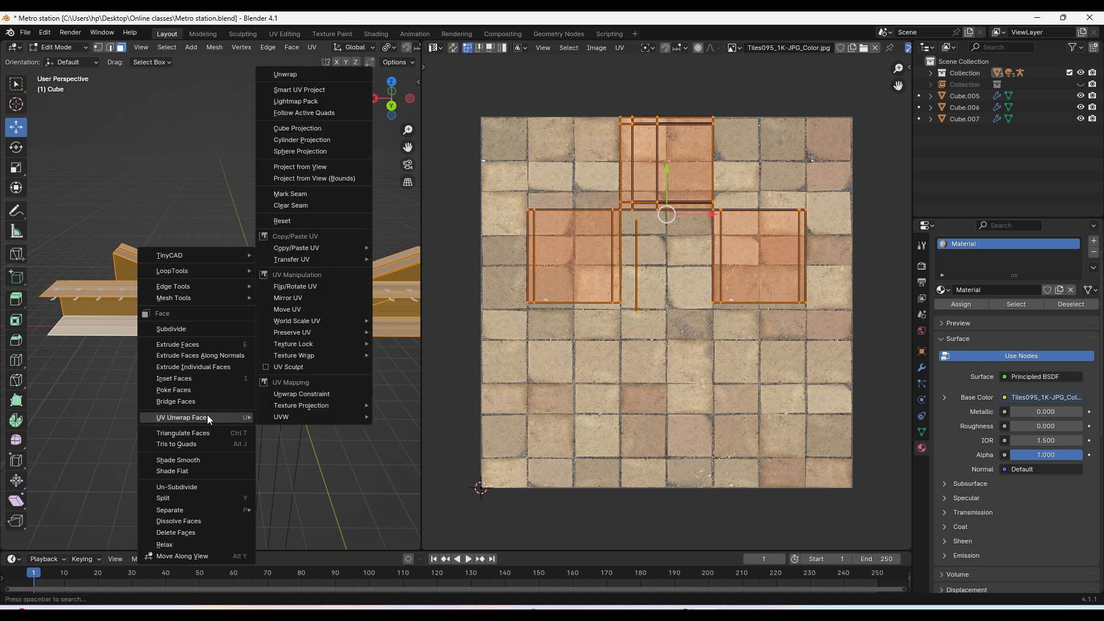
{"action": "left_click", "coordinate": [313, 91]}
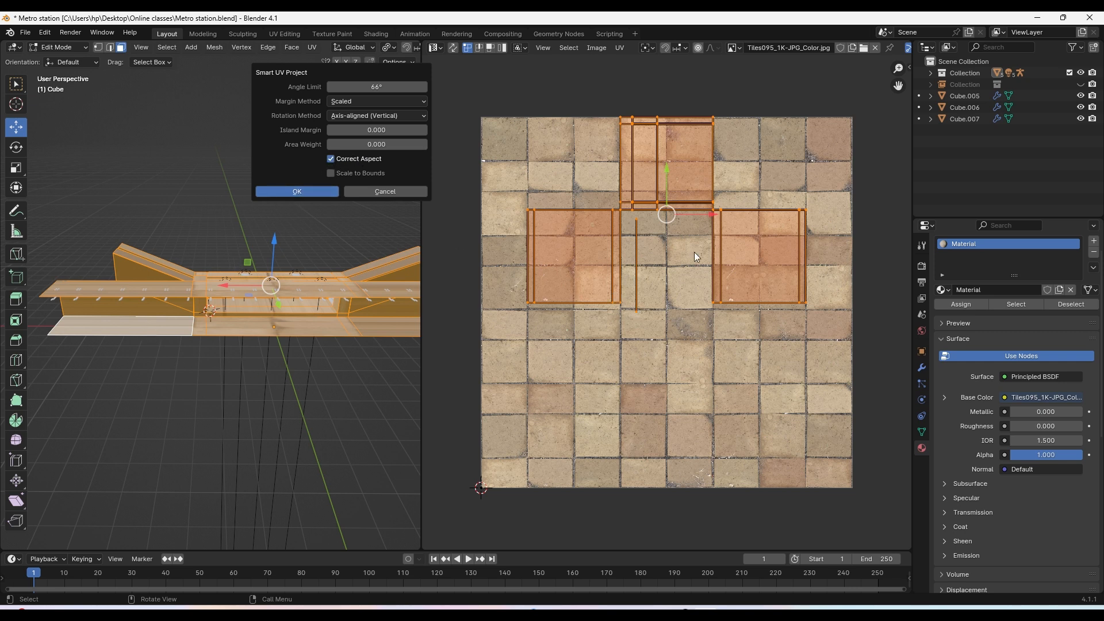
{"action": "left_click", "coordinate": [304, 195]}
Examine how the tile texture maps onto the station's floors, walls and roof from several angles and distances
{"action": "middle_click_drag", "start_coordinate": [230, 310], "coordinate": [310, 324]}
{"action": "scroll", "coordinate": [170, 302], "scroll_direction": "up", "scroll_amount": 3}
{"action": "middle_click_drag", "start_coordinate": [310, 325], "coordinate": [284, 416]}
{"action": "scroll", "coordinate": [310, 340], "scroll_direction": "down", "scroll_amount": 2}
{"action": "scroll", "coordinate": [247, 373], "scroll_direction": "up", "scroll_amount": 1}
{"action": "scroll", "coordinate": [288, 311], "scroll_direction": "up", "scroll_amount": 5}
{"action": "scroll", "coordinate": [285, 416], "scroll_direction": "down", "scroll_amount": 2}
{"action": "scroll", "coordinate": [196, 299], "scroll_direction": "down", "scroll_amount": 5}
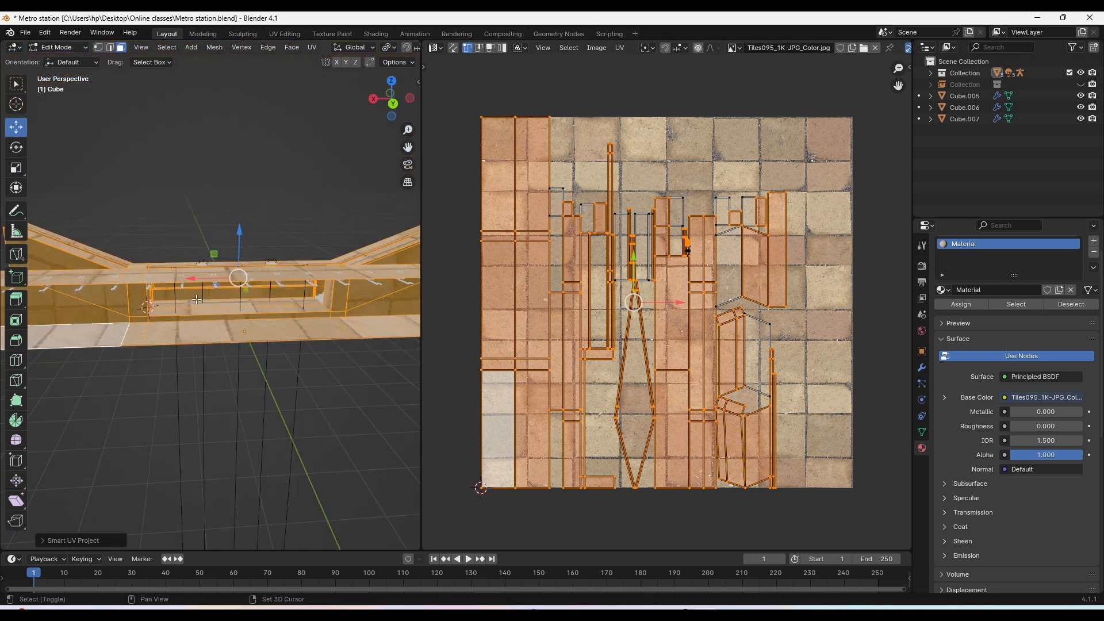
{"action": "middle_click_drag", "start_coordinate": [196, 300], "coordinate": [115, 290], "text": "shift"}
{"action": "scroll", "coordinate": [204, 334], "scroll_direction": "up", "scroll_amount": 3}
{"action": "scroll", "coordinate": [214, 315], "scroll_direction": "up", "scroll_amount": 2}
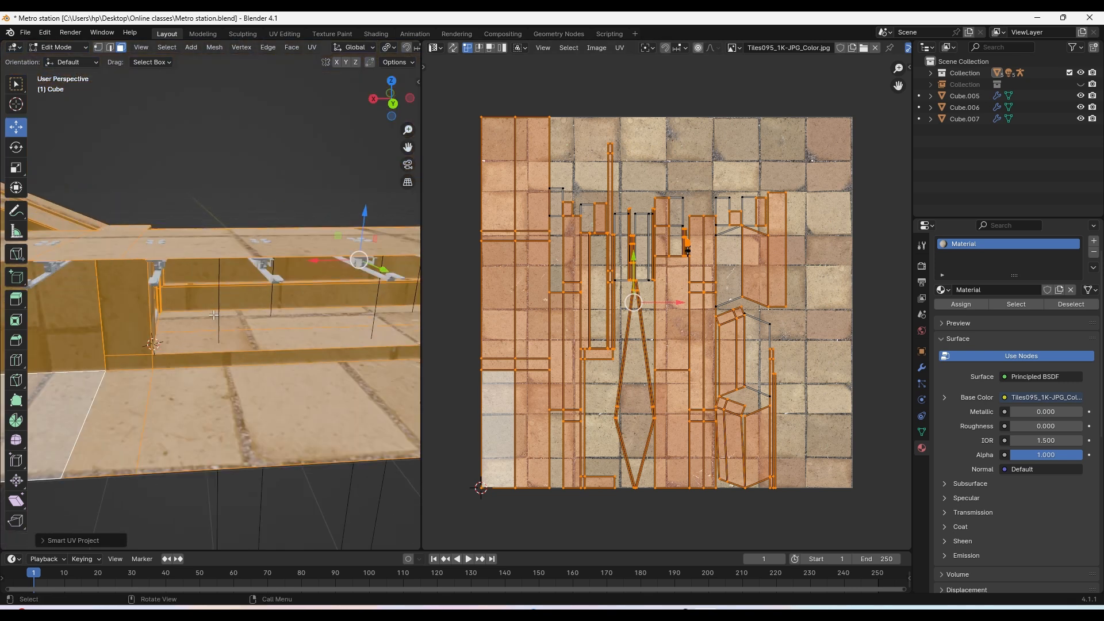
{"action": "middle_click_drag", "start_coordinate": [214, 315], "coordinate": [357, 344], "text": "shift"}
{"action": "scroll", "coordinate": [261, 332], "scroll_direction": "down", "scroll_amount": 2}
{"action": "scroll", "coordinate": [249, 332], "scroll_direction": "down", "scroll_amount": 4}
{"action": "scroll", "coordinate": [249, 332], "scroll_direction": "up", "scroll_amount": 5}
{"action": "scroll", "coordinate": [267, 335], "scroll_direction": "down", "scroll_amount": 6}
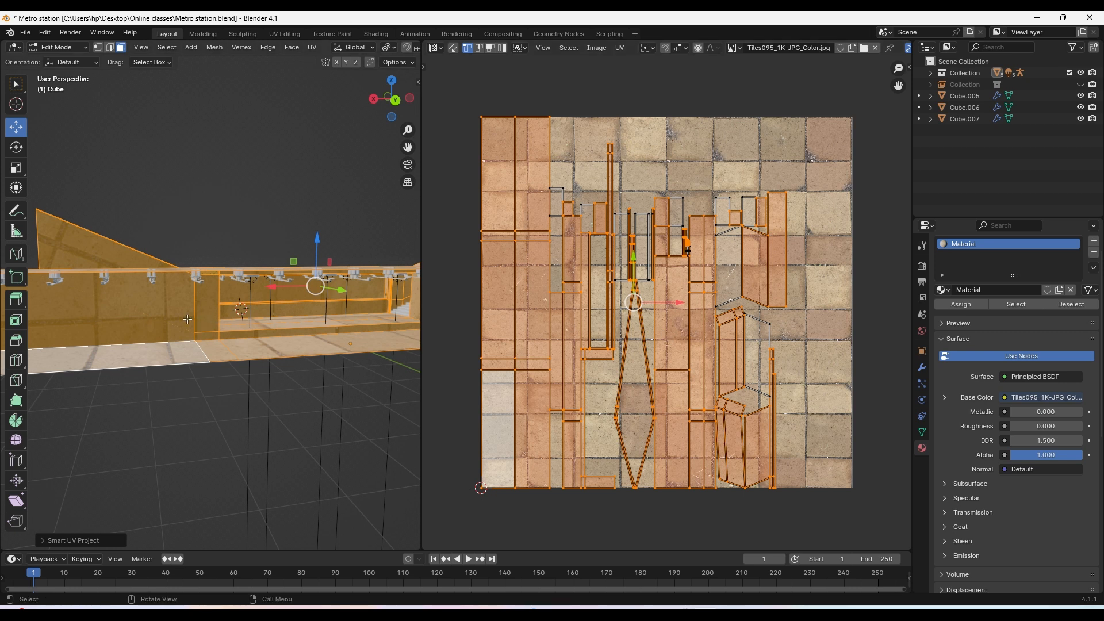
Apply the standard Unwrap to all faces of the station mesh and check the texture on the model
{"action": "right_click", "coordinate": [174, 290]}
{"action": "mouse_move", "coordinate": [161, 290]}
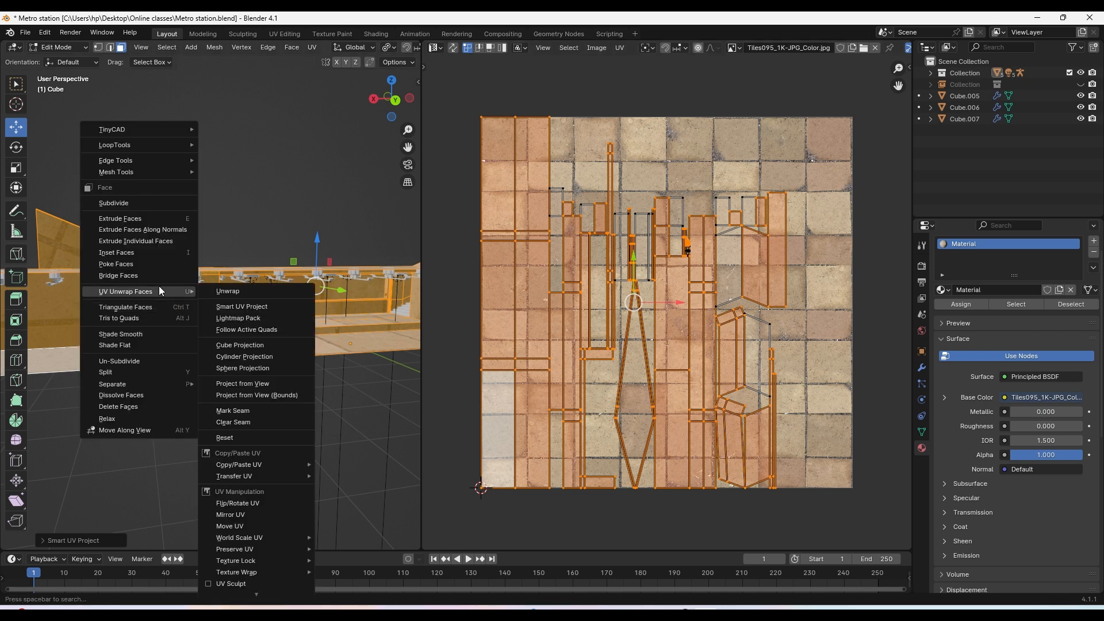
{"action": "left_click", "coordinate": [258, 293]}
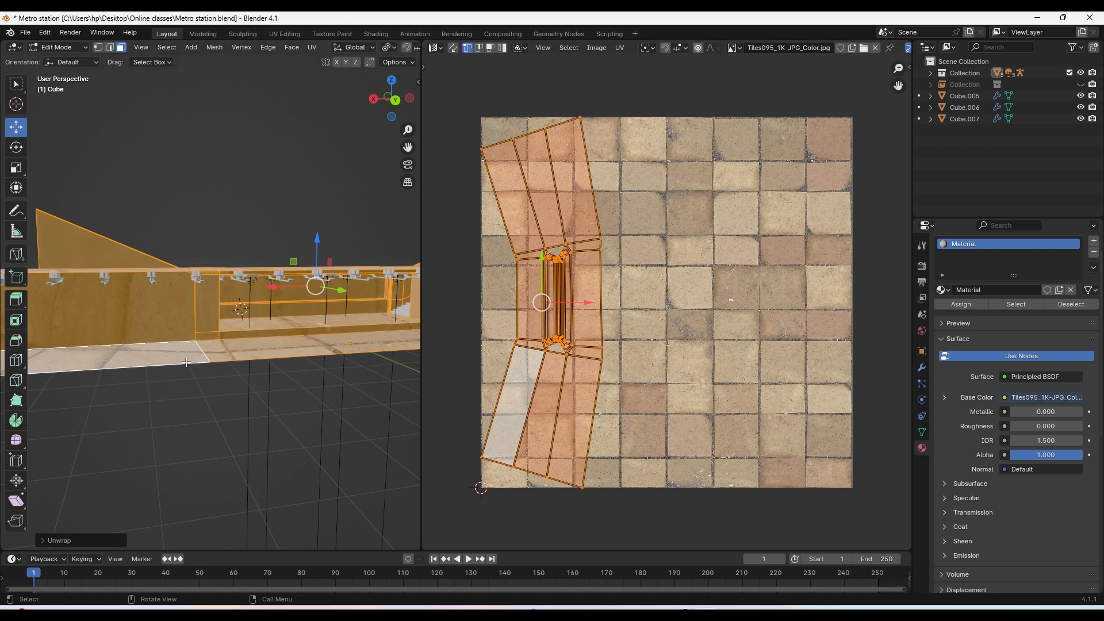
{"action": "middle_click_drag", "start_coordinate": [269, 317], "coordinate": [320, 332]}
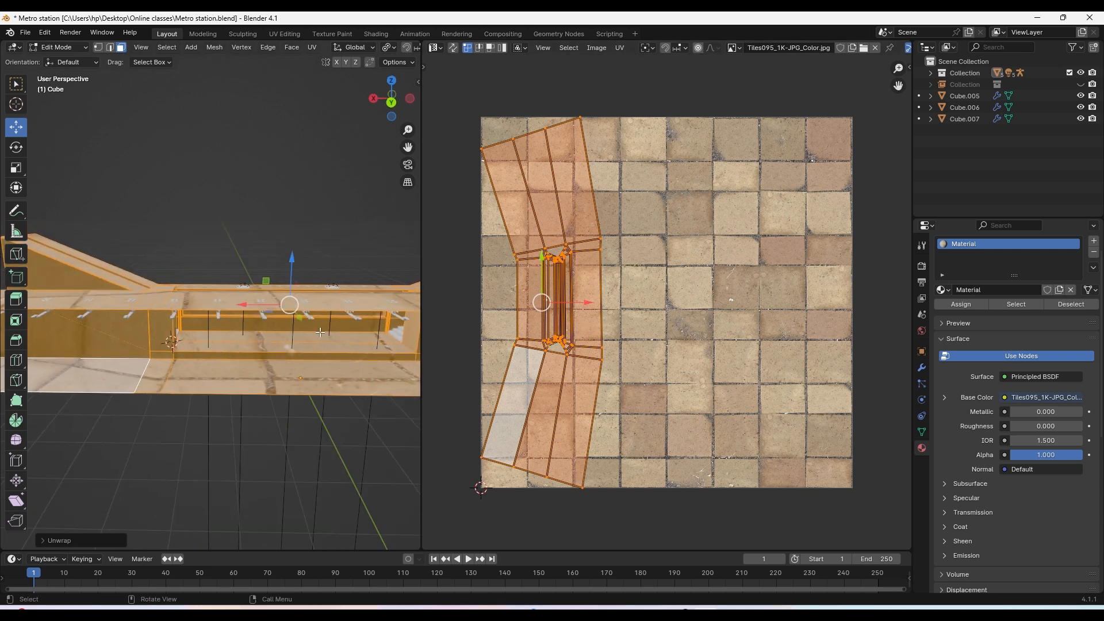
Remap the UVs of all selected station faces with Cube Projection
{"action": "right_click", "coordinate": [283, 334]}
{"action": "mouse_move", "coordinate": [270, 333]}
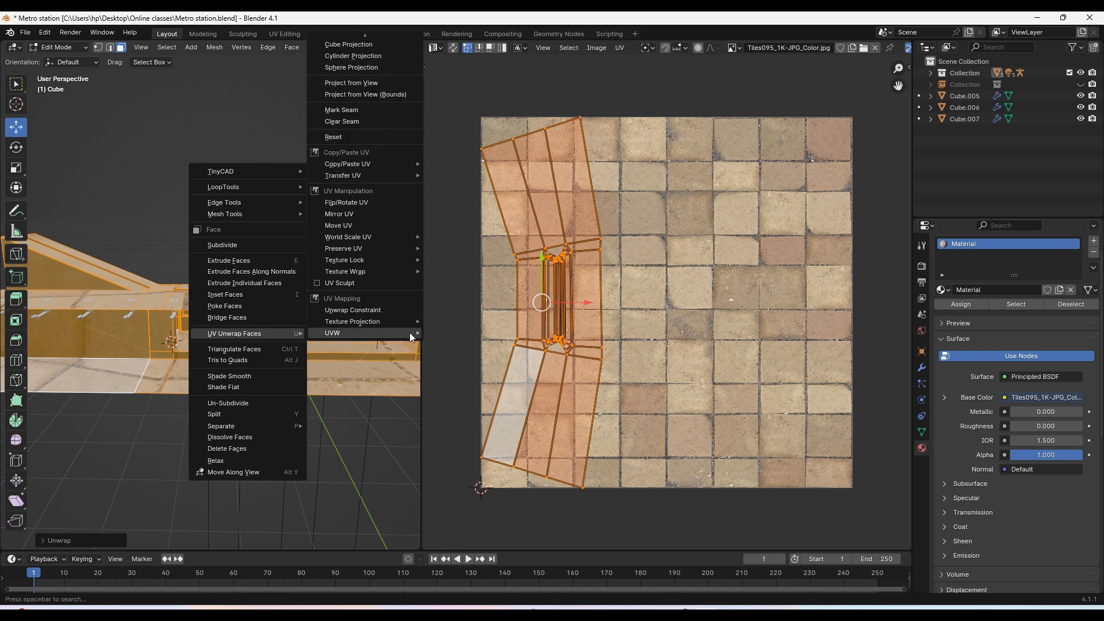
{"action": "right_click", "coordinate": [176, 133]}
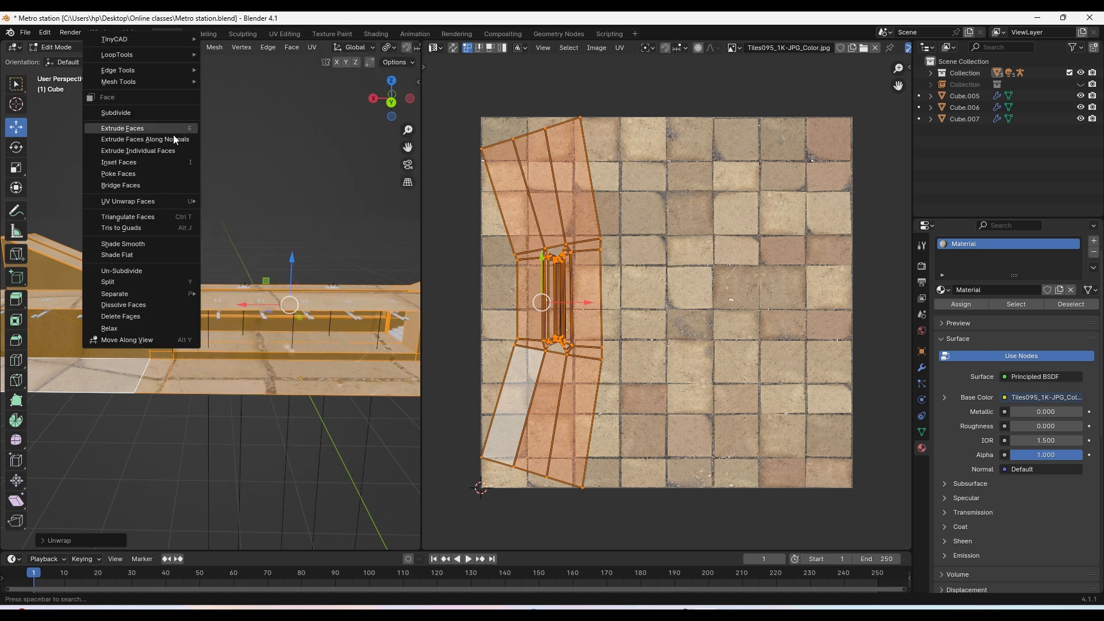
{"action": "mouse_move", "coordinate": [162, 205]}
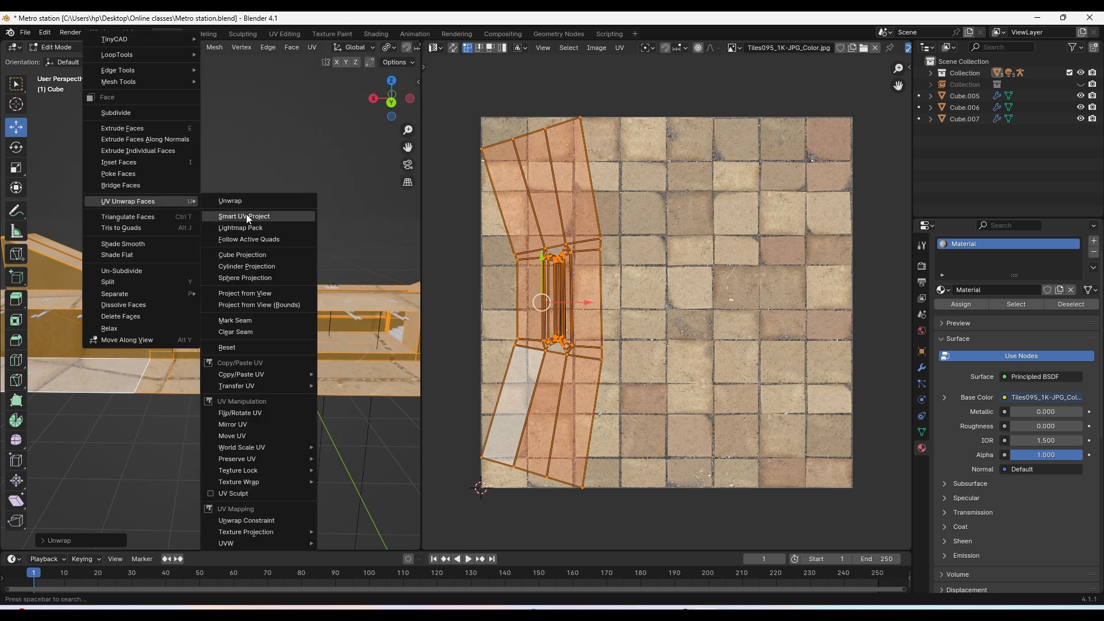
{"action": "left_click", "coordinate": [256, 255]}
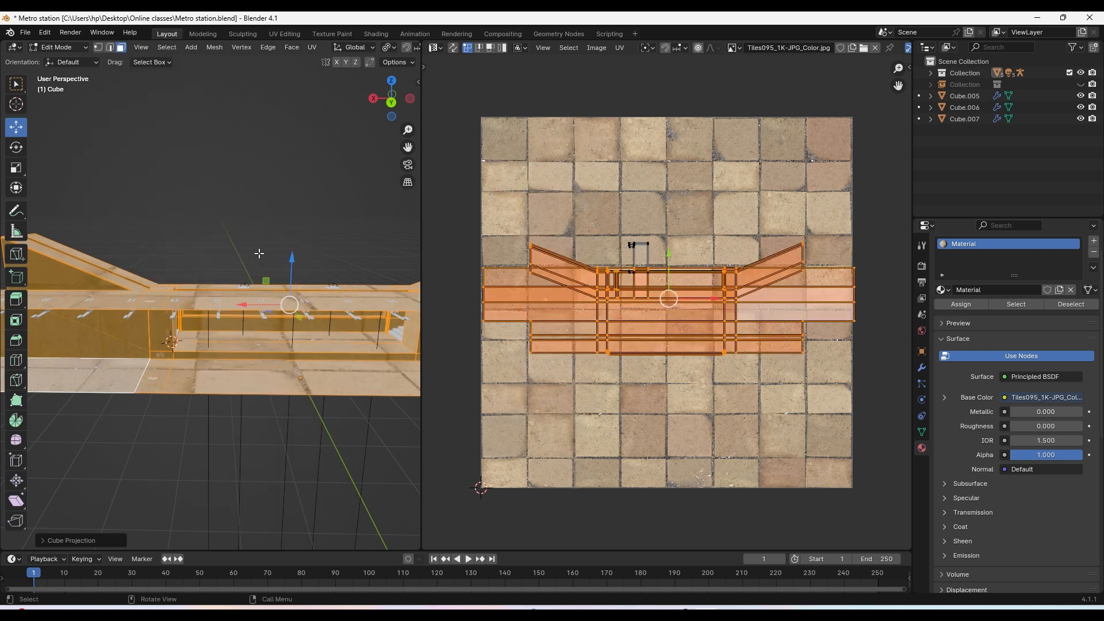
{"action": "middle_click_drag", "start_coordinate": [258, 253], "coordinate": [345, 247]}
Move the image texture node farther from the Principled BSDF in the Shader Editor, then return to the UV Editor
{"action": "left_click", "coordinate": [437, 47]}
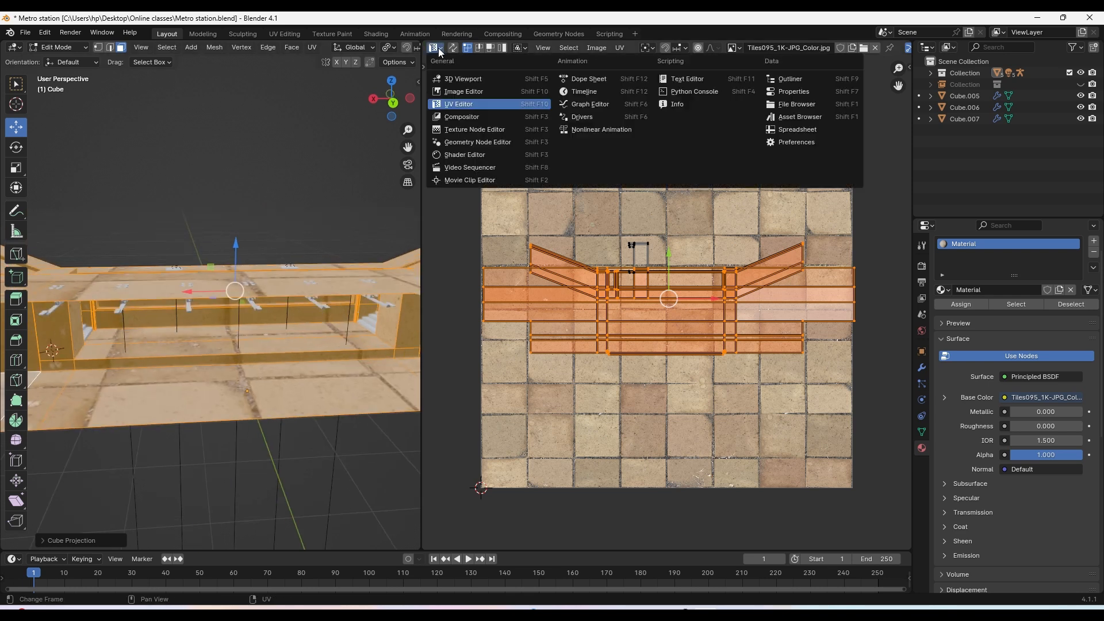
{"action": "left_click", "coordinate": [467, 158]}
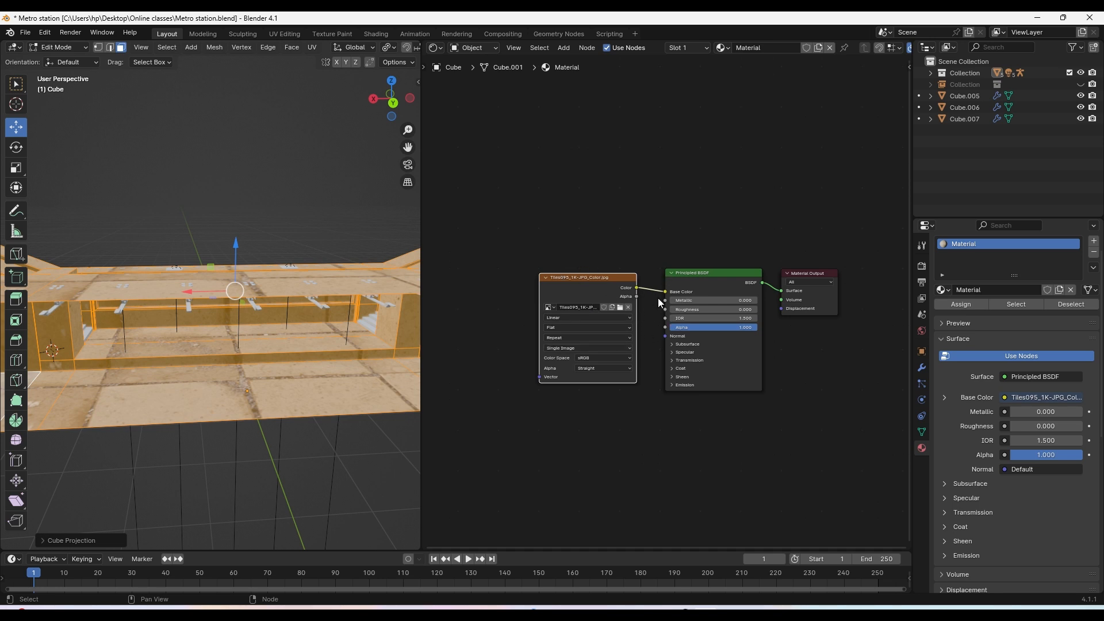
{"action": "left_click_drag", "start_coordinate": [600, 285], "coordinate": [557, 283]}
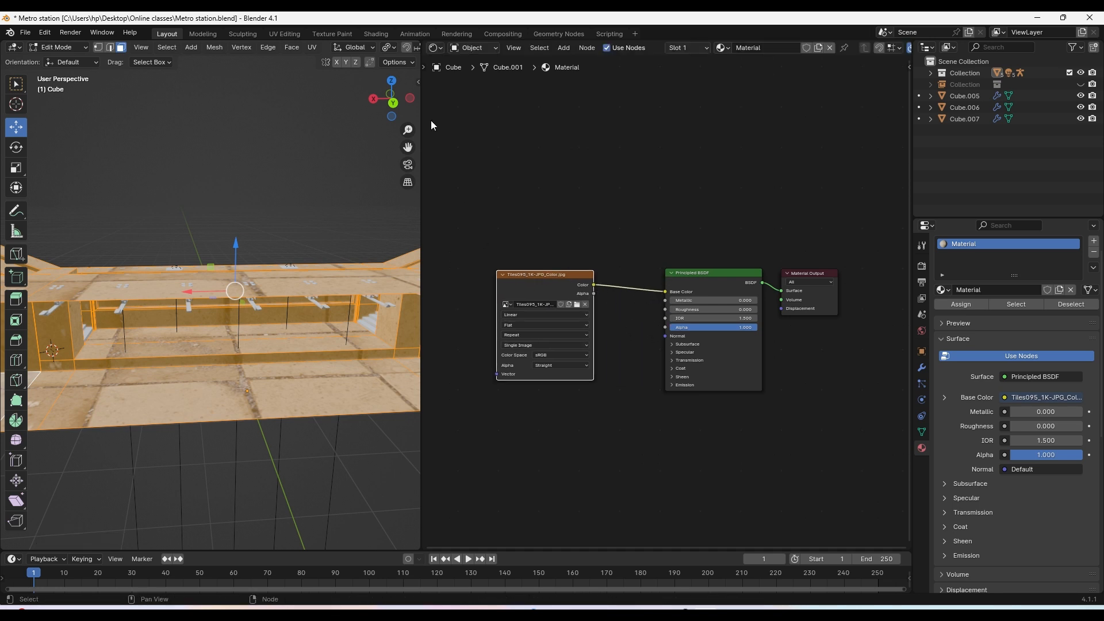
{"action": "left_click", "coordinate": [437, 48]}
{"action": "left_click", "coordinate": [432, 50]}
{"action": "left_click", "coordinate": [478, 102]}
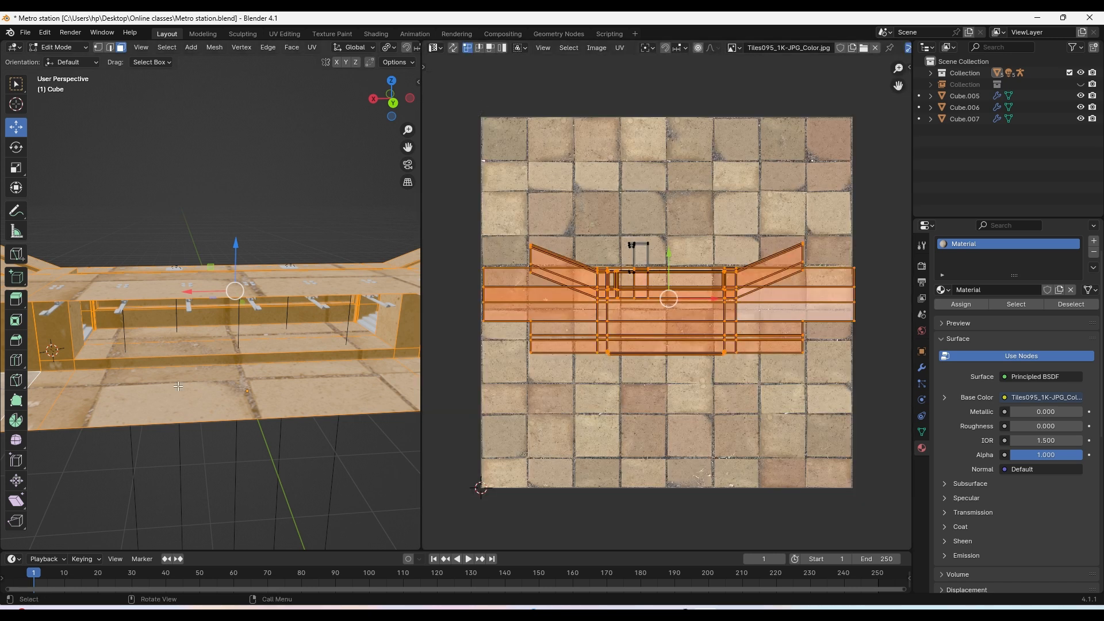
Widen the 3D viewport and select the two adjoining long floor faces inside the station hall
{"action": "middle_click_drag", "start_coordinate": [178, 386], "coordinate": [249, 253]}
{"action": "scroll", "coordinate": [151, 412], "scroll_direction": "up", "scroll_amount": 3}
{"action": "left_click", "coordinate": [223, 255]}
{"action": "left_click_drag", "start_coordinate": [423, 265], "coordinate": [568, 264]}
{"action": "scroll", "coordinate": [406, 264], "scroll_direction": "down", "scroll_amount": 4}
{"action": "mouse_move", "coordinate": [406, 264]}
{"action": "middle_mouse_down"}
{"action": "mouse_move", "coordinate": [357, 218]}
{"action": "mouse_move", "coordinate": [410, 279]}
{"action": "middle_mouse_up"}
{"action": "scroll", "coordinate": [356, 218], "scroll_direction": "up", "scroll_amount": 3}
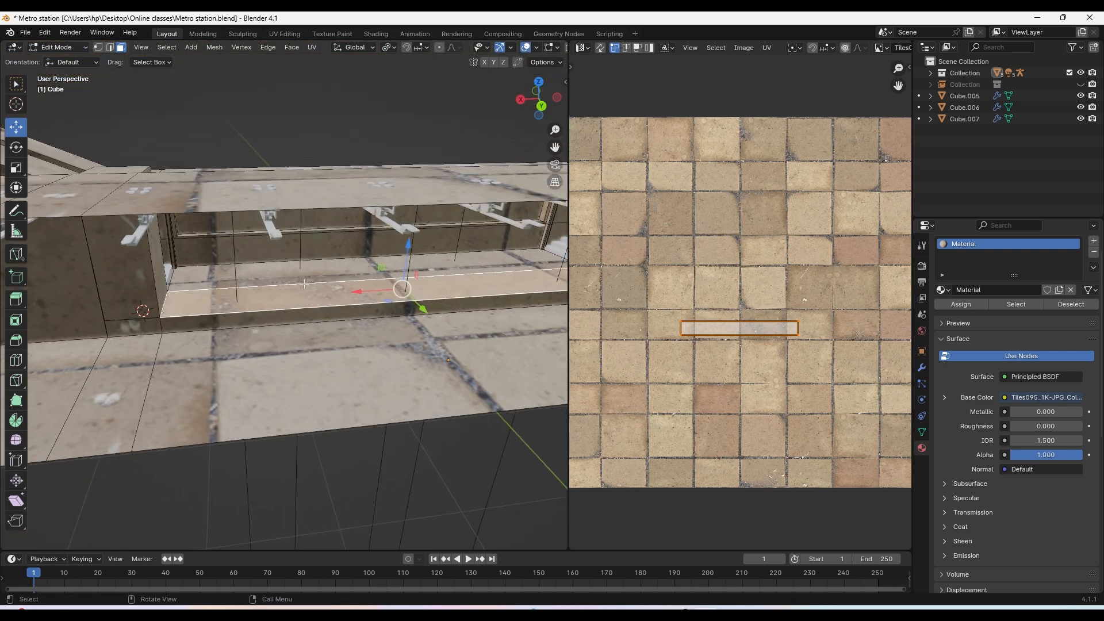
{"action": "left_click", "coordinate": [312, 274], "text": "shift"}
{"action": "middle_click_drag", "start_coordinate": [312, 274], "coordinate": [361, 291]}
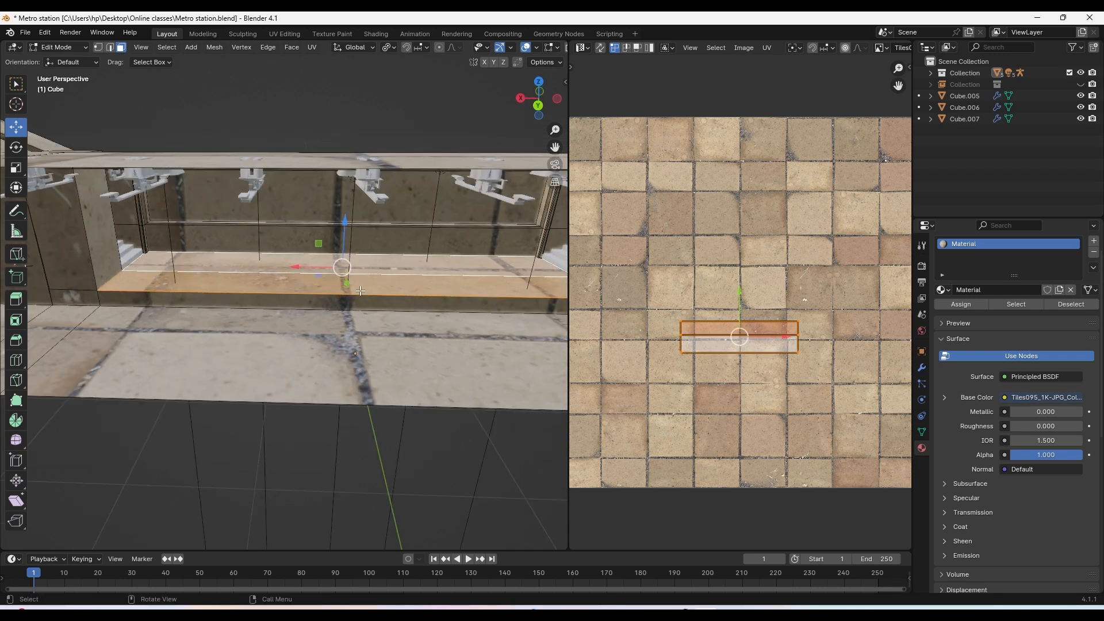
Enlarge the UVs of the two floor faces in two passes, about 4.3 and 2.8 times, shifting them slightly upward in between
{"action": "scroll", "coordinate": [712, 334], "scroll_direction": "down", "scroll_amount": 2}
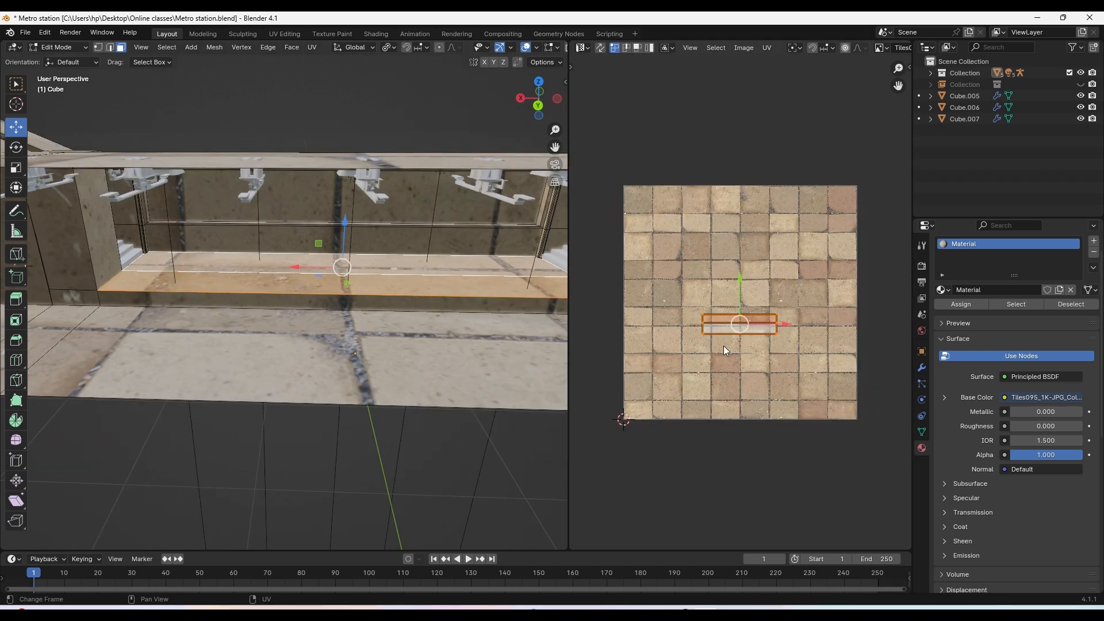
{"action": "scroll", "coordinate": [754, 347], "scroll_direction": "down", "scroll_amount": 2}
{"action": "scroll", "coordinate": [802, 322], "scroll_direction": "up", "scroll_amount": 1}
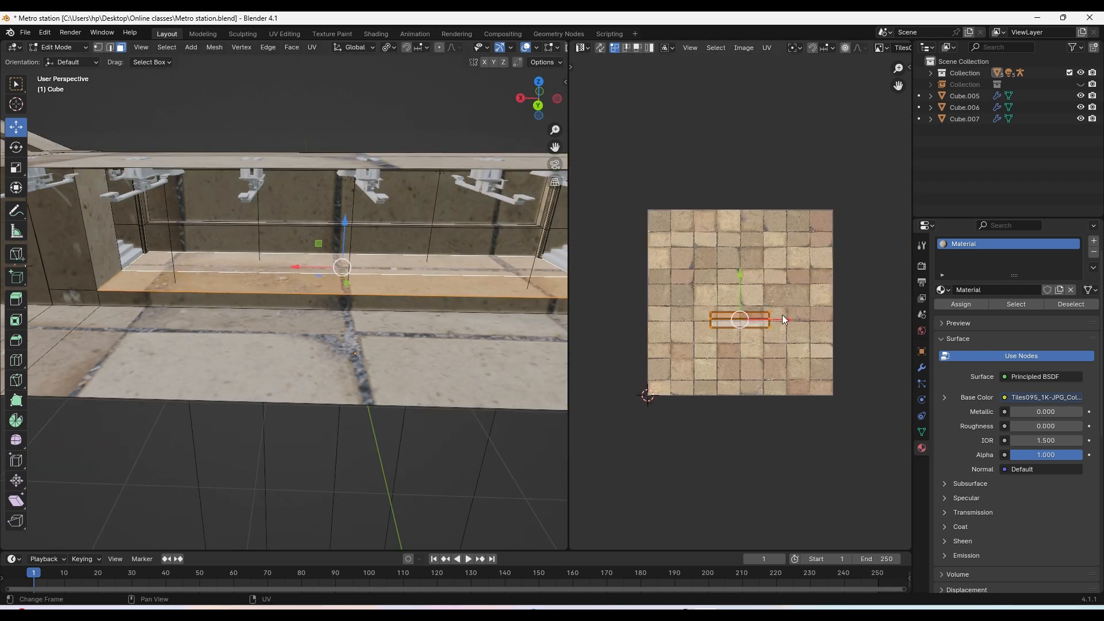
{"action": "key", "text": "s"}
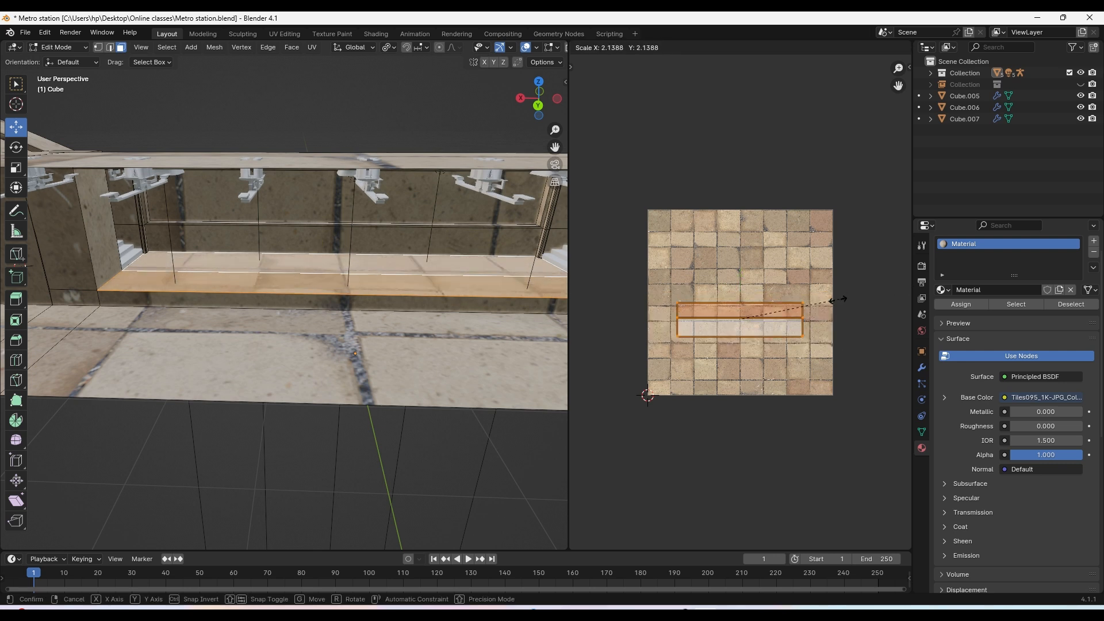
{"action": "right_click", "coordinate": [867, 281]}
{"action": "middle_click_drag", "start_coordinate": [821, 288], "coordinate": [805, 307]}
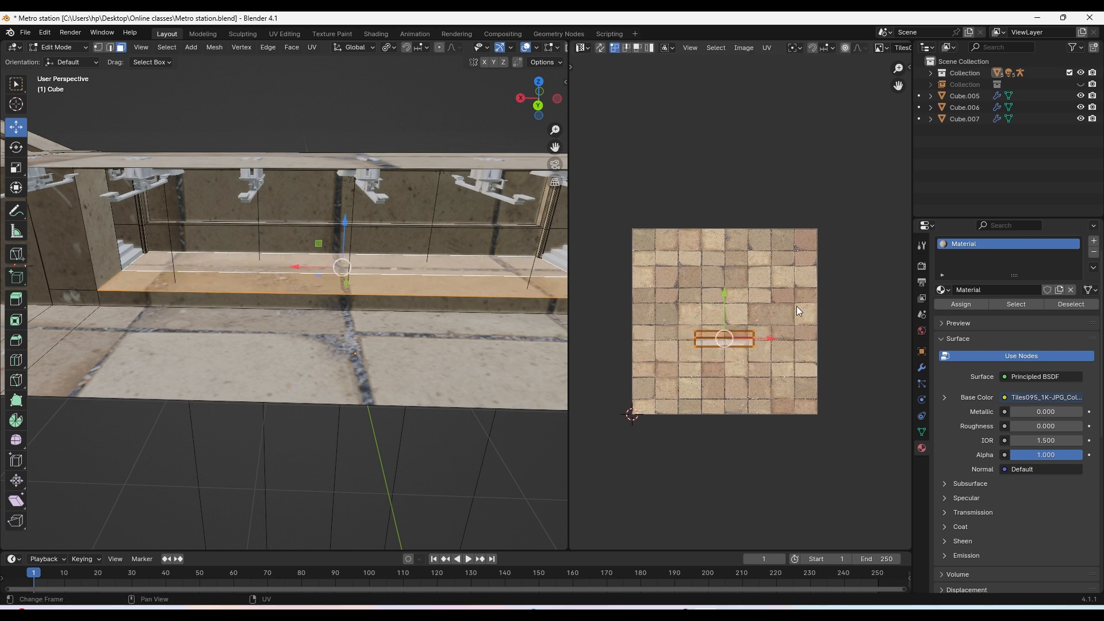
{"action": "key", "text": "s"}
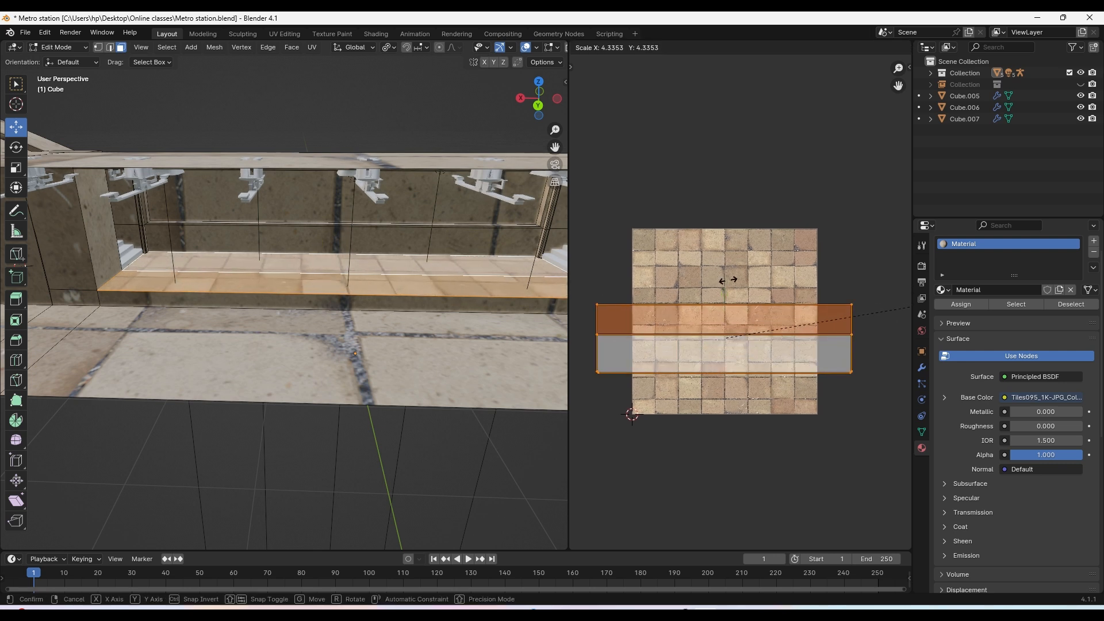
{"action": "left_click", "coordinate": [726, 281]}
{"action": "key", "text": "s"}
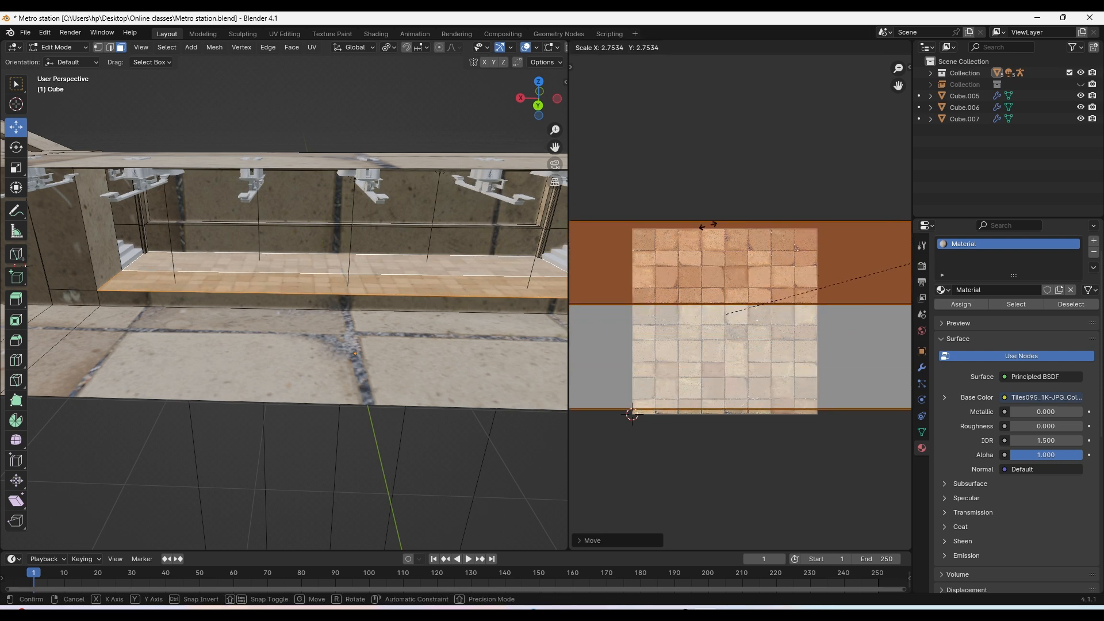
{"action": "left_click", "coordinate": [601, 201]}
Scale the floor faces' UVs up by about 1.3 times for smaller tiles on the hall floor
{"action": "middle_click_drag", "start_coordinate": [321, 230], "coordinate": [391, 339]}
{"action": "key", "text": "s"}
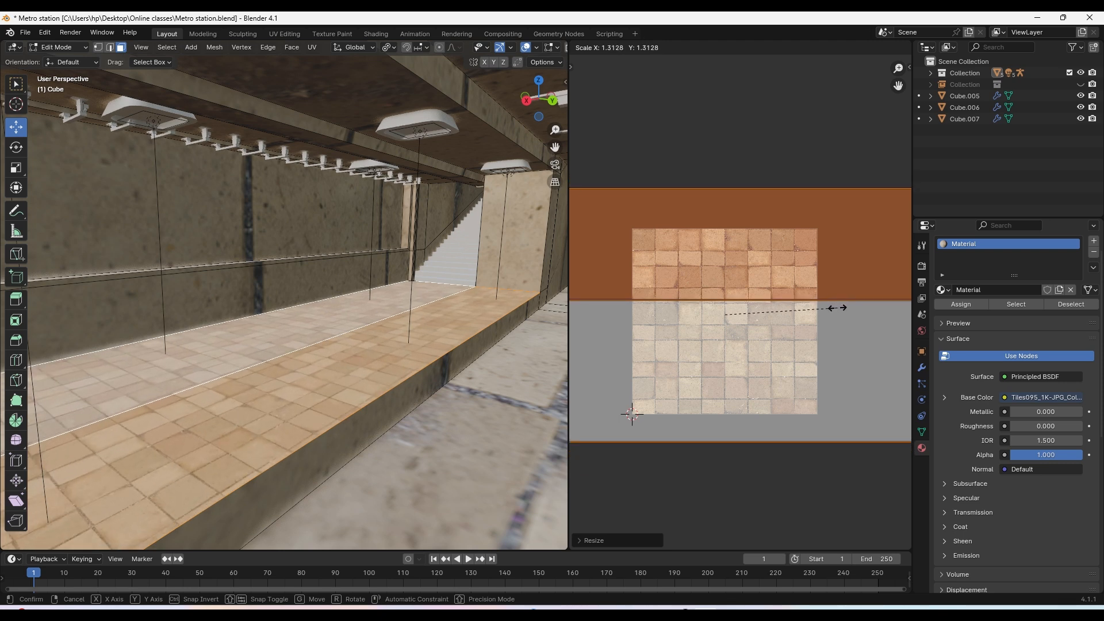
{"action": "left_click", "coordinate": [827, 307]}
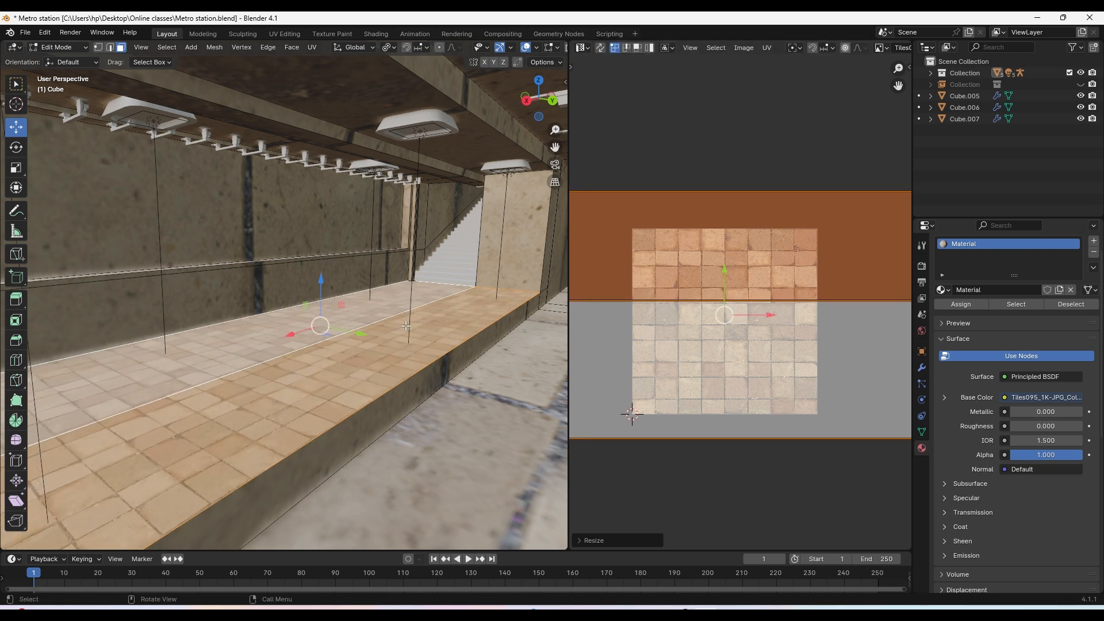
{"action": "middle_click_drag", "start_coordinate": [342, 306], "coordinate": [315, 329]}
{"action": "key", "text": "Tab"}
{"action": "key", "text": "Tab"}
{"action": "right_click", "coordinate": [315, 329]}
{"action": "mouse_move", "coordinate": [322, 329]}
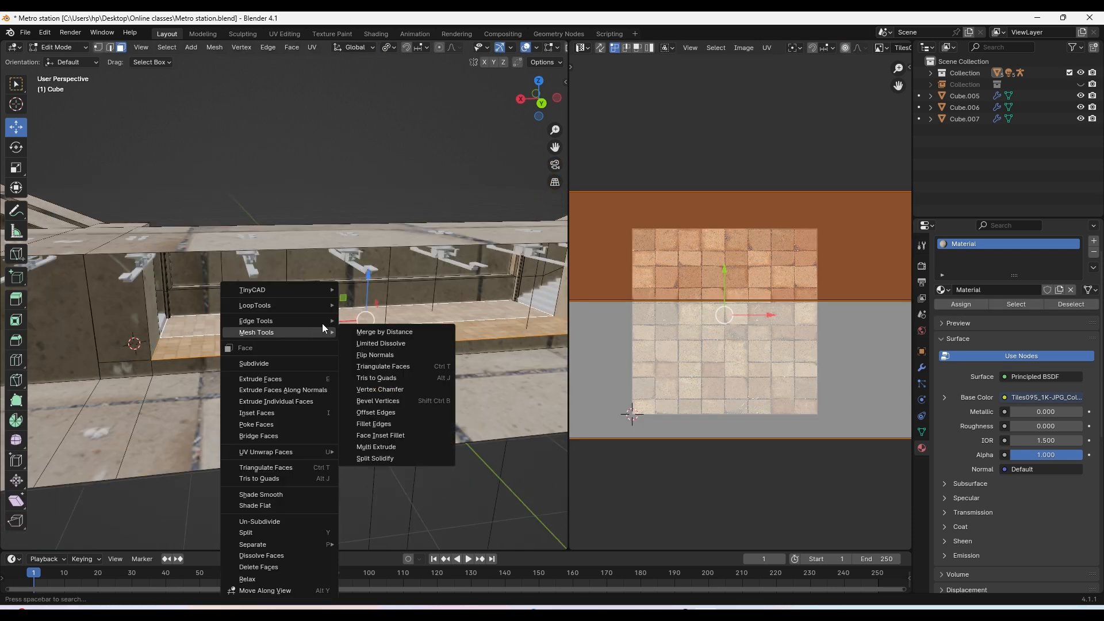
{"action": "right_click", "coordinate": [355, 328]}
{"action": "right_click", "coordinate": [355, 330]}
{"action": "mouse_move", "coordinate": [355, 330]}
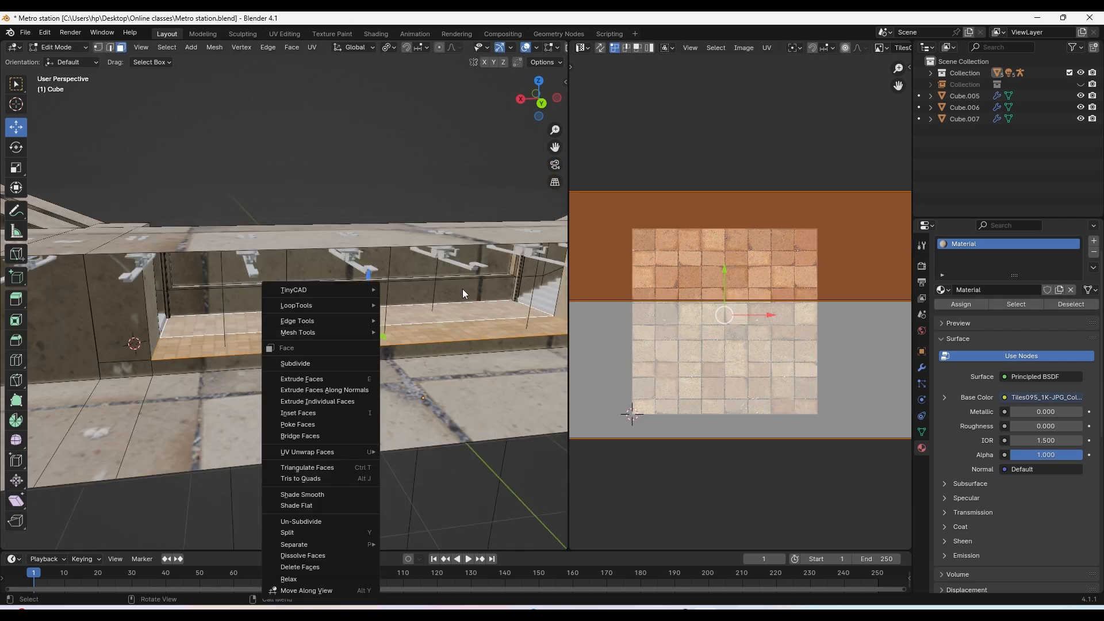
Select every face of the station mesh except the two long hall floor faces
{"action": "scroll", "coordinate": [433, 301], "scroll_direction": "down", "scroll_amount": 6}
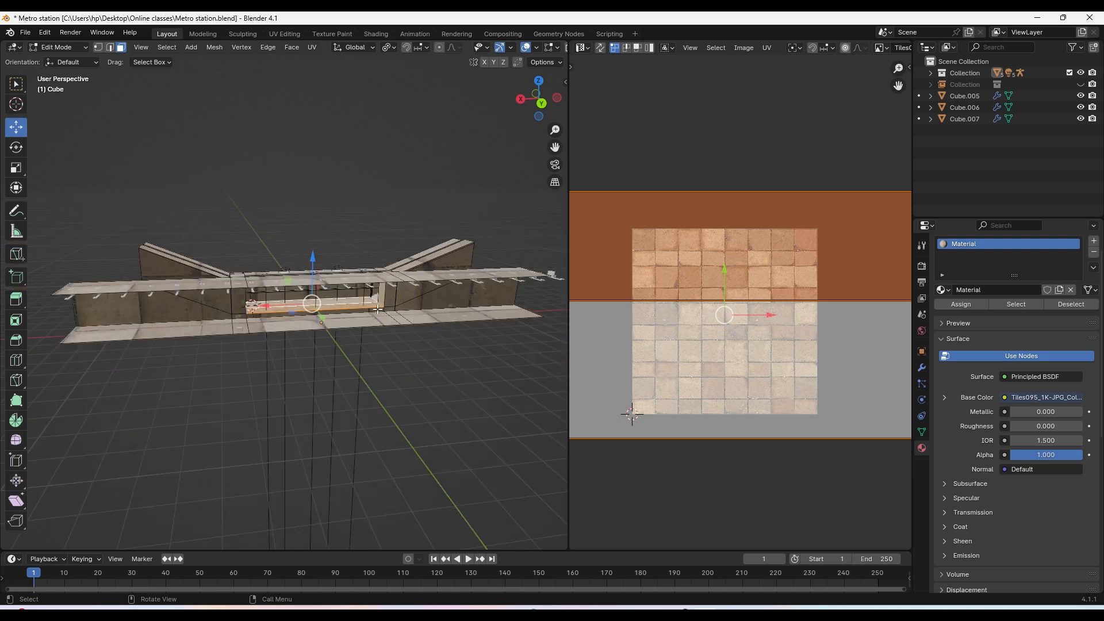
{"action": "left_click", "coordinate": [394, 350]}
{"action": "key", "text": "a"}
{"action": "left_click", "coordinate": [395, 284]}
{"action": "scroll", "coordinate": [368, 282], "scroll_direction": "up", "scroll_amount": 4}
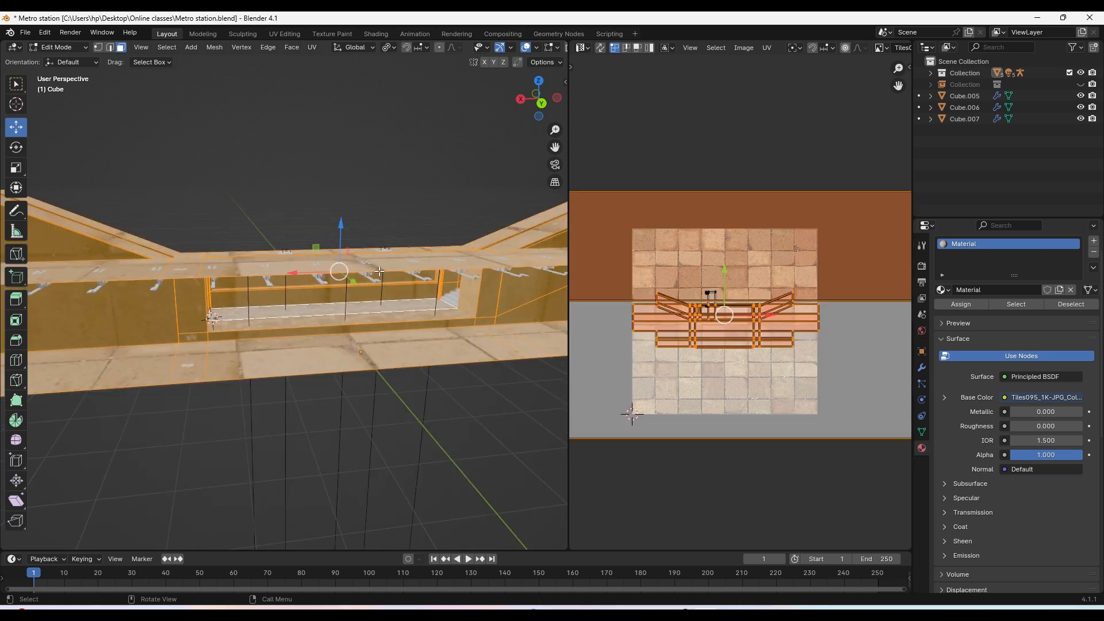
{"action": "middle_click_drag", "start_coordinate": [360, 281], "coordinate": [385, 346]}
{"action": "scroll", "coordinate": [386, 346], "scroll_direction": "up", "scroll_amount": 2}
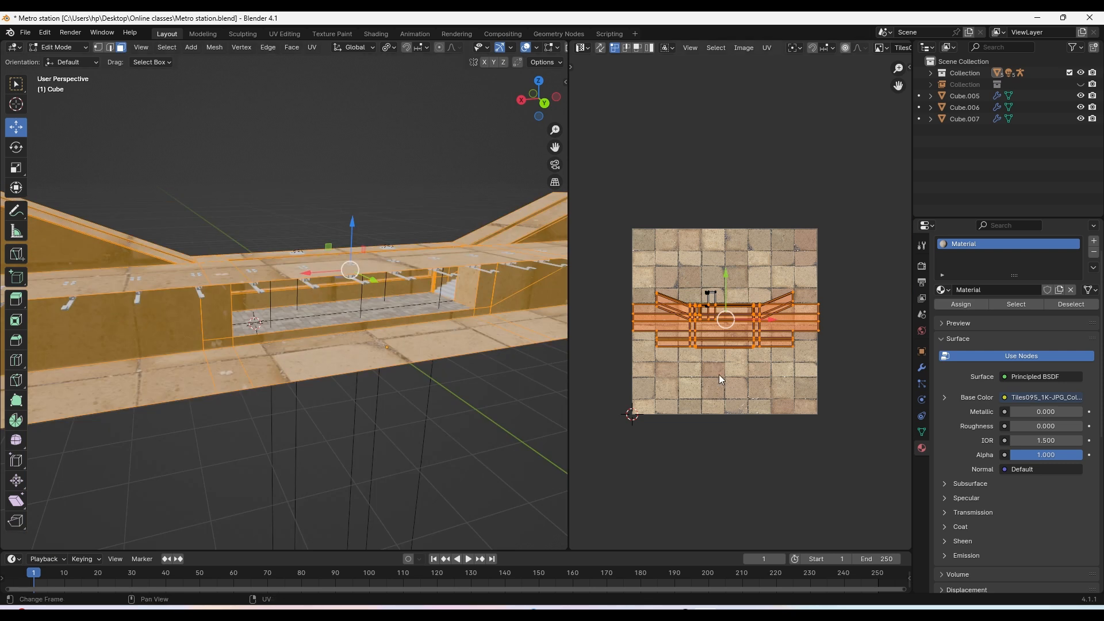
Scale up the selected faces' UVs in two passes, the first by about 7.7 times and the second only slightly
{"action": "key", "text": "s"}
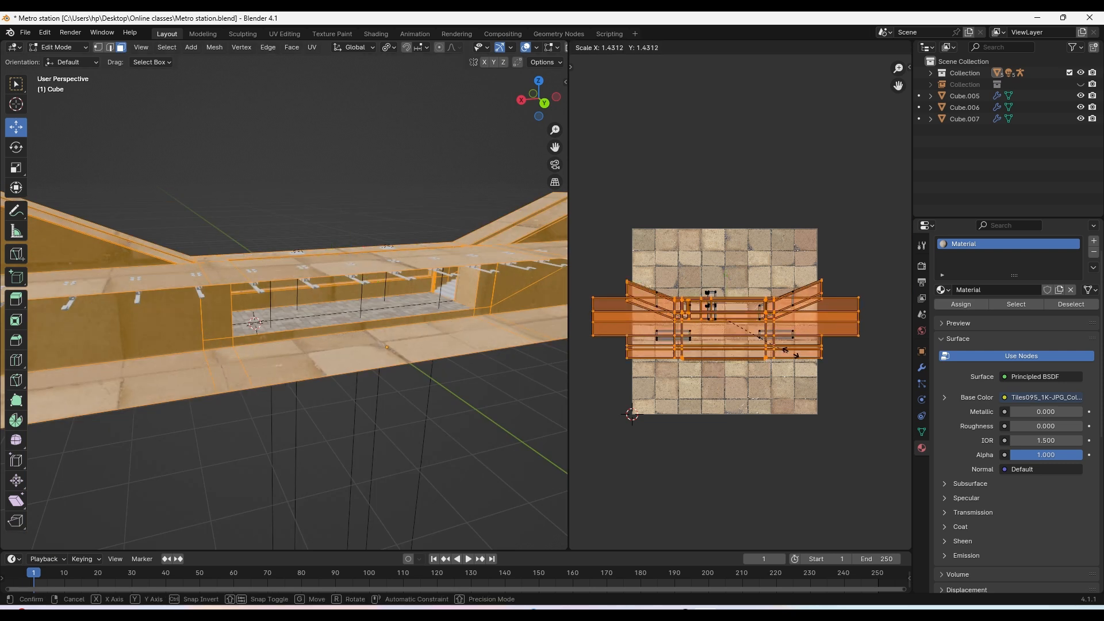
{"action": "left_click", "coordinate": [723, 373]}
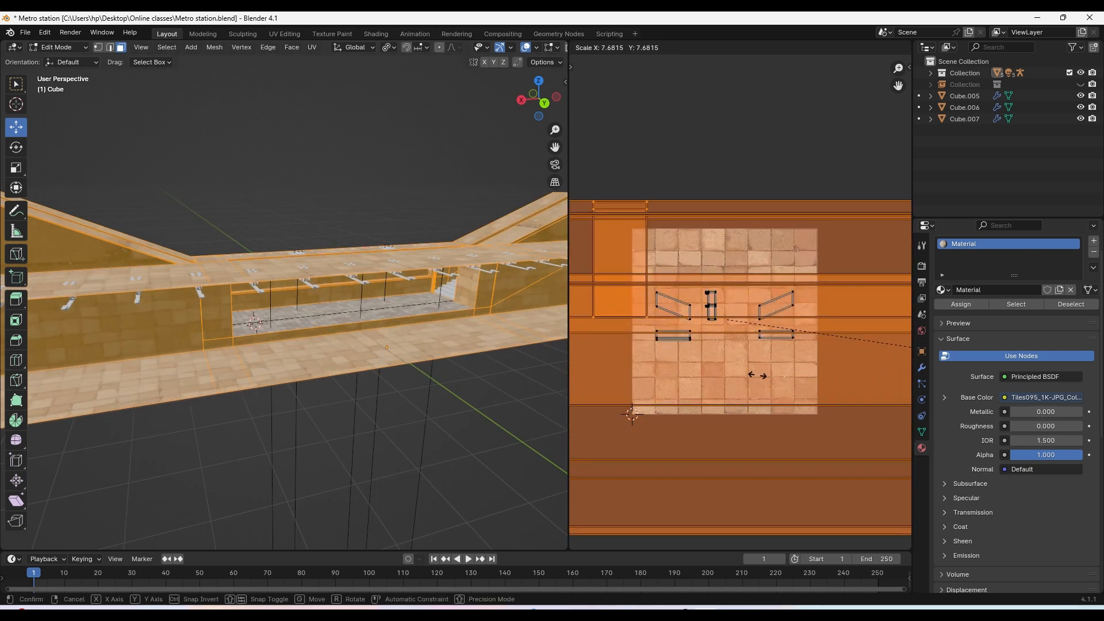
{"action": "right_click", "coordinate": [758, 375]}
{"action": "key", "text": "s"}
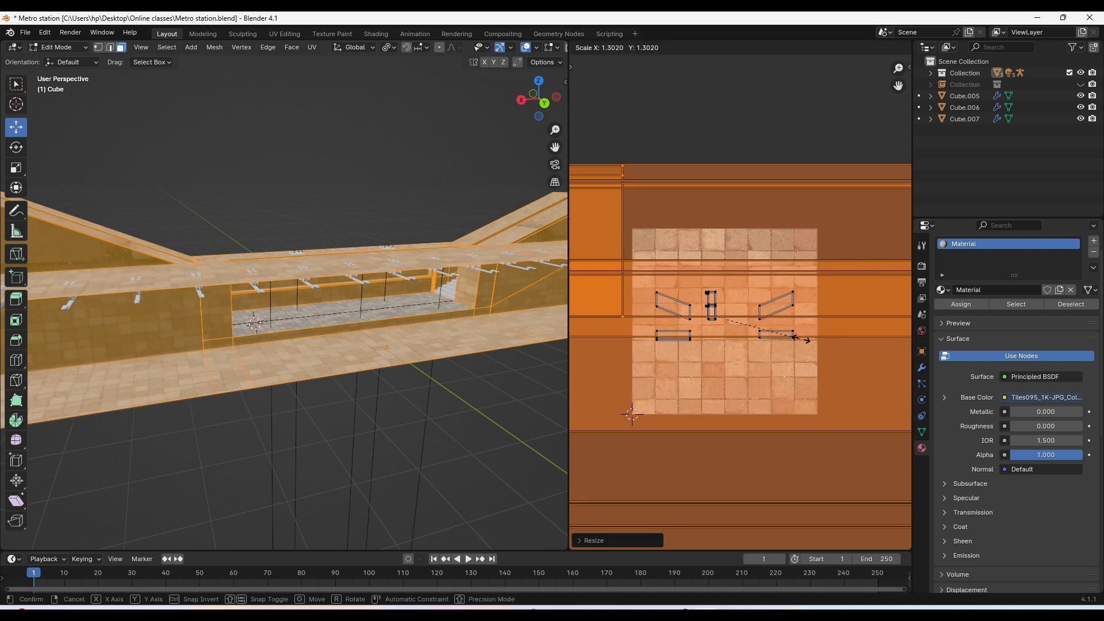
{"action": "left_click", "coordinate": [790, 342]}
{"action": "scroll", "coordinate": [365, 300], "scroll_direction": "up", "scroll_amount": 5}
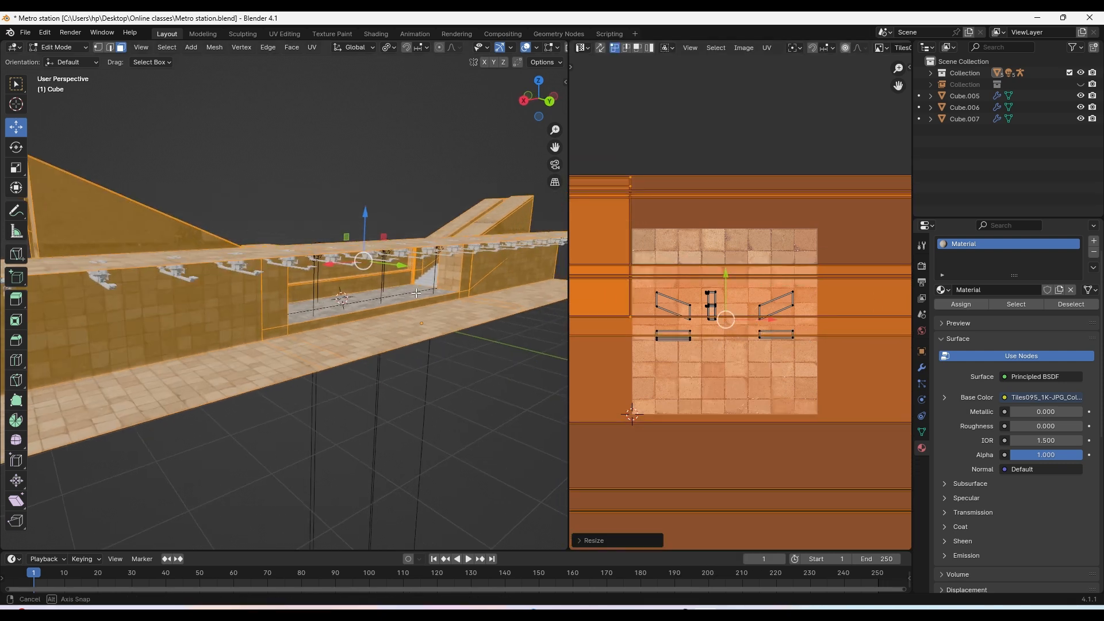
Enlarge the same faces' UVs by more than 1.6 times for smaller tiles and return to Object Mode
{"action": "middle_click_drag", "start_coordinate": [364, 300], "coordinate": [390, 292]}
{"action": "scroll", "coordinate": [390, 293], "scroll_direction": "up", "scroll_amount": 3}
{"action": "scroll", "coordinate": [391, 292], "scroll_direction": "up", "scroll_amount": 2}
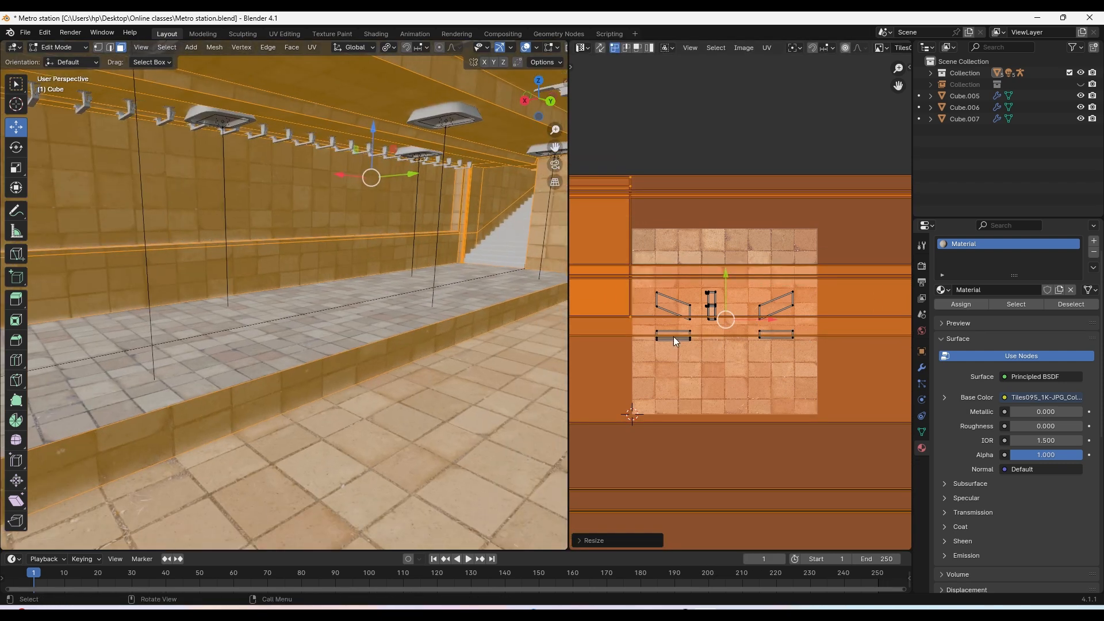
{"action": "key", "text": "s"}
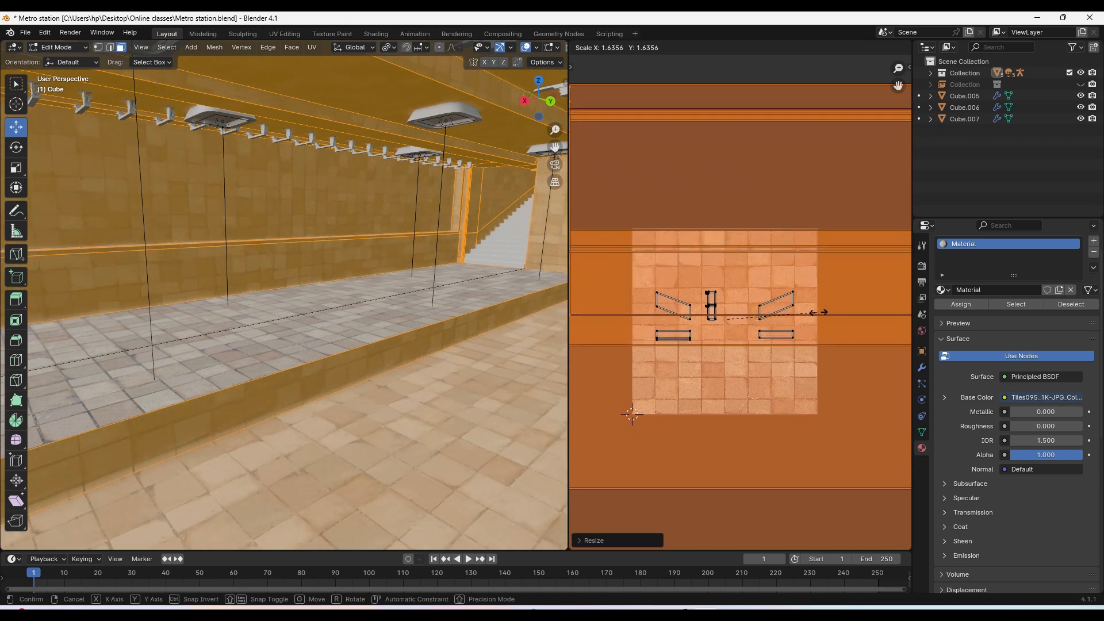
{"action": "left_click", "coordinate": [831, 311]}
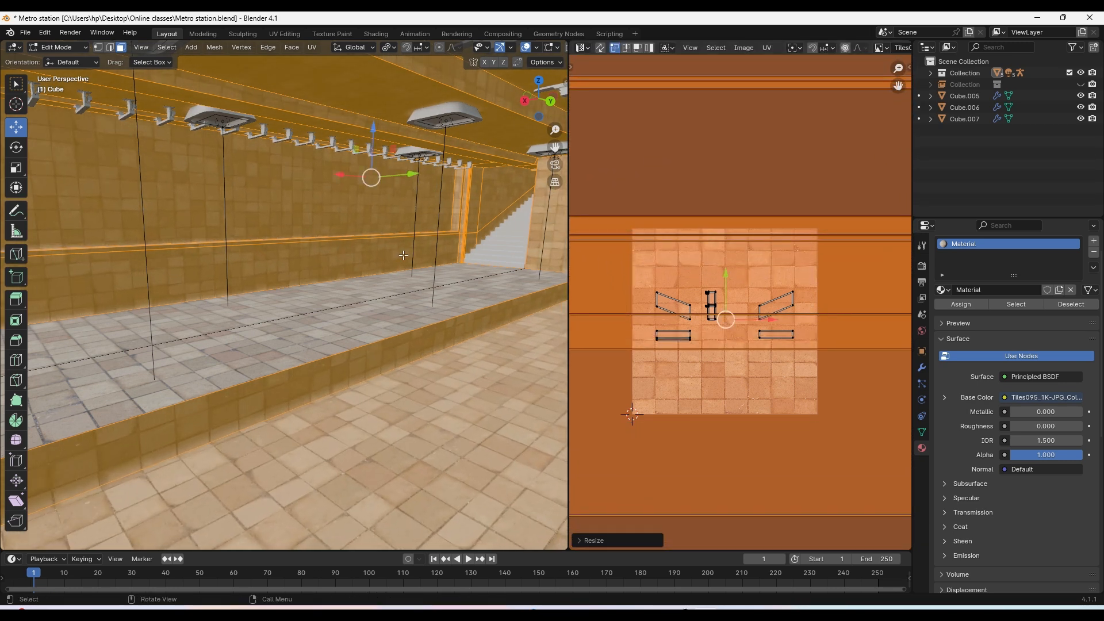
{"action": "scroll", "coordinate": [374, 254], "scroll_direction": "down", "scroll_amount": 7}
{"action": "middle_click_drag", "start_coordinate": [401, 260], "coordinate": [399, 291]}
{"action": "key", "text": "Tab"}
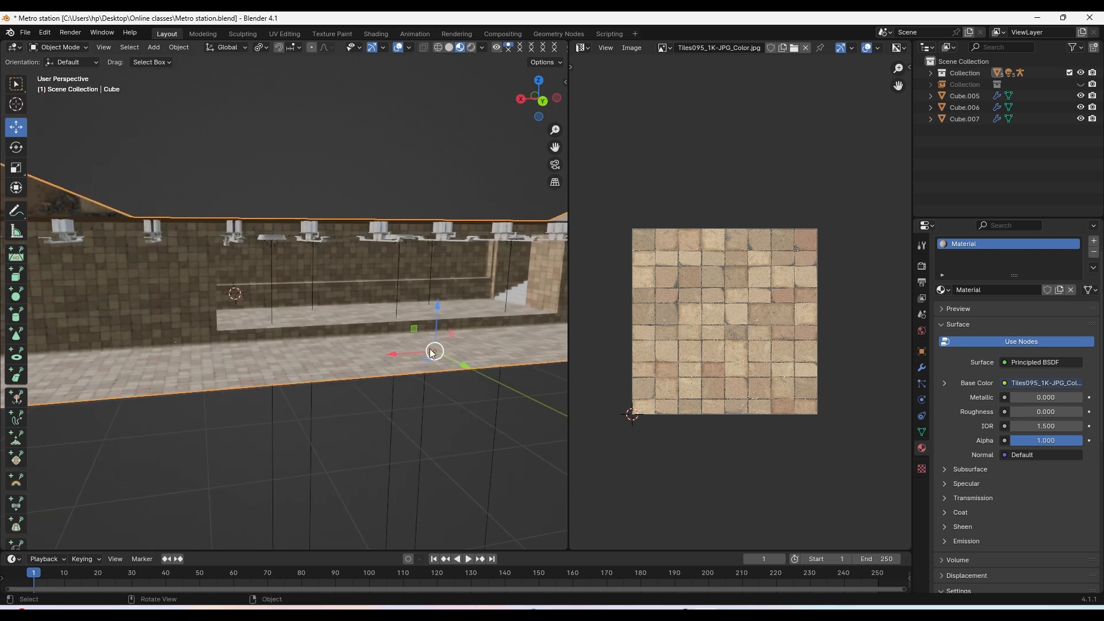
Check the tile size inside the hall and rename the station's tiled material to ground
{"action": "middle_click_drag", "start_coordinate": [428, 350], "coordinate": [236, 320]}
{"action": "scroll", "coordinate": [236, 320], "scroll_direction": "down", "scroll_amount": 3}
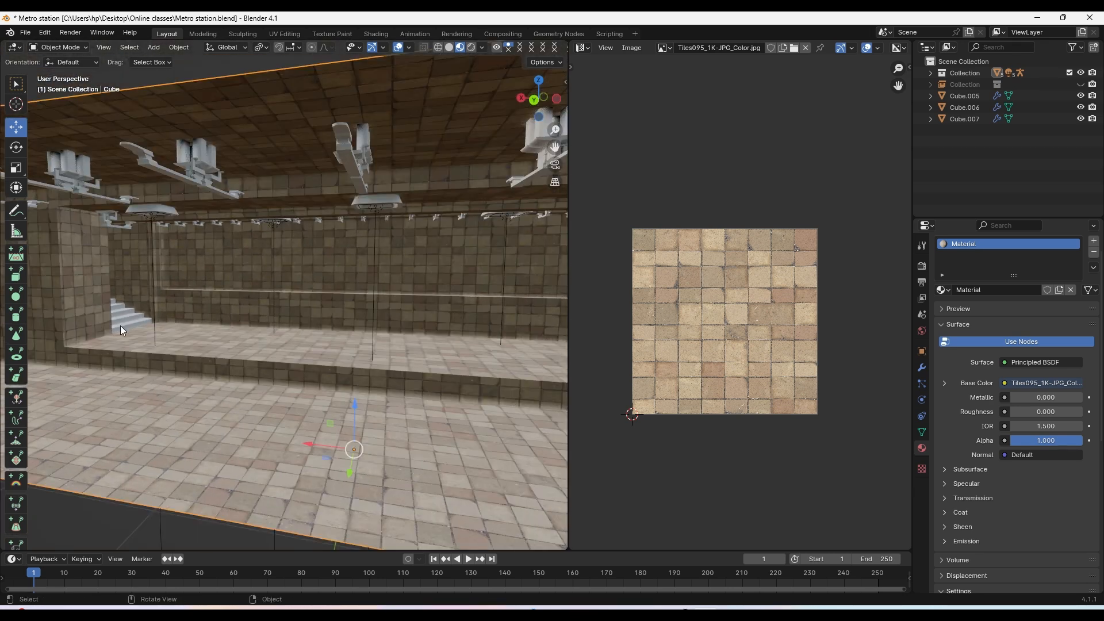
{"action": "mouse_move", "coordinate": [71, 292]}
{"action": "middle_mouse_down"}
{"action": "mouse_move", "coordinate": [217, 319]}
{"action": "mouse_move", "coordinate": [279, 307]}
{"action": "mouse_move", "coordinate": [84, 303]}
{"action": "middle_mouse_up"}
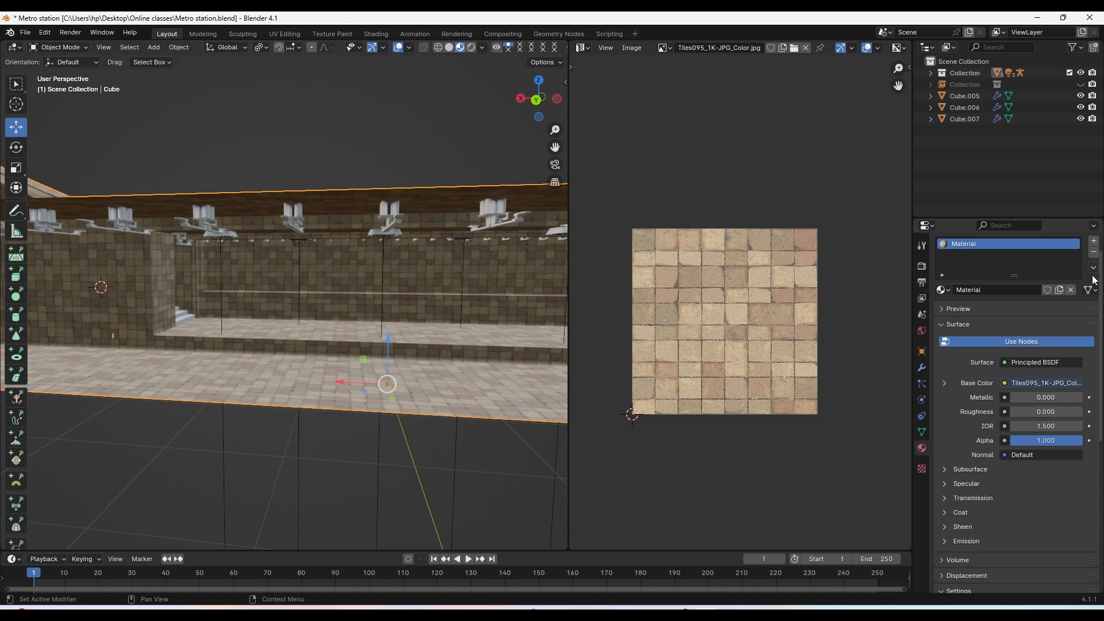
{"action": "scroll", "coordinate": [986, 297], "scroll_direction": "up", "scroll_amount": 1}
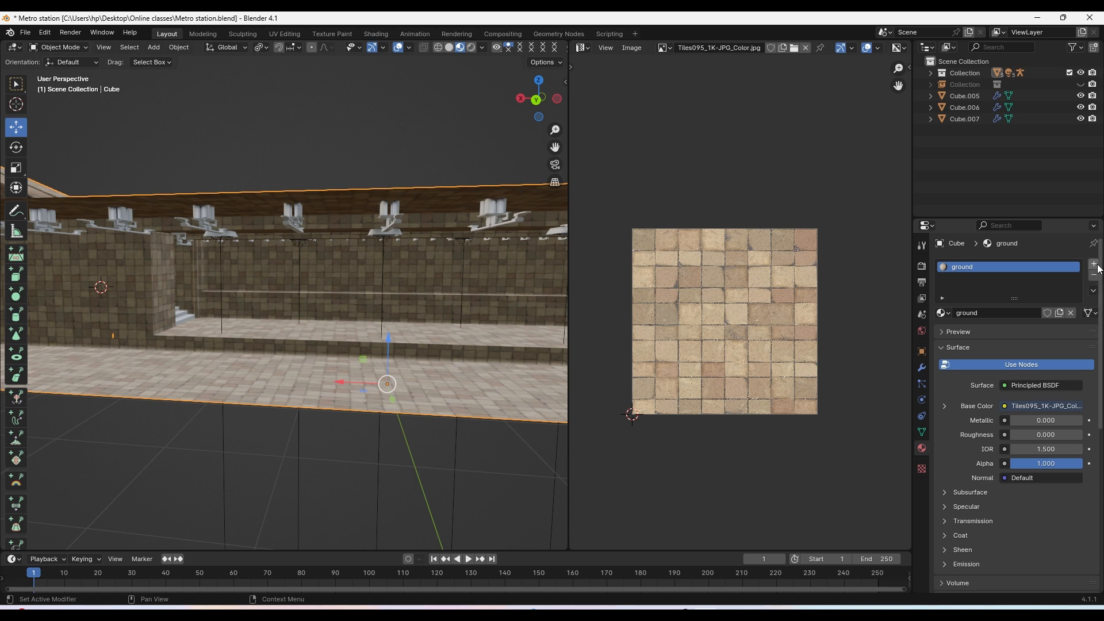
{"action": "right_click", "coordinate": [920, 450]}
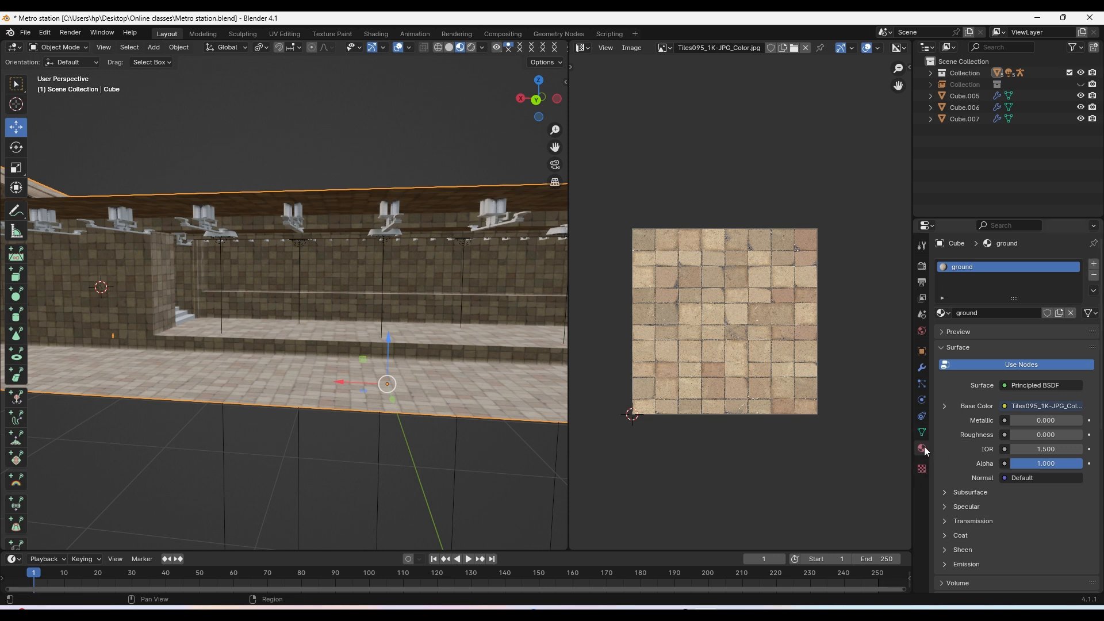
Add a second material slot with a new material named wall and enter Edit Mode on the station
{"action": "left_click", "coordinate": [1092, 266]}
{"action": "left_click", "coordinate": [993, 337]}
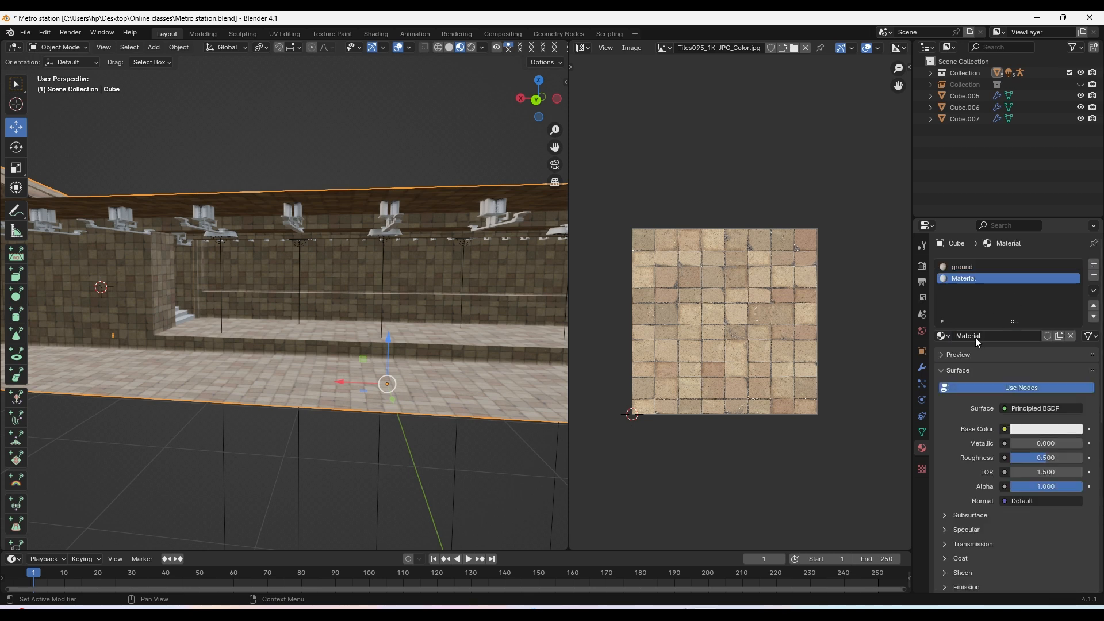
{"action": "double_click", "coordinate": [992, 337]}
{"action": "scroll", "coordinate": [256, 253], "scroll_direction": "down", "scroll_amount": 3}
{"action": "middle_click_drag", "start_coordinate": [257, 254], "coordinate": [278, 299], "text": "shift"}
{"action": "key", "text": "Tab"}
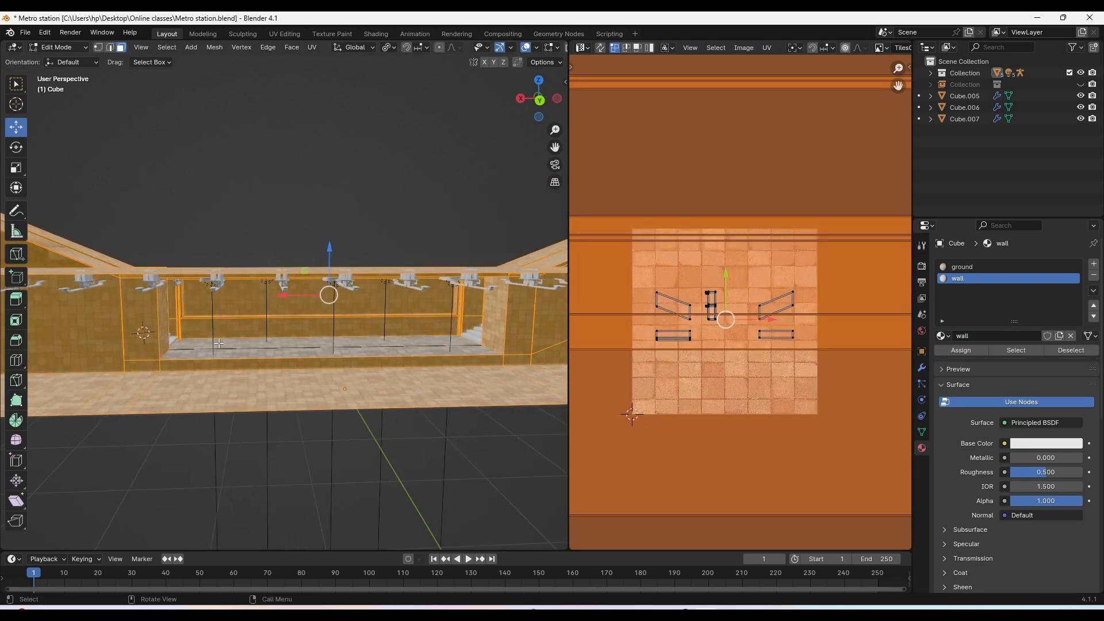
Select wall faces one by one: the back wall's lower and upper panels, the outer side wall and the adjoining pillar faces
{"action": "left_click", "coordinate": [247, 328]}
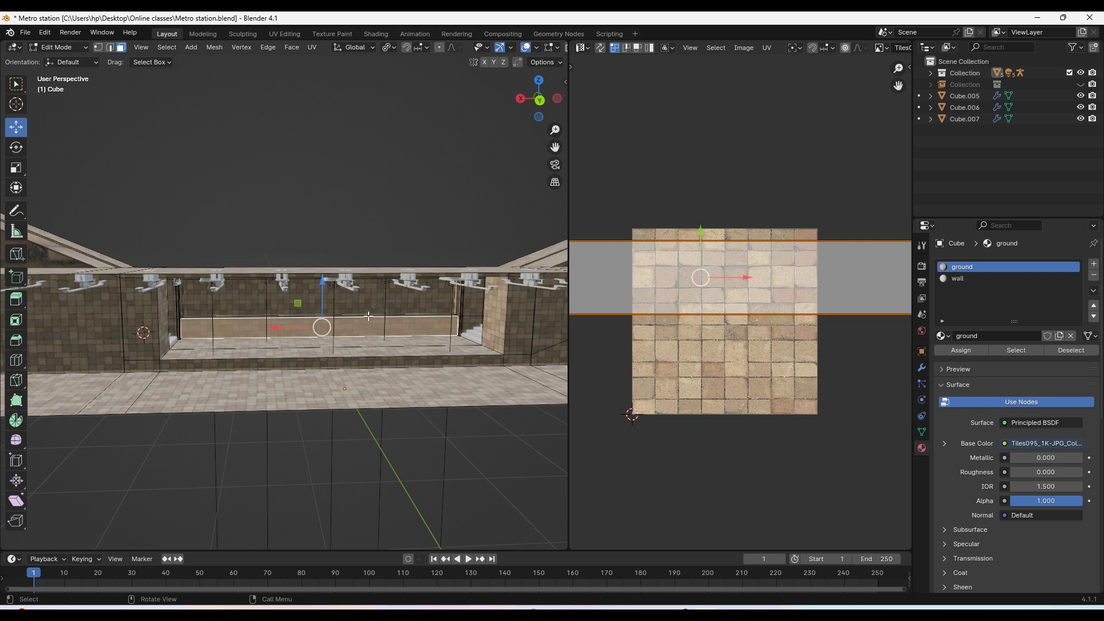
{"action": "middle_click_drag", "start_coordinate": [210, 324], "coordinate": [244, 357]}
{"action": "left_click", "coordinate": [295, 303], "text": "shift"}
{"action": "left_click", "coordinate": [281, 318], "text": "shift"}
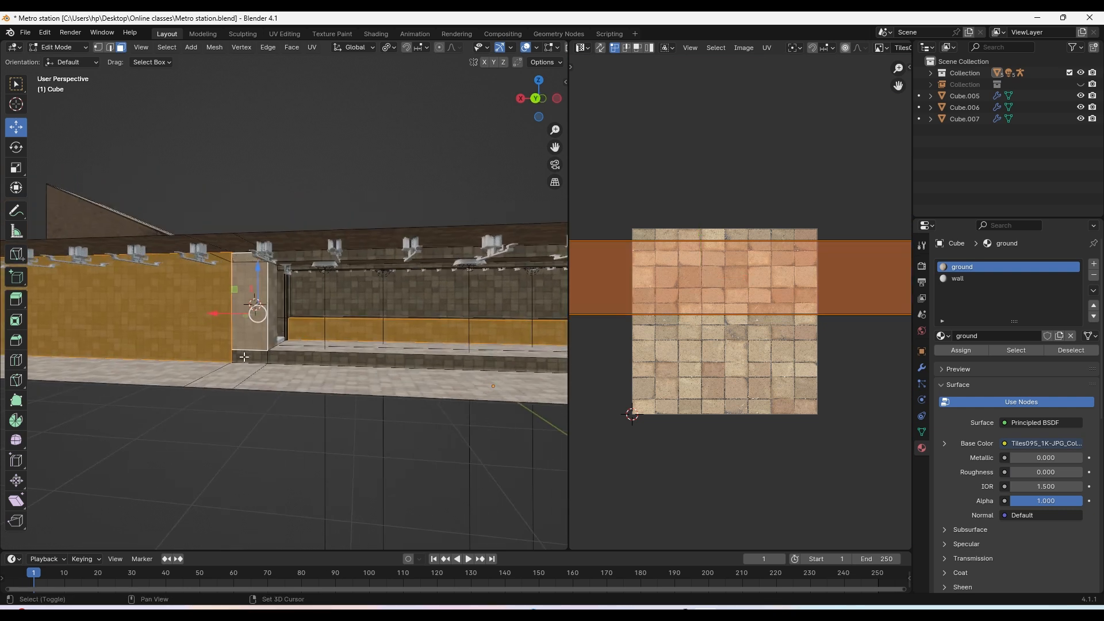
{"action": "scroll", "coordinate": [231, 400], "scroll_direction": "up", "scroll_amount": 2}
{"action": "left_click", "coordinate": [236, 383], "text": "shift"}
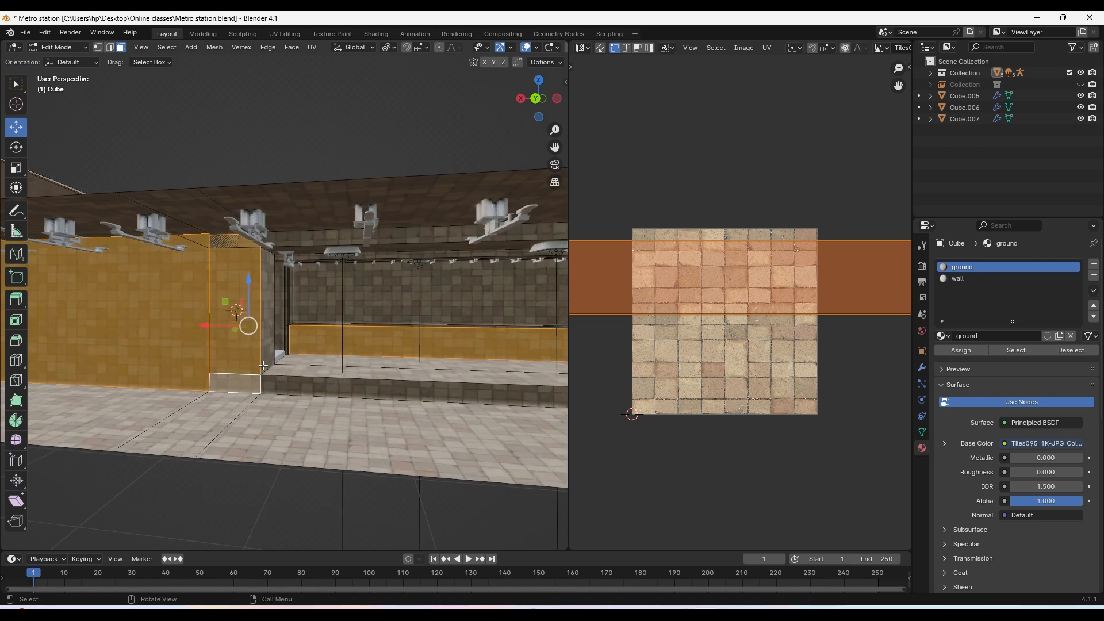
{"action": "left_click", "coordinate": [243, 383], "text": "shift"}
{"action": "middle_click_drag", "start_coordinate": [243, 383], "coordinate": [256, 360]}
{"action": "left_click", "coordinate": [179, 347], "text": "shift"}
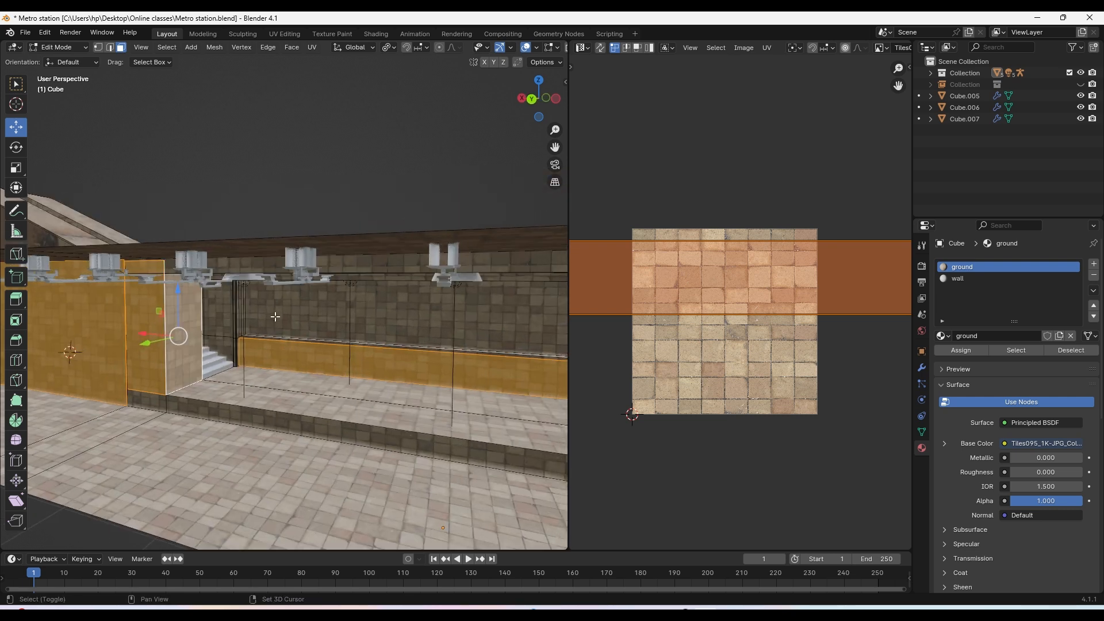
{"action": "left_click", "coordinate": [276, 317], "text": "shift"}
Make wall the active material slot and widen the 3D viewport in front orthographic view
{"action": "scroll", "coordinate": [275, 317], "scroll_direction": "down", "scroll_amount": 4}
{"action": "middle_click_drag", "start_coordinate": [339, 308], "coordinate": [371, 318]}
{"action": "key", "text": "KP_1"}
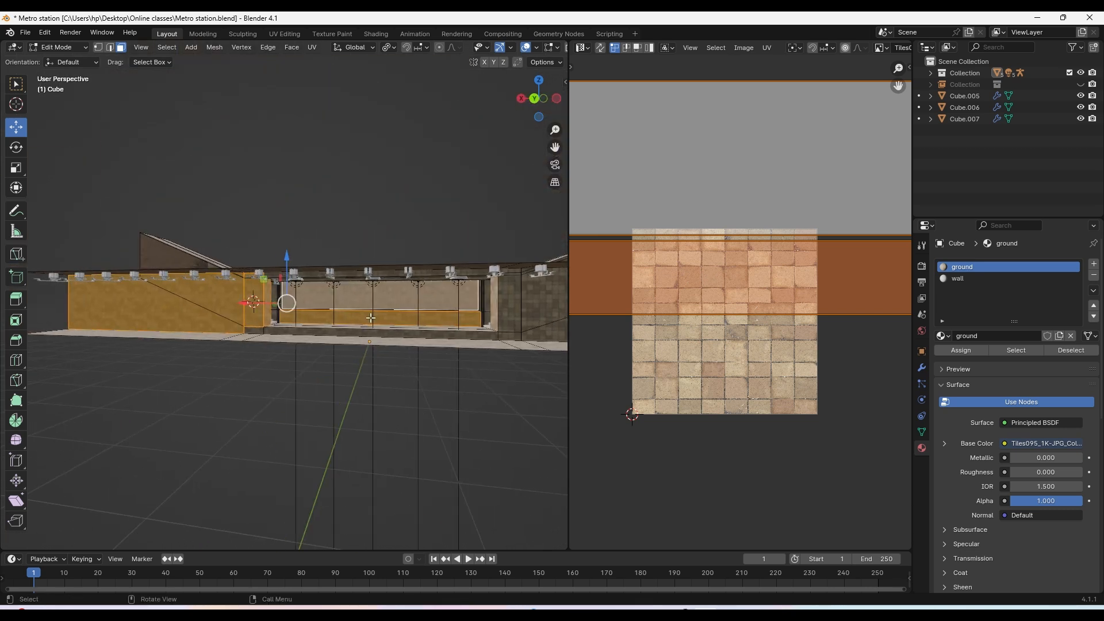
{"action": "key", "text": "KP_1"}
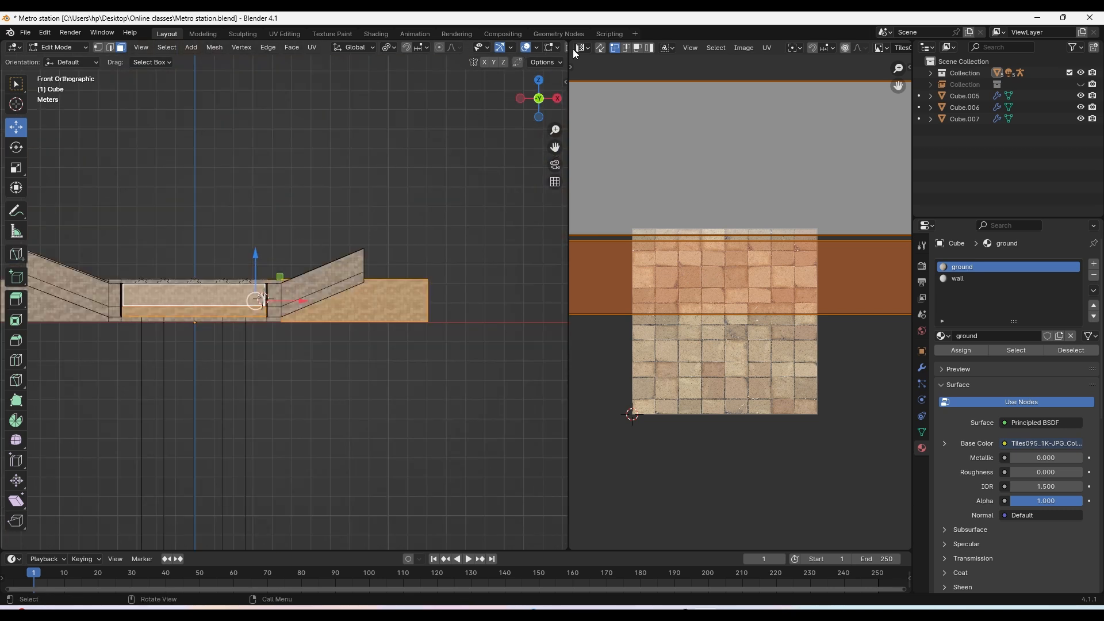
{"action": "left_click_drag", "start_coordinate": [571, 64], "coordinate": [601, 64]}
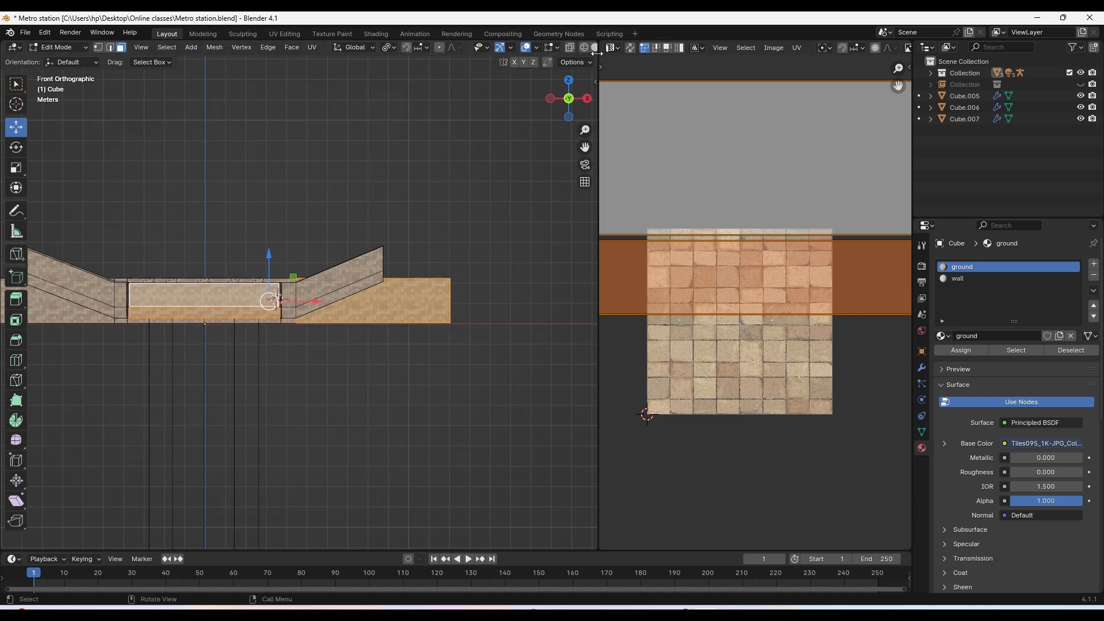
{"action": "left_click", "coordinate": [958, 279]}
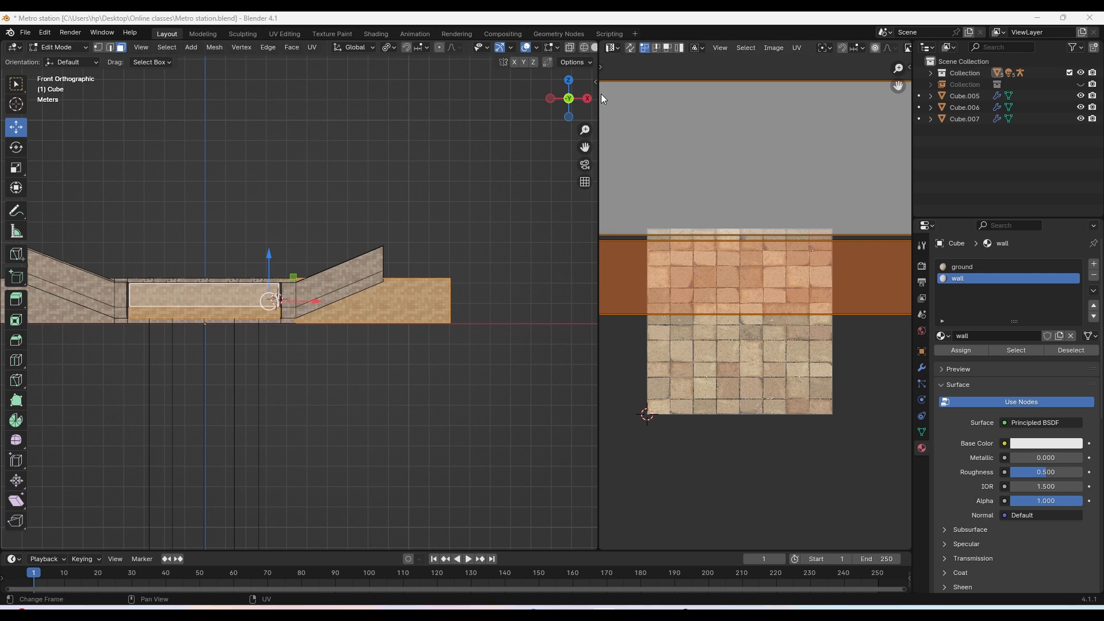
{"action": "left_click_drag", "start_coordinate": [598, 99], "coordinate": [722, 99]}
{"action": "scroll", "coordinate": [332, 53], "scroll_direction": "down", "scroll_amount": 2}
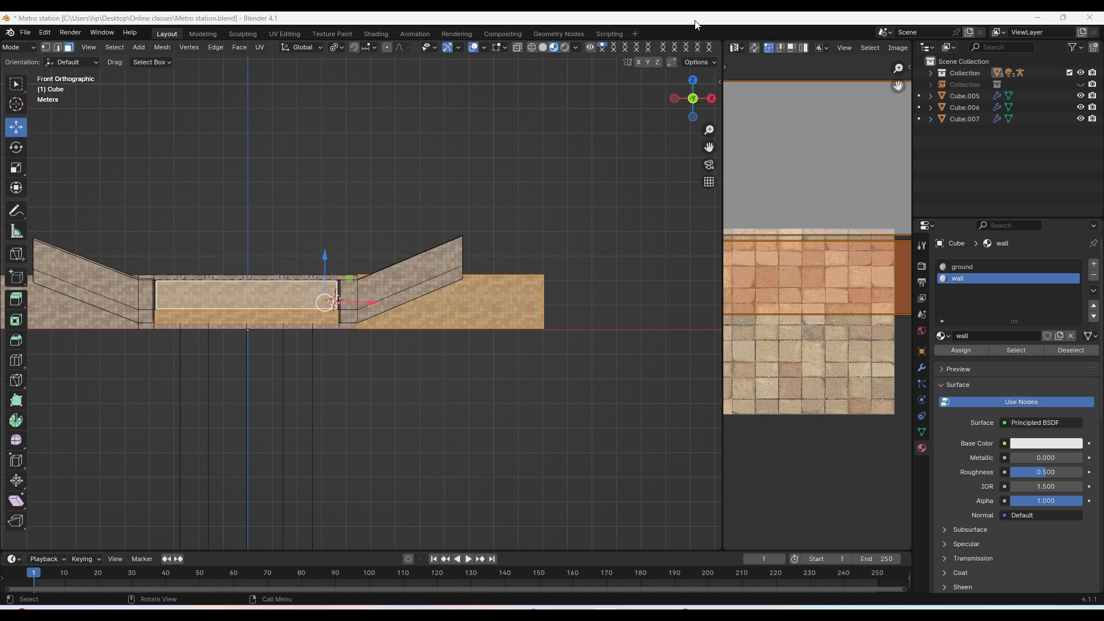
Switch the 3D viewport to wireframe shading, moving the window temporarily to reach the shading options
{"action": "left_click_drag", "start_coordinate": [706, 17], "coordinate": [707, 59]}
{"action": "left_click", "coordinate": [548, 90]}
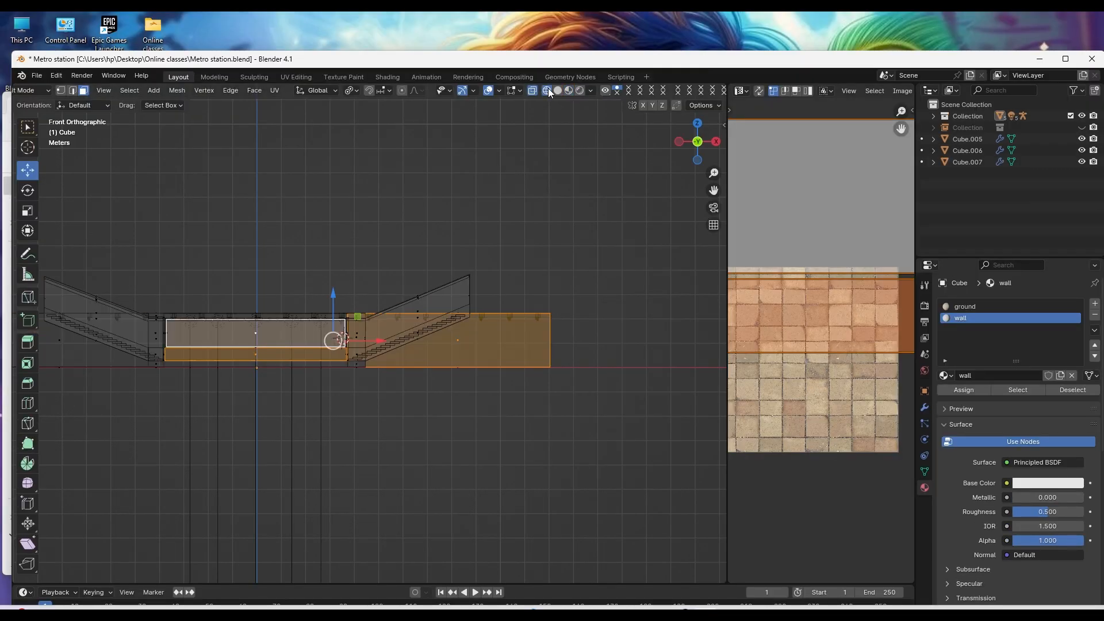
{"action": "double_click", "coordinate": [646, 59]}
{"action": "scroll", "coordinate": [480, 260], "scroll_direction": "up", "scroll_amount": 2}
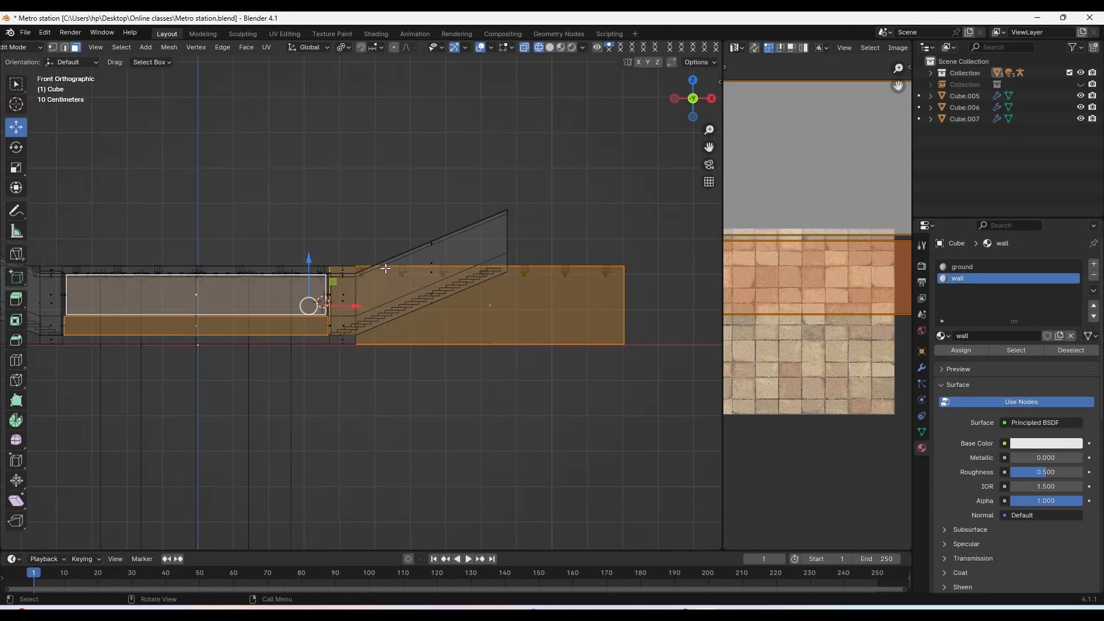
Box-select the wall faces in a narrow horizontal band across the full length of the station
{"action": "scroll", "coordinate": [386, 269], "scroll_direction": "down", "scroll_amount": 5}
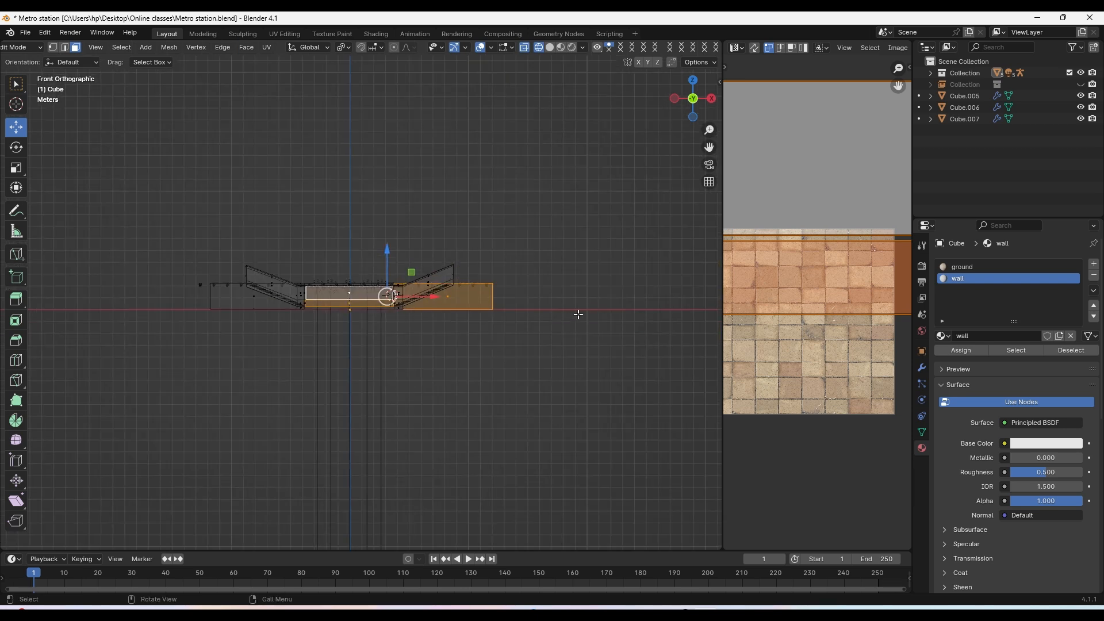
{"action": "left_click_drag", "start_coordinate": [550, 302], "coordinate": [172, 291]}
{"action": "middle_click_drag", "start_coordinate": [219, 301], "coordinate": [552, 270]}
{"action": "scroll", "coordinate": [555, 267], "scroll_direction": "down", "scroll_amount": 3}
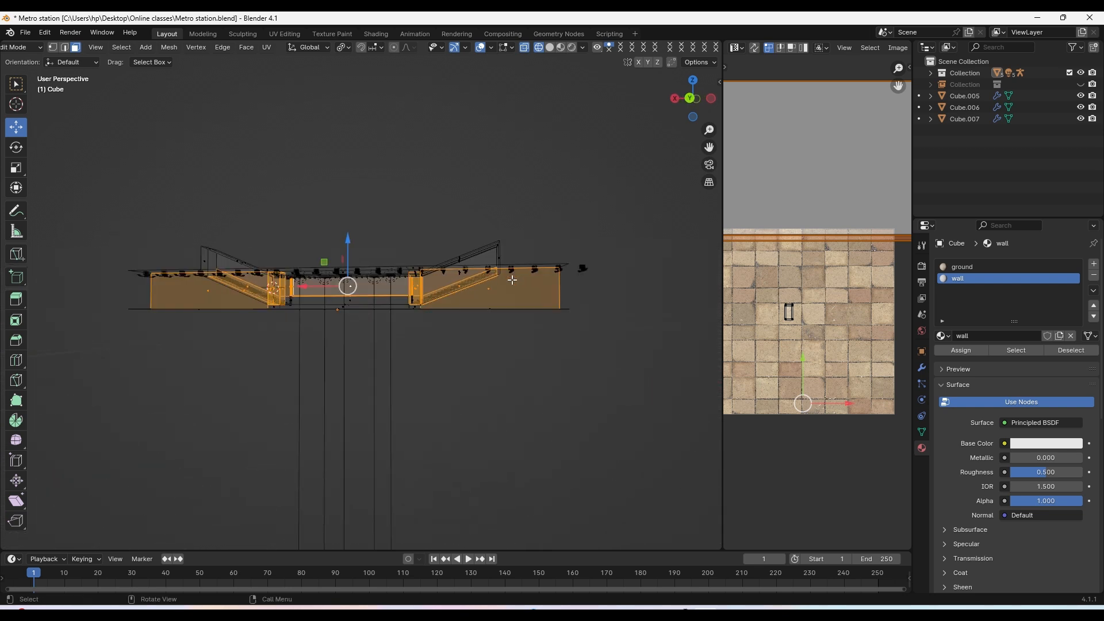
Add the upper stairway and ceiling faces to the selection with Circle Select across the whole station
{"action": "key", "text": "c"}
{"action": "scroll", "coordinate": [561, 261], "scroll_direction": "down", "scroll_amount": 4}
{"action": "mouse_move", "coordinate": [537, 249]}
{"action": "left_mouse_down"}
{"action": "mouse_move", "coordinate": [443, 258]}
{"action": "mouse_move", "coordinate": [166, 250]}
{"action": "left_mouse_up"}
{"action": "right_click", "coordinate": [371, 257]}
{"action": "middle_click_drag", "start_coordinate": [371, 254], "coordinate": [375, 253]}
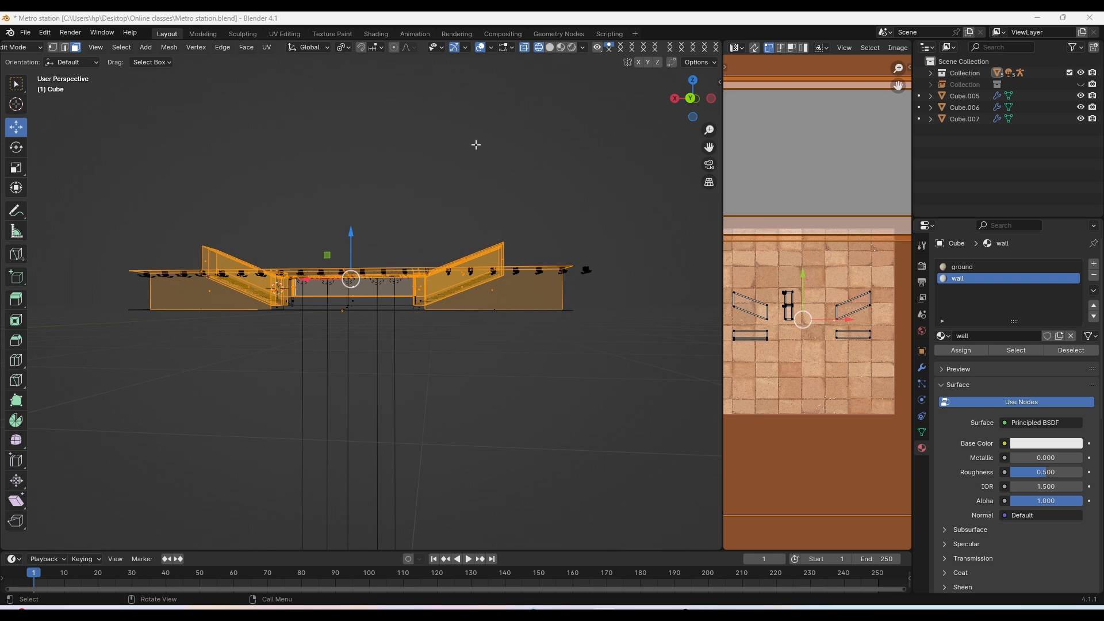
Switch the 3D viewport back to Material Preview shading and restore the maximized window
{"action": "scroll", "coordinate": [512, 118], "scroll_direction": "up", "scroll_amount": 3}
{"action": "double_click", "coordinate": [674, 32]}
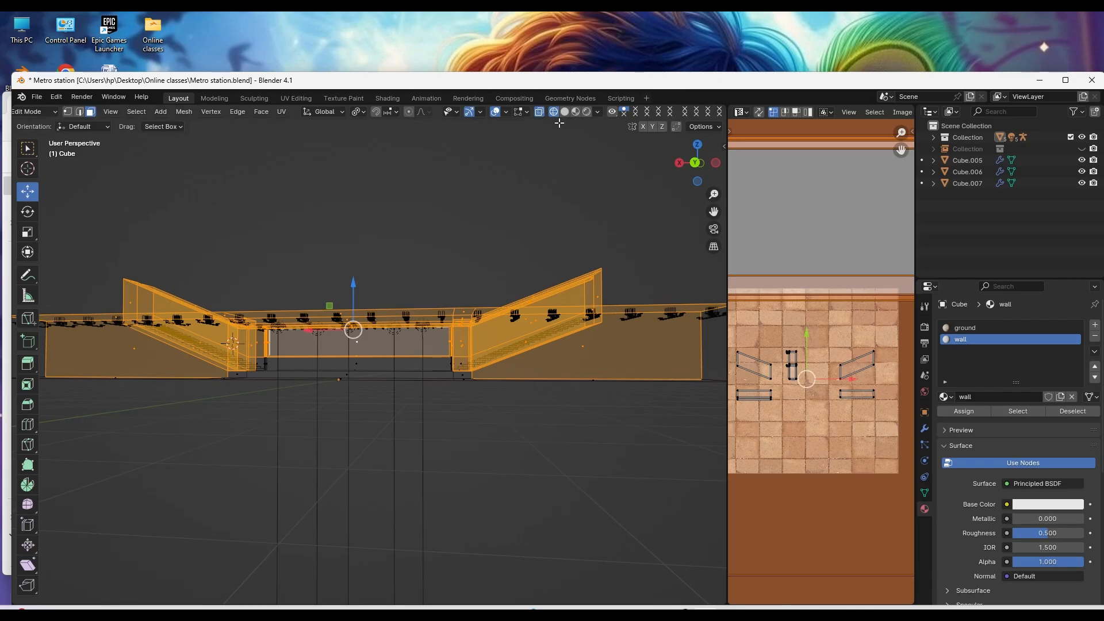
{"action": "left_click", "coordinate": [575, 111]}
{"action": "left_click_drag", "start_coordinate": [654, 85], "coordinate": [649, 12]}
{"action": "scroll", "coordinate": [494, 190], "scroll_direction": "up", "scroll_amount": 5}
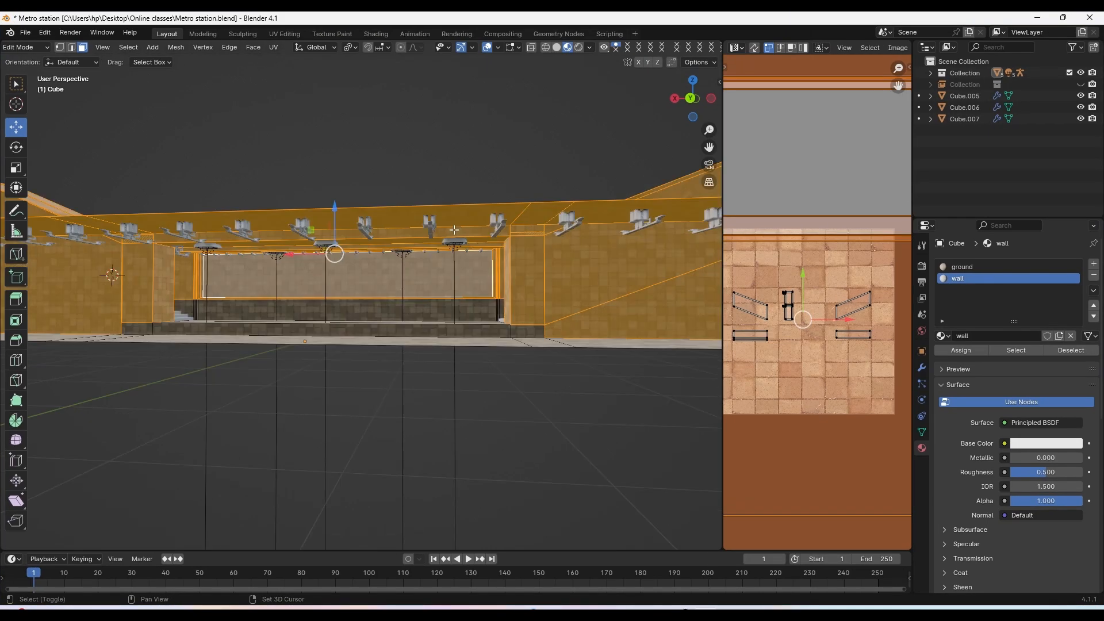
Add the recessed back wall face behind the platform to the wall face selection
{"action": "middle_click_drag", "start_coordinate": [506, 215], "coordinate": [322, 304]}
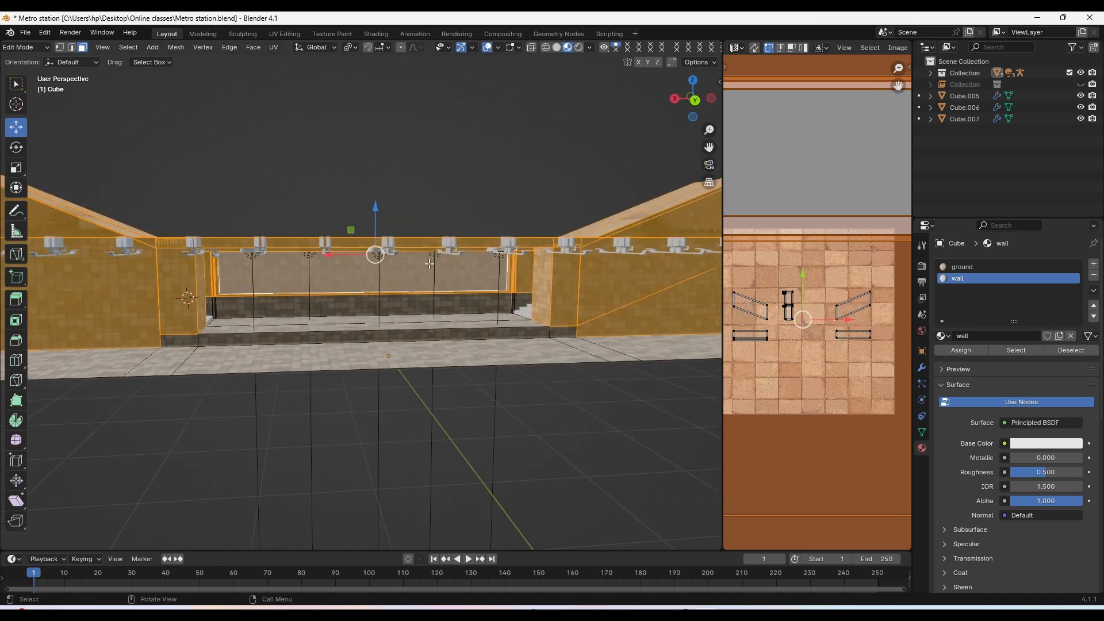
{"action": "scroll", "coordinate": [299, 319], "scroll_direction": "up", "scroll_amount": 3}
{"action": "middle_click_drag", "start_coordinate": [219, 319], "coordinate": [392, 305]}
{"action": "left_click", "coordinate": [208, 300], "text": "shift"}
{"action": "scroll", "coordinate": [339, 287], "scroll_direction": "up", "scroll_amount": 2}
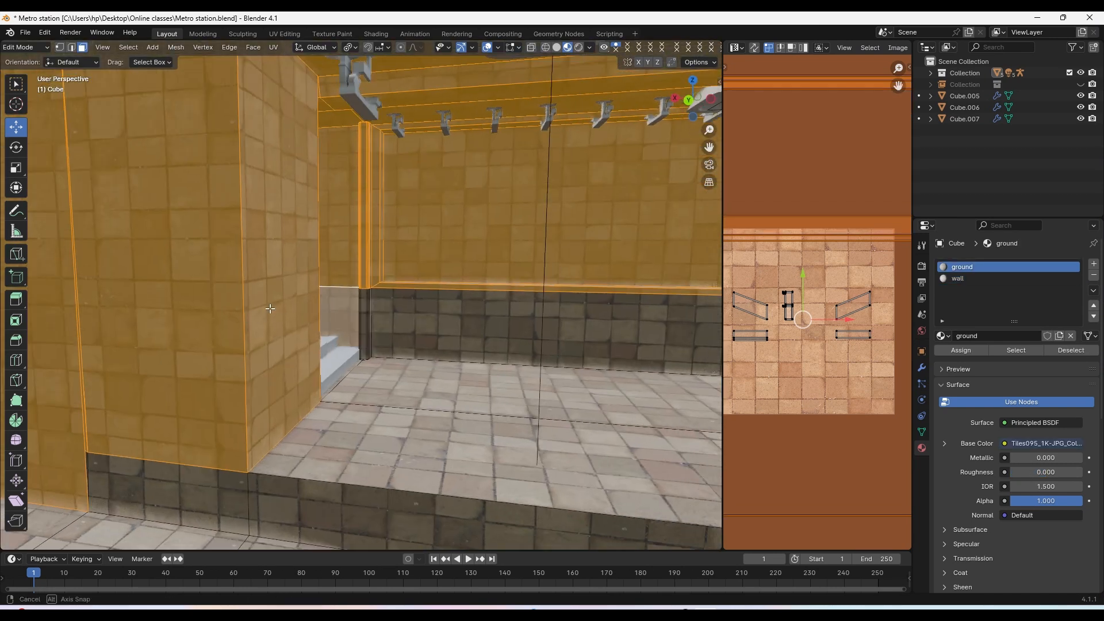
Inspect the lower walls and columns beside both stairways for faces missing from the selection
{"action": "mouse_move", "coordinate": [268, 310]}
{"action": "middle_mouse_down"}
{"action": "mouse_move", "coordinate": [124, 305]}
{"action": "mouse_move", "coordinate": [282, 314]}
{"action": "middle_mouse_up"}
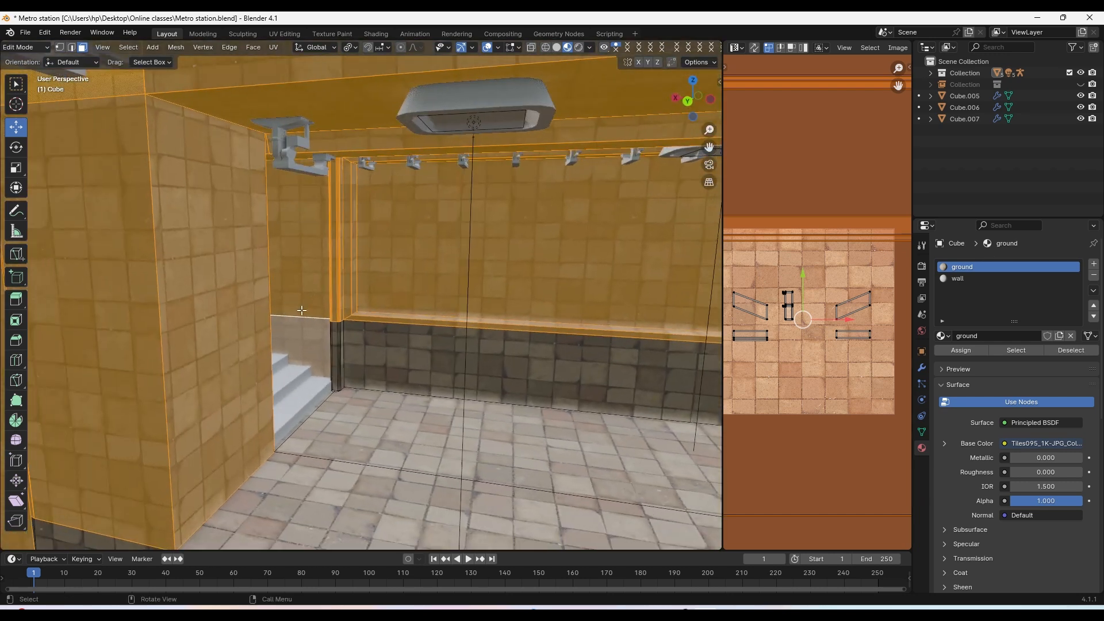
{"action": "scroll", "coordinate": [283, 314], "scroll_direction": "up", "scroll_amount": 2}
{"action": "scroll", "coordinate": [283, 314], "scroll_direction": "up", "scroll_amount": 3}
{"action": "middle_click_drag", "start_coordinate": [288, 437], "coordinate": [323, 313], "text": "shift"}
{"action": "key", "text": "c"}
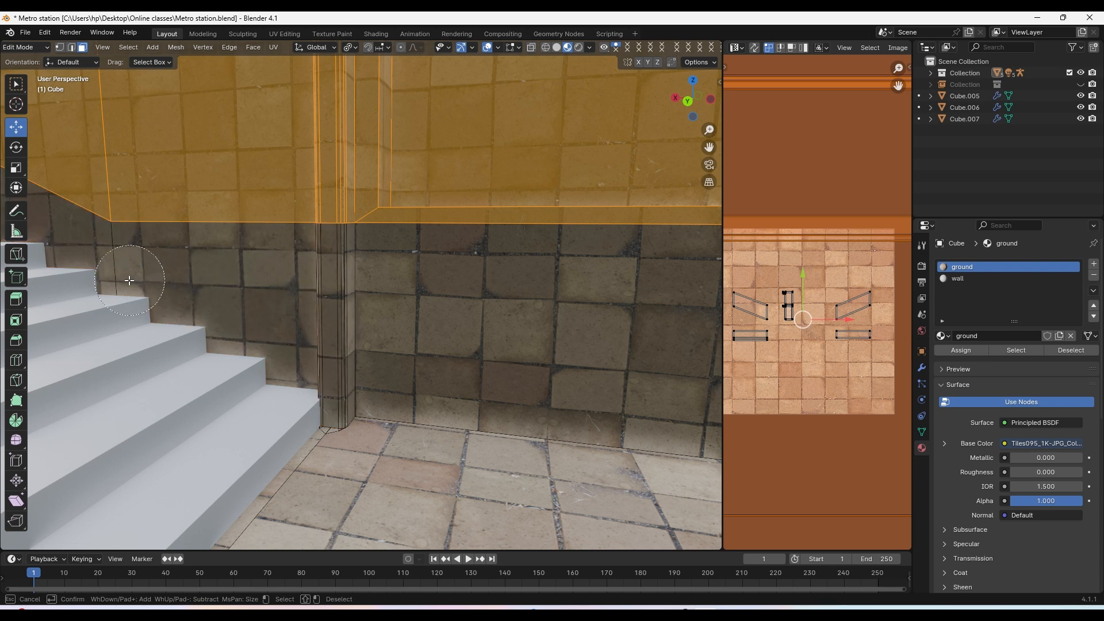
{"action": "key", "text": "Escape"}
{"action": "scroll", "coordinate": [118, 287], "scroll_direction": "down", "scroll_amount": 5}
{"action": "middle_click_drag", "start_coordinate": [114, 291], "coordinate": [206, 288]}
{"action": "middle_click_drag", "start_coordinate": [460, 307], "coordinate": [296, 329]}
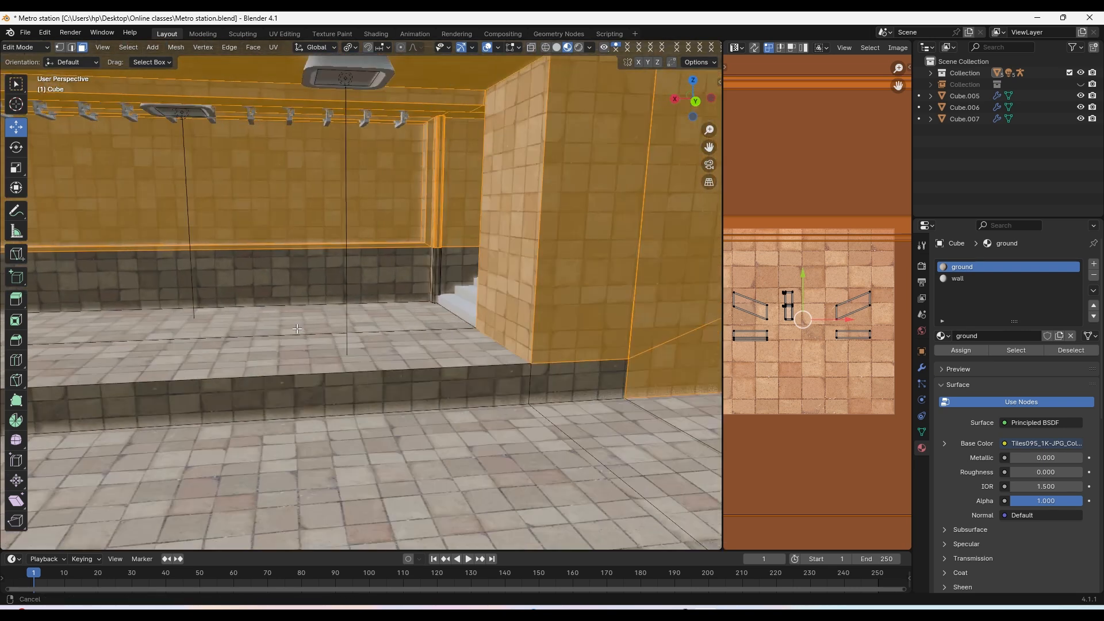
{"action": "scroll", "coordinate": [460, 262], "scroll_direction": "up", "scroll_amount": 3}
{"action": "middle_click_drag", "start_coordinate": [465, 260], "coordinate": [438, 312], "text": "shift"}
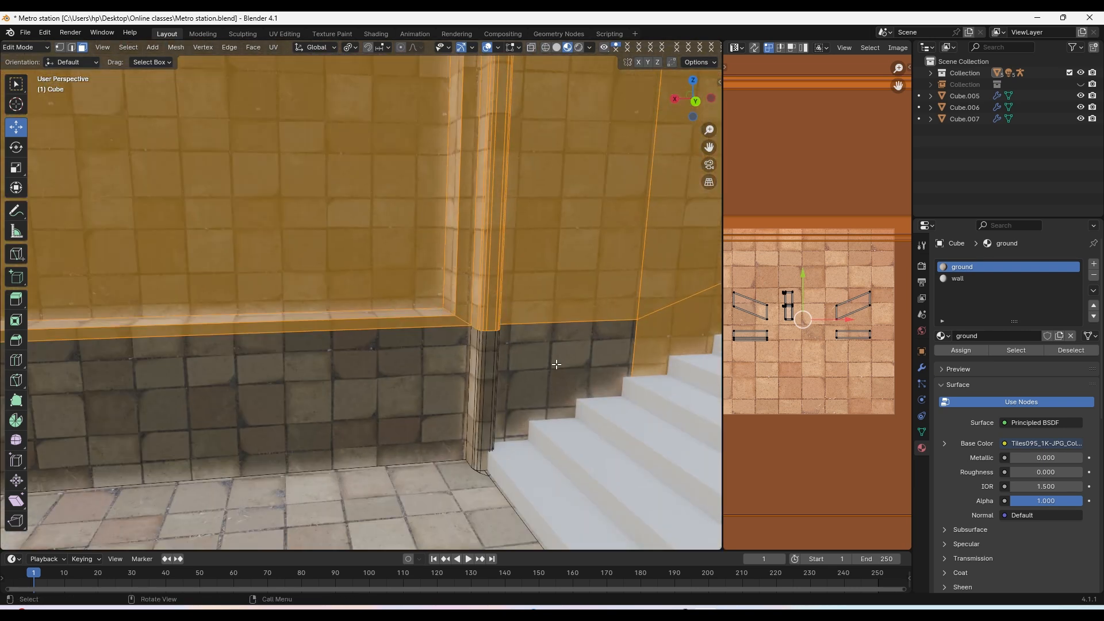
{"action": "key", "text": "c"}
{"action": "key", "text": "Escape"}
{"action": "scroll", "coordinate": [627, 363], "scroll_direction": "down", "scroll_amount": 8}
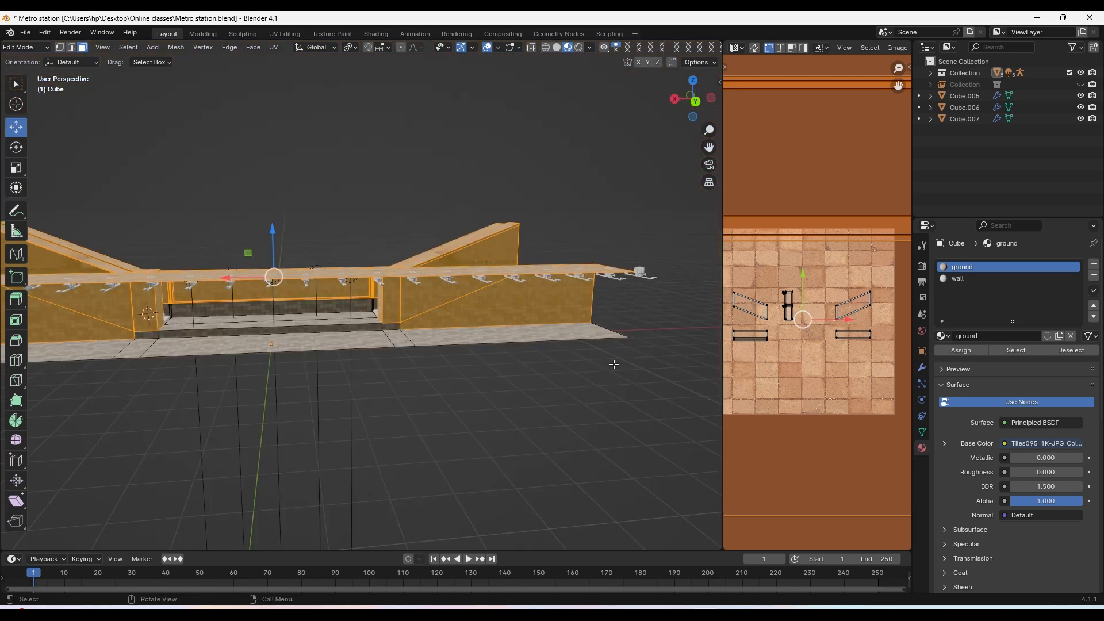
Assign the wall material to all selected wall and ceiling faces of the station
{"action": "scroll", "coordinate": [482, 322], "scroll_direction": "up", "scroll_amount": 4}
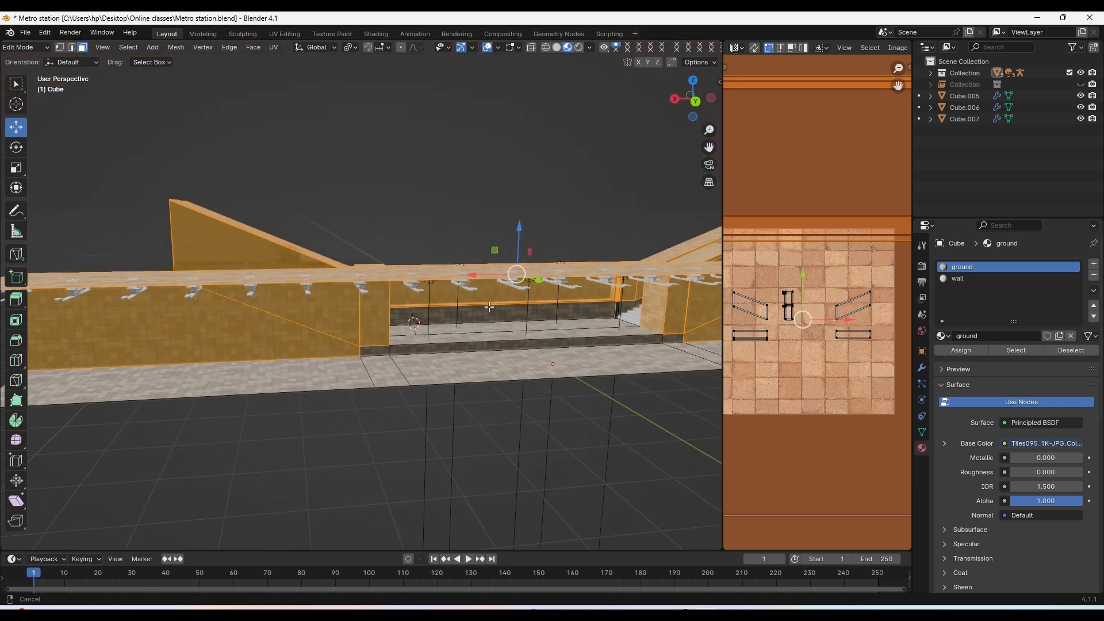
{"action": "middle_click_drag", "start_coordinate": [372, 368], "coordinate": [463, 327]}
{"action": "scroll", "coordinate": [577, 320], "scroll_direction": "up", "scroll_amount": 2}
{"action": "middle_click_drag", "start_coordinate": [576, 320], "coordinate": [410, 322], "text": "shift"}
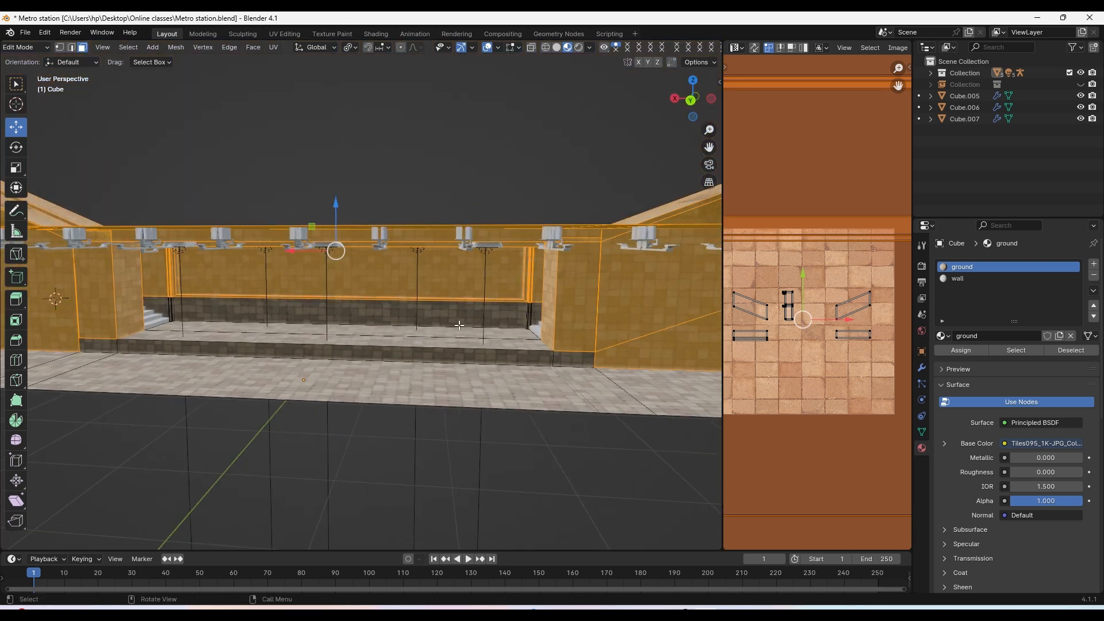
{"action": "middle_click_drag", "start_coordinate": [517, 282], "coordinate": [409, 335]}
{"action": "scroll", "coordinate": [448, 316], "scroll_direction": "up", "scroll_amount": 4}
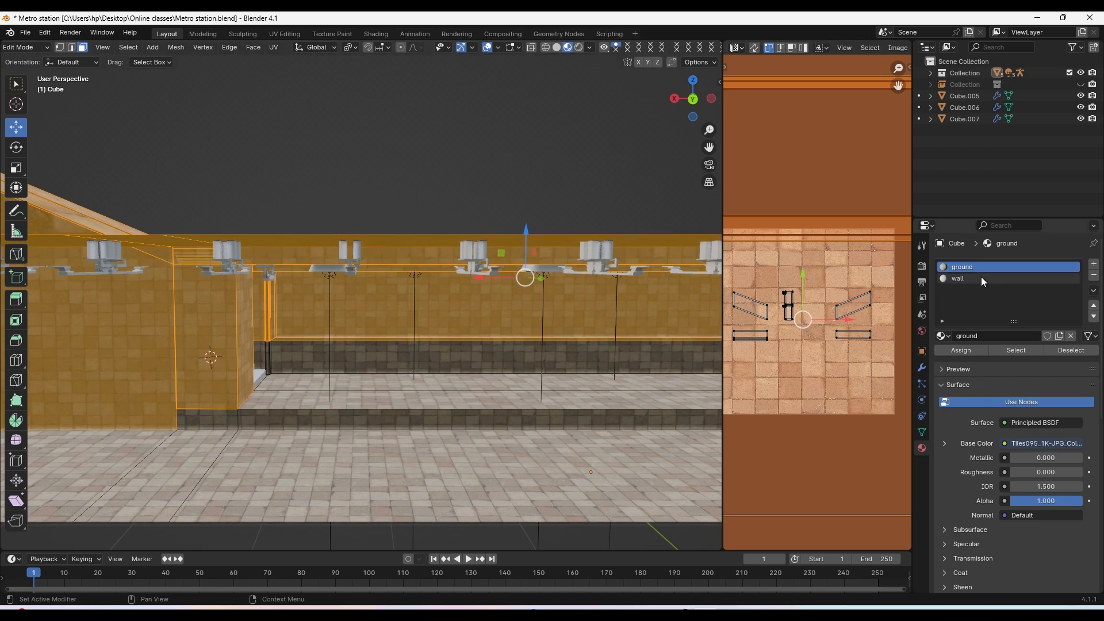
{"action": "left_click", "coordinate": [957, 278]}
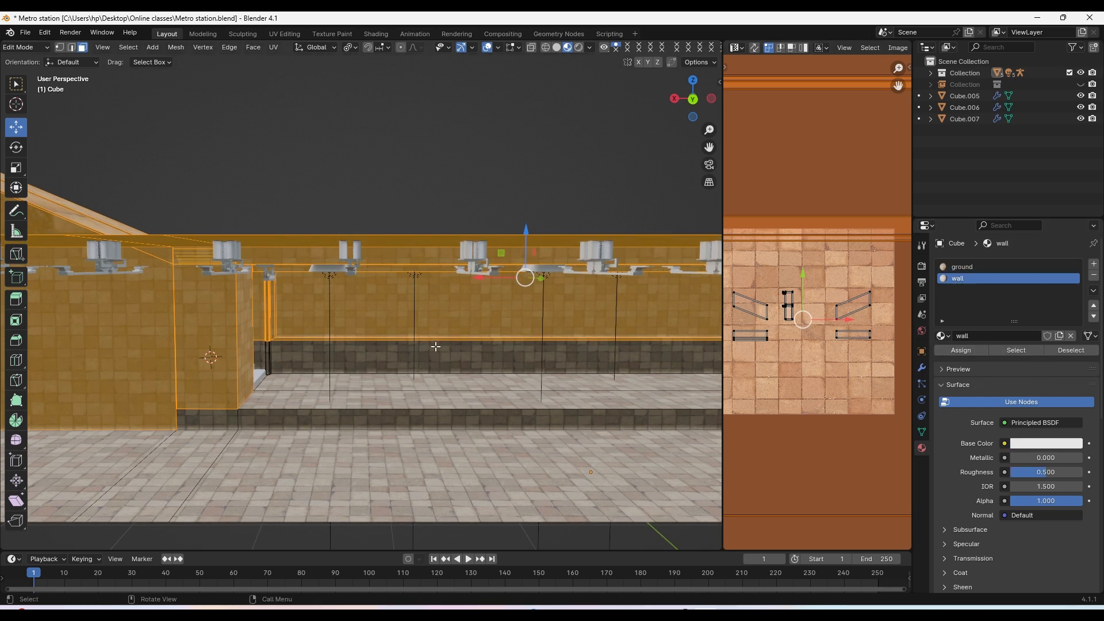
{"action": "scroll", "coordinate": [435, 346], "scroll_direction": "down", "scroll_amount": 4}
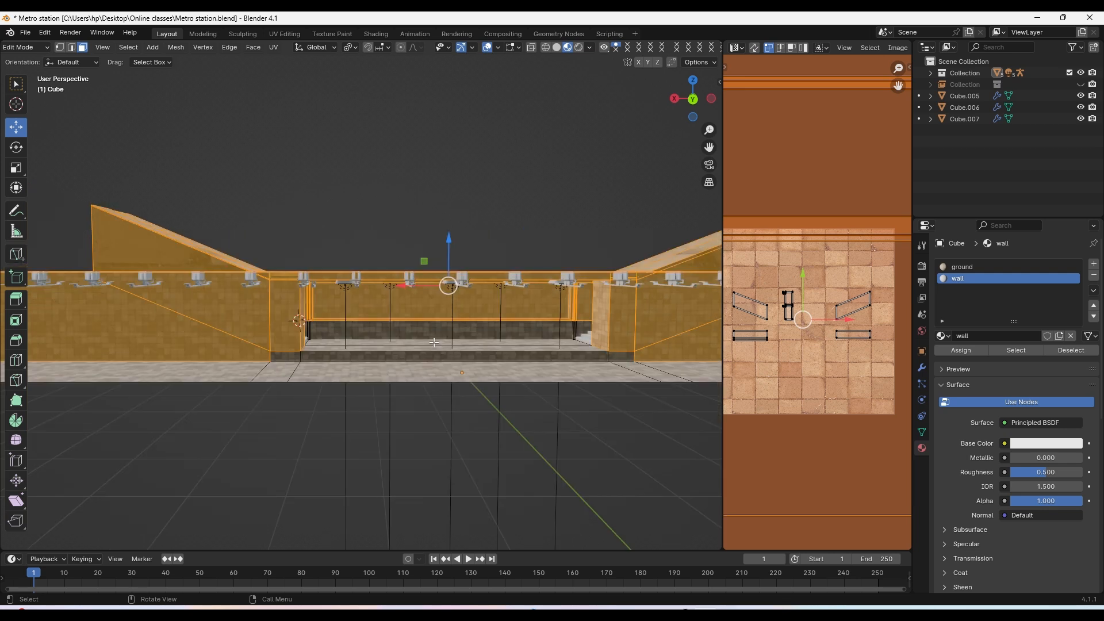
{"action": "left_click", "coordinate": [959, 350]}
{"action": "scroll", "coordinate": [527, 255], "scroll_direction": "up", "scroll_amount": 2}
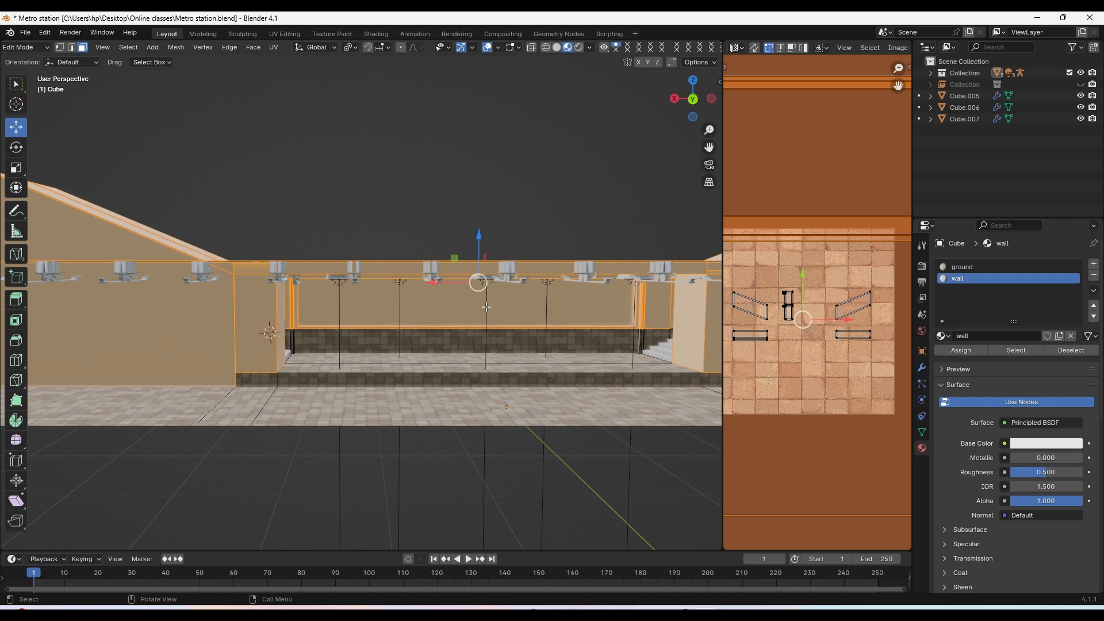
{"action": "scroll", "coordinate": [486, 307], "scroll_direction": "up", "scroll_amount": 2}
Return to Object Mode, widen the UV editor area and change it to the Shader Editor
{"action": "left_click", "coordinate": [36, 49]}
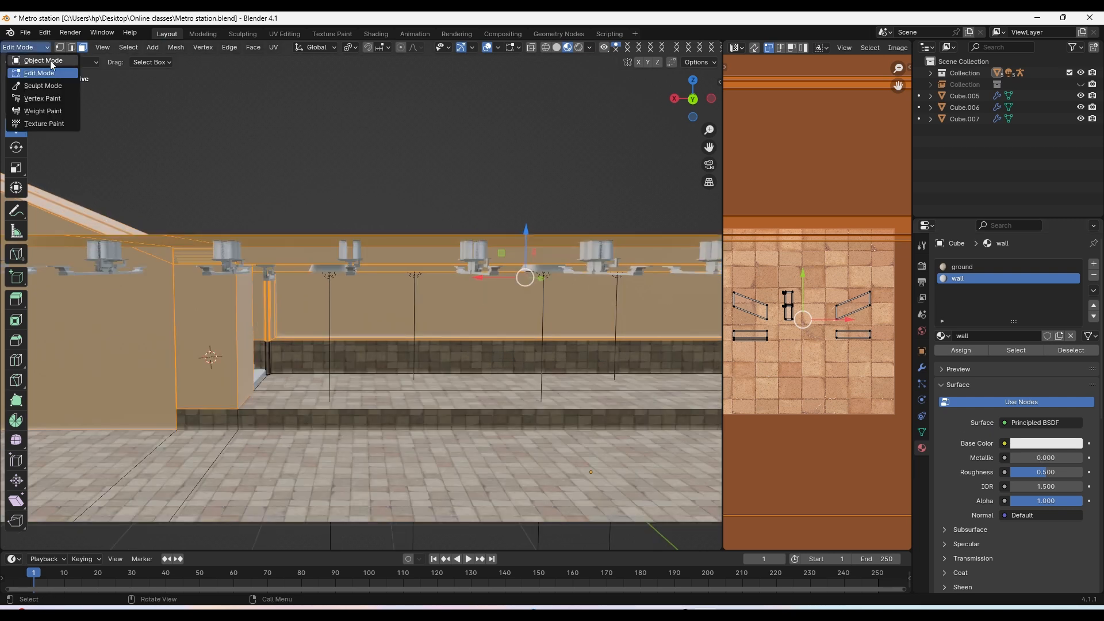
{"action": "left_click", "coordinate": [43, 60]}
{"action": "left_click_drag", "start_coordinate": [723, 202], "coordinate": [511, 202]}
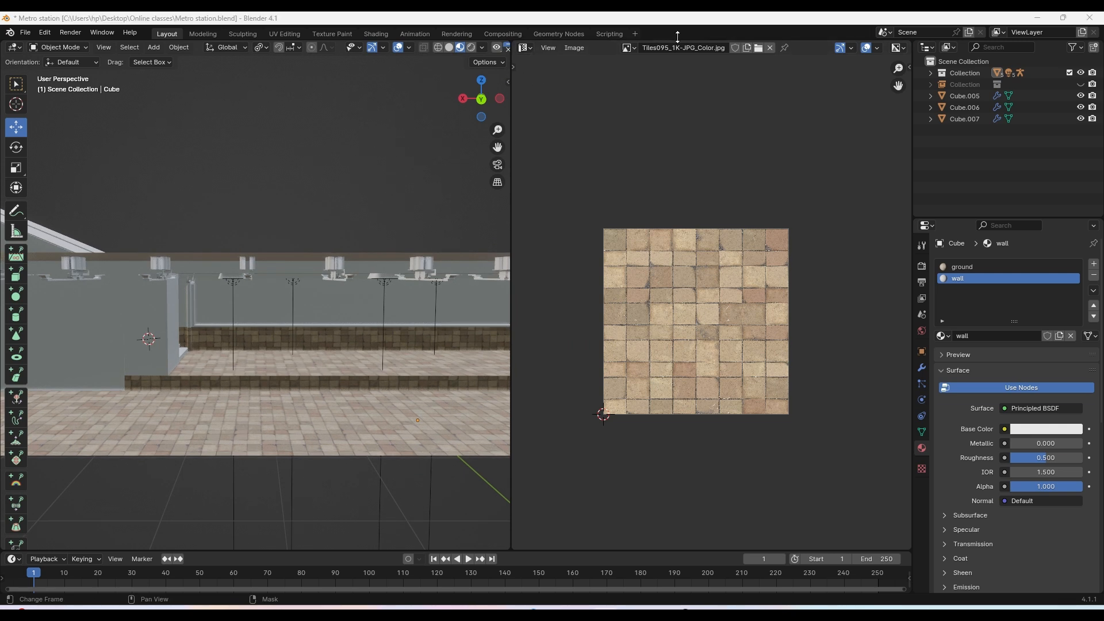
{"action": "double_click", "coordinate": [690, 22]}
{"action": "left_click", "coordinate": [540, 61]}
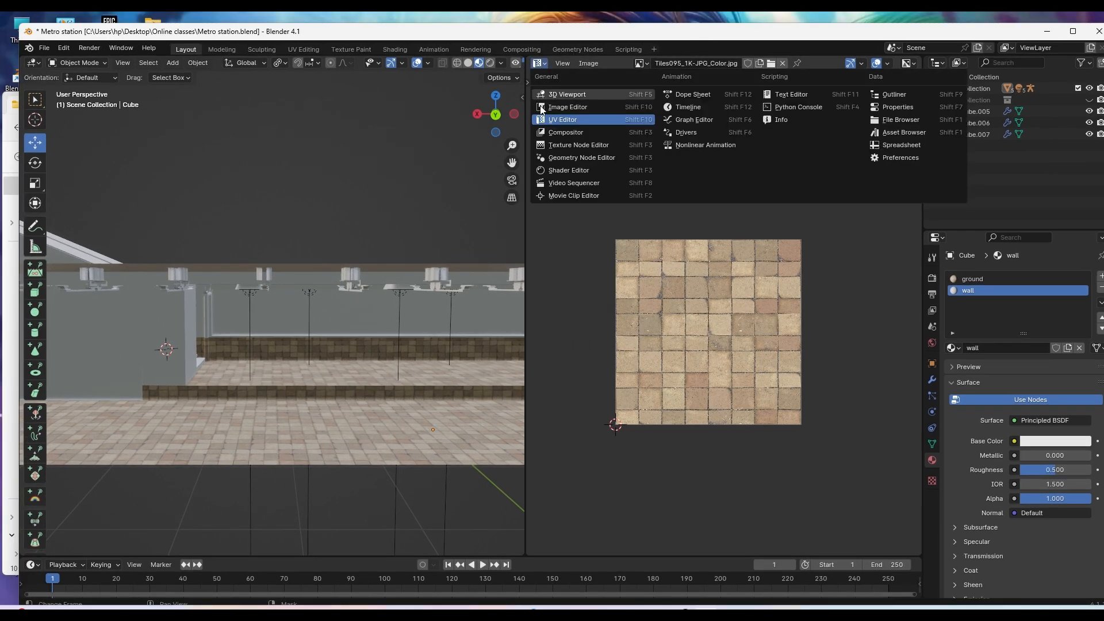
{"action": "left_click", "coordinate": [620, 168]}
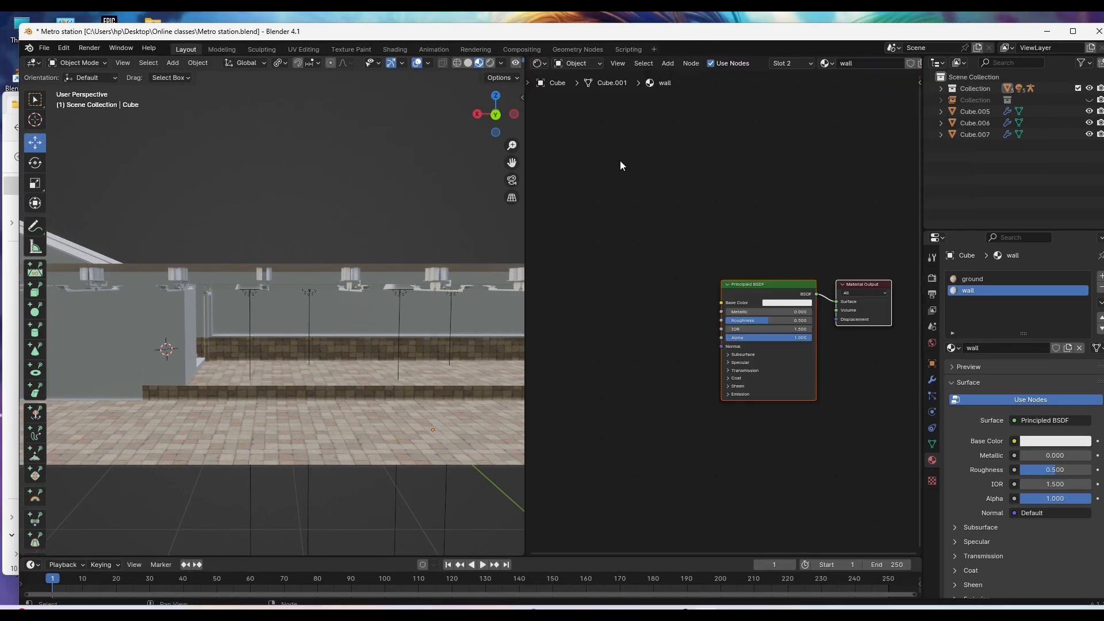
{"action": "double_click", "coordinate": [781, 37]}
Move the ground material's Tiles095 texture node closer to its Principled BSDF, and return to the wall material's nodes
{"action": "scroll", "coordinate": [754, 286], "scroll_direction": "up", "scroll_amount": 4}
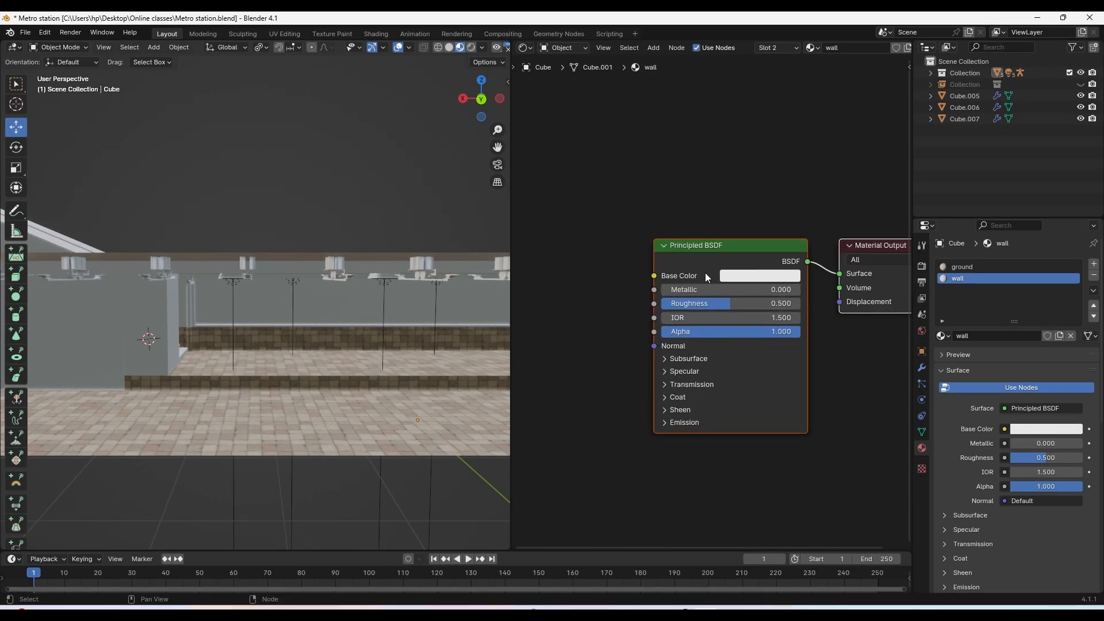
{"action": "scroll", "coordinate": [713, 258], "scroll_direction": "down", "scroll_amount": 1}
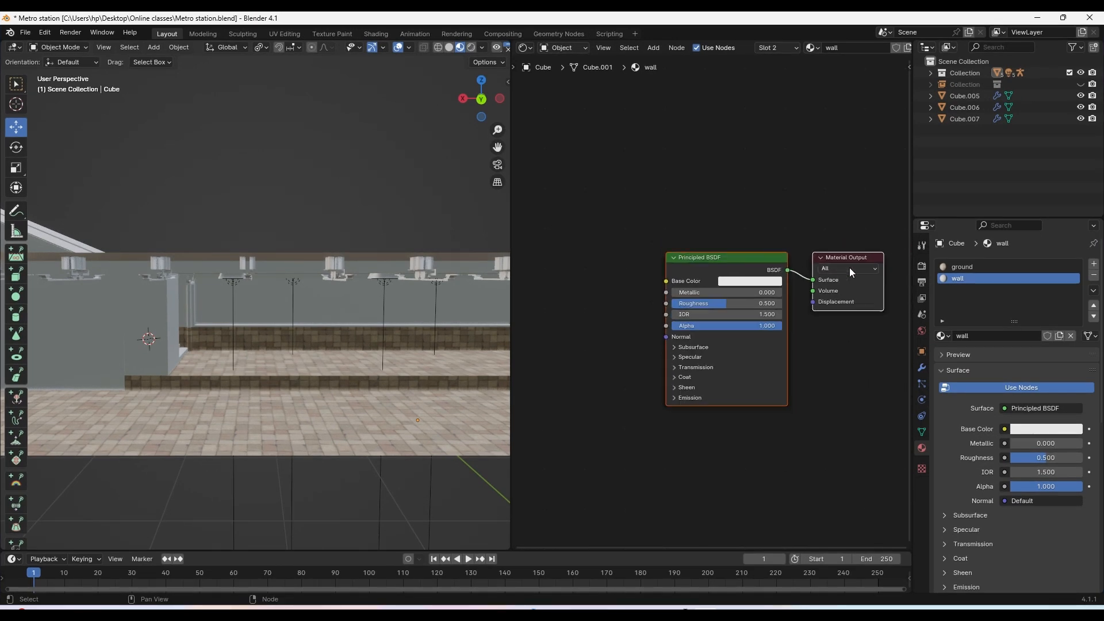
{"action": "scroll", "coordinate": [850, 267], "scroll_direction": "down", "scroll_amount": 1}
{"action": "left_click", "coordinate": [971, 267]}
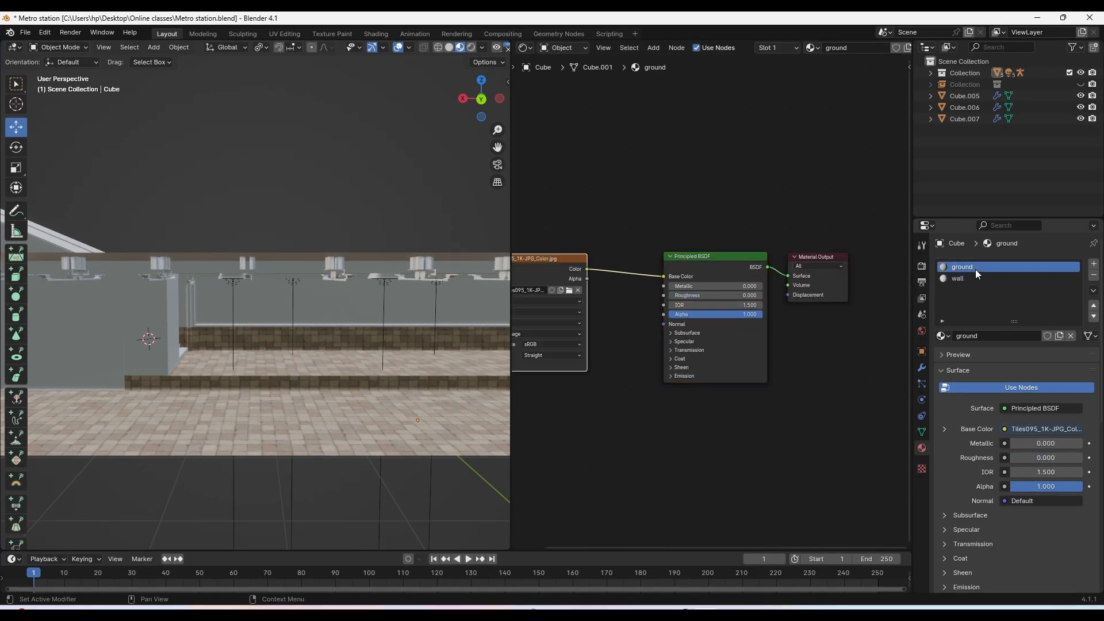
{"action": "scroll", "coordinate": [630, 291], "scroll_direction": "down", "scroll_amount": 1}
{"action": "left_click_drag", "start_coordinate": [575, 280], "coordinate": [599, 271]}
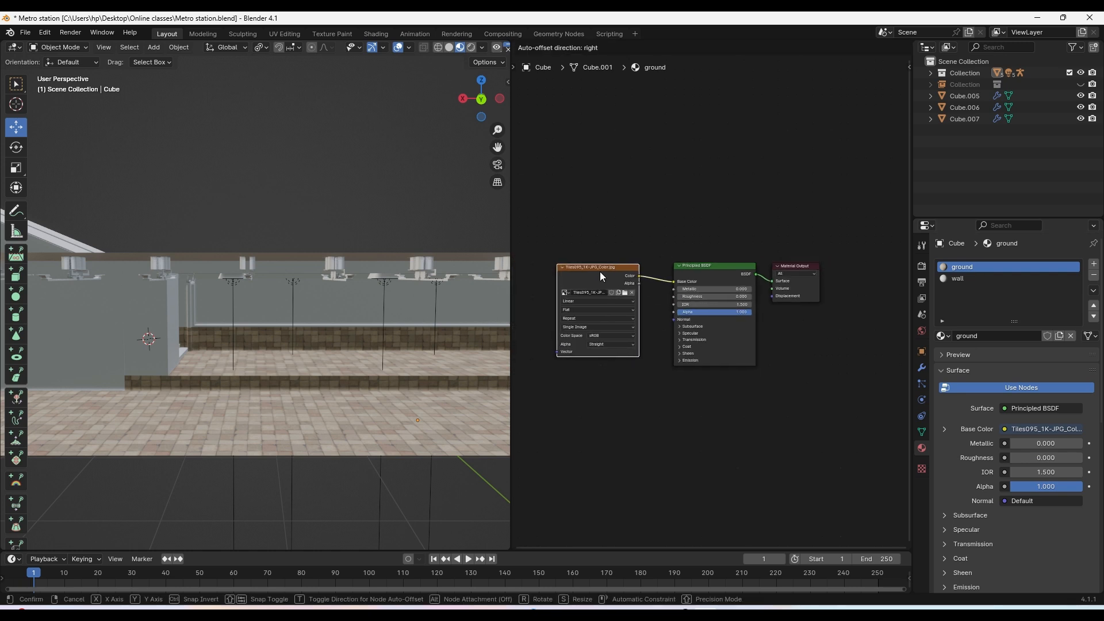
{"action": "left_click", "coordinate": [967, 277]}
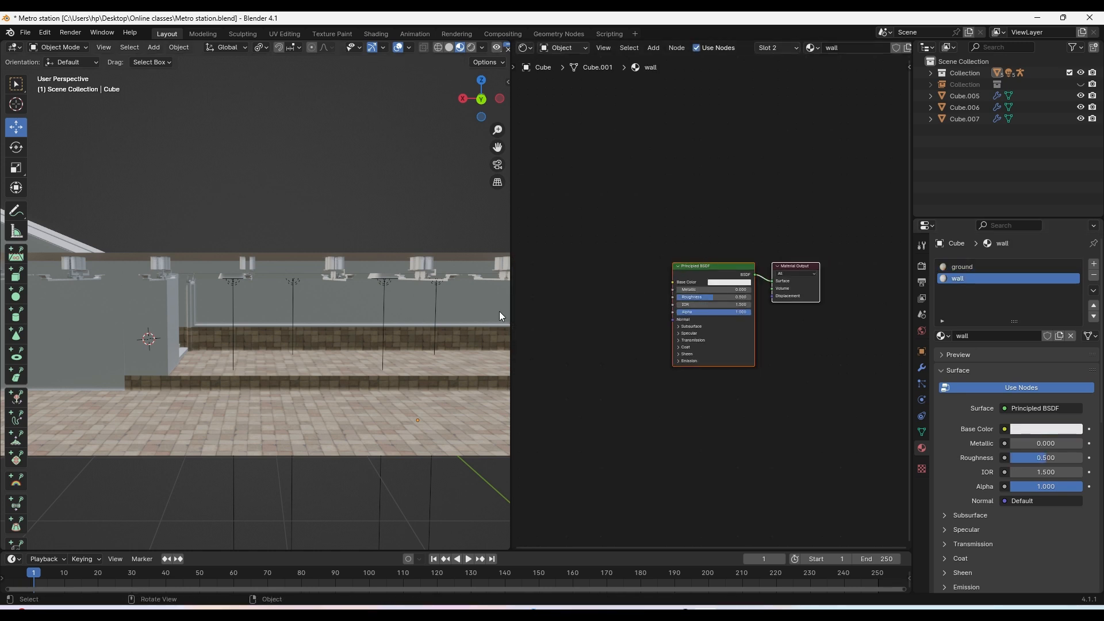
Set the wall material's Base Color to a light cyan
{"action": "middle_click_drag", "start_coordinate": [188, 312], "coordinate": [220, 342]}
{"action": "scroll", "coordinate": [698, 283], "scroll_direction": "up", "scroll_amount": 4}
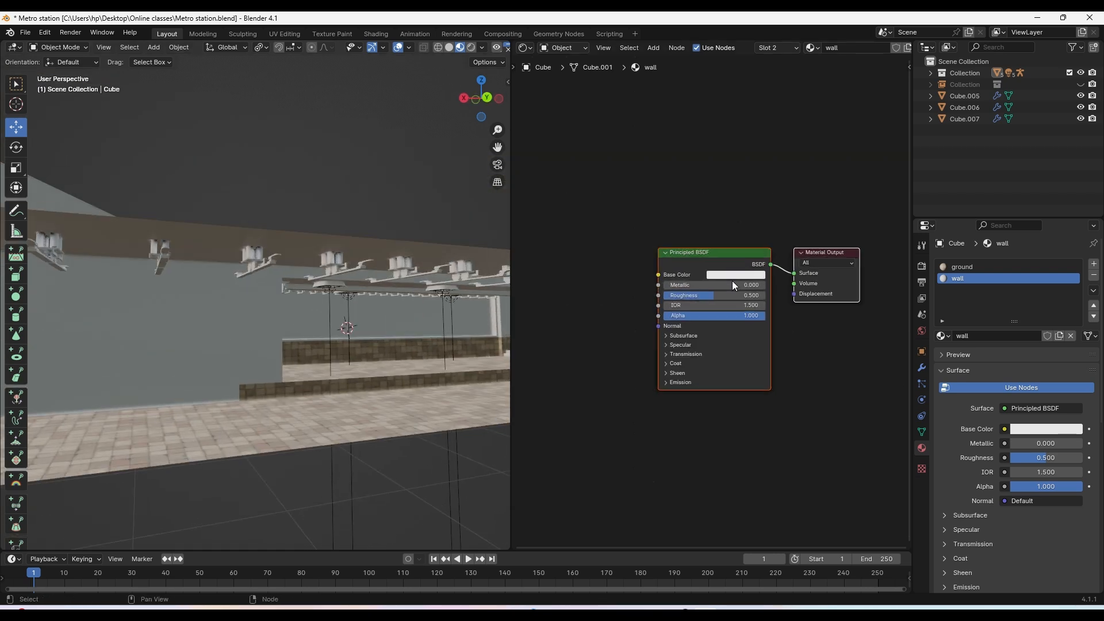
{"action": "left_click", "coordinate": [732, 269]}
{"action": "left_click_drag", "start_coordinate": [786, 182], "coordinate": [769, 118]}
{"action": "scroll", "coordinate": [653, 261], "scroll_direction": "down", "scroll_amount": 1}
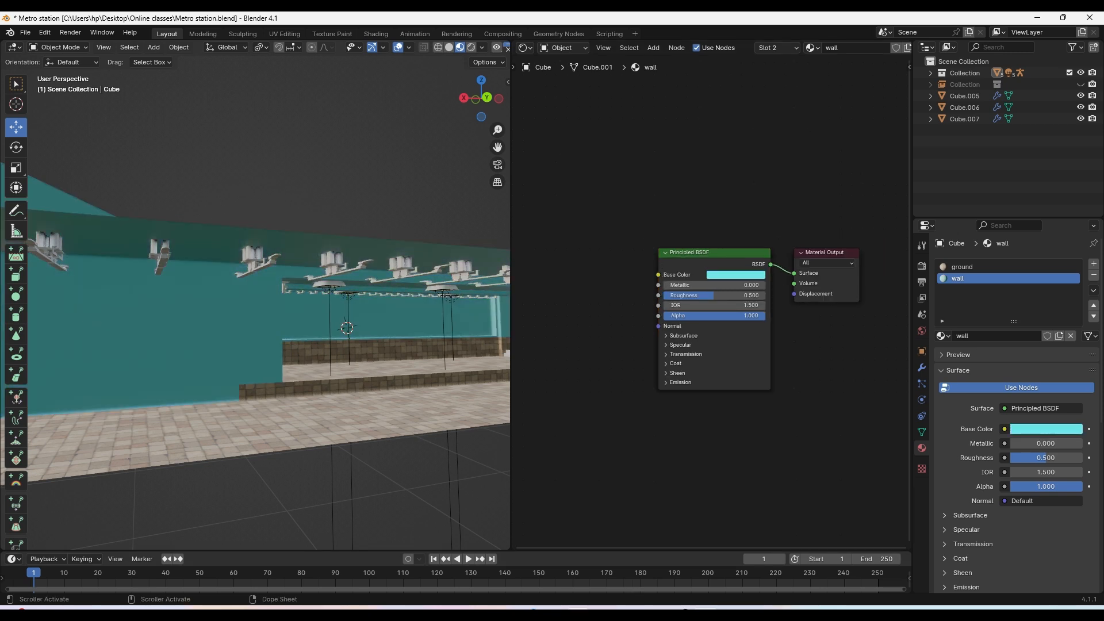
Bring the Tiles035_1K-JPG_Color image from the Textures folder's Tiles035_1K-JPG subfolder into the wall material's node tree
{"action": "mouse_move", "coordinate": [578, 614]}
{"action": "left_click", "coordinate": [577, 560]}
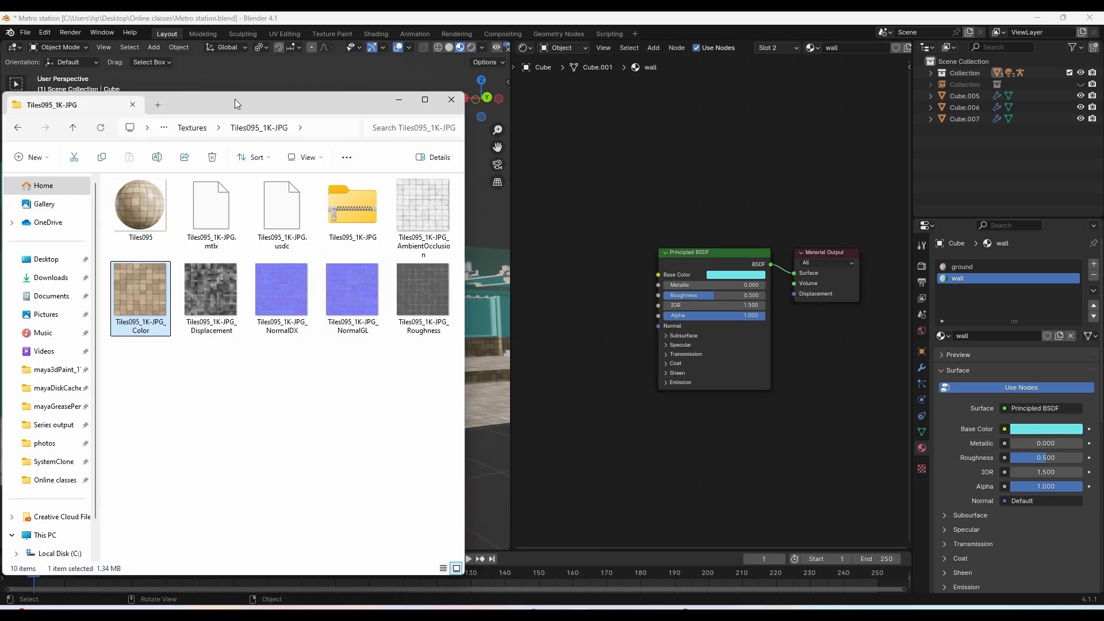
{"action": "left_click", "coordinate": [193, 129]}
{"action": "double_click", "coordinate": [160, 222]}
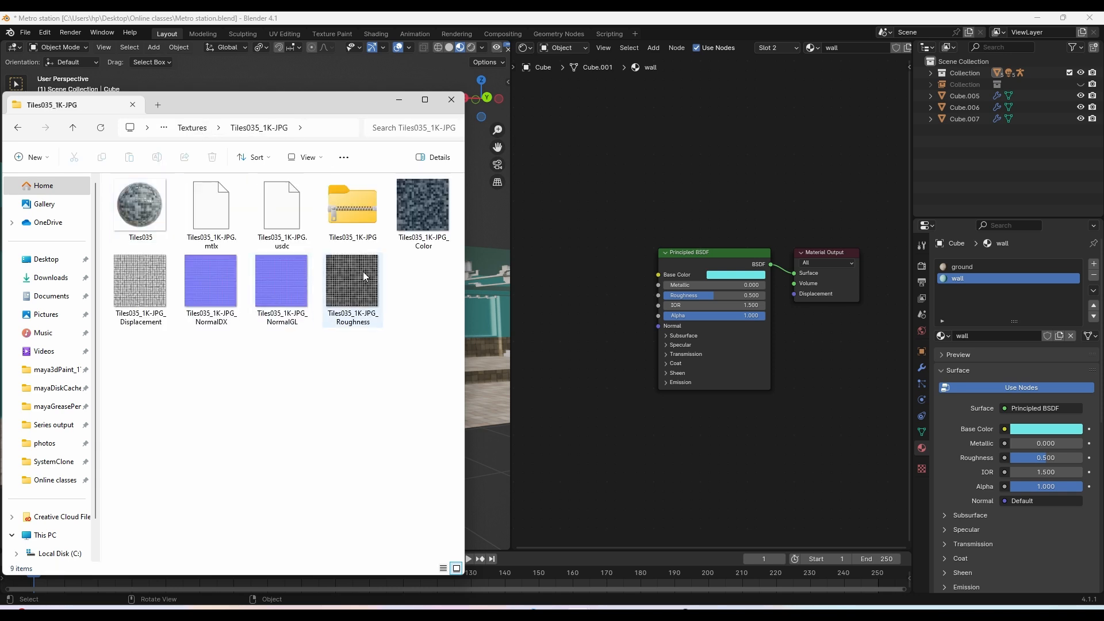
{"action": "left_click", "coordinate": [139, 282]}
{"action": "left_click", "coordinate": [418, 206]}
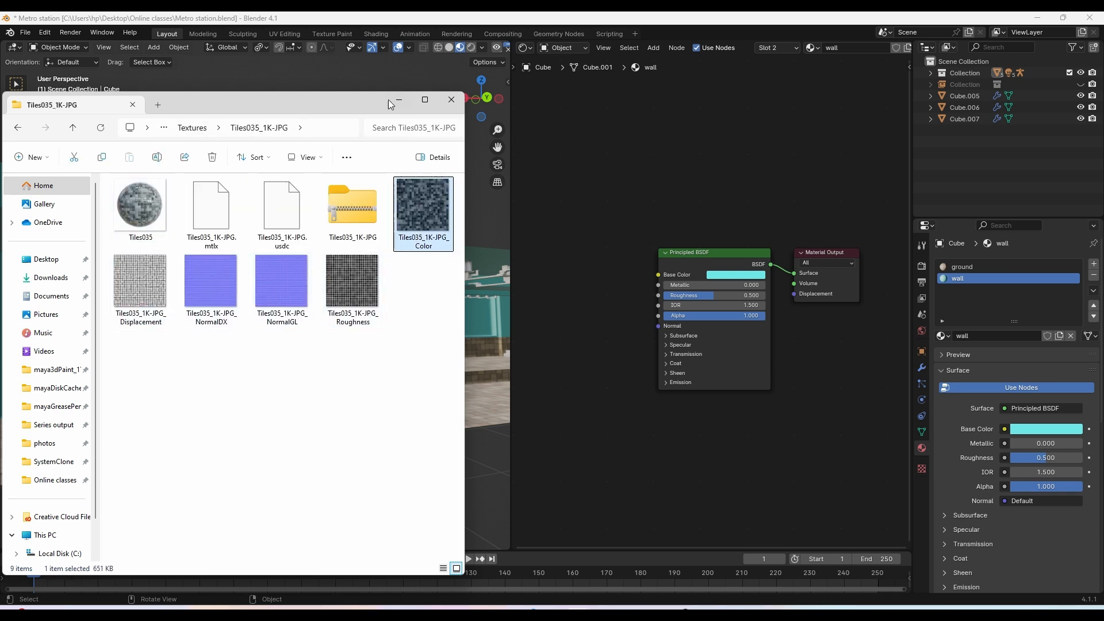
{"action": "left_click_drag", "start_coordinate": [636, 201], "coordinate": [637, 202]}
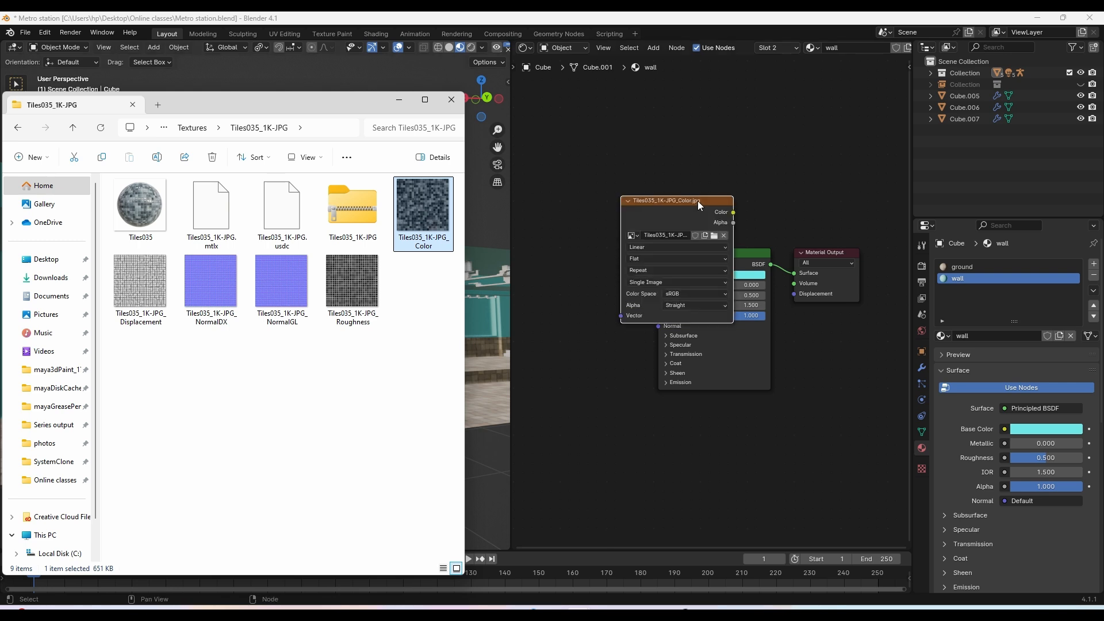
Connect the Tiles035 texture's Color output to the wall shader's Base Color, and widen the 3D viewport
{"action": "scroll", "coordinate": [610, 231], "scroll_direction": "up", "scroll_amount": 2}
{"action": "left_click_drag", "start_coordinate": [586, 229], "coordinate": [633, 262]}
{"action": "scroll", "coordinate": [586, 241], "scroll_direction": "left", "scroll_amount": 3, "text": "ctrl"}
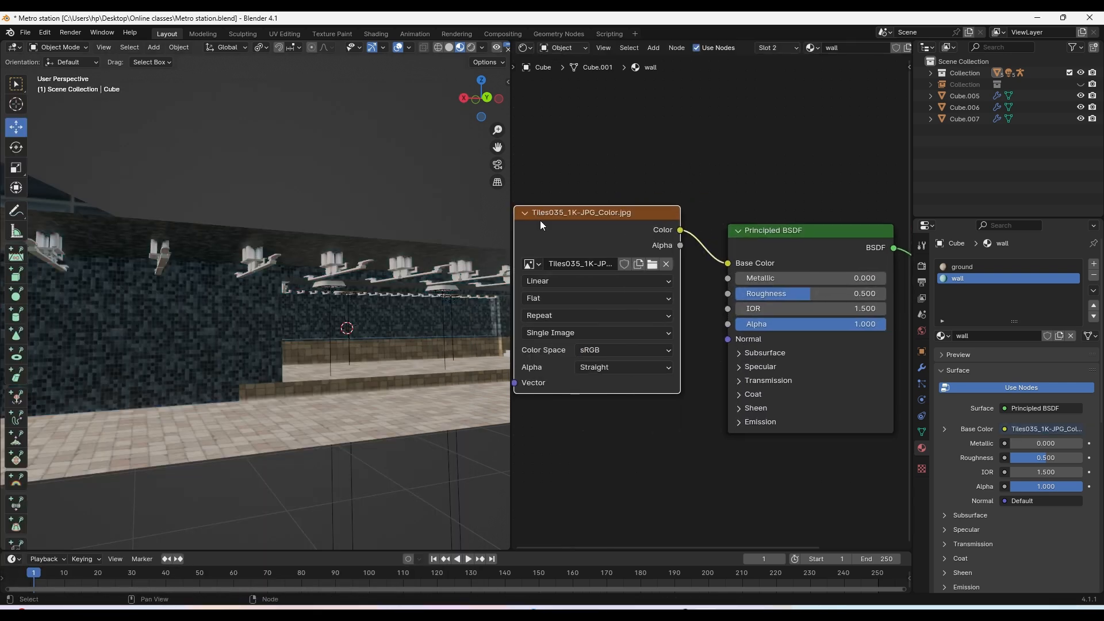
{"action": "middle_click_drag", "start_coordinate": [402, 242], "coordinate": [402, 265]}
{"action": "left_click_drag", "start_coordinate": [508, 175], "coordinate": [588, 176]}
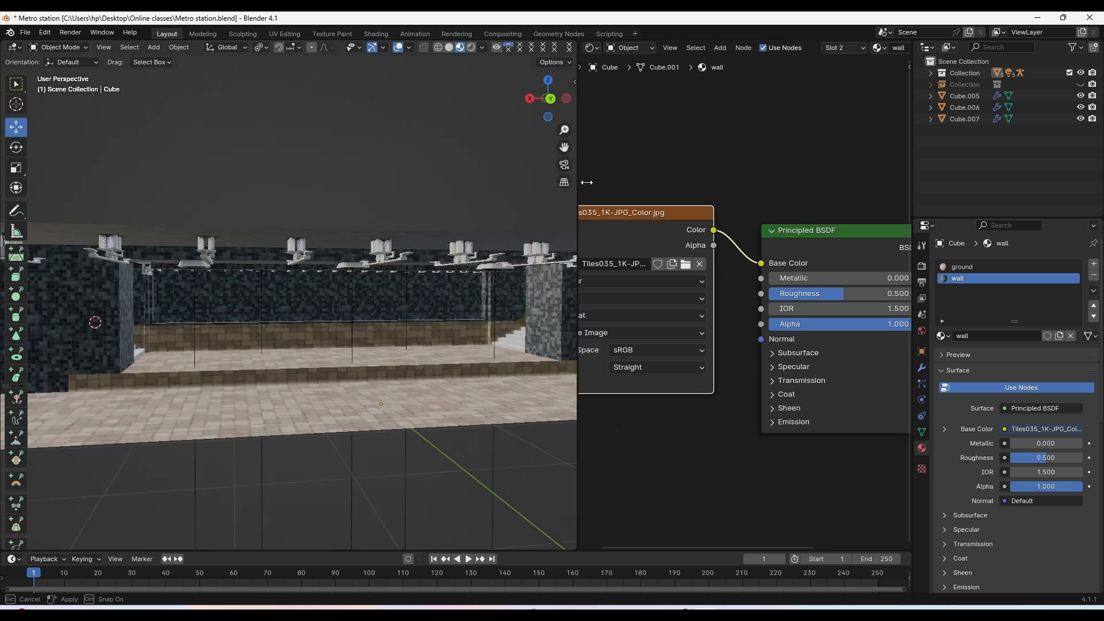
Enter Edit Mode on the station mesh and select the large front roof faces and the narrow strip between them
{"action": "middle_click_drag", "start_coordinate": [477, 264], "coordinate": [443, 237]}
{"action": "scroll", "coordinate": [445, 235], "scroll_direction": "up", "scroll_amount": 3}
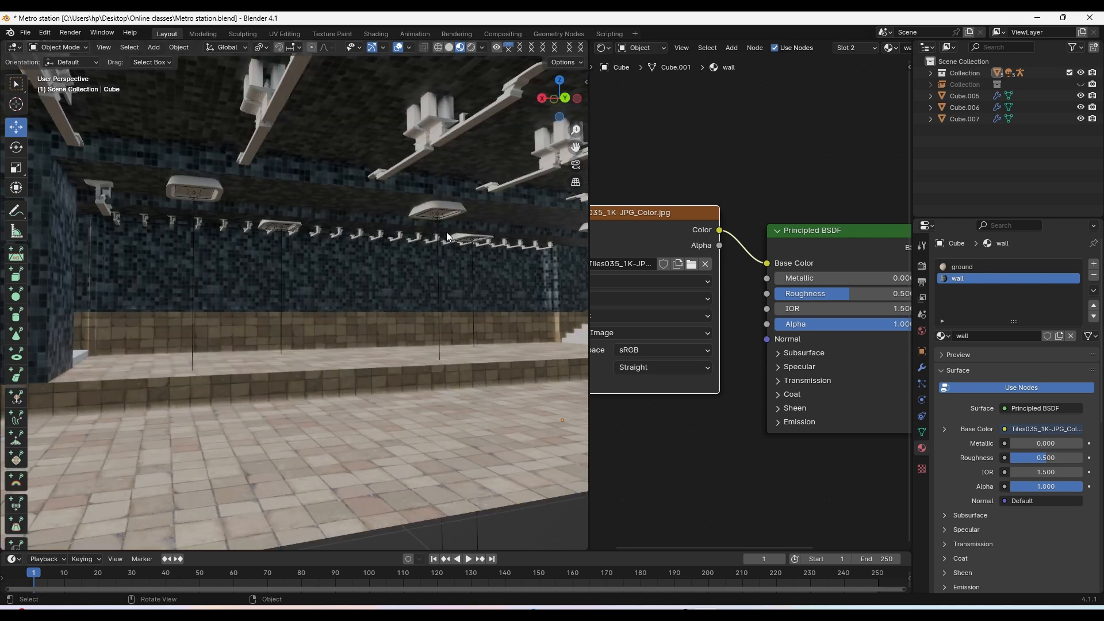
{"action": "middle_click_drag", "start_coordinate": [446, 233], "coordinate": [313, 369]}
{"action": "left_click", "coordinate": [427, 340]}
{"action": "key", "text": "Tab"}
{"action": "left_click", "coordinate": [311, 373]}
{"action": "left_click", "coordinate": [392, 315], "text": "shift"}
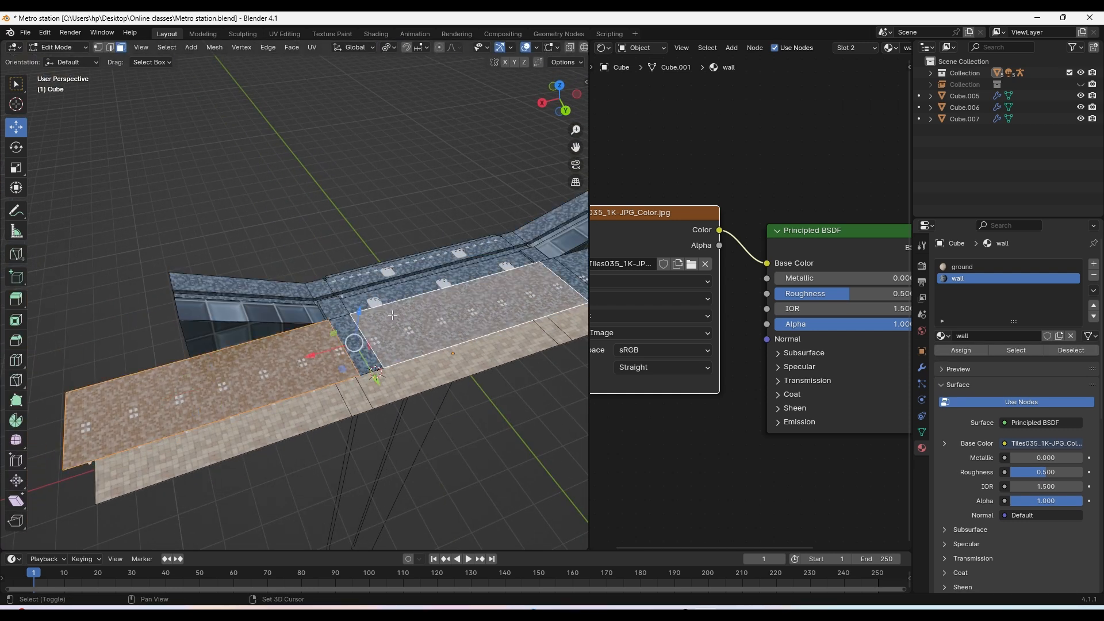
{"action": "left_click", "coordinate": [359, 334], "text": "shift"}
Add the roof faces around the near stairway to the roof selection
{"action": "middle_click_drag", "start_coordinate": [348, 325], "coordinate": [188, 312]}
{"action": "left_click", "coordinate": [185, 297], "text": "shift"}
{"action": "left_click", "coordinate": [204, 286], "text": "shift"}
{"action": "left_click", "coordinate": [210, 300], "text": "shift"}
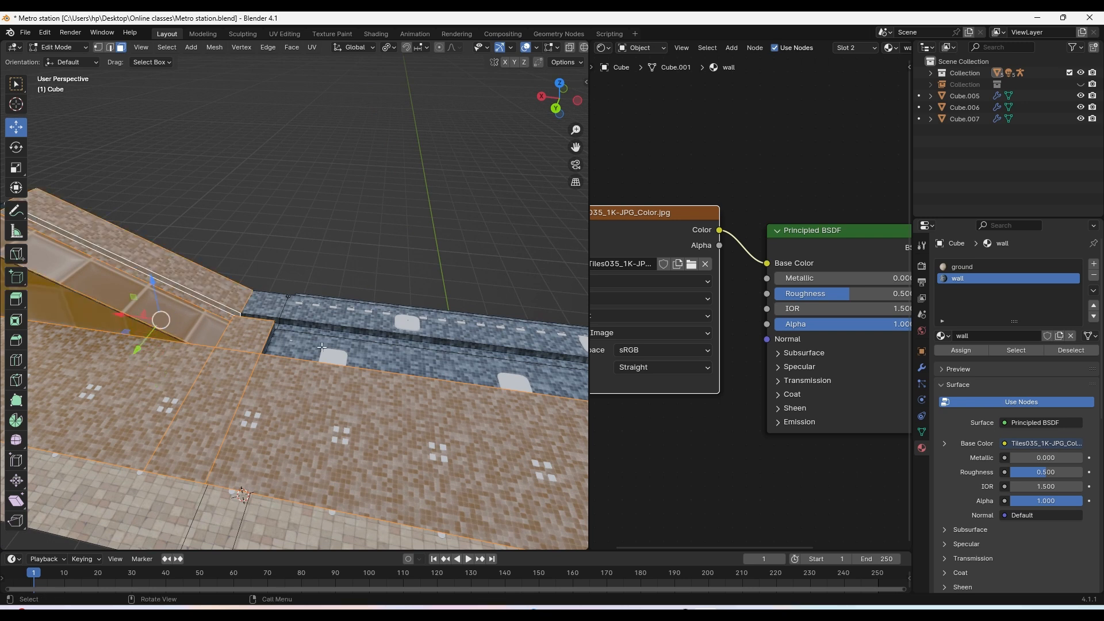
Add the rear roof strips above the platform to the selection, using Circle Select for the small faces
{"action": "left_click", "coordinate": [365, 345], "text": "shift"}
{"action": "left_click", "coordinate": [371, 336], "text": "shift"}
{"action": "middle_click_drag", "start_coordinate": [345, 356], "coordinate": [292, 407], "text": "shift"}
{"action": "key", "text": "c"}
{"action": "mouse_move", "coordinate": [258, 410]}
{"action": "left_mouse_down"}
{"action": "mouse_move", "coordinate": [240, 387]}
{"action": "mouse_move", "coordinate": [322, 357]}
{"action": "left_mouse_up"}
{"action": "key", "text": "Escape"}
Extend the selection to the roof faces of the far stairway and check it from the station's front
{"action": "scroll", "coordinate": [356, 362], "scroll_direction": "down", "scroll_amount": 4}
{"action": "mouse_move", "coordinate": [427, 382]}
{"action": "middle_mouse_down", "text": "shift"}
{"action": "mouse_move", "coordinate": [288, 402]}
{"action": "mouse_move", "coordinate": [322, 347]}
{"action": "mouse_move", "coordinate": [308, 362]}
{"action": "mouse_move", "coordinate": [311, 321]}
{"action": "mouse_move", "coordinate": [308, 362]}
{"action": "mouse_move", "coordinate": [322, 351]}
{"action": "middle_mouse_up", "text": "shift"}
{"action": "key", "text": "l"}
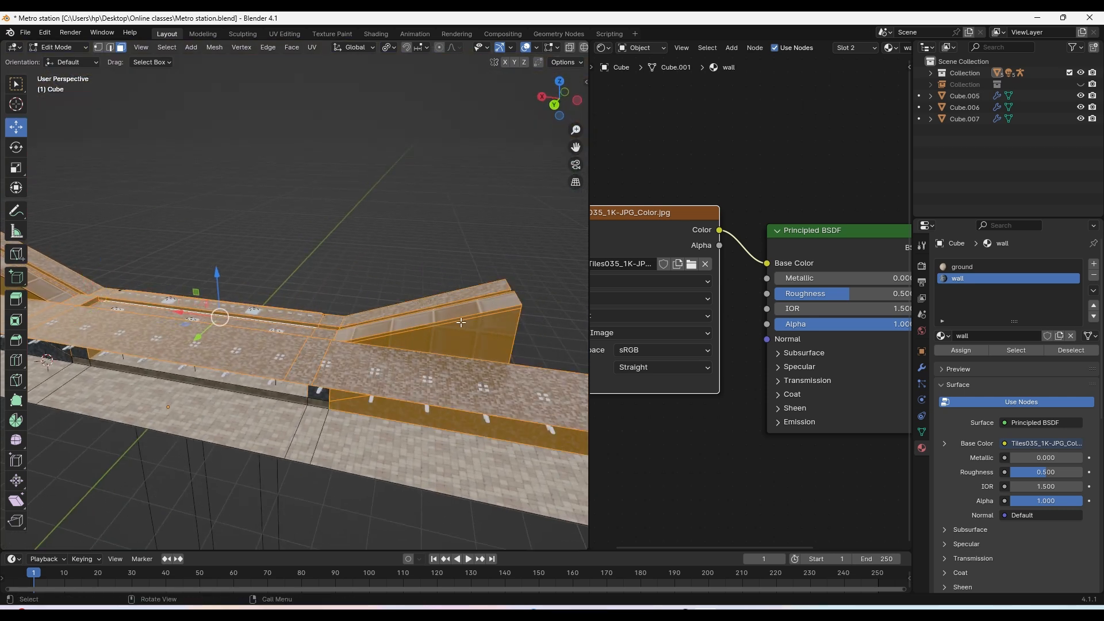
{"action": "middle_click_drag", "start_coordinate": [461, 323], "coordinate": [492, 308]}
{"action": "middle_click_drag", "start_coordinate": [435, 366], "coordinate": [308, 337]}
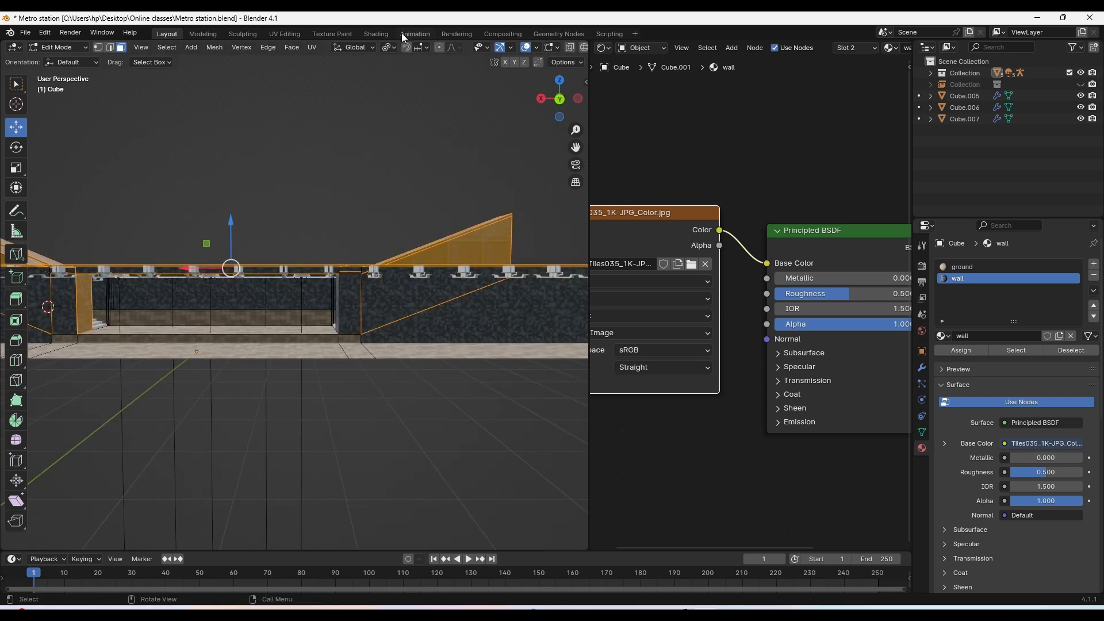
Switch the viewport to wireframe shading and deselect the side-wall faces of the first stairway using Circle Select
{"action": "mouse_move", "coordinate": [397, 20]}
{"action": "left_mouse_down"}
{"action": "mouse_move", "coordinate": [388, 51]}
{"action": "mouse_move", "coordinate": [435, 1]}
{"action": "left_mouse_up"}
{"action": "scroll", "coordinate": [550, 84], "scroll_direction": "down", "scroll_amount": 3}
{"action": "left_click", "coordinate": [485, 82]}
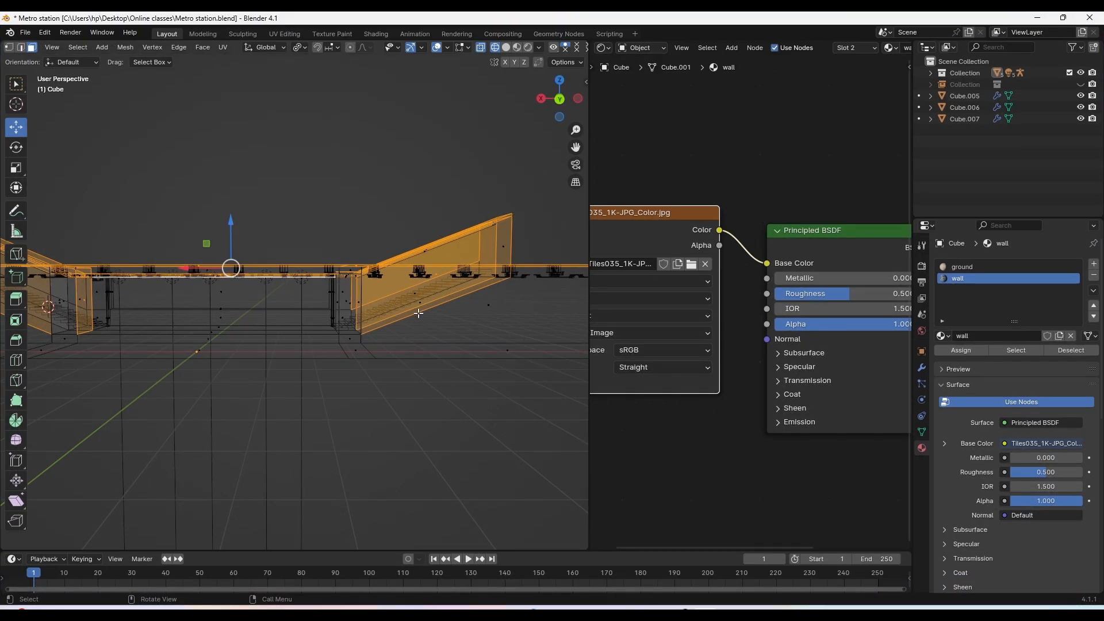
{"action": "scroll", "coordinate": [418, 314], "scroll_direction": "up", "scroll_amount": 4}
{"action": "key", "text": "c"}
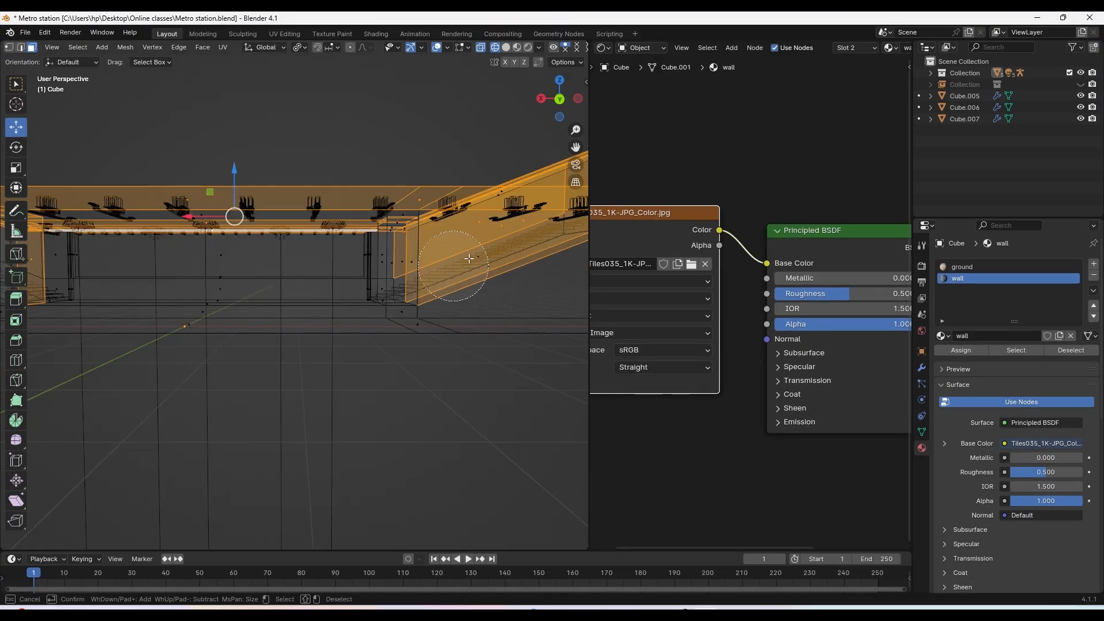
{"action": "left_click_drag", "start_coordinate": [469, 259], "coordinate": [532, 249], "text": "shift"}
{"action": "right_click", "coordinate": [386, 284]}
{"action": "scroll", "coordinate": [250, 298], "scroll_direction": "down", "scroll_amount": 3}
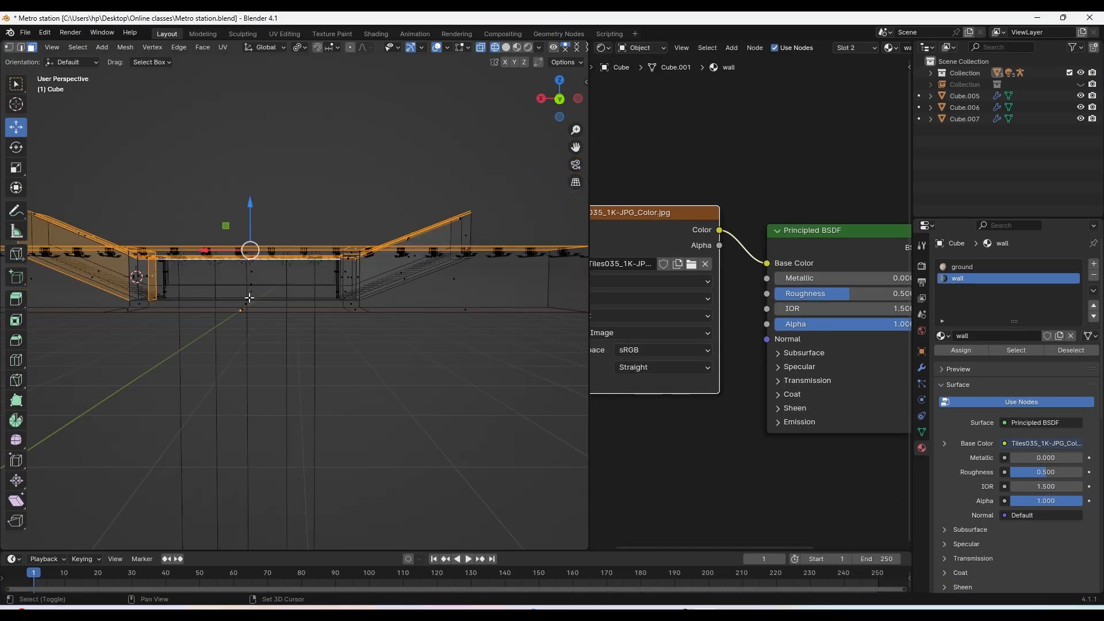
Remove the opposite stairway's side-wall faces from the selection with Circle Select, keeping only its roof faces
{"action": "scroll", "coordinate": [249, 298], "scroll_direction": "up", "scroll_amount": 4}
{"action": "key", "text": "c"}
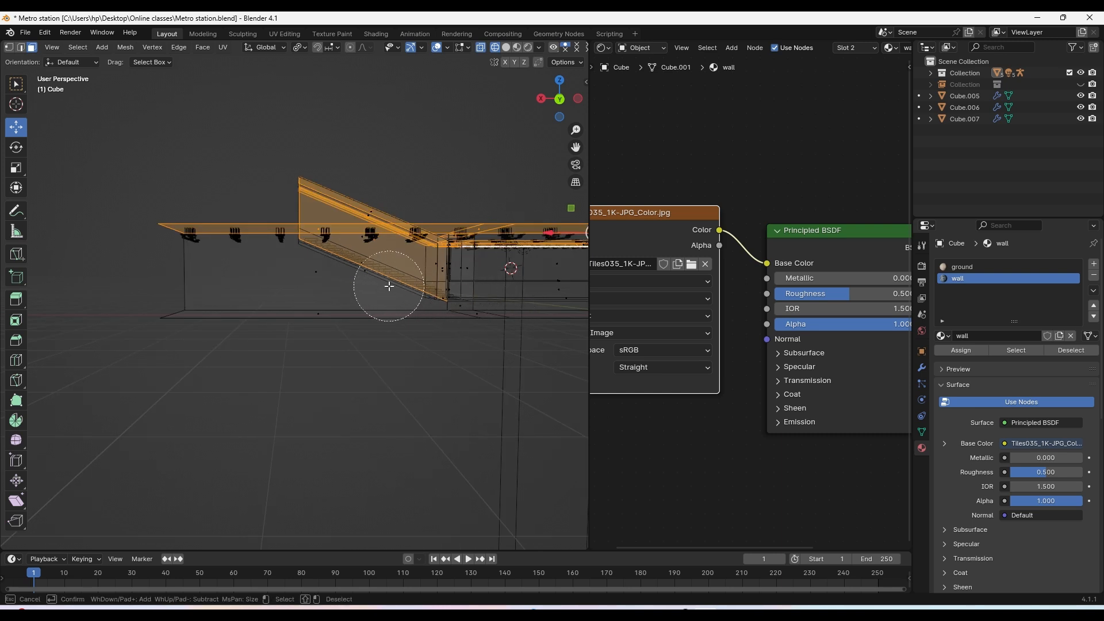
{"action": "left_click", "coordinate": [372, 269], "text": "shift"}
{"action": "right_click", "coordinate": [400, 286]}
{"action": "scroll", "coordinate": [431, 290], "scroll_direction": "down", "scroll_amount": 4}
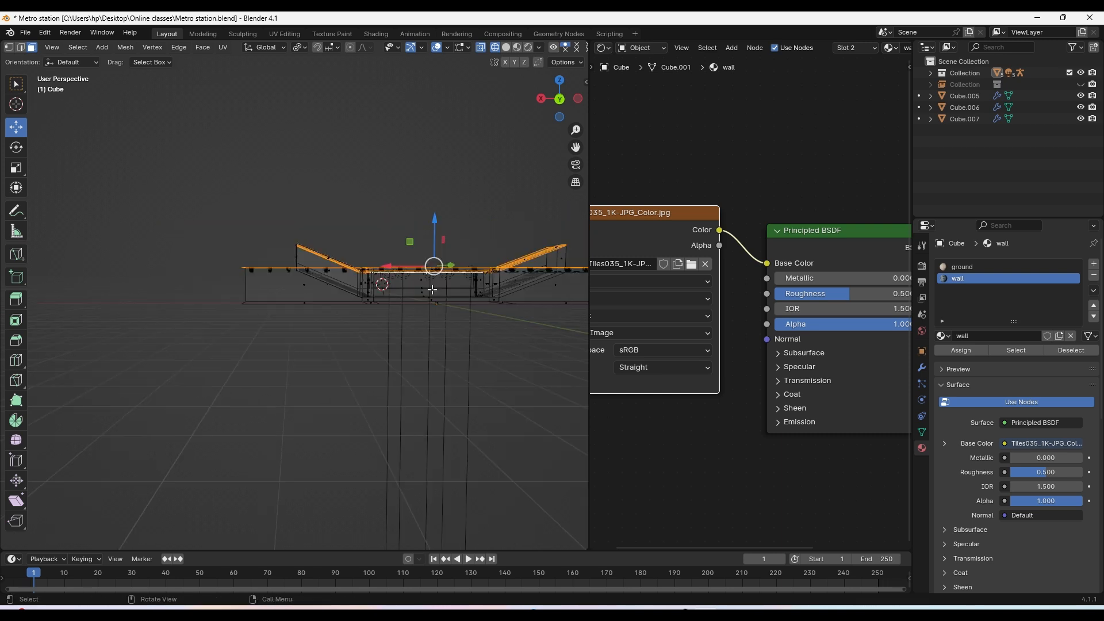
{"action": "middle_click_drag", "start_coordinate": [491, 291], "coordinate": [420, 296], "text": "shift"}
{"action": "scroll", "coordinate": [420, 297], "scroll_direction": "up", "scroll_amount": 2}
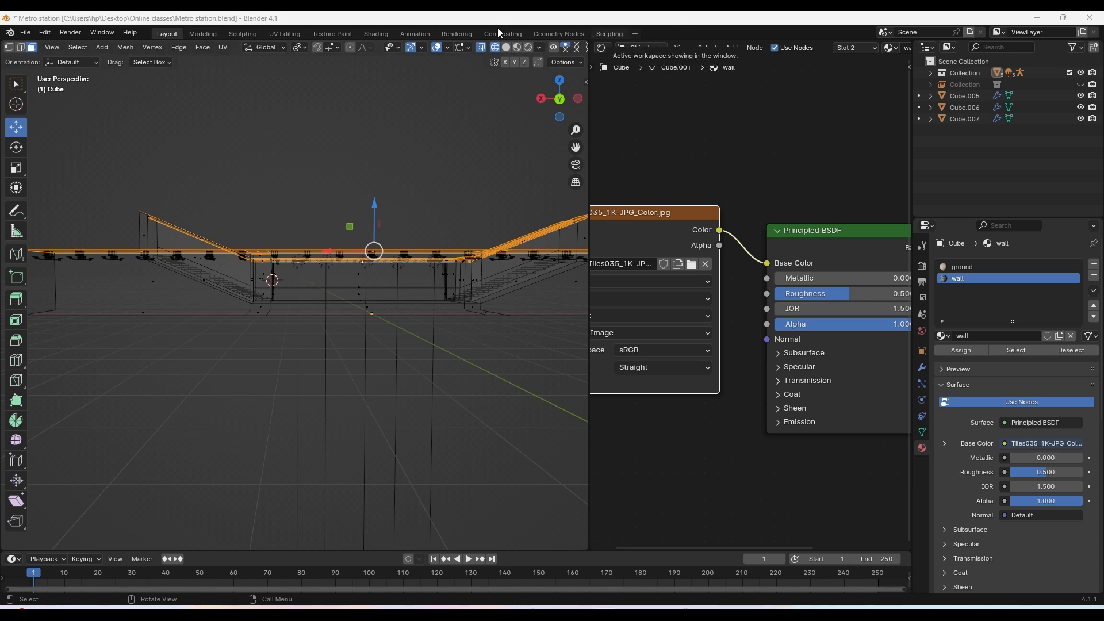
Return to Material Preview and add the unselected dark-tiled beam face between the ceiling levels to the selection with Circle Select
{"action": "mouse_move", "coordinate": [705, 21]}
{"action": "left_mouse_down"}
{"action": "mouse_move", "coordinate": [697, 75]}
{"action": "mouse_move", "coordinate": [672, 17]}
{"action": "left_mouse_up"}
{"action": "left_click", "coordinate": [536, 99]}
{"action": "scroll", "coordinate": [549, 160], "scroll_direction": "up", "scroll_amount": 4}
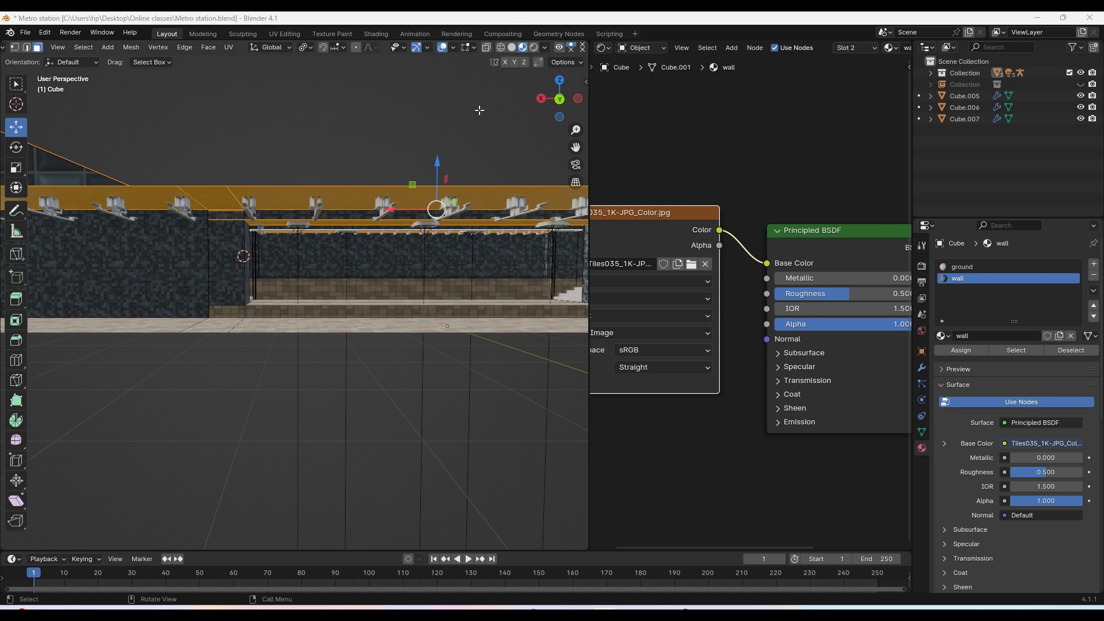
{"action": "middle_click_drag", "start_coordinate": [479, 110], "coordinate": [457, 132]}
{"action": "middle_click_drag", "start_coordinate": [457, 132], "coordinate": [440, 187], "text": "shift"}
{"action": "scroll", "coordinate": [438, 189], "scroll_direction": "up", "scroll_amount": 5}
{"action": "middle_click_drag", "start_coordinate": [436, 230], "coordinate": [433, 201], "text": "shift"}
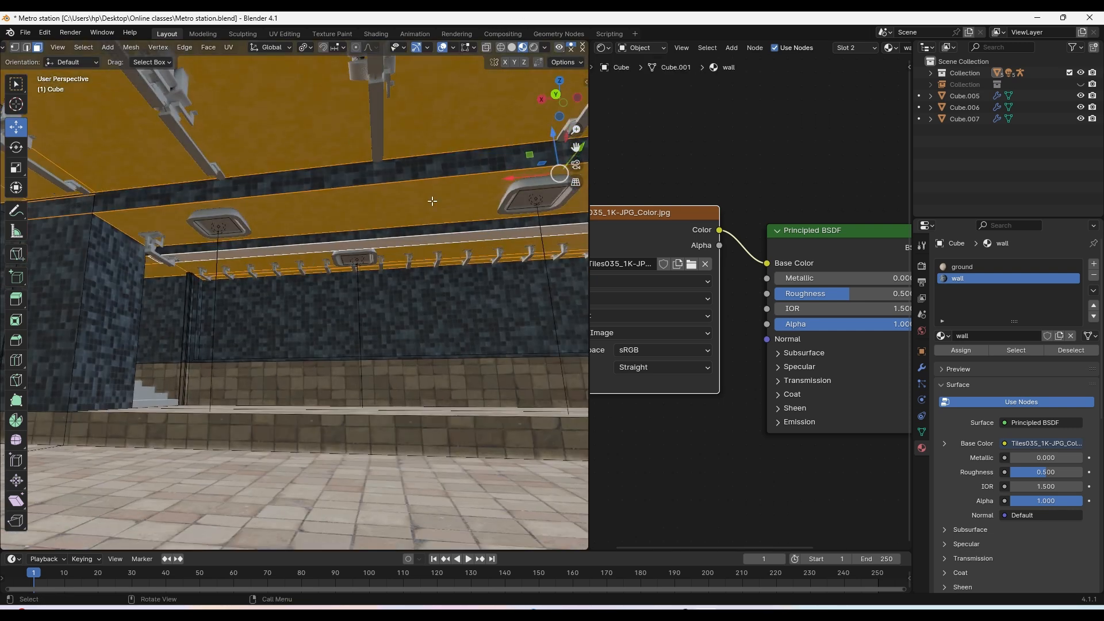
{"action": "key", "text": "c"}
{"action": "left_click_drag", "start_coordinate": [382, 162], "coordinate": [411, 204]}
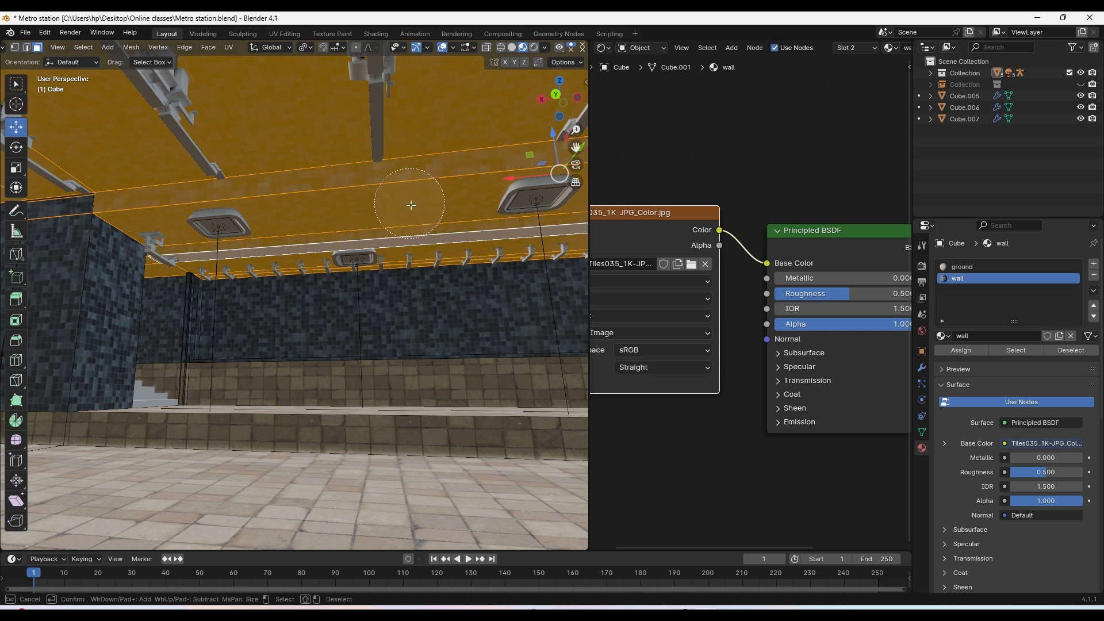
{"action": "right_click", "coordinate": [407, 201]}
Inspect the roof from its end and extend the face selection there with Circle Select
{"action": "middle_click_drag", "start_coordinate": [408, 201], "coordinate": [276, 221]}
{"action": "middle_click_drag", "start_coordinate": [355, 241], "coordinate": [501, 236], "text": "shift"}
{"action": "scroll", "coordinate": [402, 276], "scroll_direction": "up", "scroll_amount": 3}
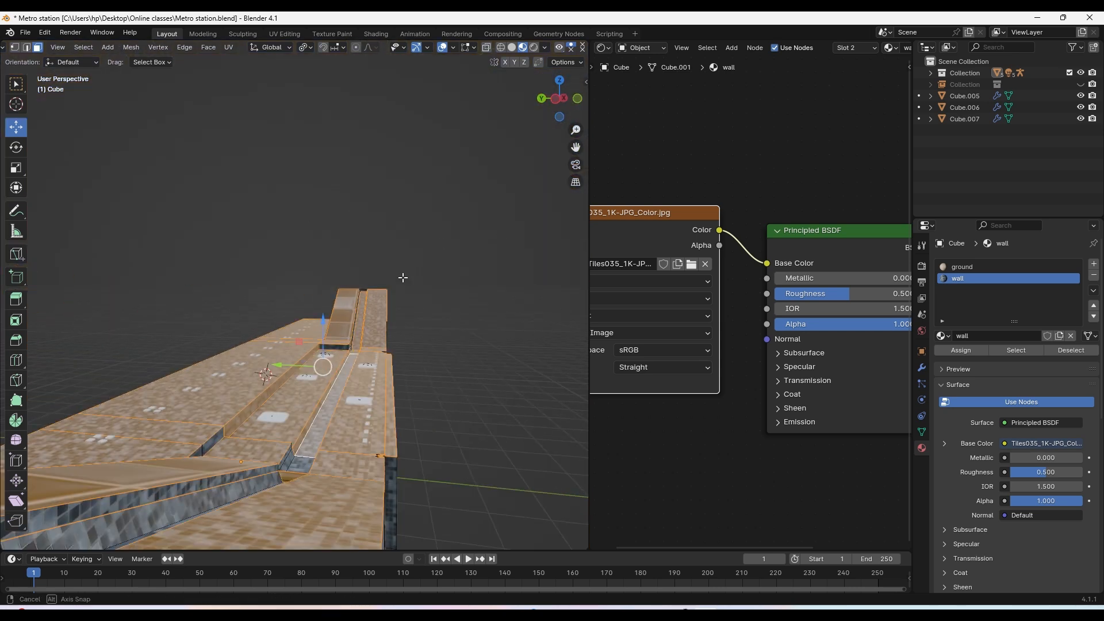
{"action": "middle_click_drag", "start_coordinate": [402, 276], "coordinate": [467, 330]}
{"action": "key", "text": "c"}
{"action": "left_click", "coordinate": [384, 363]}
{"action": "key", "text": "Escape"}
{"action": "middle_click_drag", "start_coordinate": [342, 315], "coordinate": [397, 347]}
{"action": "scroll", "coordinate": [307, 304], "scroll_direction": "up", "scroll_amount": 3}
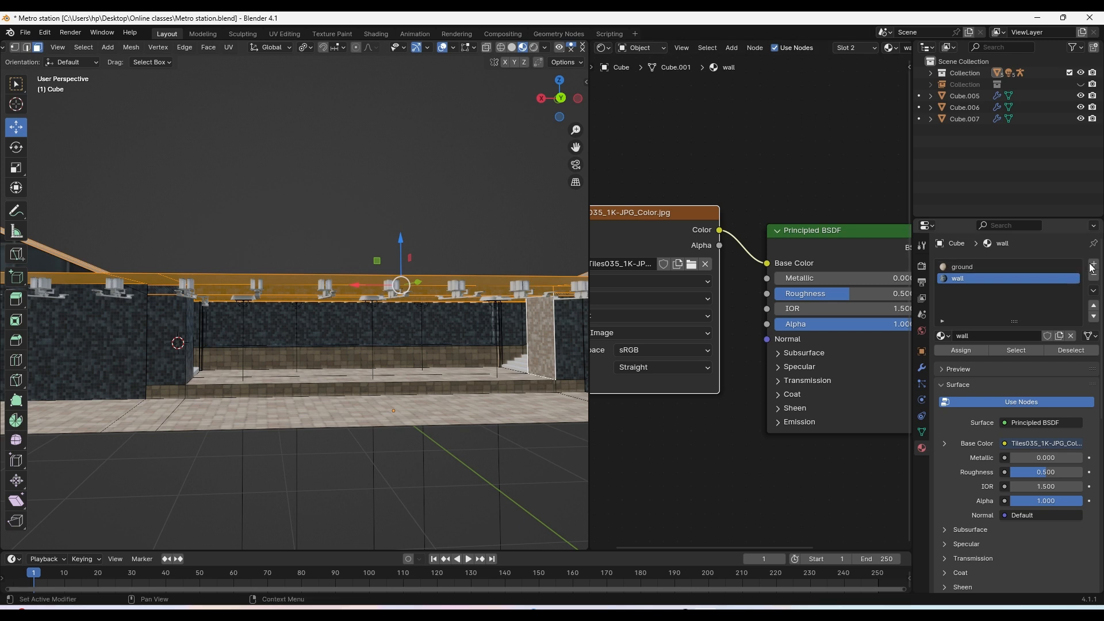
Add a third material slot to the station mesh and create a new material in it
{"action": "left_click", "coordinate": [1093, 265]}
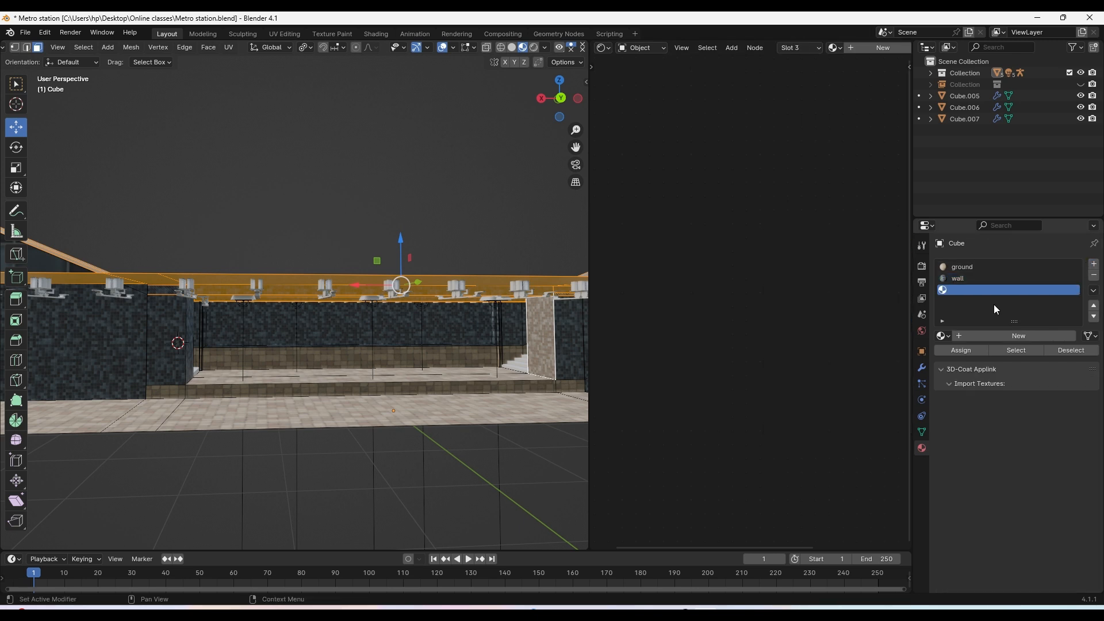
{"action": "left_click", "coordinate": [1008, 336]}
{"action": "scroll", "coordinate": [799, 266], "scroll_direction": "down", "scroll_amount": 2}
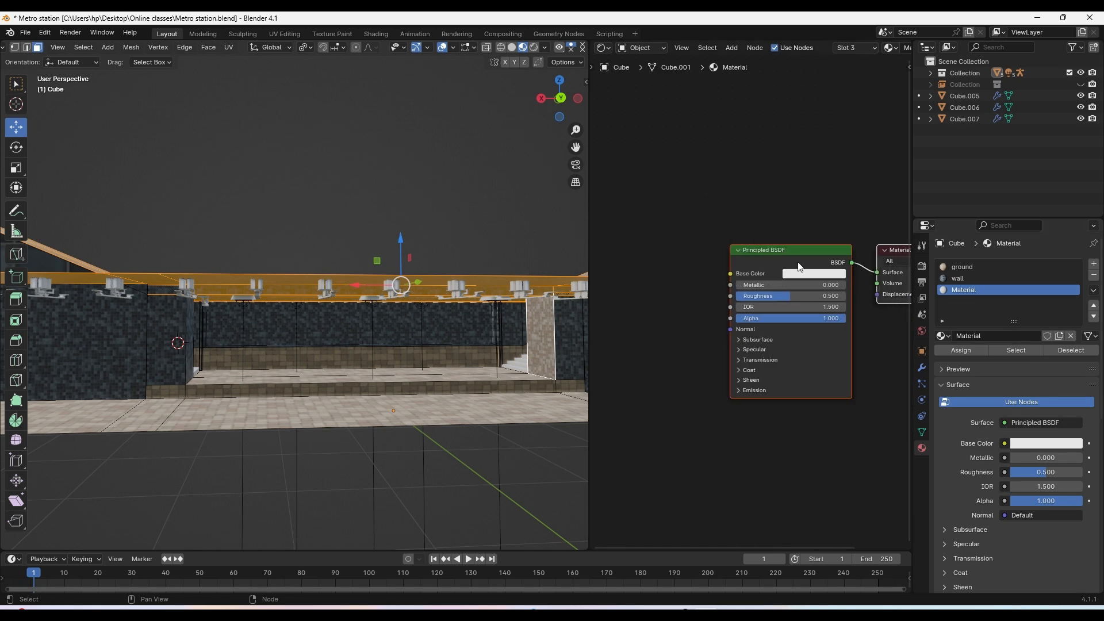
{"action": "scroll", "coordinate": [784, 258], "scroll_direction": "down", "scroll_amount": 1}
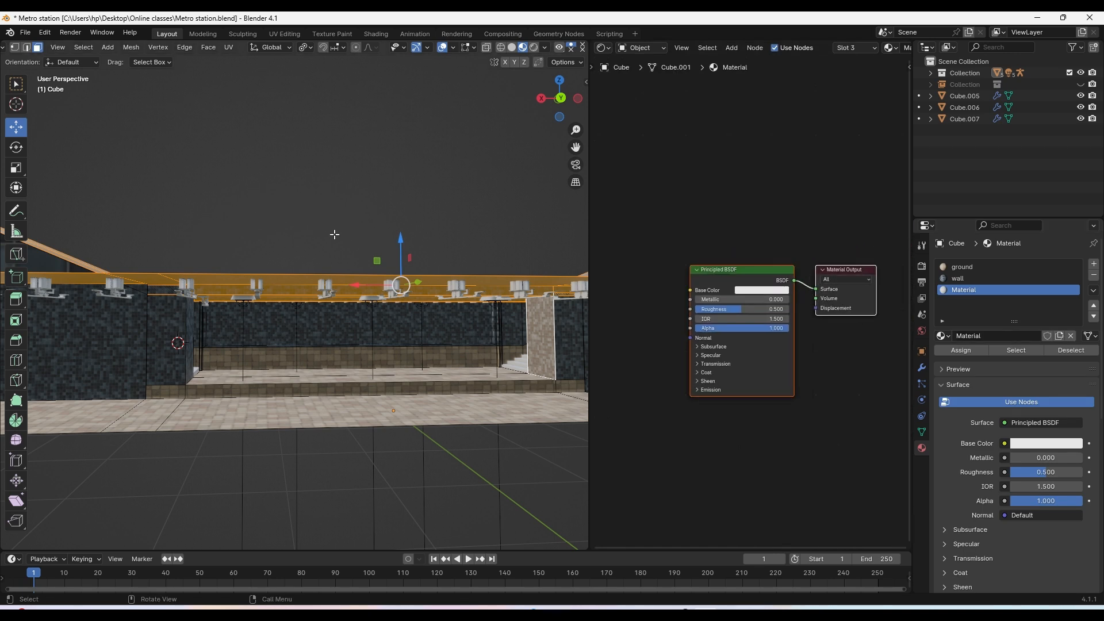
{"action": "scroll", "coordinate": [334, 234], "scroll_direction": "up", "scroll_amount": 2}
Bring the Tiles133A_1K-JPG_Color image from the Textures subfolder Tiles133A_1K-JPG into the new material's node graph
{"action": "mouse_move", "coordinate": [577, 609]}
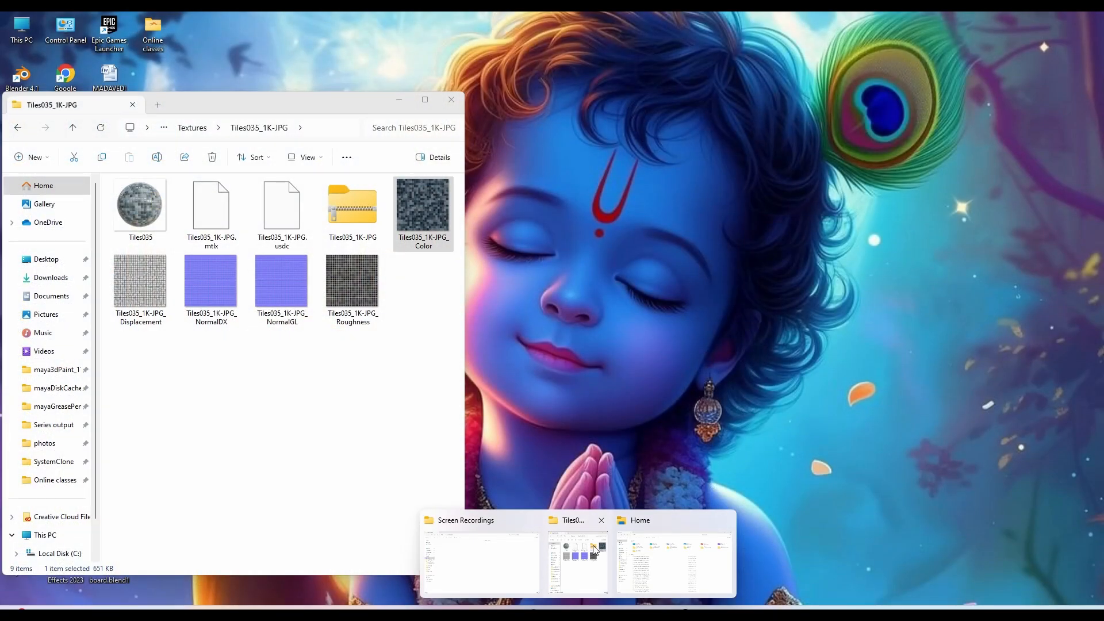
{"action": "left_click", "coordinate": [595, 550]}
{"action": "left_click", "coordinate": [200, 129]}
{"action": "double_click", "coordinate": [278, 238]}
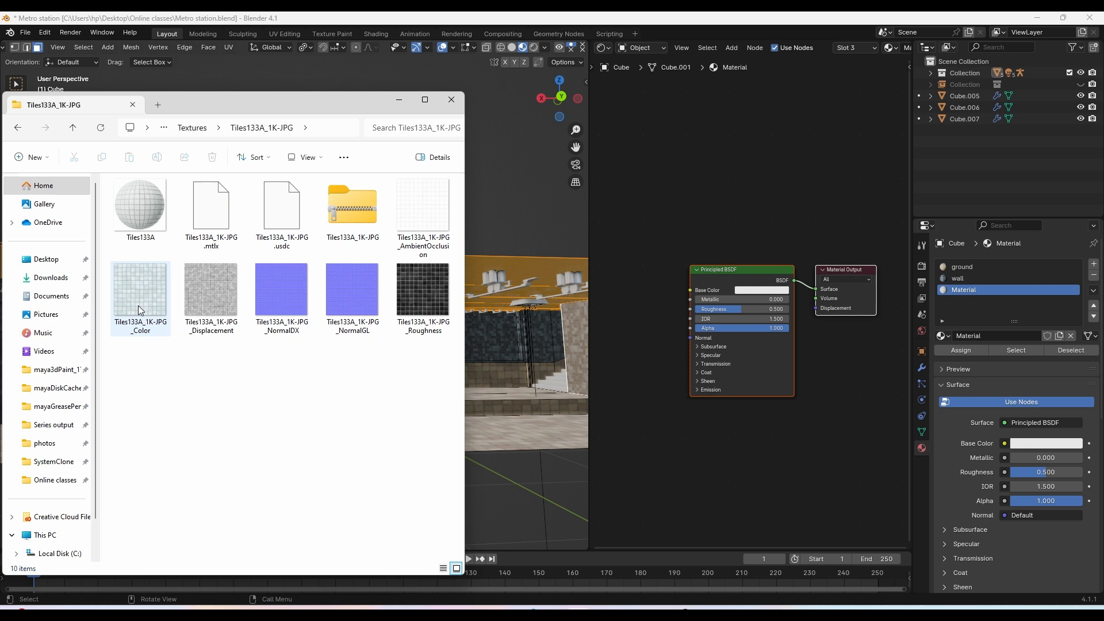
{"action": "left_click_drag", "start_coordinate": [143, 296], "coordinate": [571, 218]}
{"action": "left_click_drag", "start_coordinate": [704, 201], "coordinate": [759, 199]}
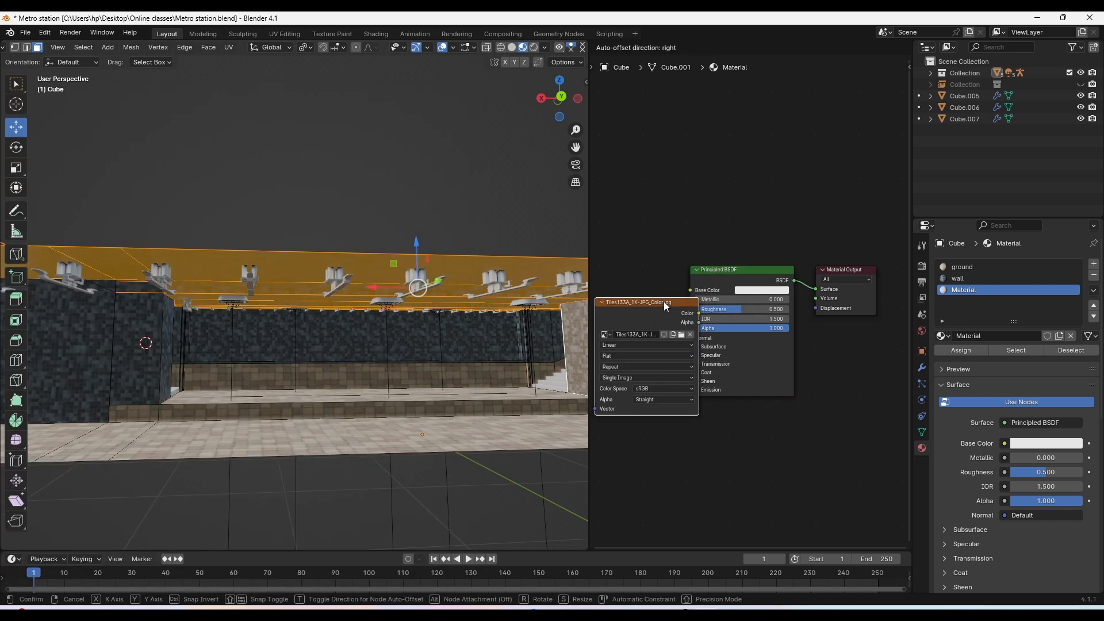
Space out the nodes and connect the Tiles133A image's Color output to the Principled BSDF Base Color
{"action": "scroll", "coordinate": [772, 305], "scroll_direction": "up", "scroll_amount": 1}
{"action": "left_click_drag", "start_coordinate": [824, 281], "coordinate": [753, 267]}
{"action": "middle_click_drag", "start_coordinate": [755, 310], "coordinate": [669, 331]}
{"action": "scroll", "coordinate": [669, 331], "scroll_direction": "up", "scroll_amount": 1}
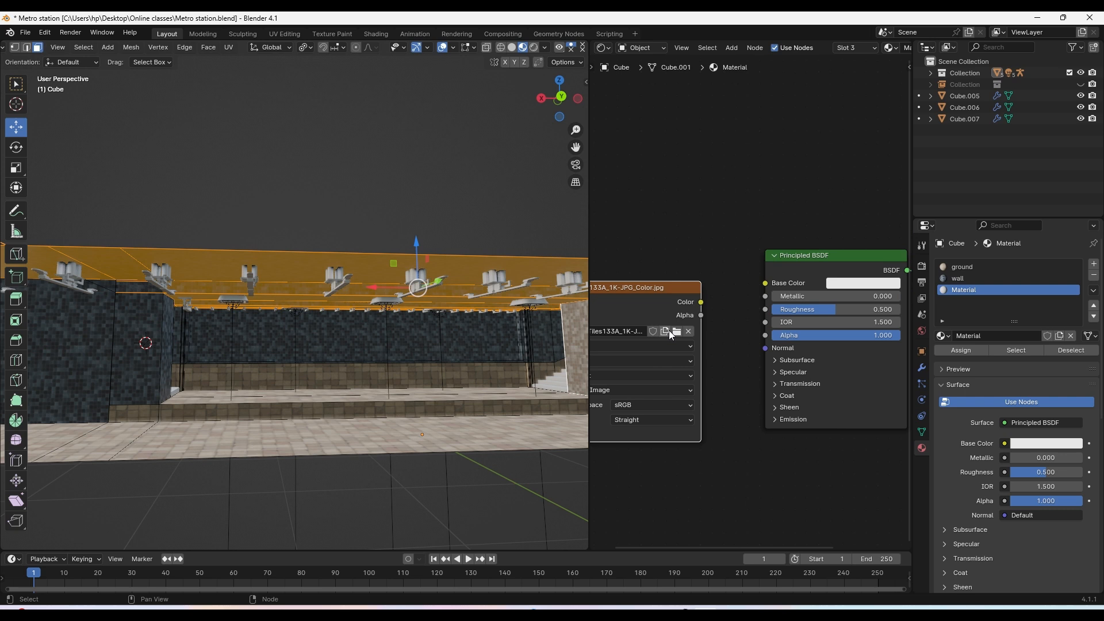
{"action": "left_click_drag", "start_coordinate": [701, 301], "coordinate": [768, 280]}
{"action": "scroll", "coordinate": [447, 282], "scroll_direction": "up", "scroll_amount": 2}
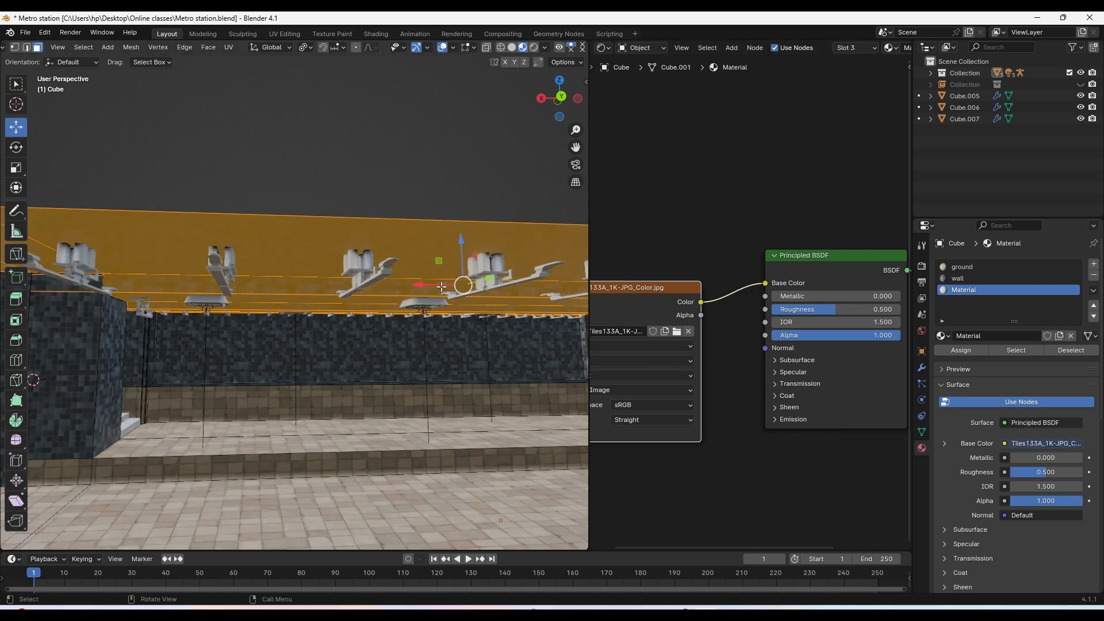
Assign the new Tiles133A material to the selected roof faces in Edit Mode
{"action": "middle_click_drag", "start_coordinate": [441, 287], "coordinate": [446, 283]}
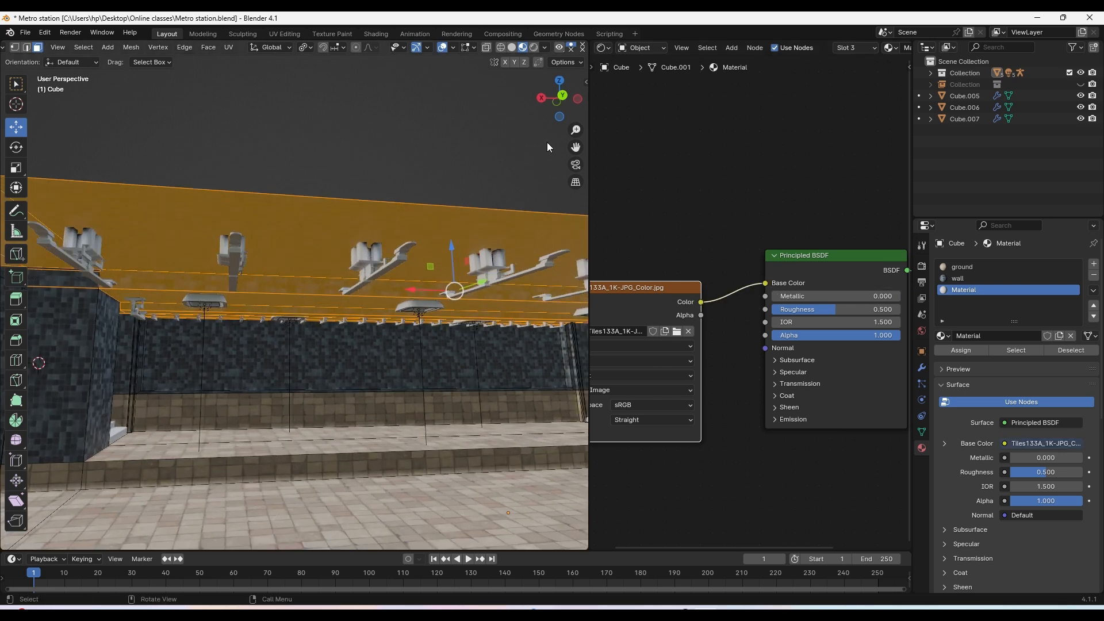
{"action": "key", "text": "Tab"}
{"action": "middle_click_drag", "start_coordinate": [547, 143], "coordinate": [413, 167]}
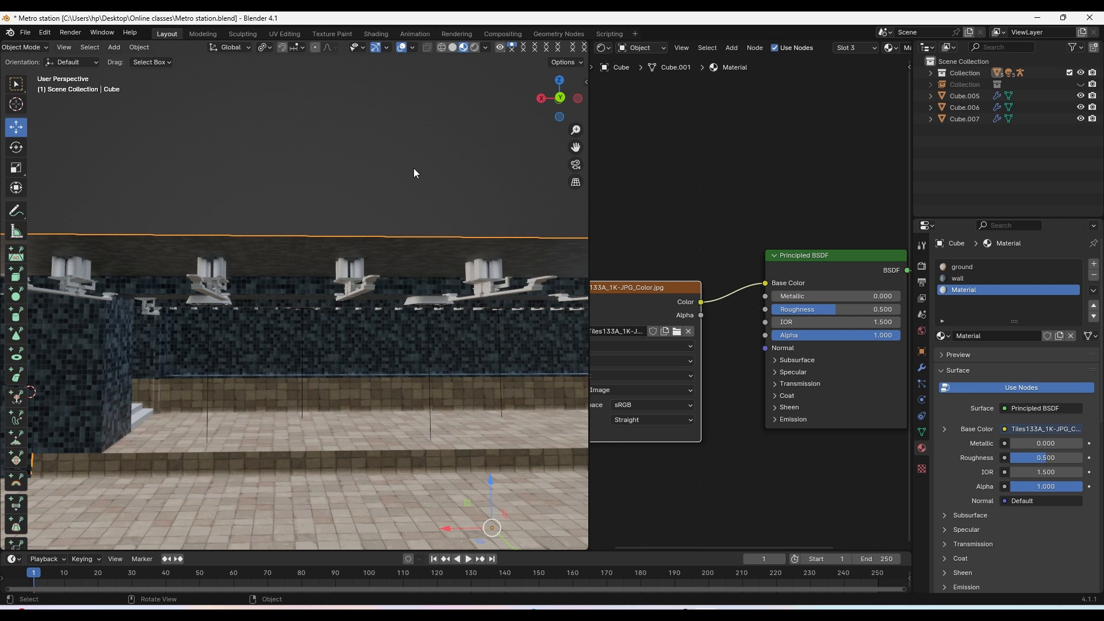
{"action": "key", "text": "Tab"}
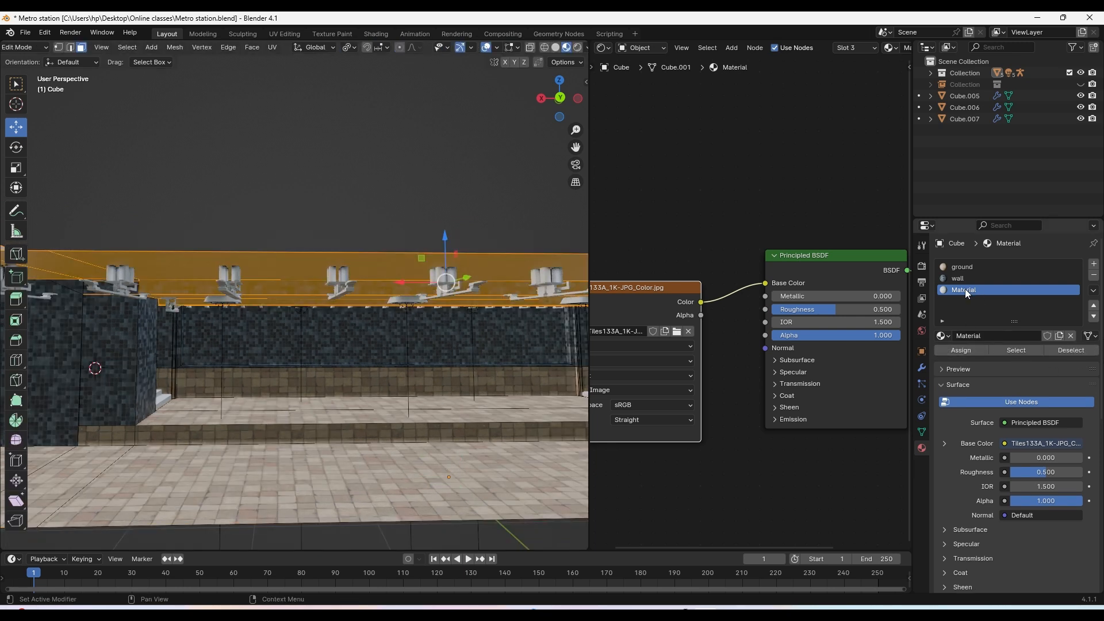
{"action": "left_click", "coordinate": [965, 350]}
{"action": "middle_click_drag", "start_coordinate": [403, 379], "coordinate": [422, 354]}
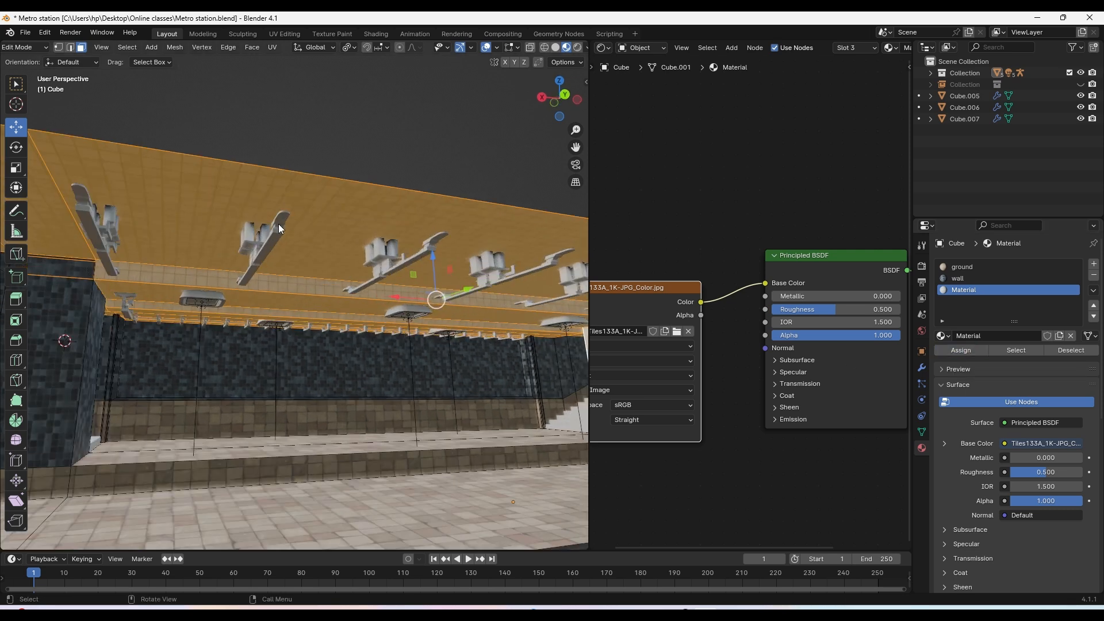
Return to Object Mode and rename the roof material as "top side"
{"action": "key", "text": "Tab"}
{"action": "middle_click_drag", "start_coordinate": [278, 223], "coordinate": [336, 274]}
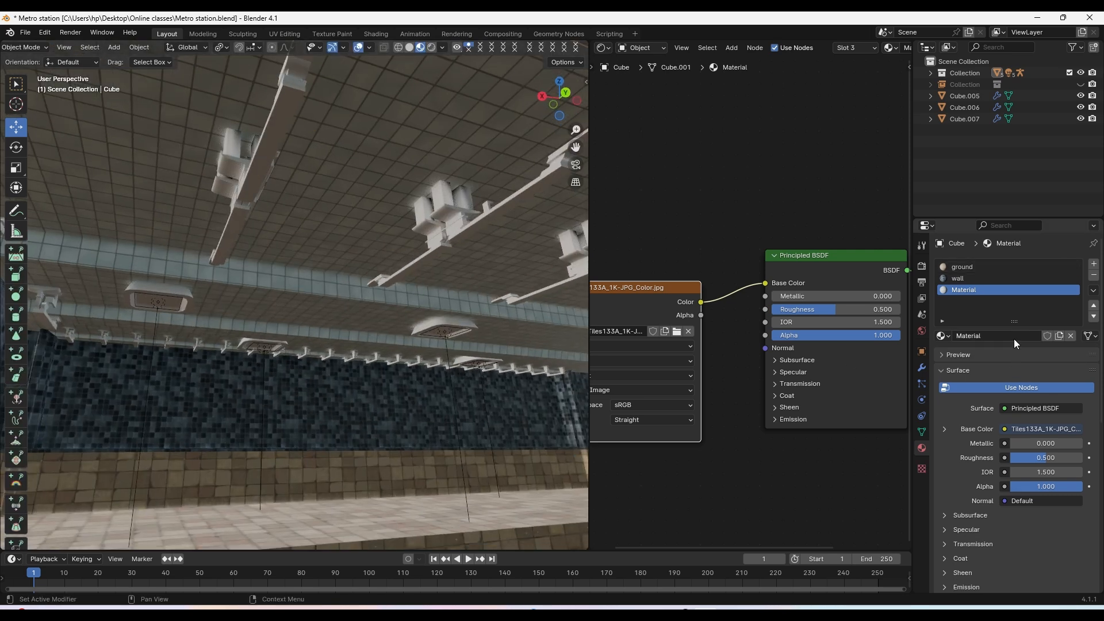
{"action": "left_click", "coordinate": [995, 337]}
{"action": "type", "text": "r"}
{"action": "key", "text": "Return"}
{"action": "middle_click_drag", "start_coordinate": [323, 267], "coordinate": [309, 321]}
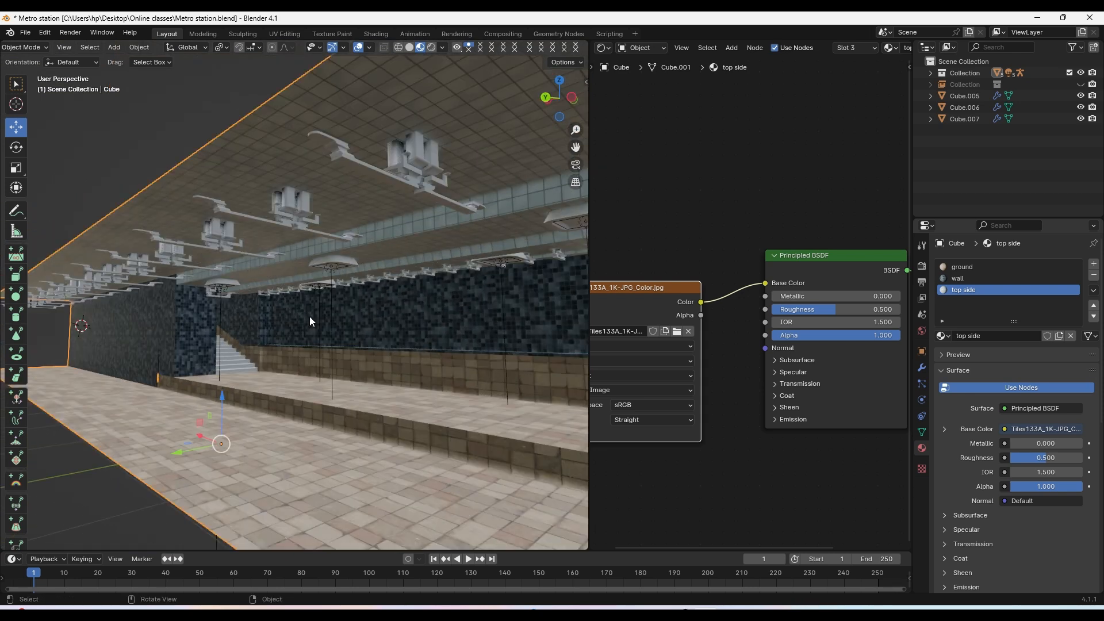
Select the row of fixtures hanging from the front part of the ceiling
{"action": "scroll", "coordinate": [309, 316], "scroll_direction": "up", "scroll_amount": 2}
{"action": "left_click", "coordinate": [333, 197]}
{"action": "middle_click_drag", "start_coordinate": [454, 253], "coordinate": [415, 247]}
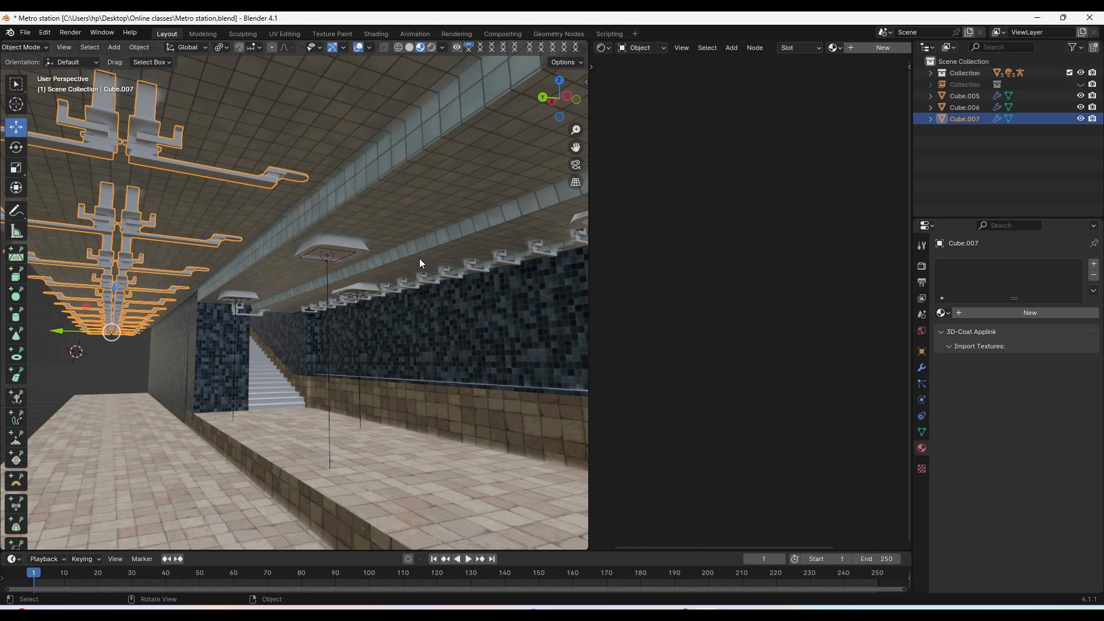
Switch to the ambientCG page in the browser and search its materials for "metal"
{"action": "left_click", "coordinate": [680, 607]}
{"action": "scroll", "coordinate": [527, 340], "scroll_direction": "up", "scroll_amount": 7}
{"action": "scroll", "coordinate": [527, 340], "scroll_direction": "up", "scroll_amount": 15}
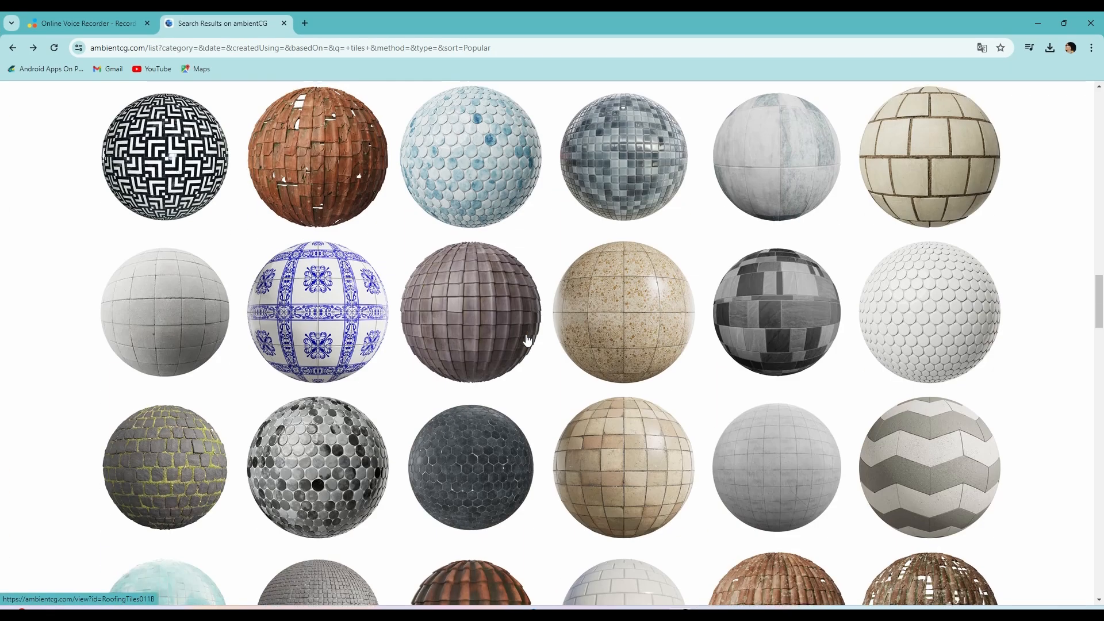
{"action": "scroll", "coordinate": [489, 329], "scroll_direction": "up", "scroll_amount": 1}
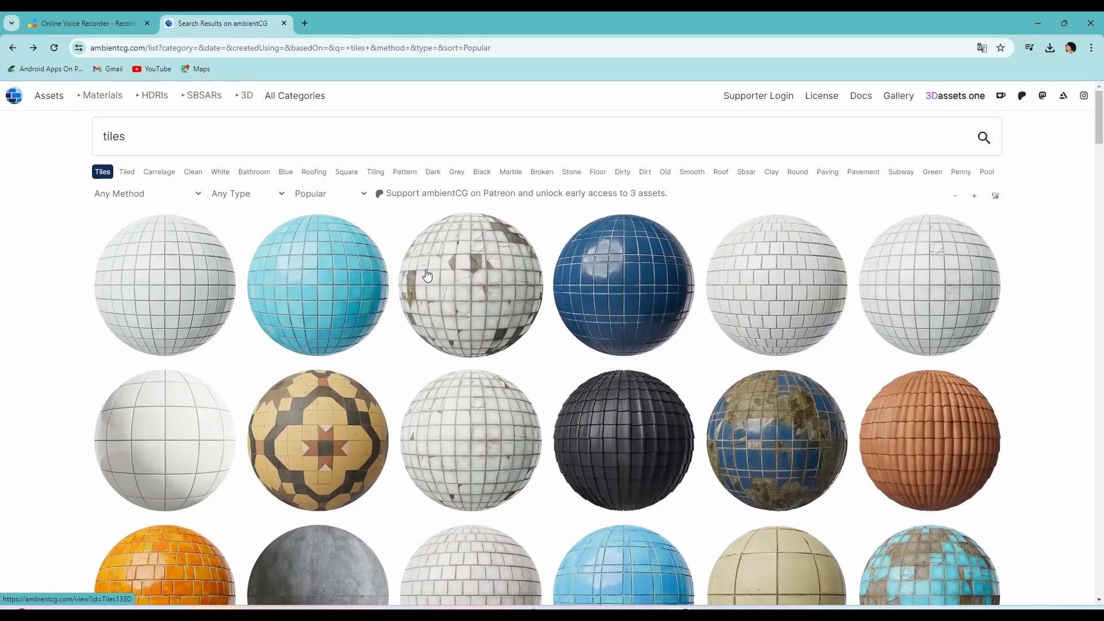
{"action": "left_click_drag", "start_coordinate": [130, 139], "coordinate": [43, 127]}
{"action": "type", "text": "metal"}
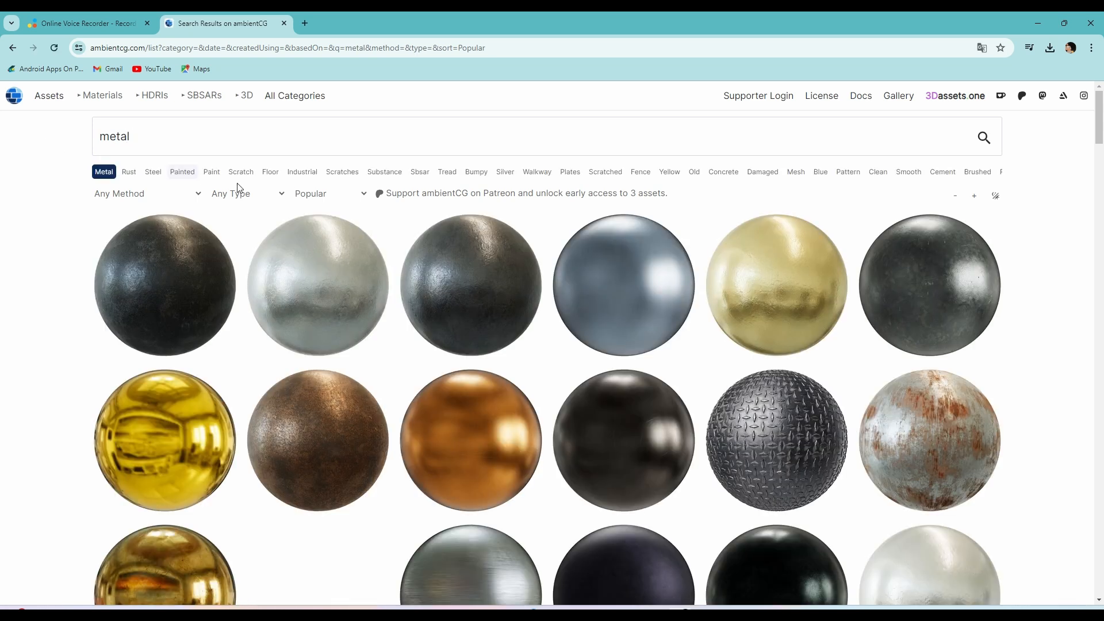
Open the Metal 046 A material, download its 1K-JPG archive, and return to Blender
{"action": "left_click", "coordinate": [470, 294]}
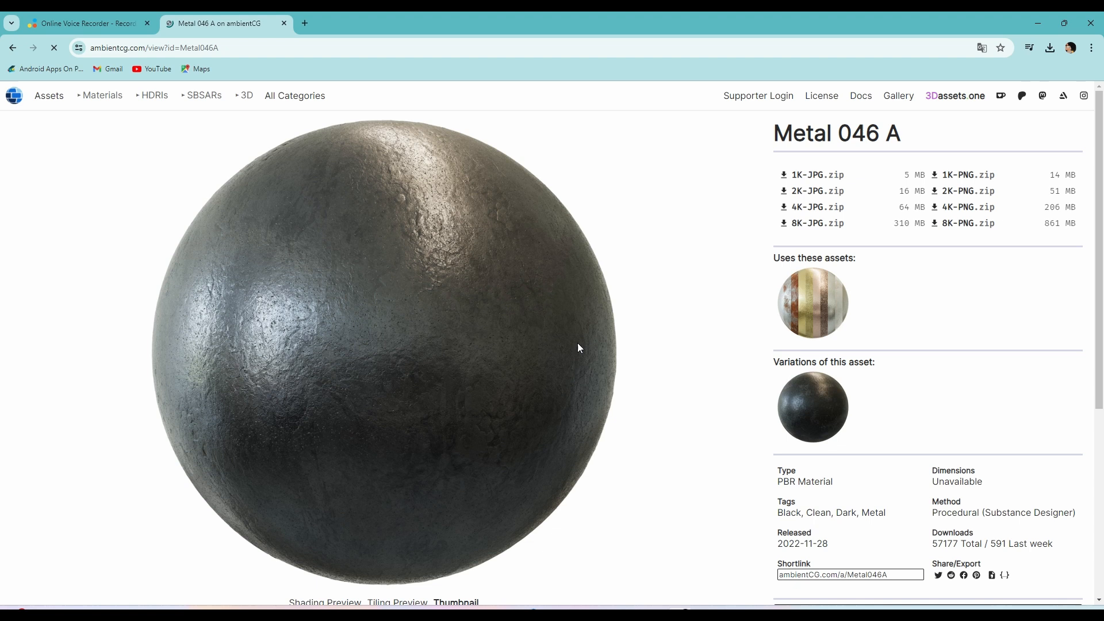
{"action": "left_click", "coordinate": [1037, 24]}
{"action": "scroll", "coordinate": [402, 311], "scroll_direction": "down", "scroll_amount": 2}
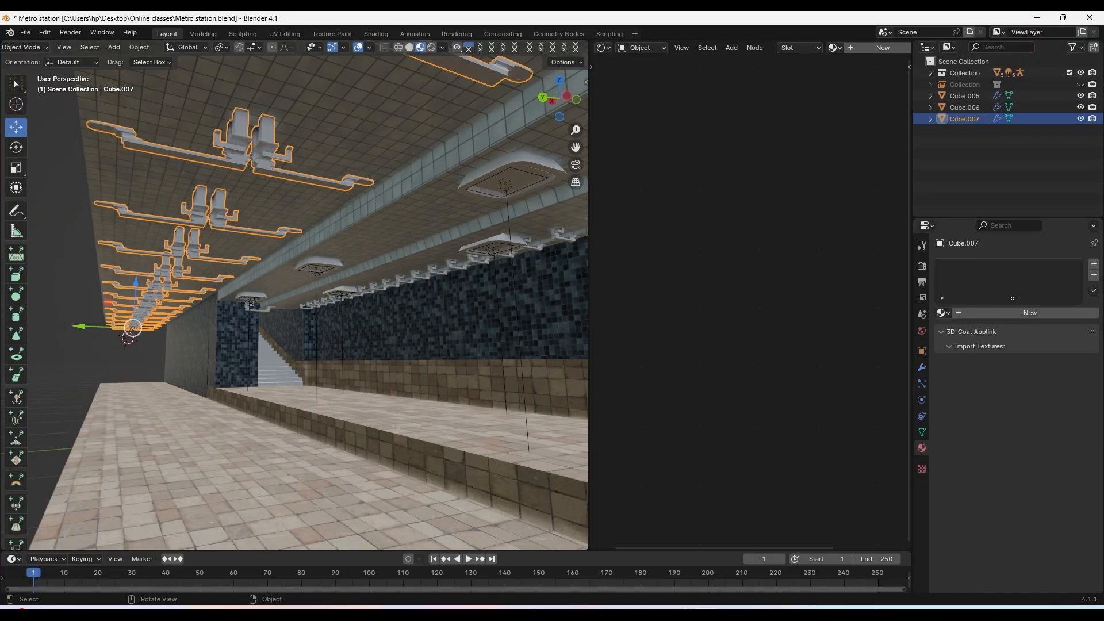
Move the Metal046A_1K-JPG archive from the Downloads folder into the Textures folder in File Explorer
{"action": "mouse_move", "coordinate": [579, 612]}
{"action": "left_click", "coordinate": [580, 551]}
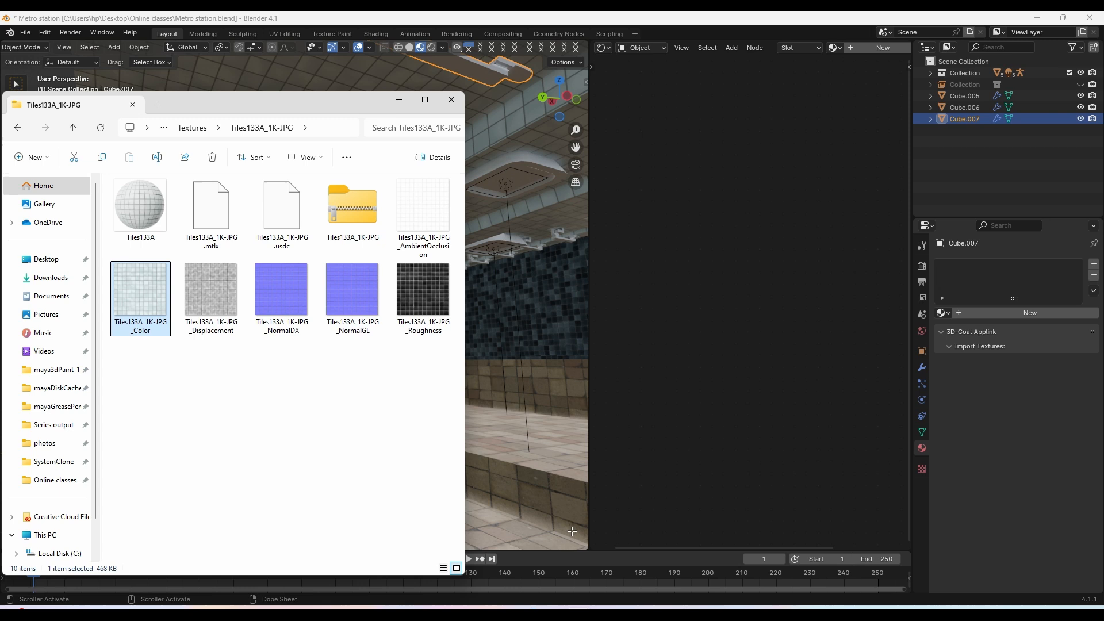
{"action": "left_click", "coordinate": [193, 128]}
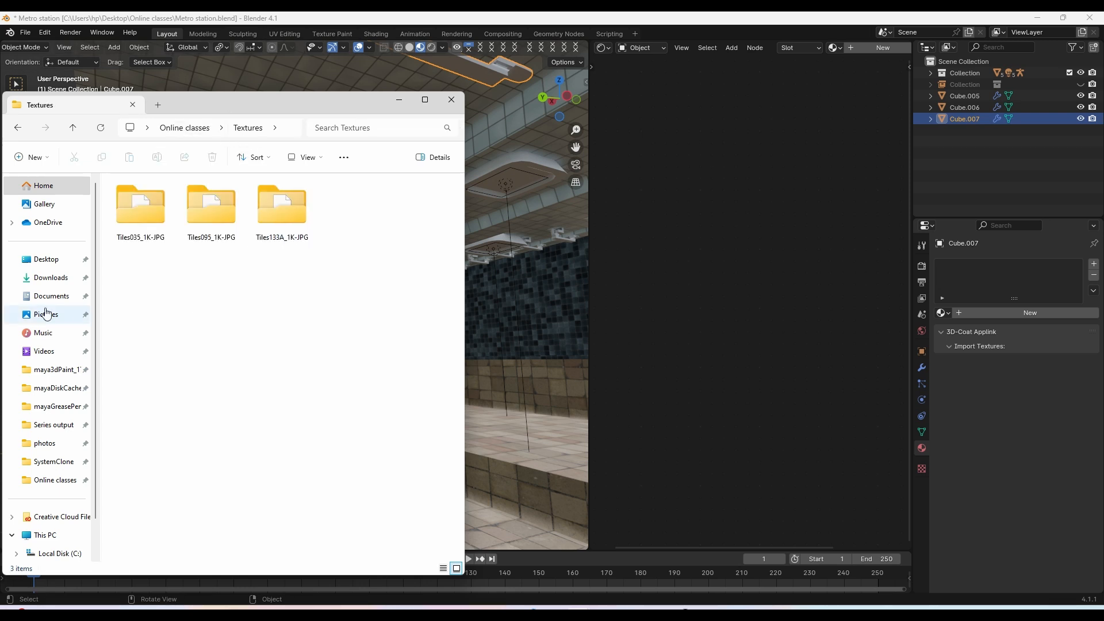
{"action": "left_click", "coordinate": [50, 278]}
{"action": "left_click", "coordinate": [155, 223]}
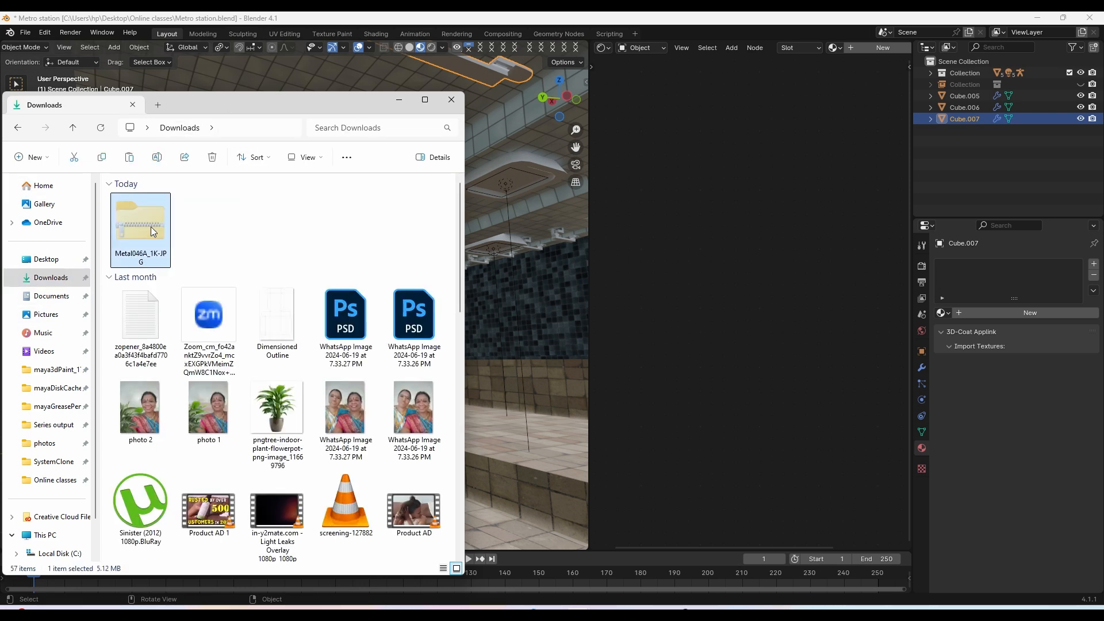
{"action": "left_click", "coordinate": [18, 127]}
{"action": "right_click", "coordinate": [299, 290]}
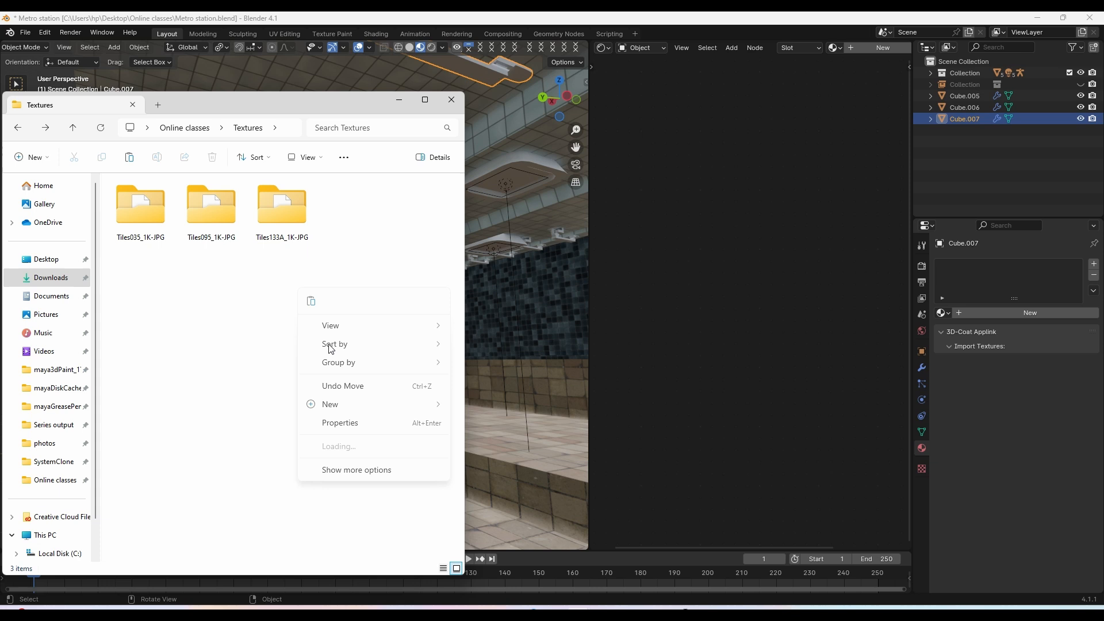
{"action": "left_click", "coordinate": [310, 301]}
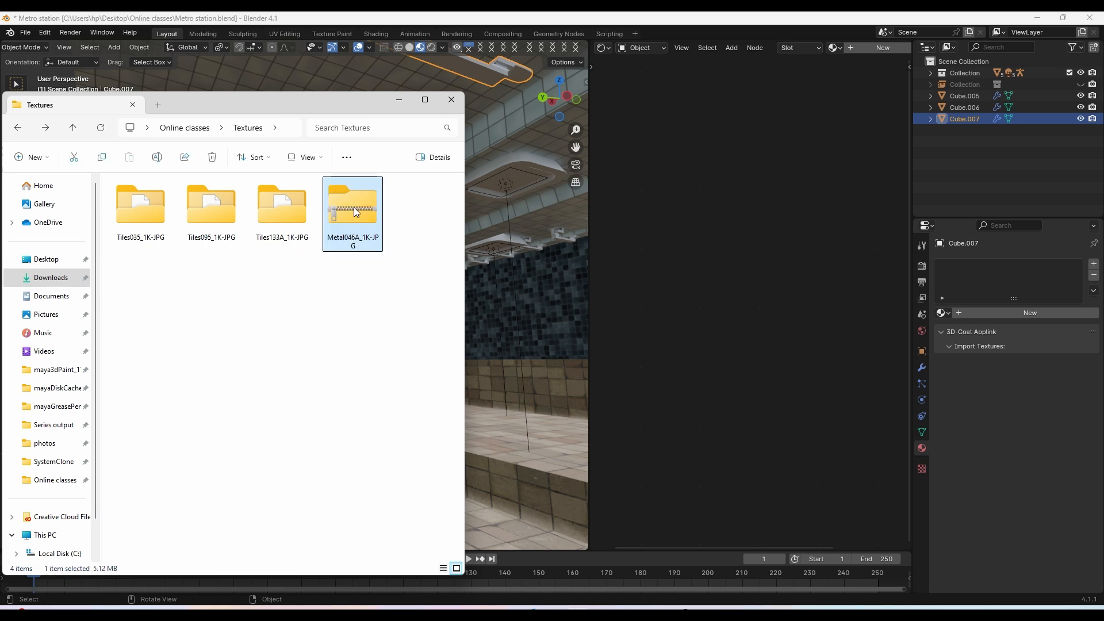
Extract the Metal046A_1K-JPG archive, permanently delete the zip file, open the extracted folder, and return to Blender
{"action": "right_click", "coordinate": [353, 207]}
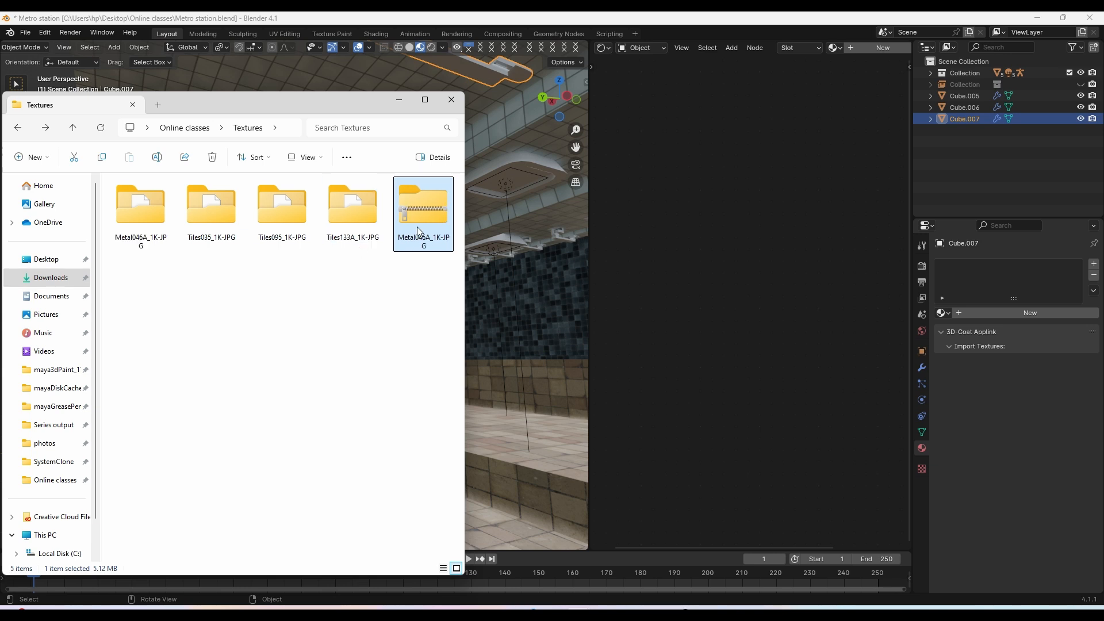
{"action": "key", "text": "shift+Delete"}
{"action": "key", "text": "Return"}
{"action": "double_click", "coordinate": [141, 242]}
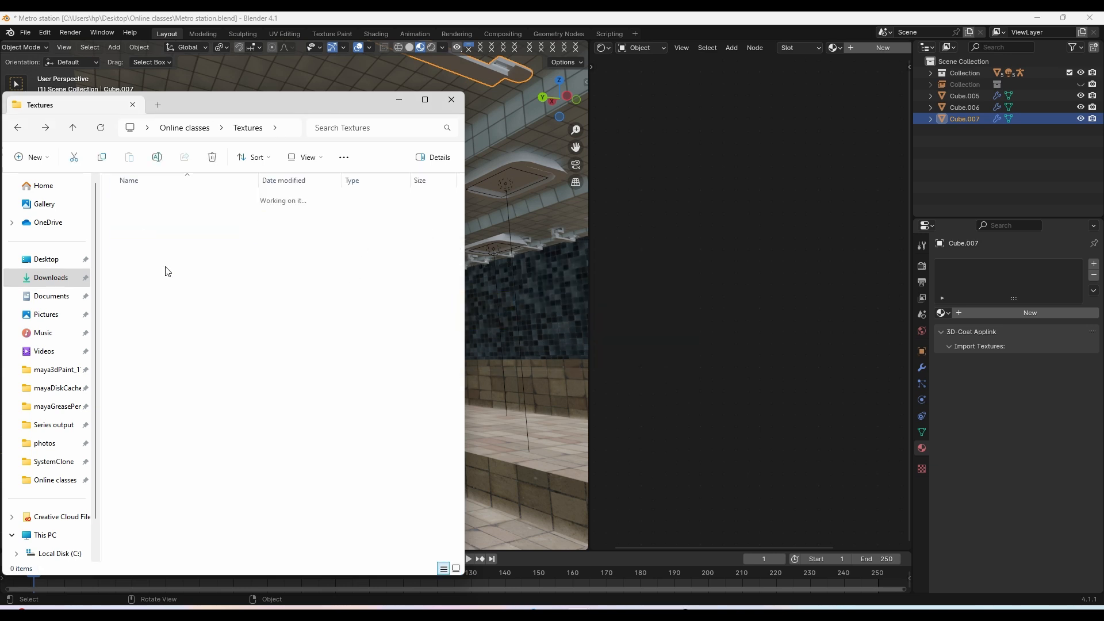
{"action": "left_click", "coordinate": [706, 16]}
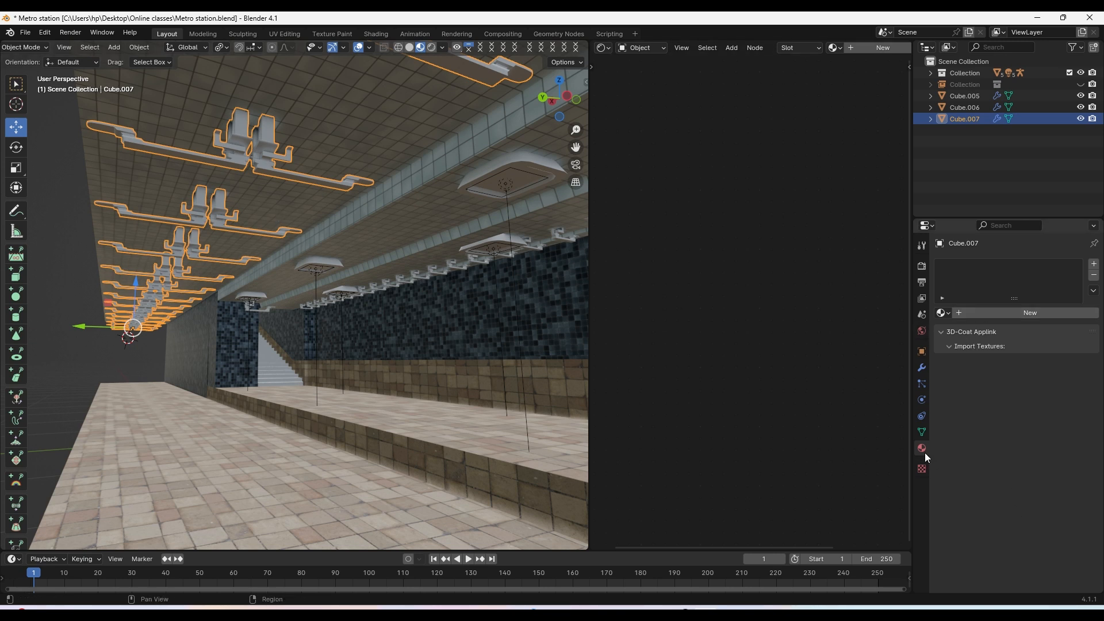
Create a new material on the selected front row of ceiling fixtures and name it "metal"
{"action": "left_click", "coordinate": [1041, 311]}
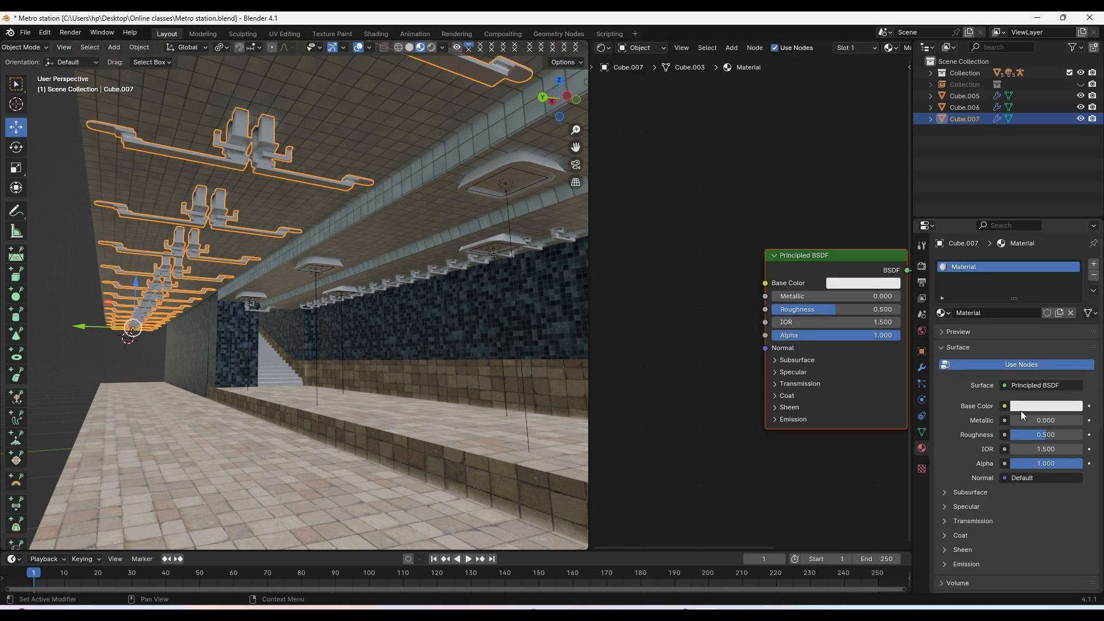
{"action": "double_click", "coordinate": [987, 312]}
{"action": "type", "text": "metal"}
{"action": "key", "text": "Return"}
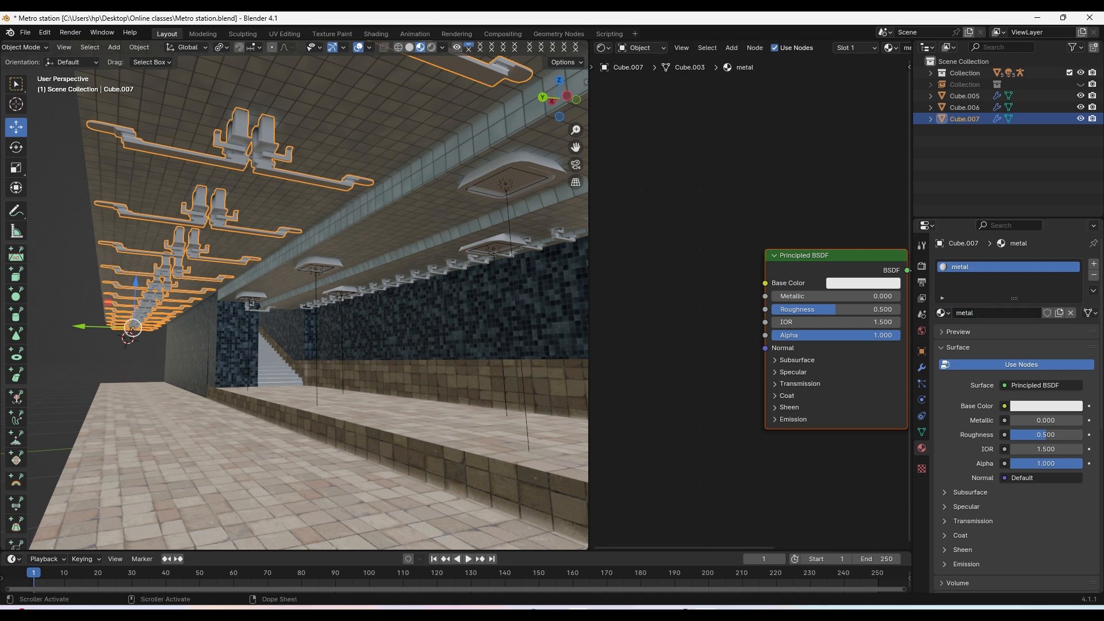
Bring the Metal046A_1K-JPG_Color image into the metal material's nodes and connect its Color output to Base Color
{"action": "left_click", "coordinate": [603, 567]}
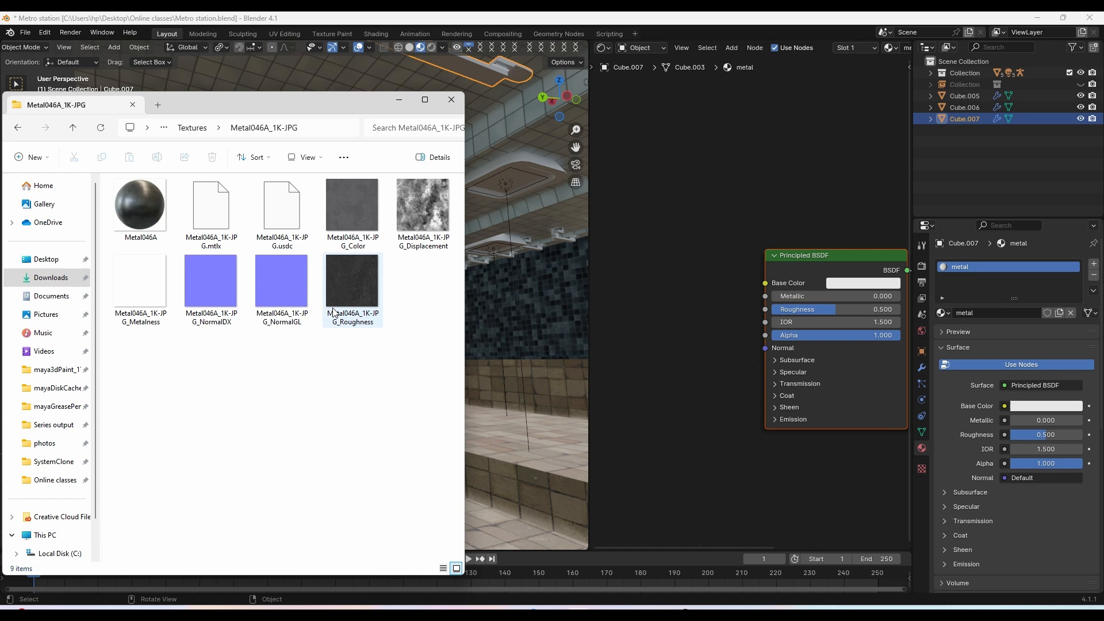
{"action": "left_click", "coordinate": [357, 207]}
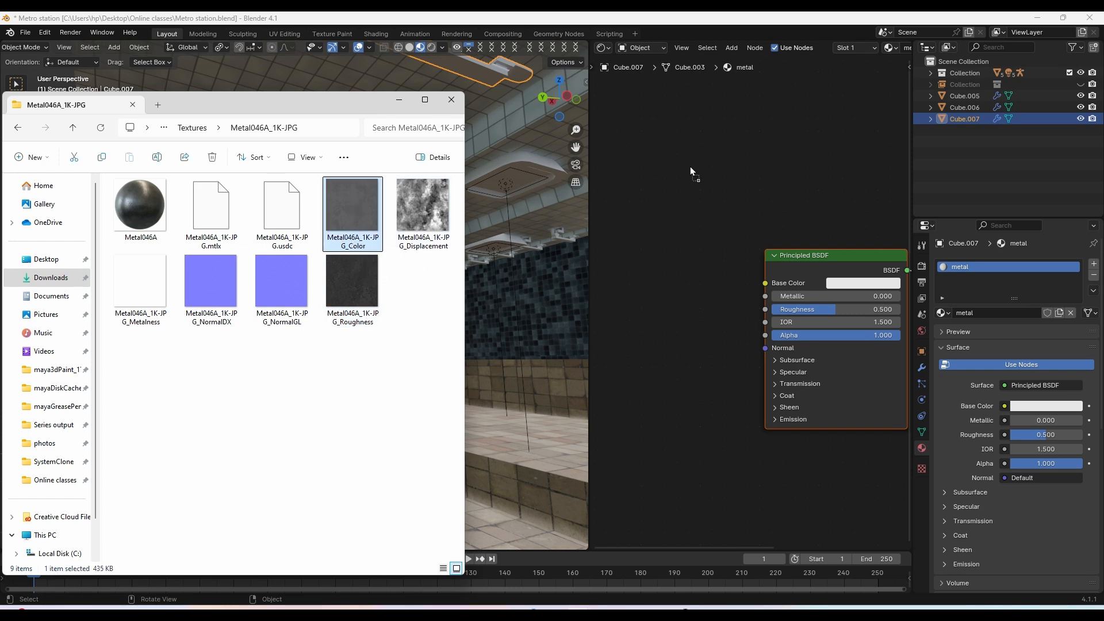
{"action": "left_click_drag", "start_coordinate": [690, 166], "coordinate": [654, 253]}
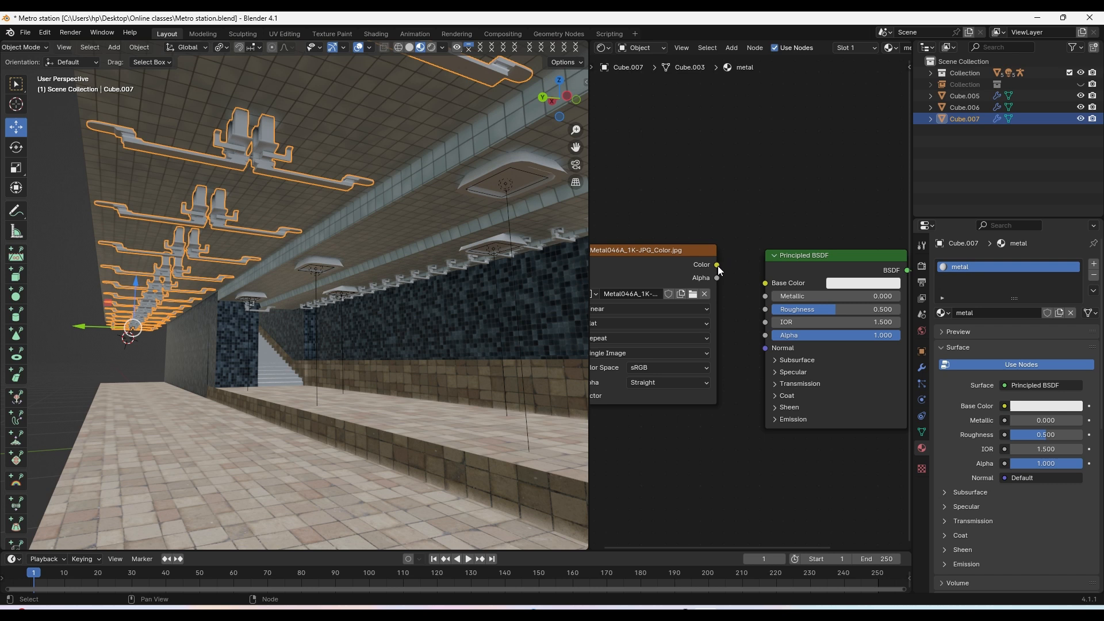
{"action": "left_click_drag", "start_coordinate": [718, 265], "coordinate": [773, 284]}
Select the row of ceiling fixtures along the blue tiled wall and assign the existing metal material to it
{"action": "middle_click_drag", "start_coordinate": [173, 188], "coordinate": [312, 242]}
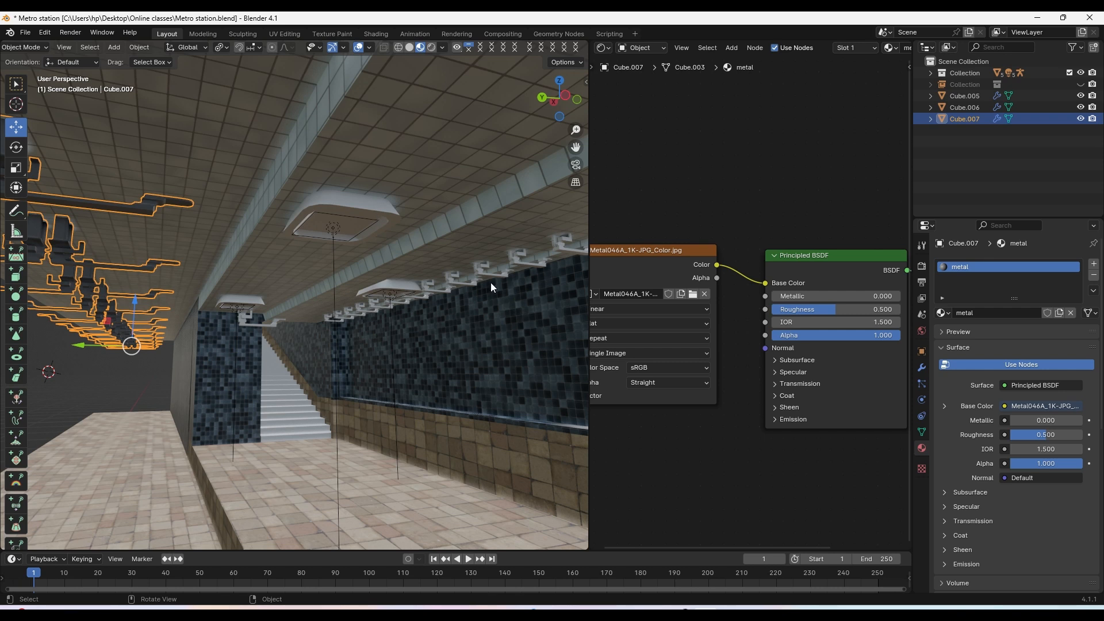
{"action": "middle_click_drag", "start_coordinate": [491, 281], "coordinate": [477, 254]}
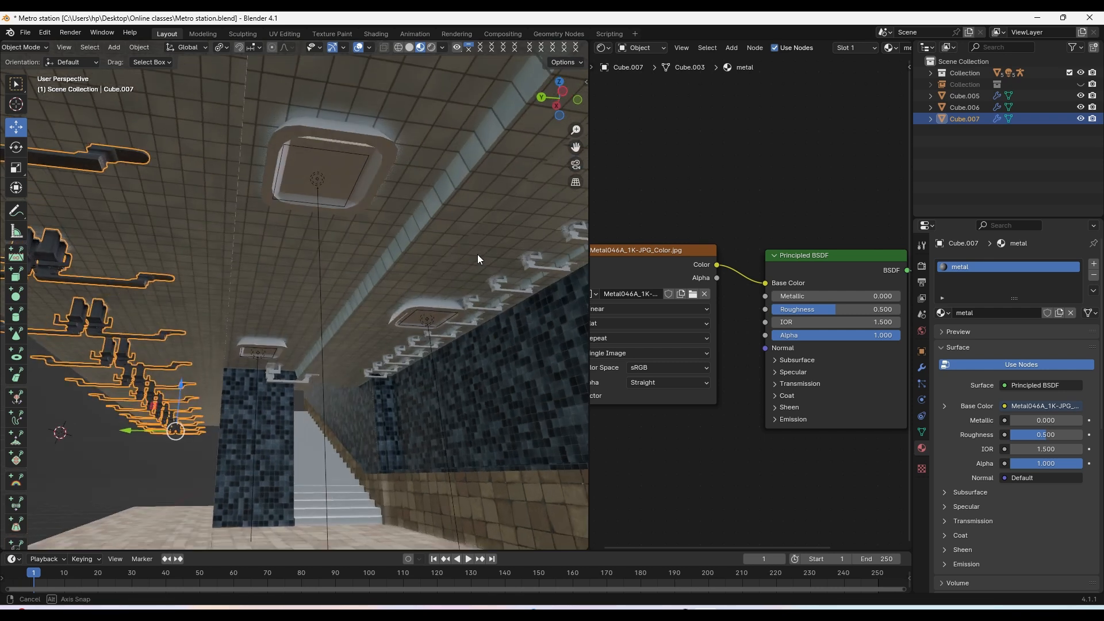
{"action": "left_click", "coordinate": [508, 290]}
{"action": "middle_click_drag", "start_coordinate": [508, 291], "coordinate": [188, 353]}
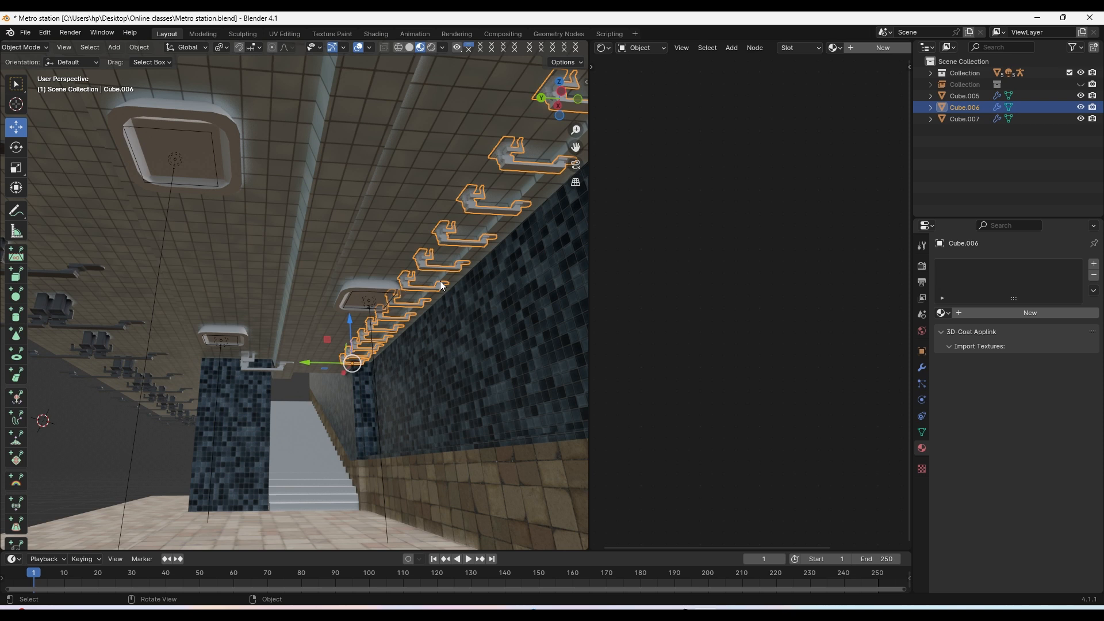
{"action": "middle_click_drag", "start_coordinate": [461, 260], "coordinate": [363, 293]}
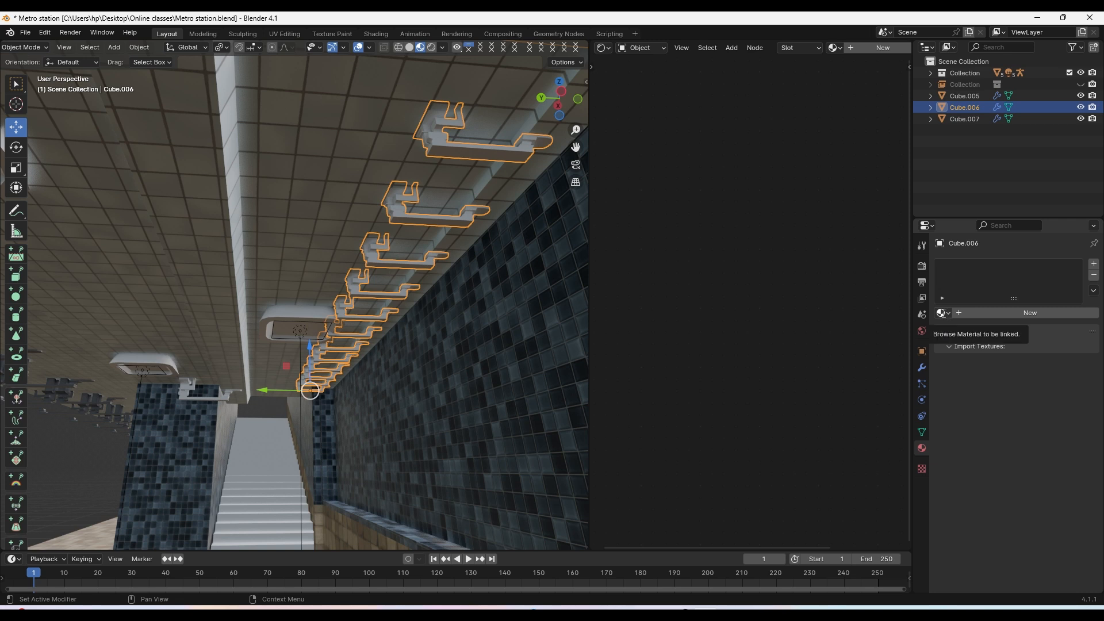
{"action": "left_click", "coordinate": [943, 314]}
{"action": "left_click", "coordinate": [975, 363]}
{"action": "left_click", "coordinate": [943, 313]}
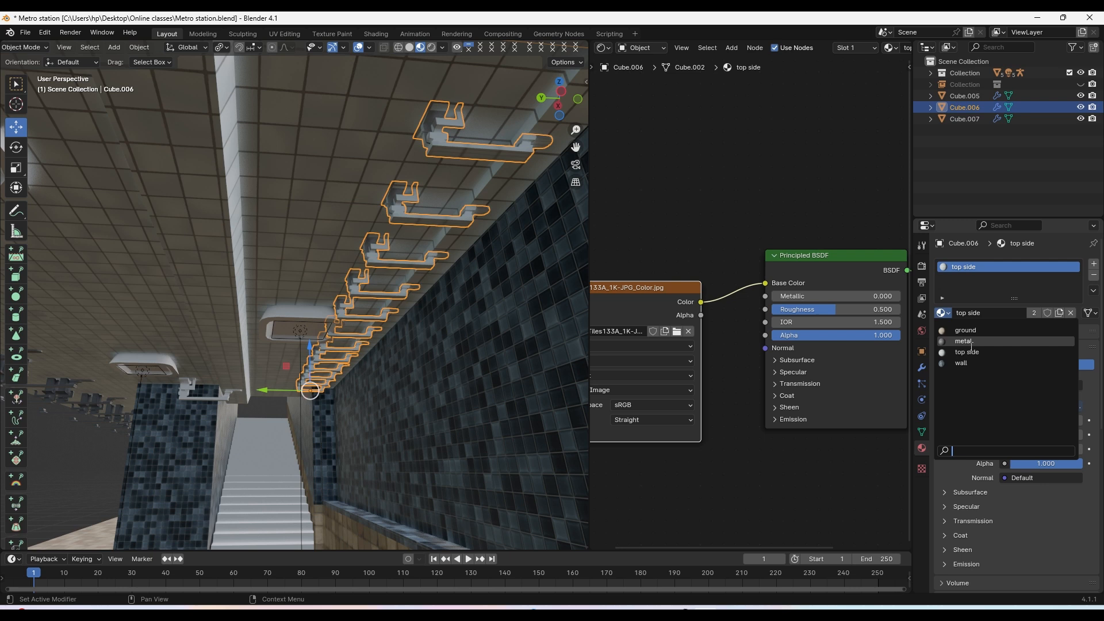
{"action": "left_click", "coordinate": [975, 341]}
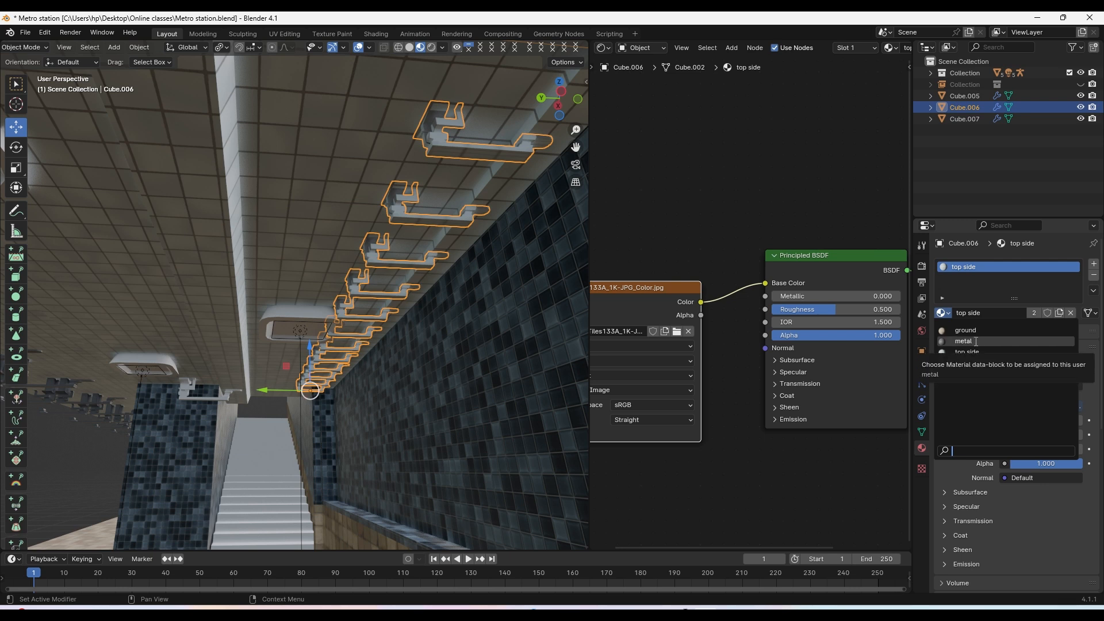
{"action": "scroll", "coordinate": [451, 160], "scroll_direction": "up", "scroll_amount": 1}
{"action": "scroll", "coordinate": [451, 159], "scroll_direction": "down", "scroll_amount": 2}
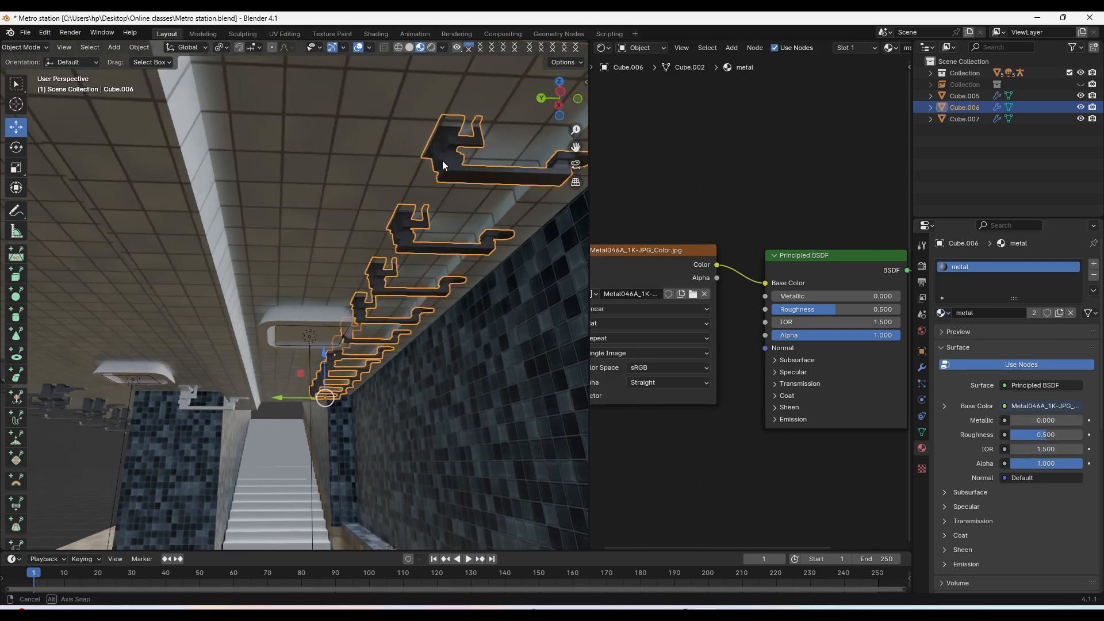
Select the row of ceiling light housings above the platform's open side and assign the metal material to it
{"action": "middle_click_drag", "start_coordinate": [442, 161], "coordinate": [379, 244]}
{"action": "middle_click_drag", "start_coordinate": [272, 299], "coordinate": [396, 218]}
{"action": "left_click", "coordinate": [244, 199]}
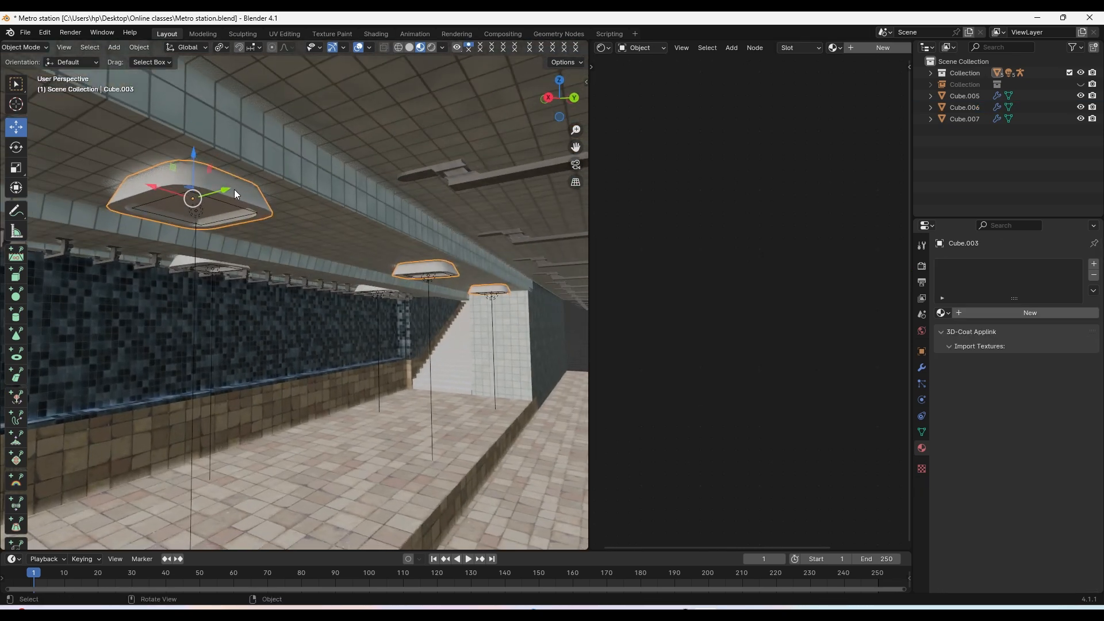
{"action": "left_click", "coordinate": [943, 312]}
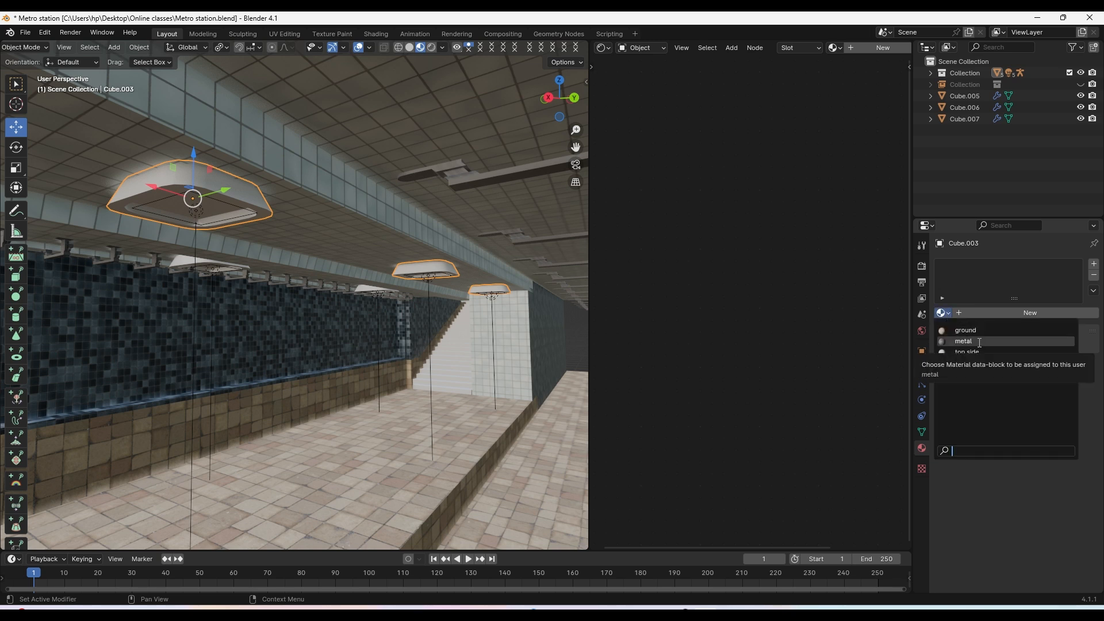
{"action": "left_click", "coordinate": [979, 342]}
Shift the wall-side light housings along the Y axis toward the ceiling beam, and move the near area light to match
{"action": "middle_click_drag", "start_coordinate": [291, 287], "coordinate": [284, 229]}
{"action": "left_click", "coordinate": [220, 227]}
{"action": "middle_click_drag", "start_coordinate": [336, 189], "coordinate": [335, 193]}
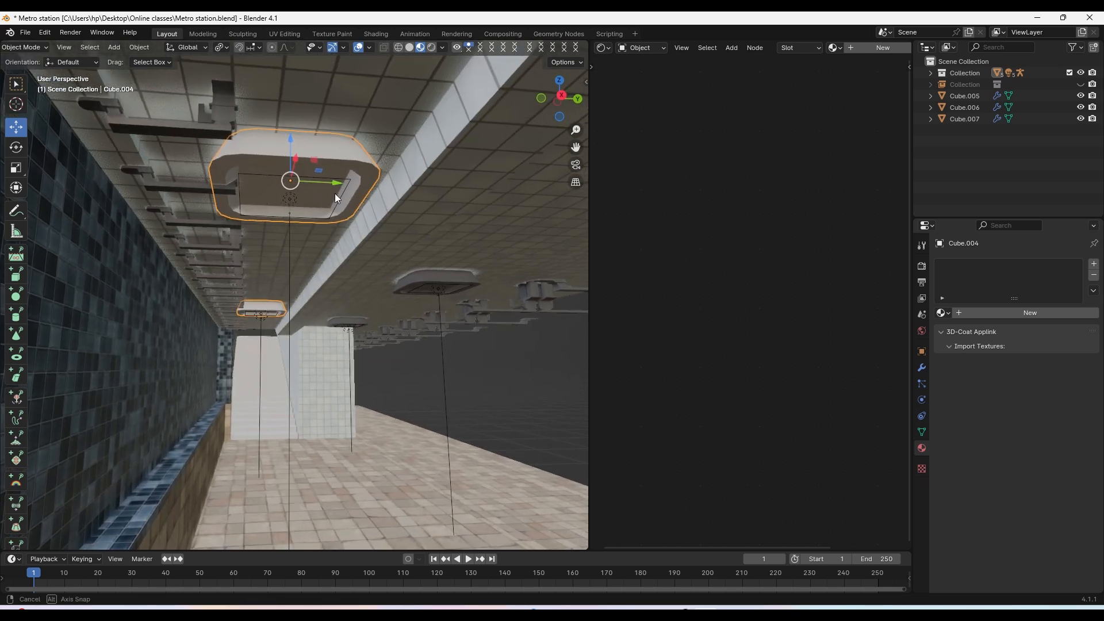
{"action": "left_click_drag", "start_coordinate": [326, 182], "coordinate": [347, 202]}
{"action": "left_click", "coordinate": [291, 211]}
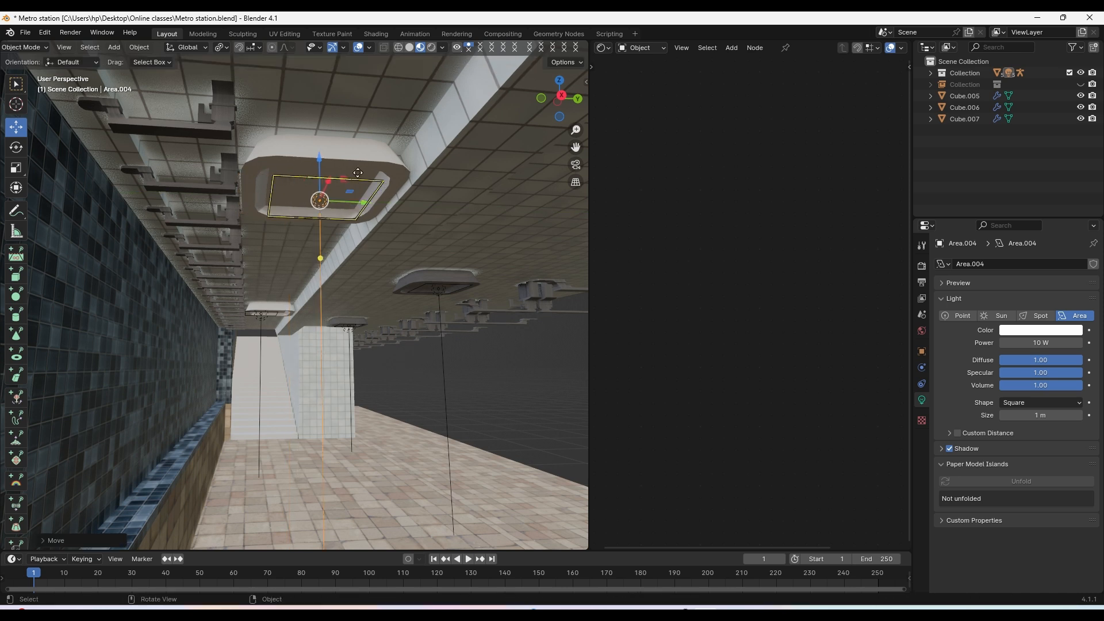
Reselect the wall-side light housings and assign the metal material to them
{"action": "left_click", "coordinate": [387, 185]}
{"action": "left_click", "coordinate": [941, 312]}
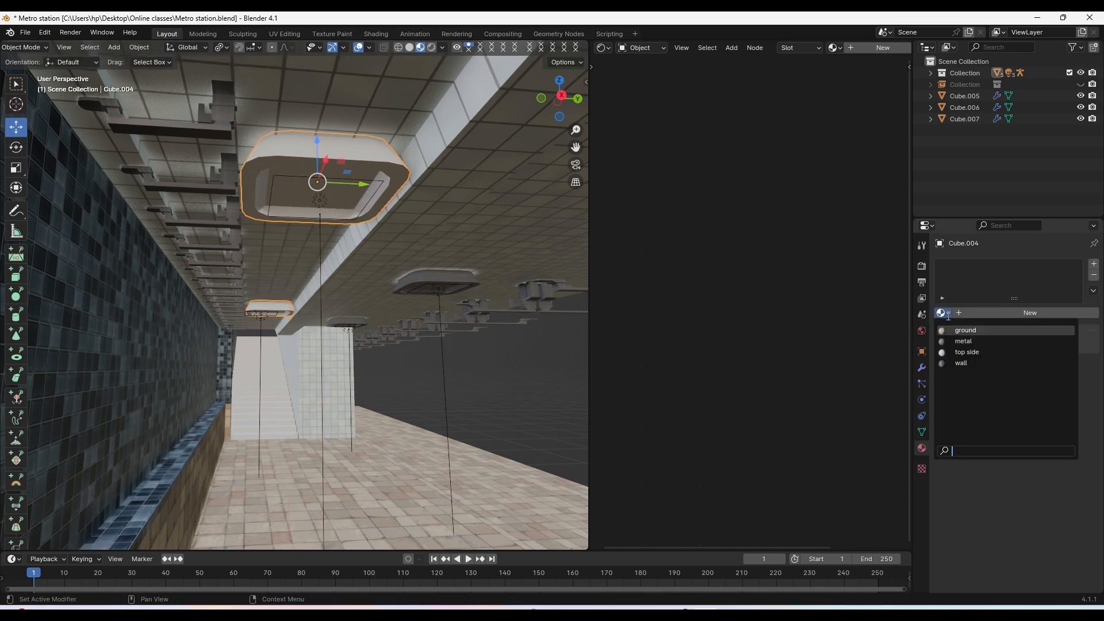
{"action": "left_click", "coordinate": [993, 343]}
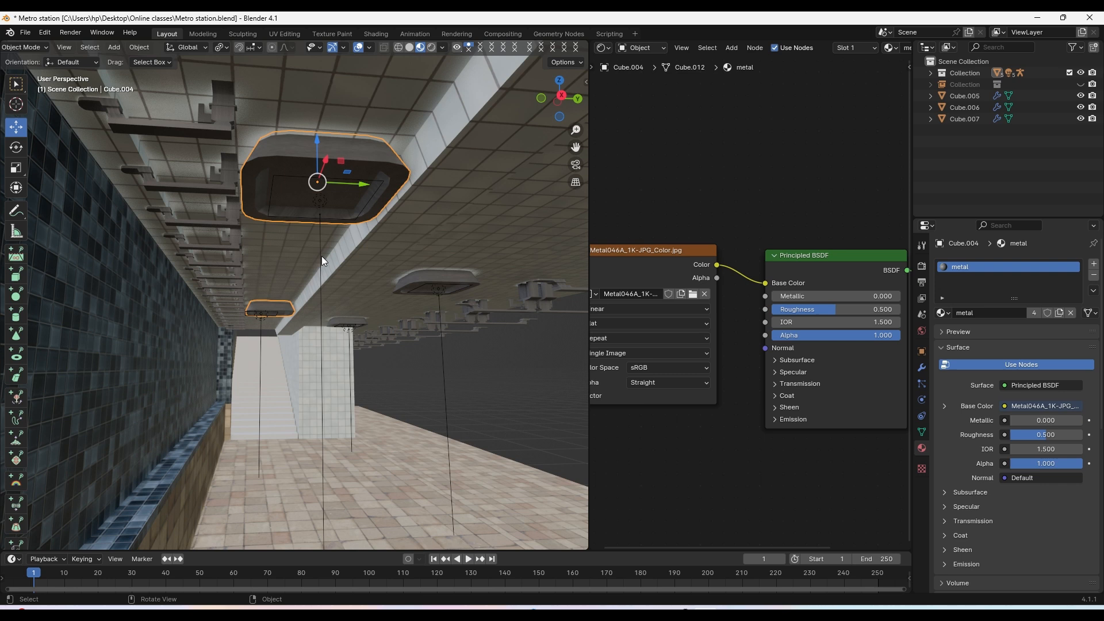
Move the area light of the farther wall-side housing along the Y axis to line up with it, and save the file
{"action": "left_click", "coordinate": [267, 322]}
{"action": "left_click_drag", "start_coordinate": [304, 314], "coordinate": [314, 313]}
{"action": "scroll", "coordinate": [400, 253], "scroll_direction": "down", "scroll_amount": 3}
{"action": "scroll", "coordinate": [385, 254], "scroll_direction": "up", "scroll_amount": 6}
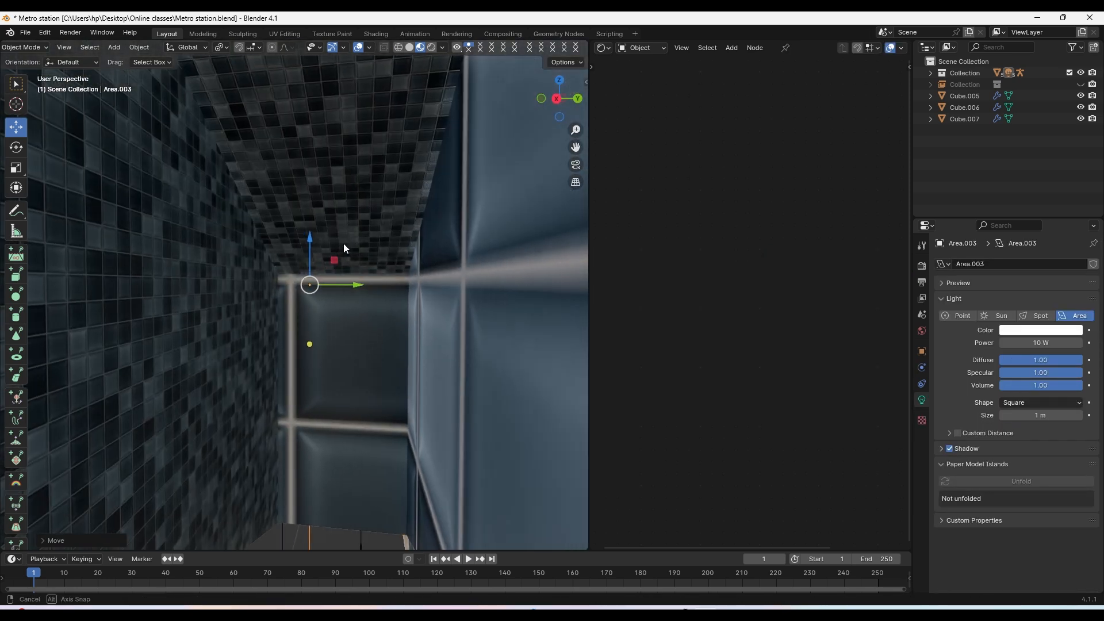
{"action": "middle_click_drag", "start_coordinate": [314, 265], "coordinate": [143, 265]}
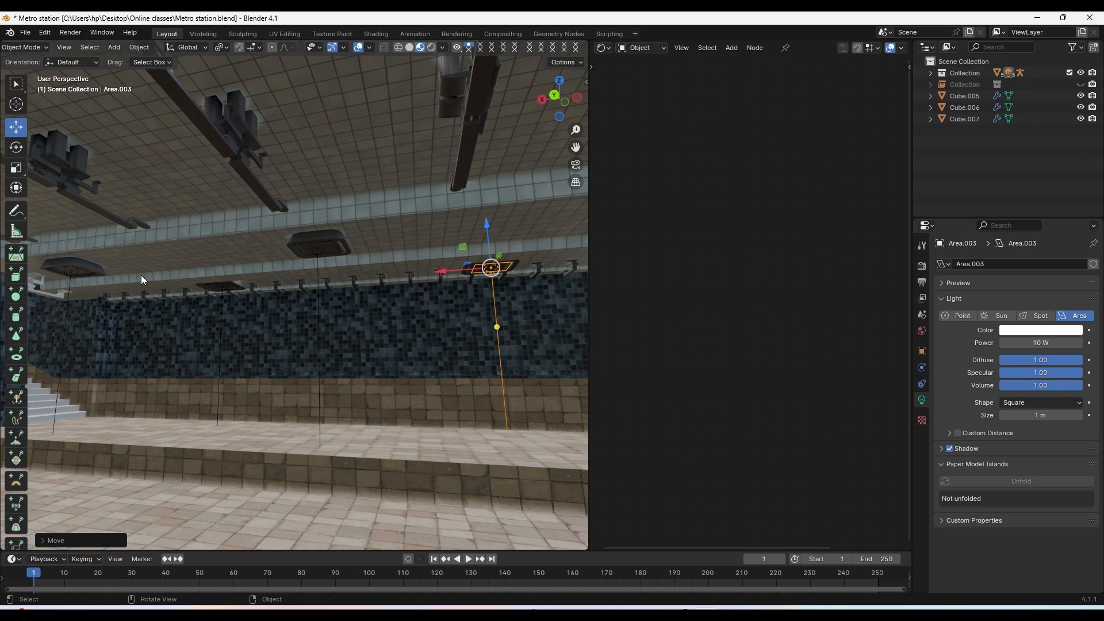
{"action": "middle_click_drag", "start_coordinate": [140, 275], "coordinate": [326, 318]}
{"action": "scroll", "coordinate": [326, 319], "scroll_direction": "down", "scroll_amount": 3}
{"action": "scroll", "coordinate": [326, 319], "scroll_direction": "up", "scroll_amount": 3}
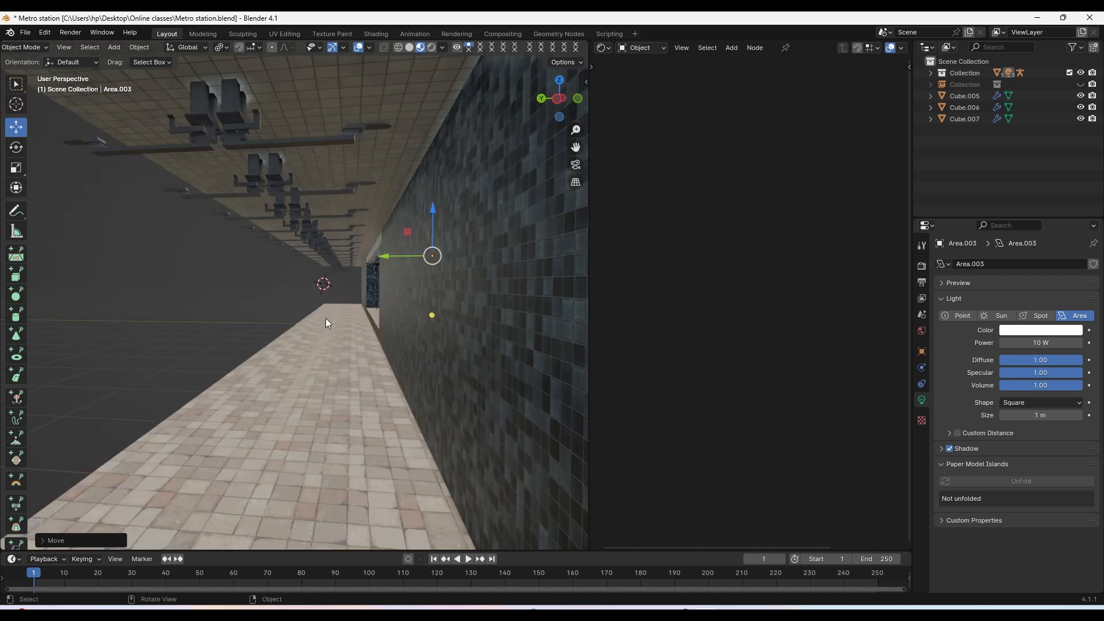
{"action": "key", "text": "ctrl+s"}
{"action": "middle_click_drag", "start_coordinate": [248, 247], "coordinate": [246, 169]}
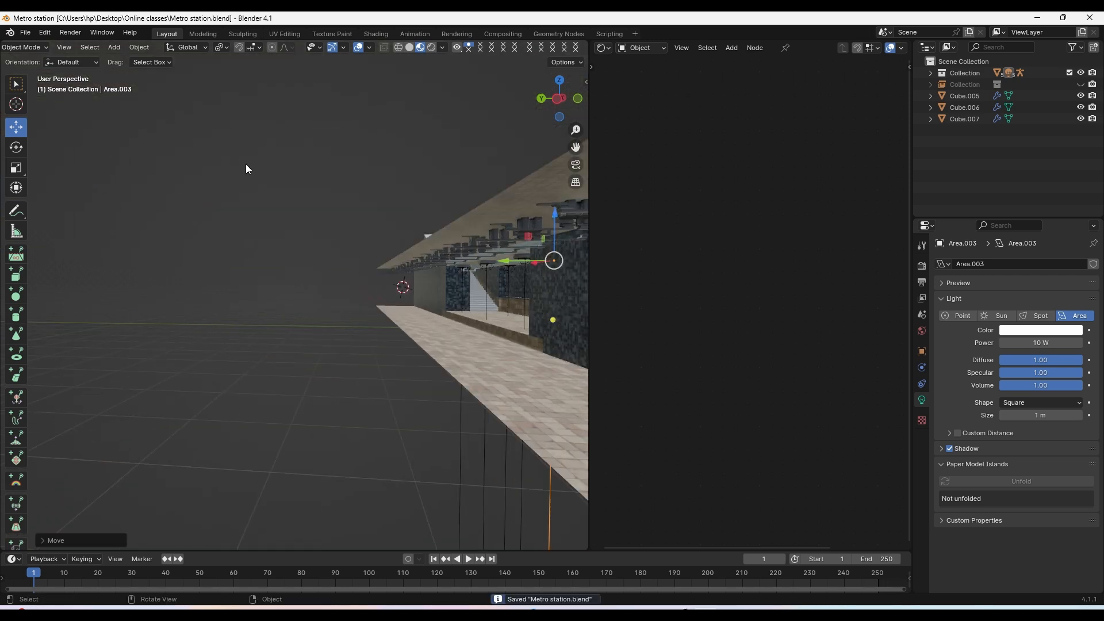
{"action": "left_click", "coordinate": [139, 47]}
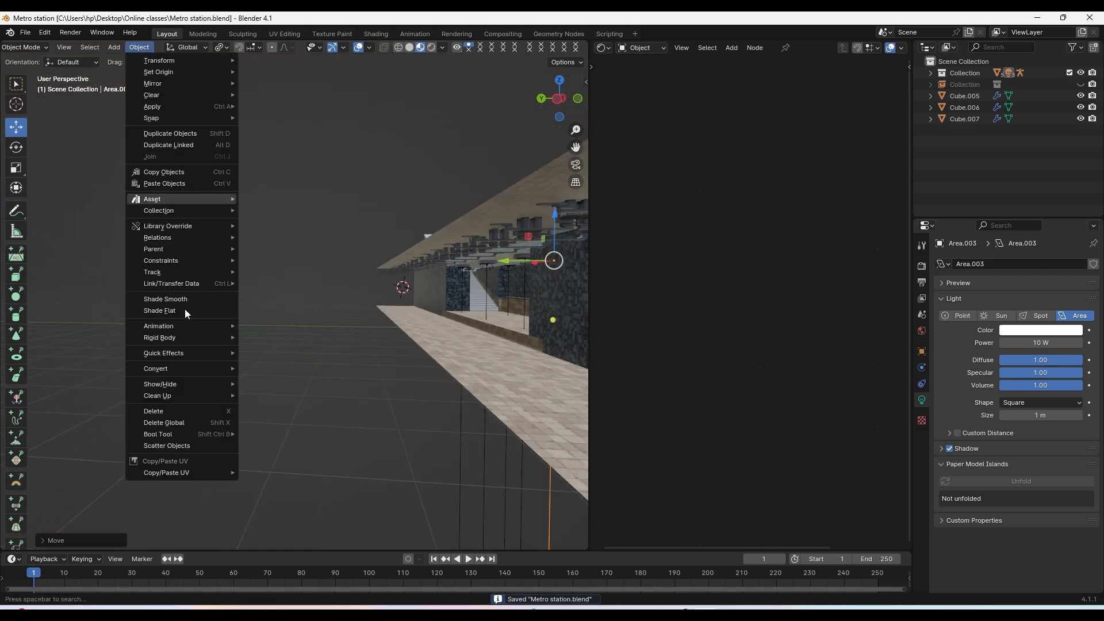
{"action": "left_click", "coordinate": [113, 47]}
{"action": "mouse_move", "coordinate": [168, 272]}
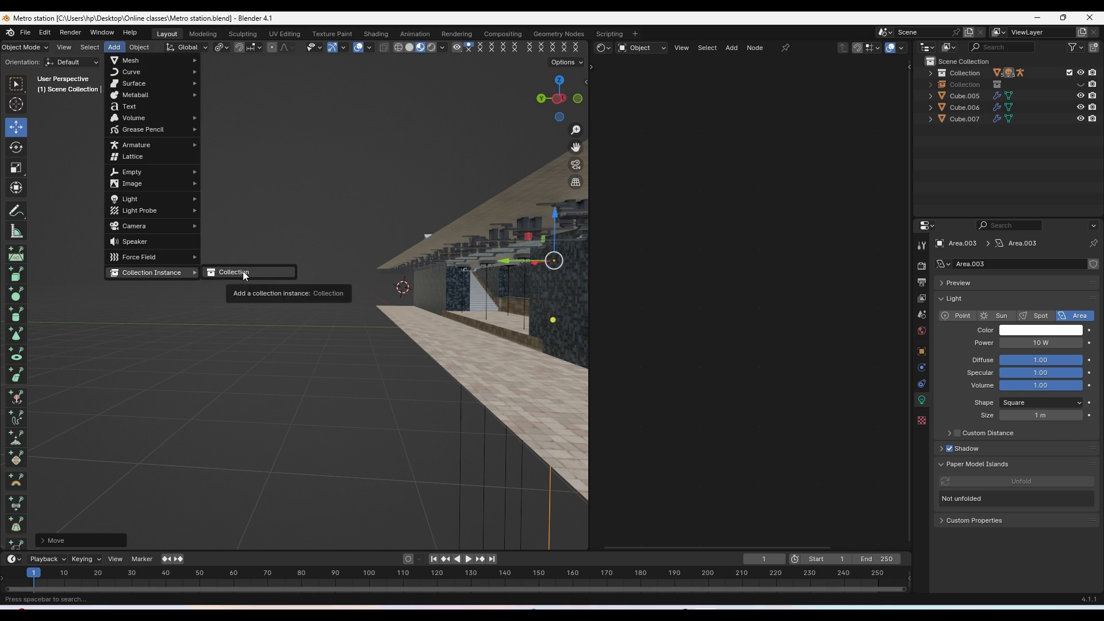
{"action": "middle_click_drag", "start_coordinate": [482, 209], "coordinate": [506, 208]}
Select the loose objects Cube.005, Cube.006 and Cube.007 and move them into the main Collection
{"action": "left_click", "coordinate": [968, 117]}
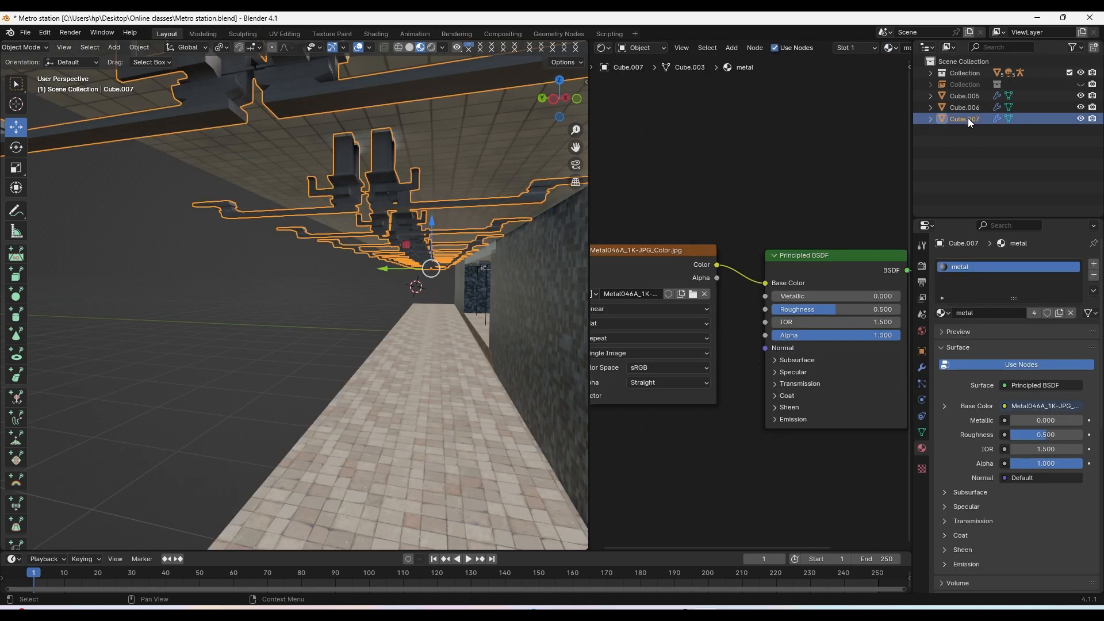
{"action": "left_click", "coordinate": [971, 94]}
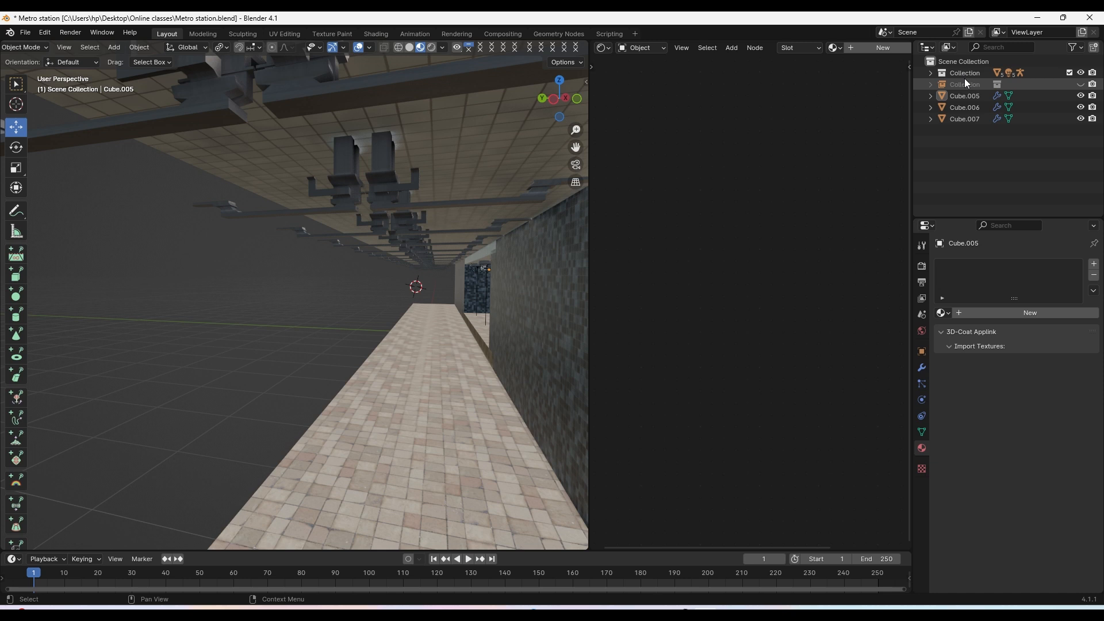
{"action": "key", "text": "b"}
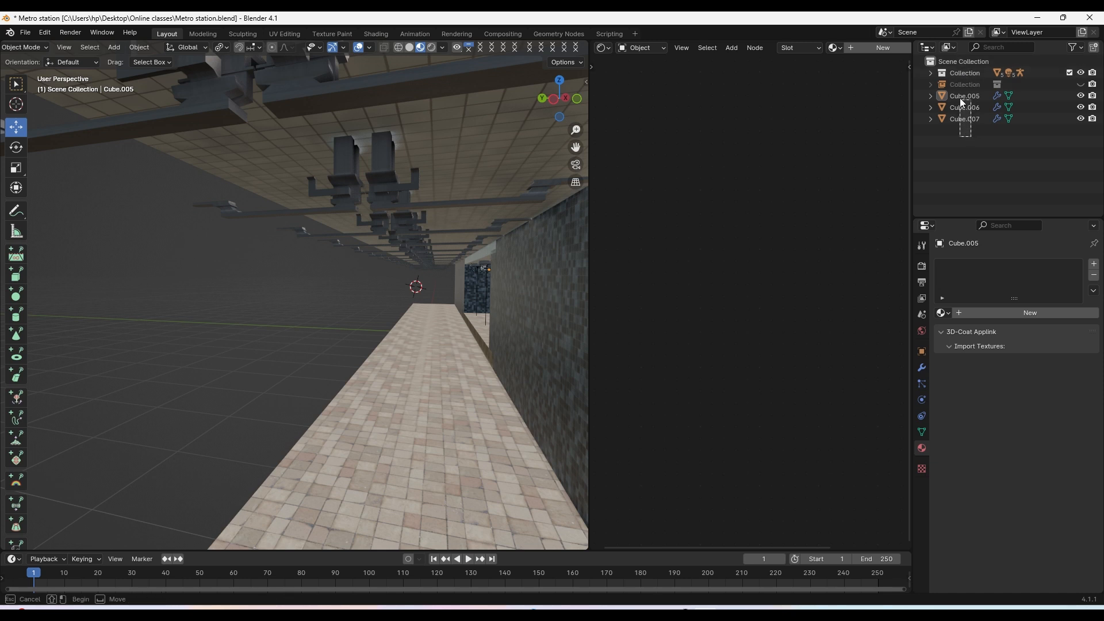
{"action": "left_click_drag", "start_coordinate": [960, 98], "coordinate": [974, 72]}
{"action": "scroll", "coordinate": [528, 247], "scroll_direction": "down", "scroll_amount": 3}
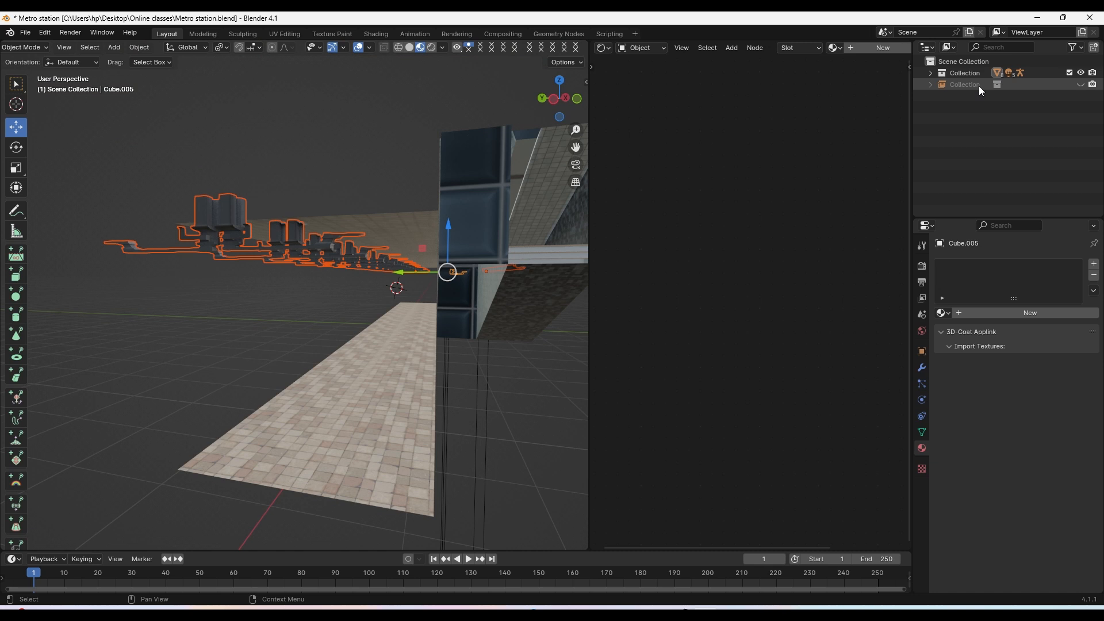
Unhide the collection instance so the mirrored half of the station shows in the viewport
{"action": "left_click", "coordinate": [936, 95]}
{"action": "left_click", "coordinate": [953, 84]}
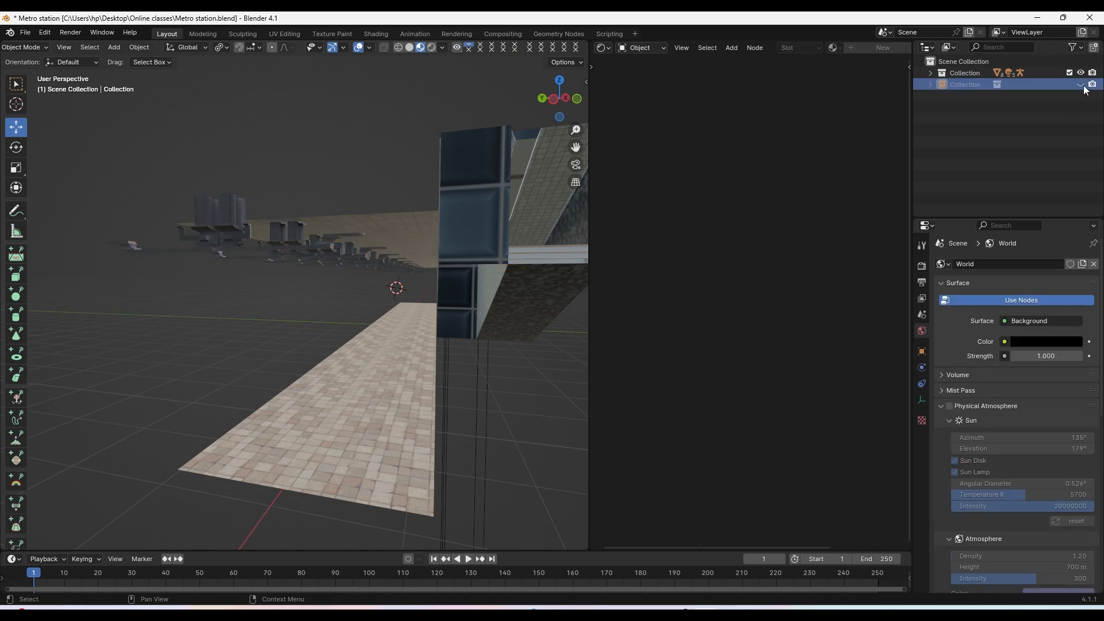
{"action": "left_click", "coordinate": [1079, 84]}
{"action": "middle_click_drag", "start_coordinate": [448, 269], "coordinate": [345, 280]}
{"action": "middle_click_drag", "start_coordinate": [223, 273], "coordinate": [270, 374]}
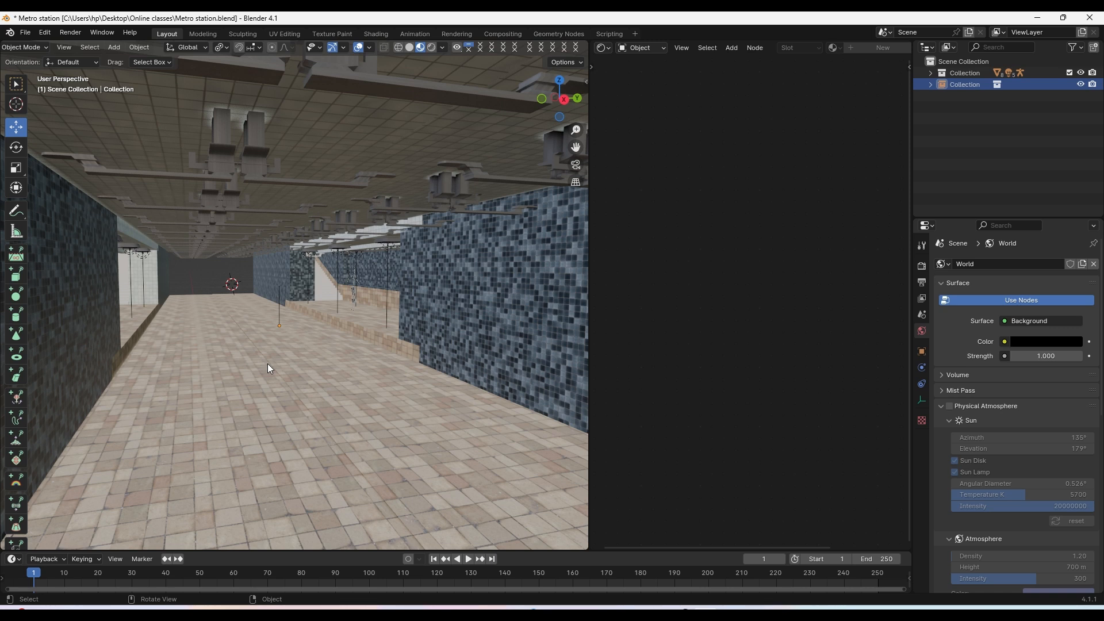
Select the row of ceiling fixtures and switch the viewport to rendered shading, looking down the length of the tunnel
{"action": "left_click", "coordinate": [261, 162]}
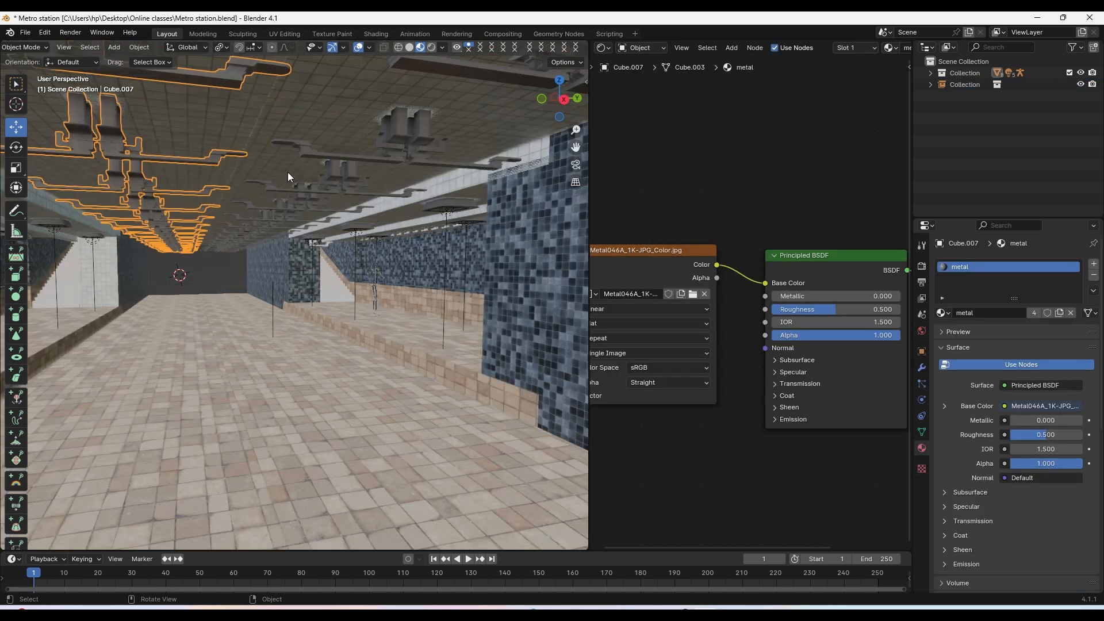
{"action": "middle_click_drag", "start_coordinate": [288, 171], "coordinate": [381, 226]}
{"action": "scroll", "coordinate": [328, 249], "scroll_direction": "down", "scroll_amount": 5}
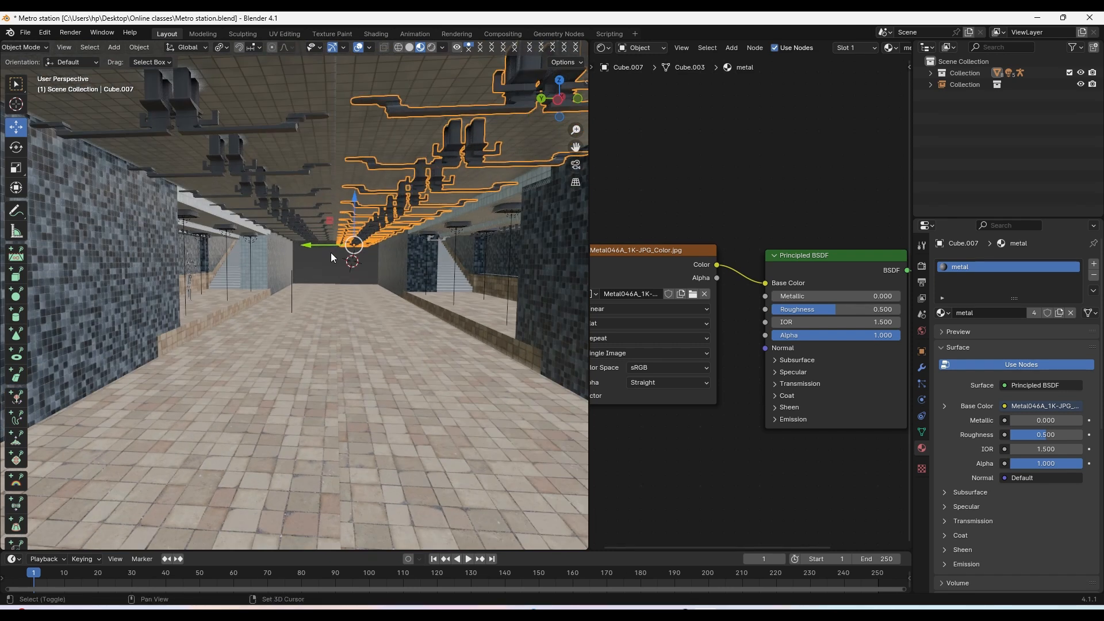
{"action": "middle_click_drag", "start_coordinate": [330, 252], "coordinate": [299, 260], "text": "shift"}
{"action": "scroll", "coordinate": [299, 260], "scroll_direction": "up", "scroll_amount": 2}
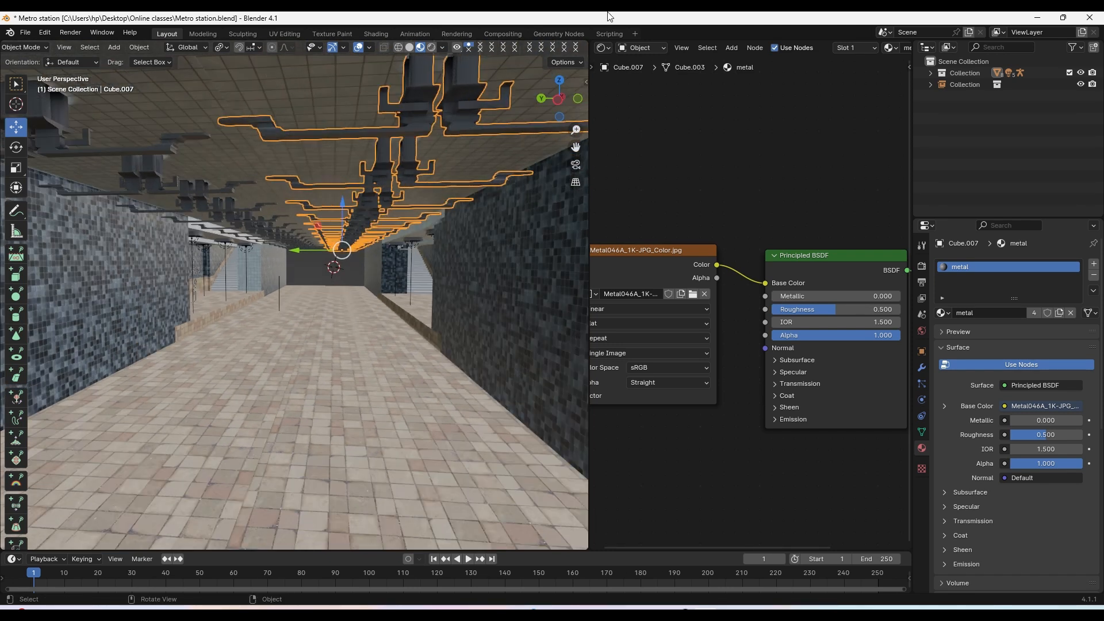
{"action": "left_click", "coordinate": [431, 48]}
{"action": "scroll", "coordinate": [370, 206], "scroll_direction": "down", "scroll_amount": 3}
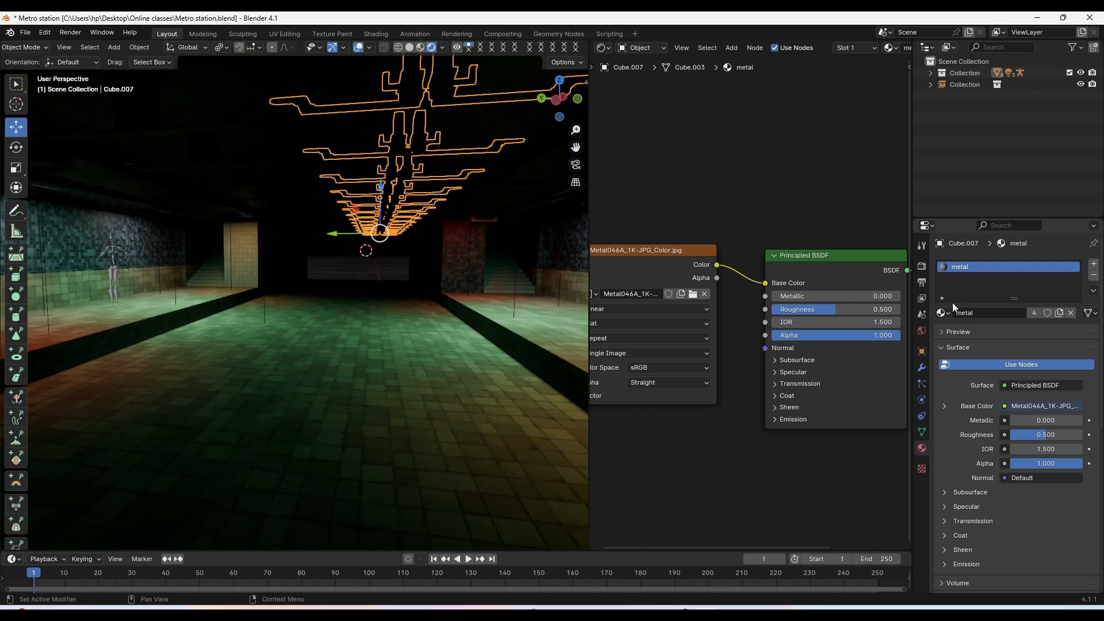
Set the render engine to Cycles with GPU Compute as the device
{"action": "left_click", "coordinate": [921, 265]}
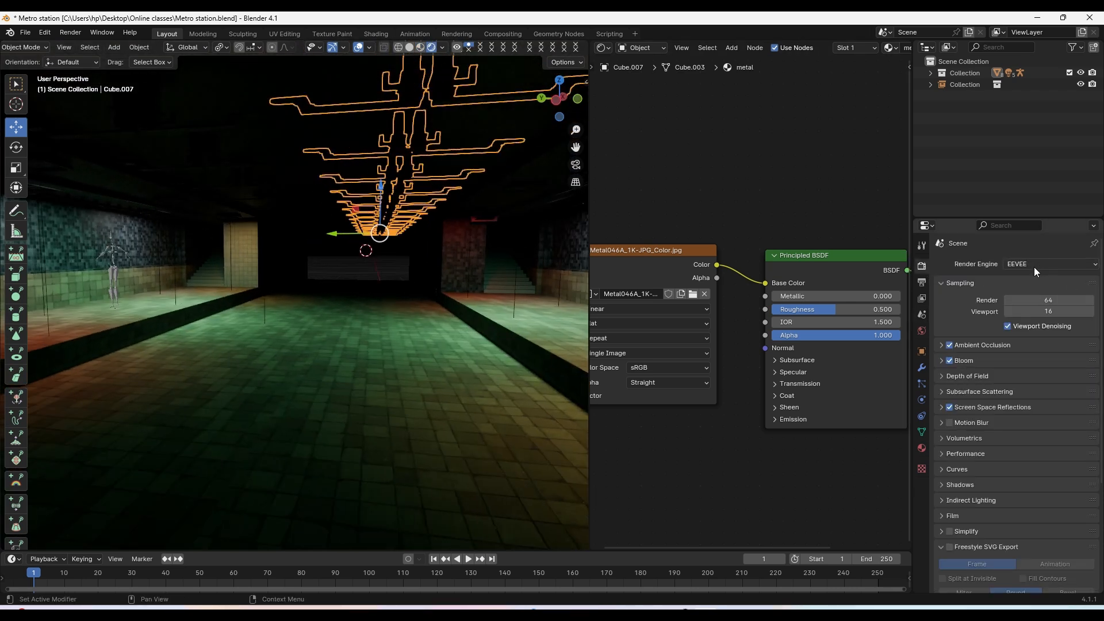
{"action": "left_click", "coordinate": [1034, 267]}
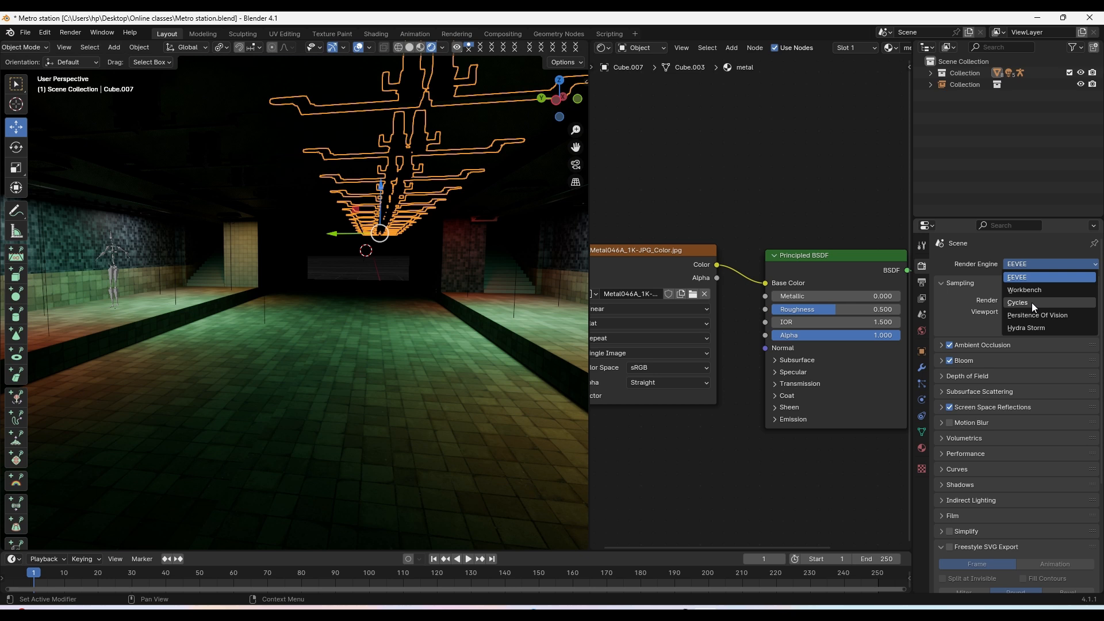
{"action": "left_click", "coordinate": [1032, 302]}
{"action": "left_click", "coordinate": [1032, 293]}
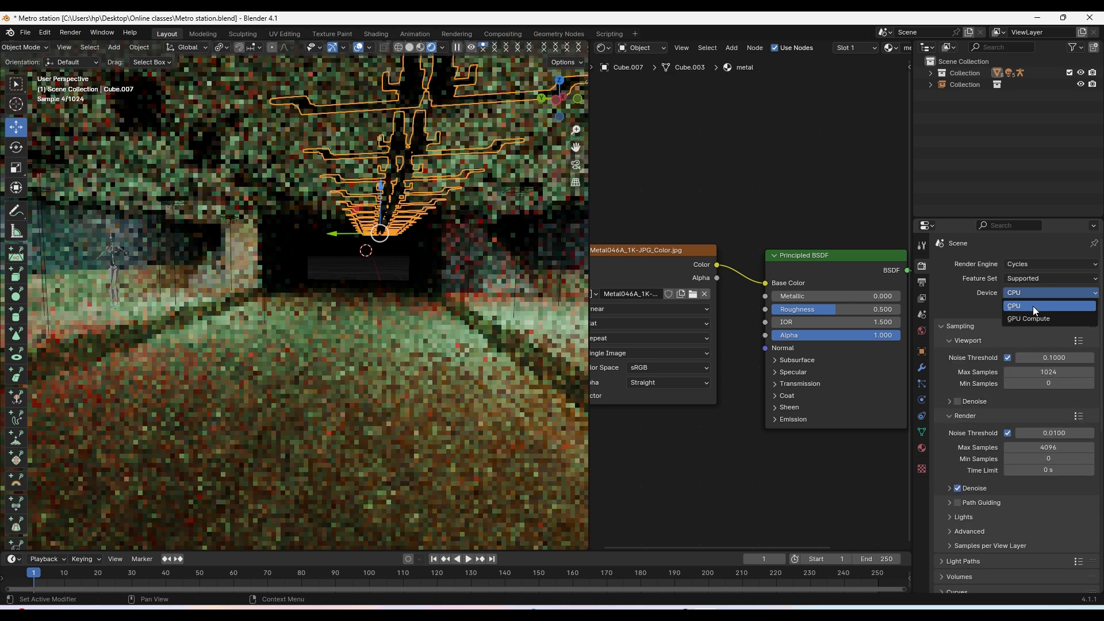
{"action": "left_click", "coordinate": [1029, 318]}
Enable viewport denoising and set the viewport's maximum samples to 25
{"action": "left_click", "coordinate": [957, 389]}
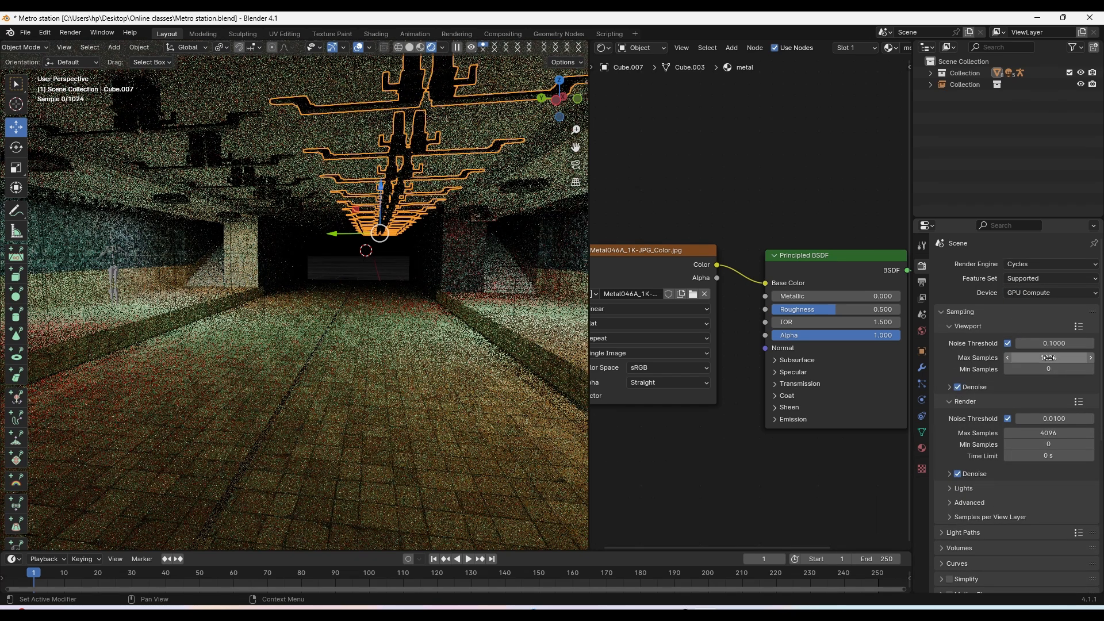
{"action": "left_click", "coordinate": [1049, 357]}
{"action": "type", "text": "25"}
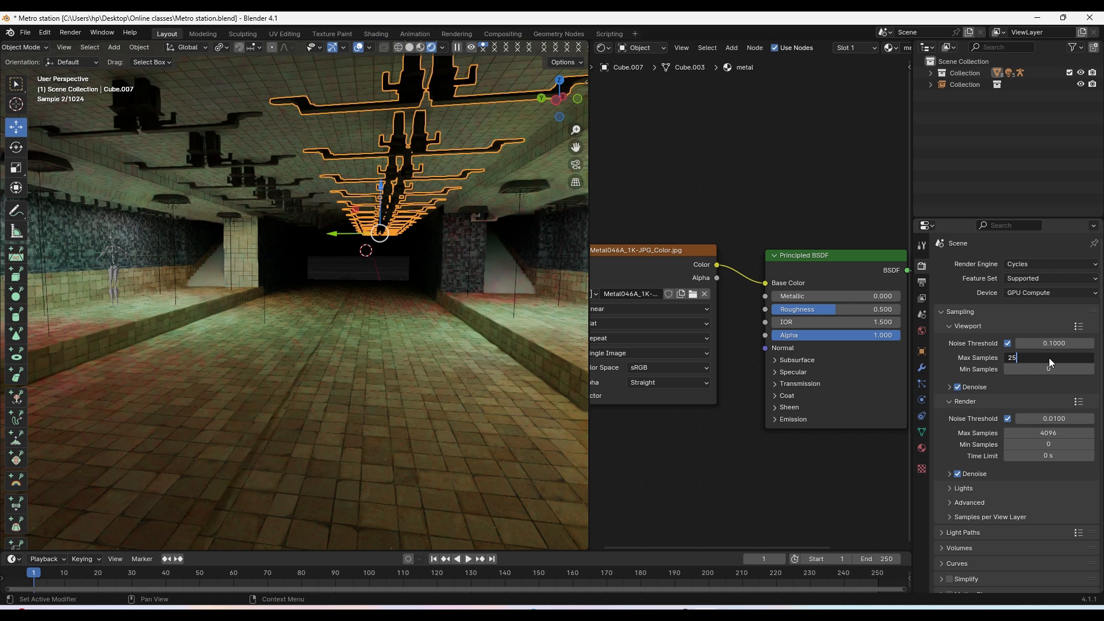
{"action": "key", "text": "Return"}
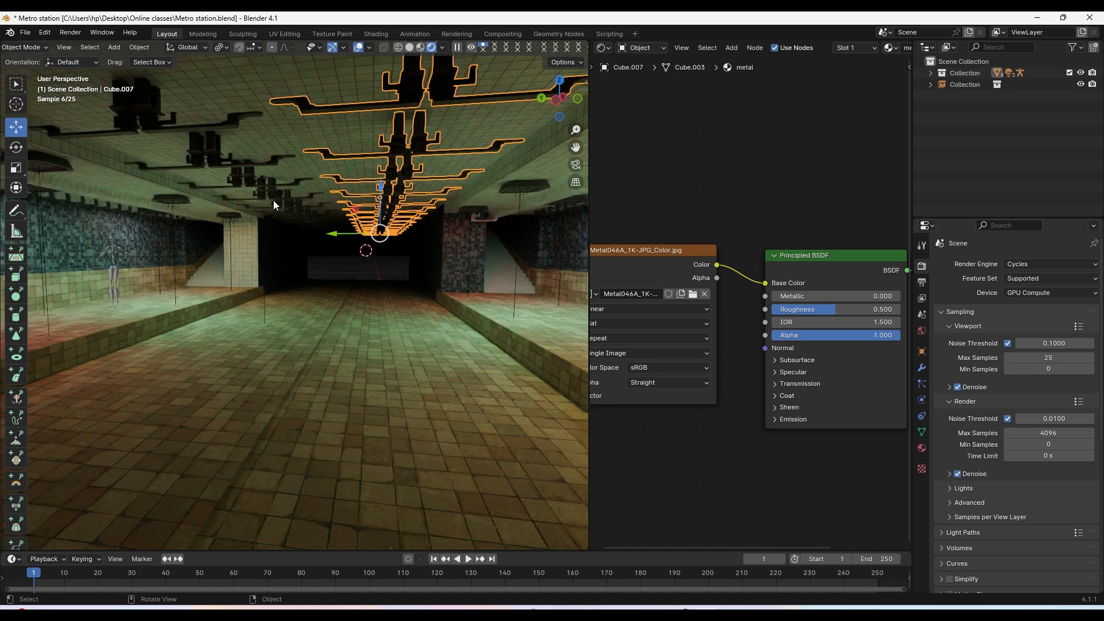
Examine the ceiling fixtures, tiled walls and platform lighting in the rendered view from several angles
{"action": "left_click", "coordinate": [359, 258]}
{"action": "middle_click_drag", "start_coordinate": [319, 267], "coordinate": [171, 261]}
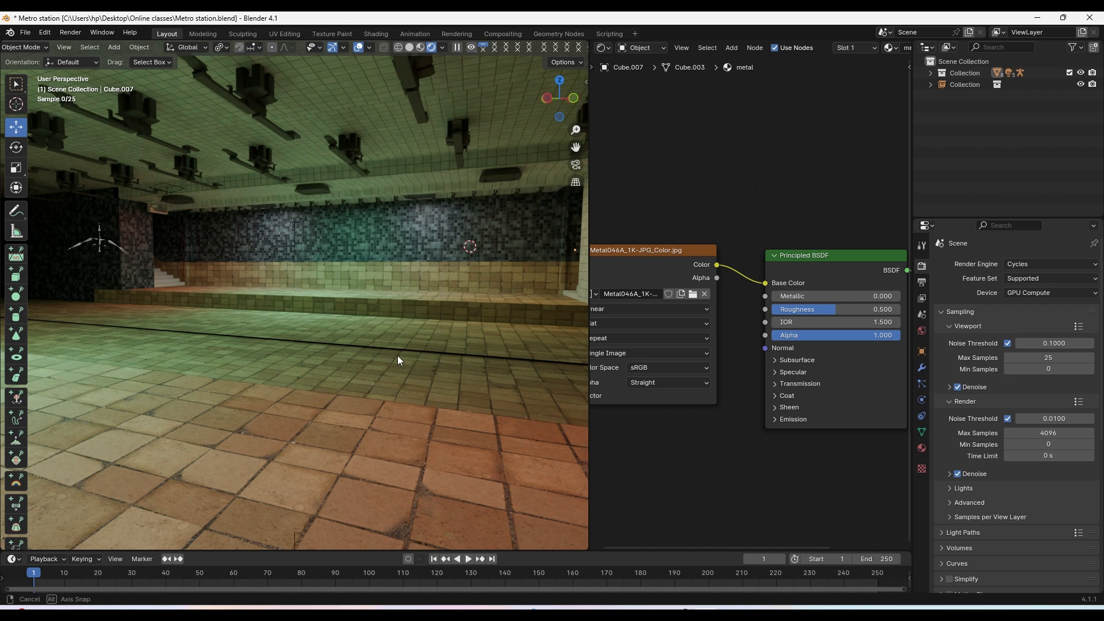
{"action": "middle_click_drag", "start_coordinate": [397, 355], "coordinate": [436, 412]}
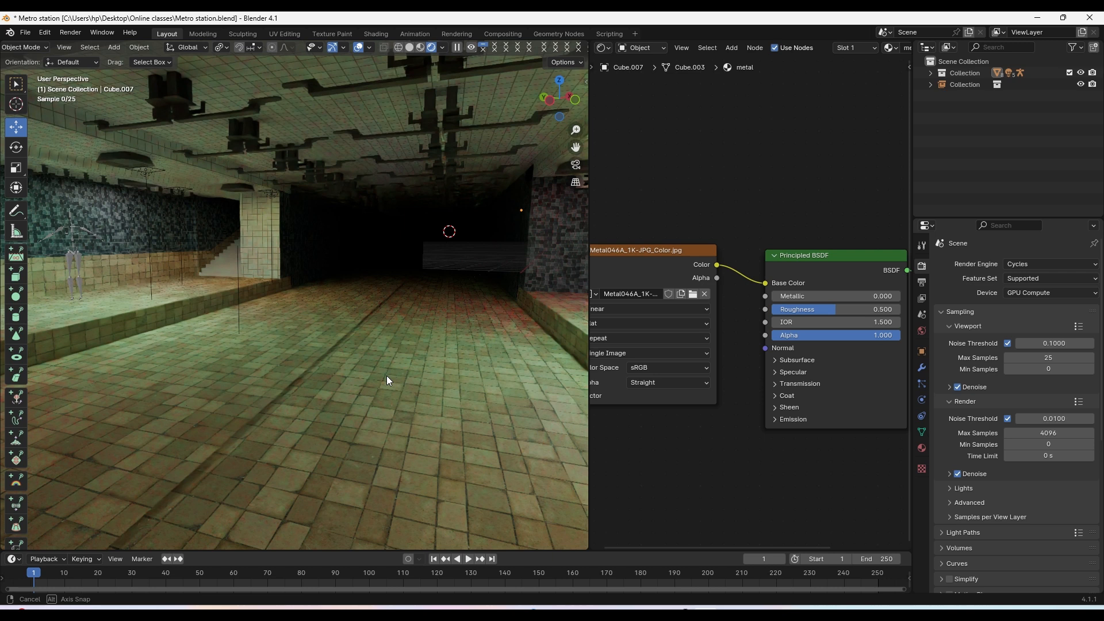
{"action": "middle_click_drag", "start_coordinate": [387, 378], "coordinate": [363, 414]}
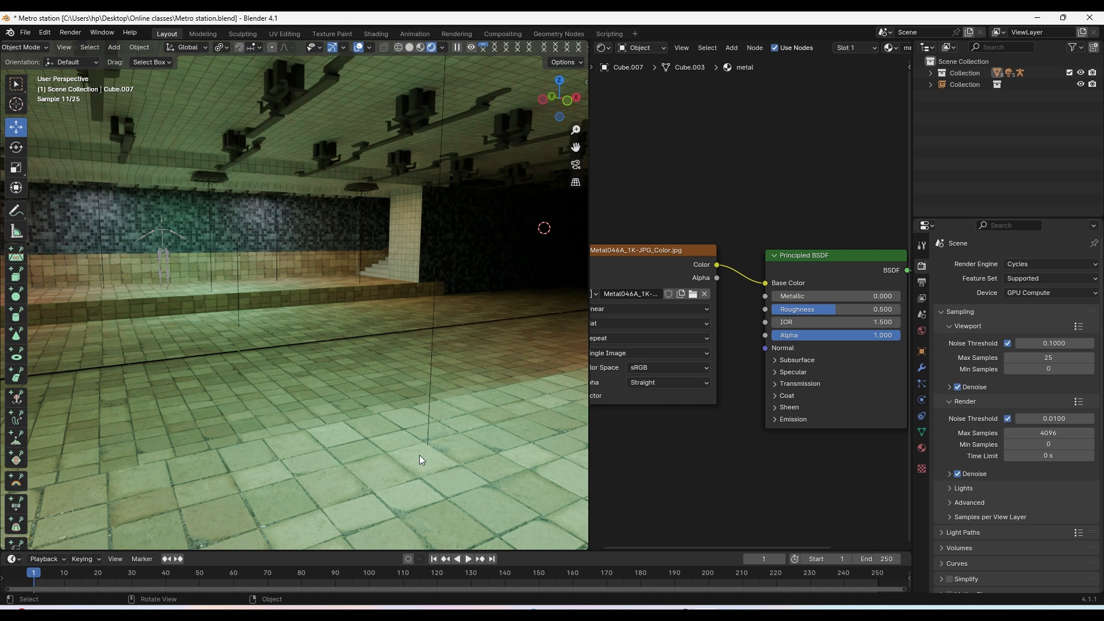
{"action": "middle_click_drag", "start_coordinate": [459, 246], "coordinate": [400, 182]}
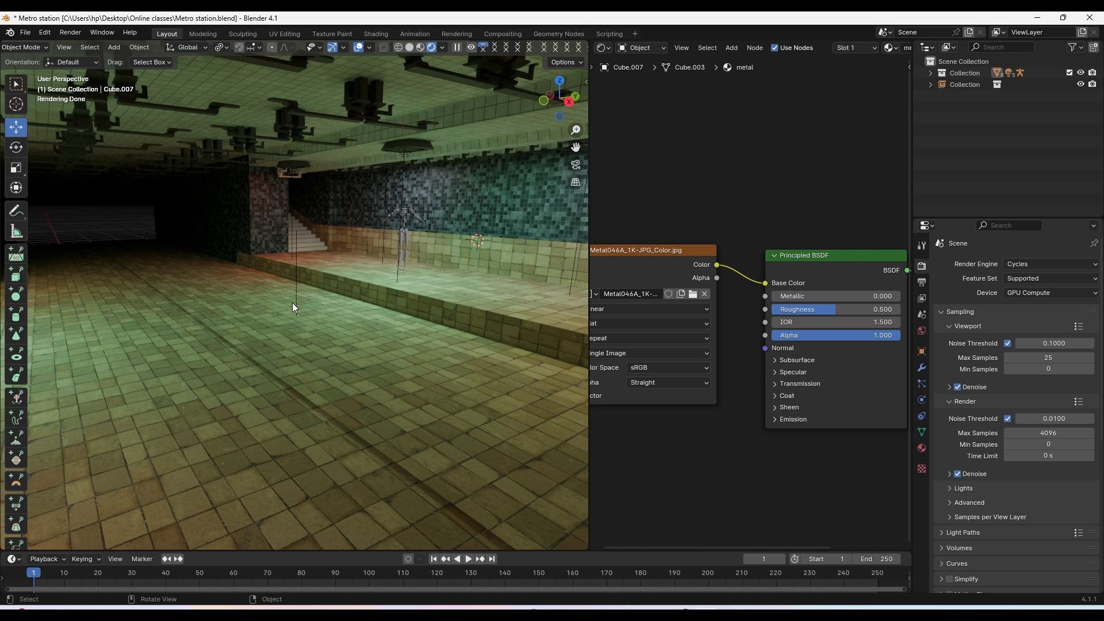
Return the viewport to solid shading and hide the collection instance again
{"action": "left_click", "coordinate": [412, 47]}
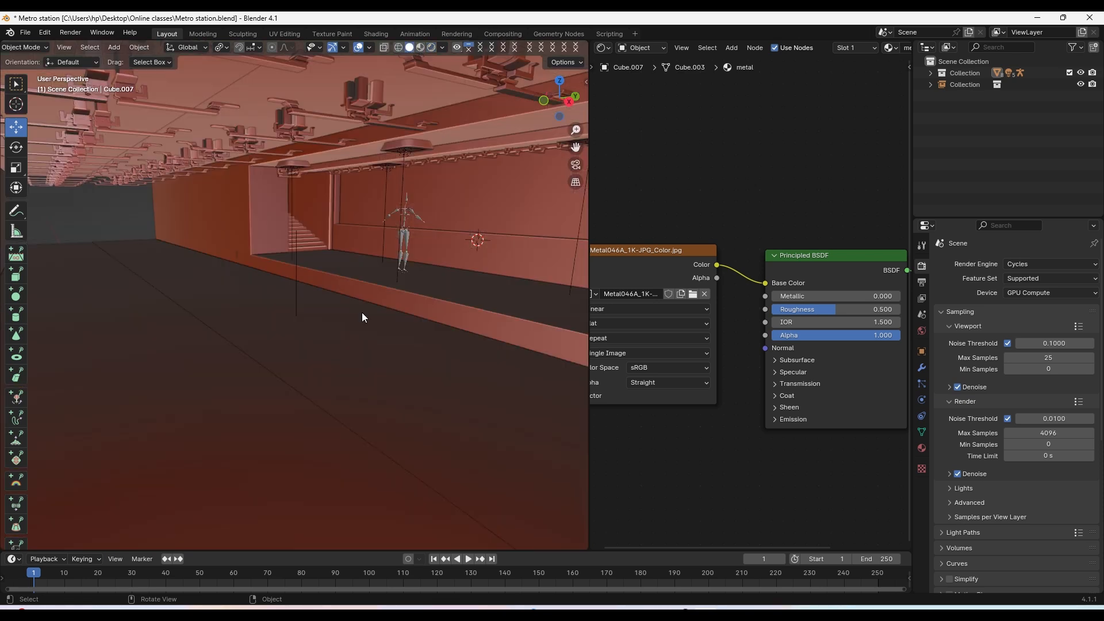
{"action": "left_click", "coordinate": [290, 313]}
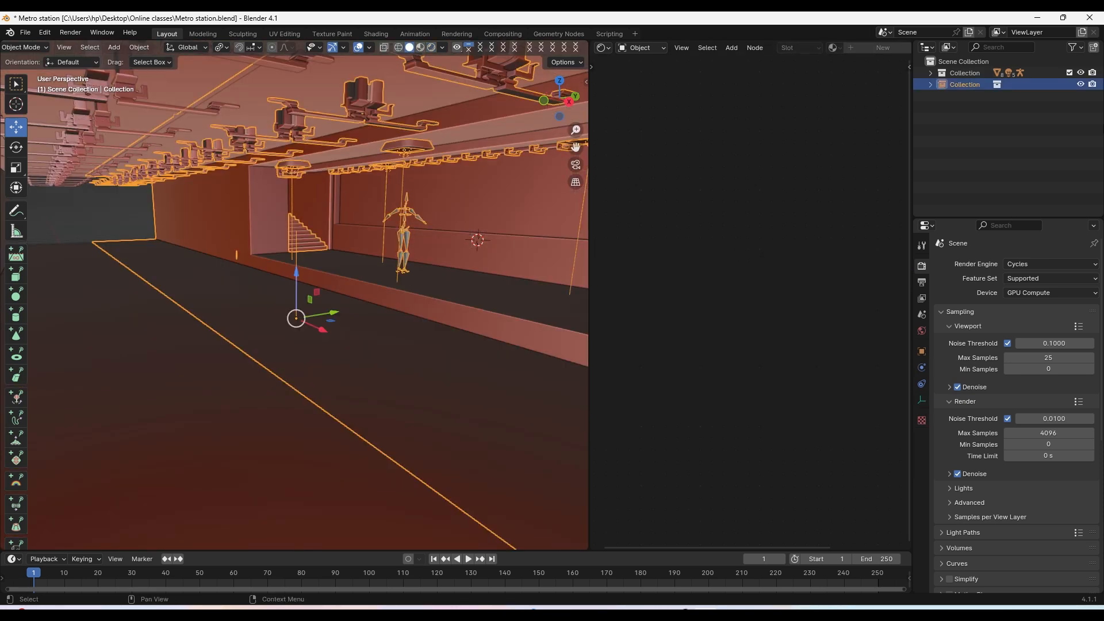
{"action": "left_click", "coordinate": [1081, 84]}
{"action": "middle_click_drag", "start_coordinate": [351, 414], "coordinate": [385, 326]}
Switch to the image viewer, compare the subway train reference photos, and close the viewer
{"action": "left_click", "coordinate": [730, 606]}
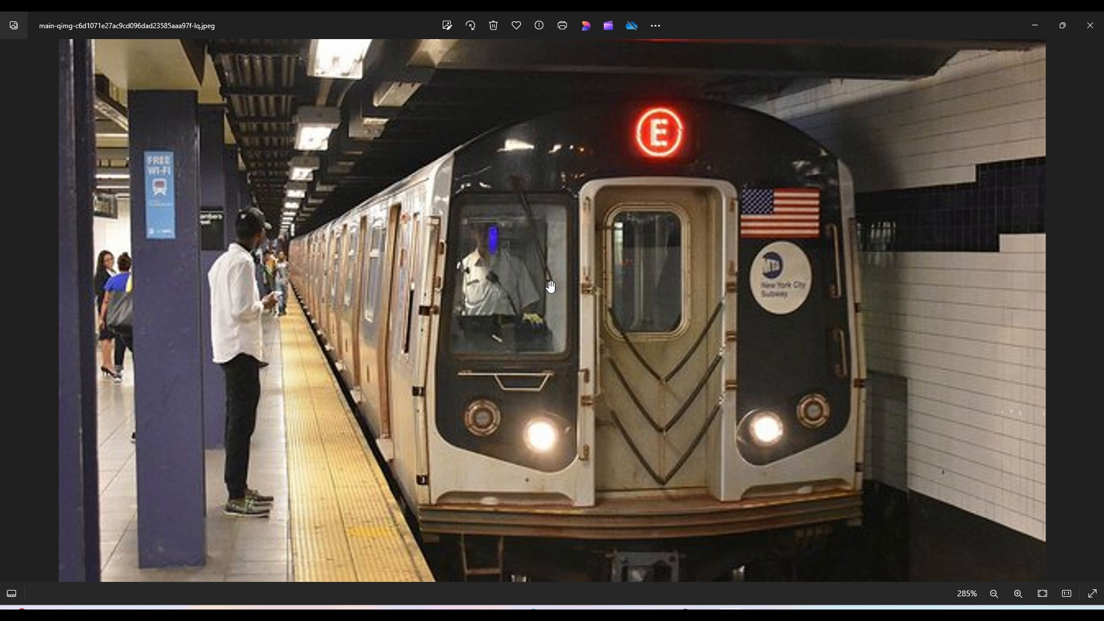
{"action": "key", "text": "Right"}
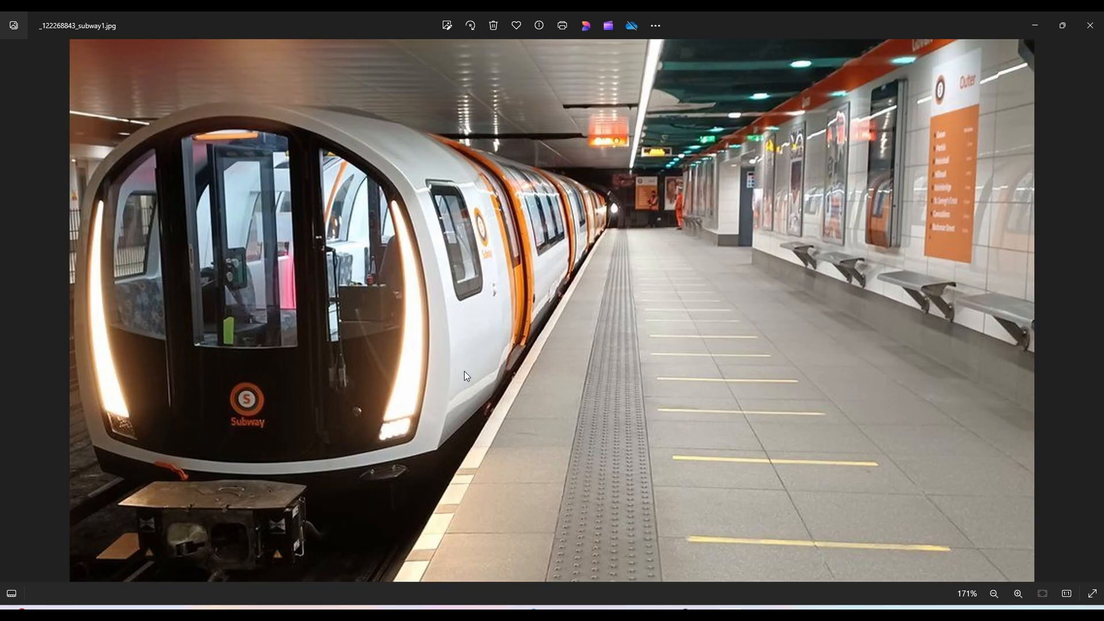
{"action": "key", "text": "Left"}
{"action": "key", "text": "Left"}
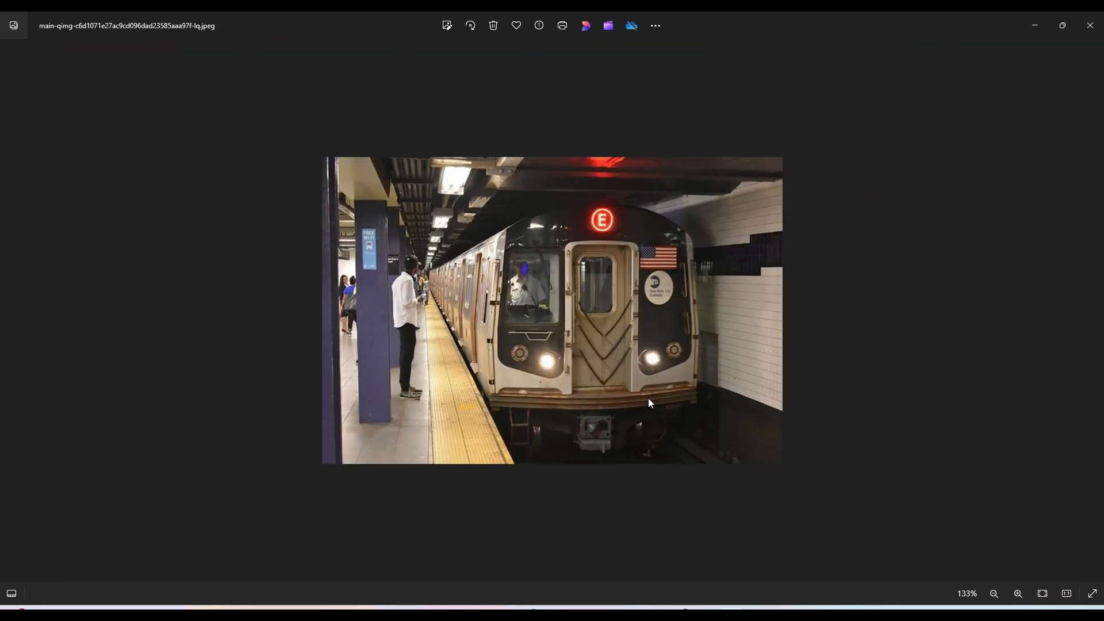
{"action": "left_click", "coordinate": [1091, 27]}
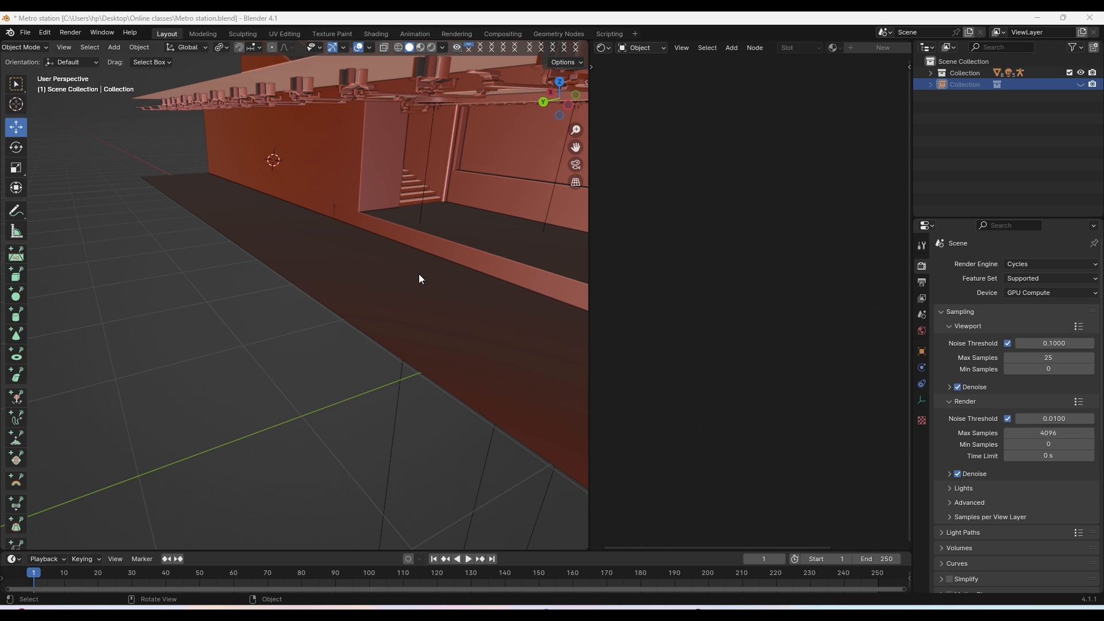
Place the 3D cursor on the track floor beside the platform, add a cube there and scale it down to about a quarter
{"action": "middle_click_drag", "start_coordinate": [419, 274], "coordinate": [345, 368]}
{"action": "left_click", "coordinate": [330, 328]}
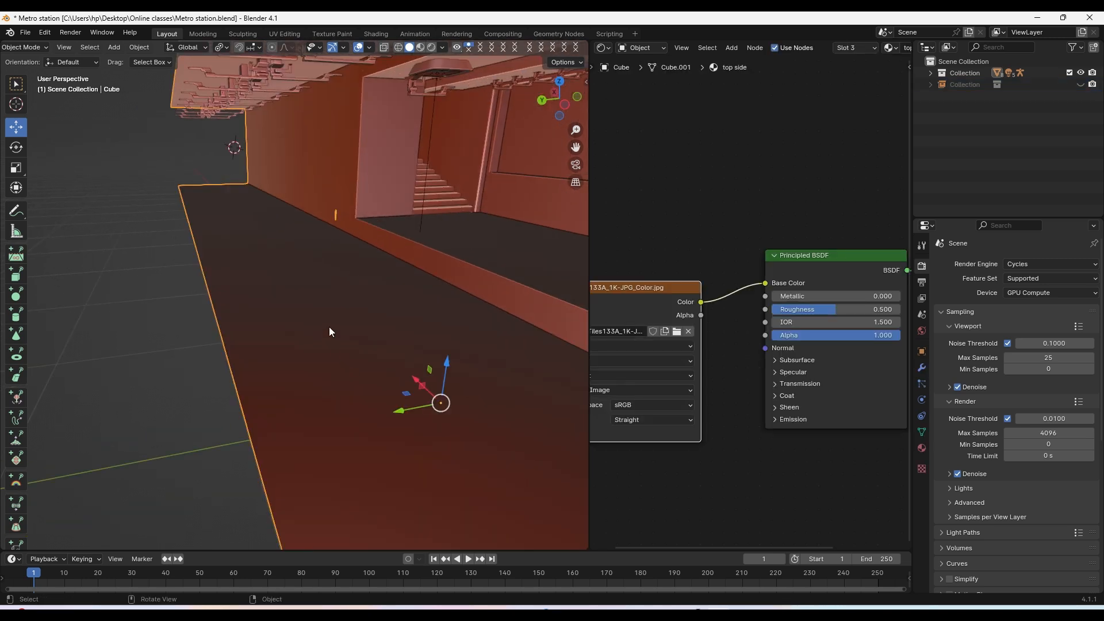
{"action": "right_click", "coordinate": [347, 332], "text": "shift"}
{"action": "key", "text": "shift+a"}
{"action": "key", "text": "shift+a"}
{"action": "mouse_move", "coordinate": [302, 114]}
{"action": "left_click", "coordinate": [350, 125]}
{"action": "key", "text": "s"}
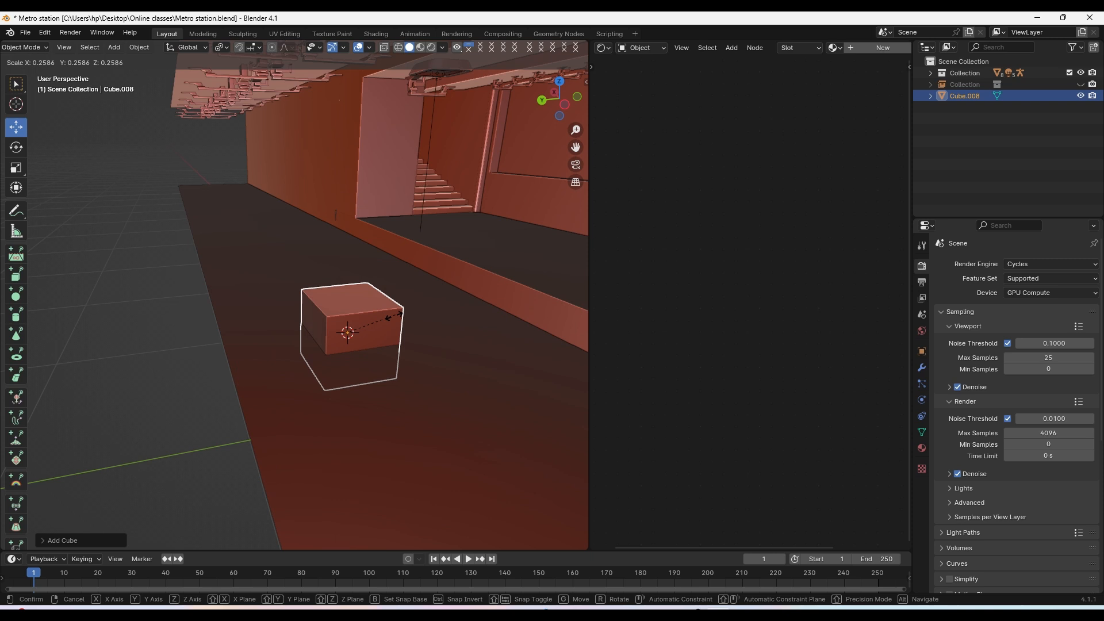
{"action": "left_click", "coordinate": [391, 300]}
Flatten the new cube along Z and narrow it along X into a slim bar
{"action": "key", "text": "s"}
{"action": "key", "text": "z"}
{"action": "left_click", "coordinate": [390, 320]}
{"action": "key", "text": "s"}
{"action": "key", "text": "x"}
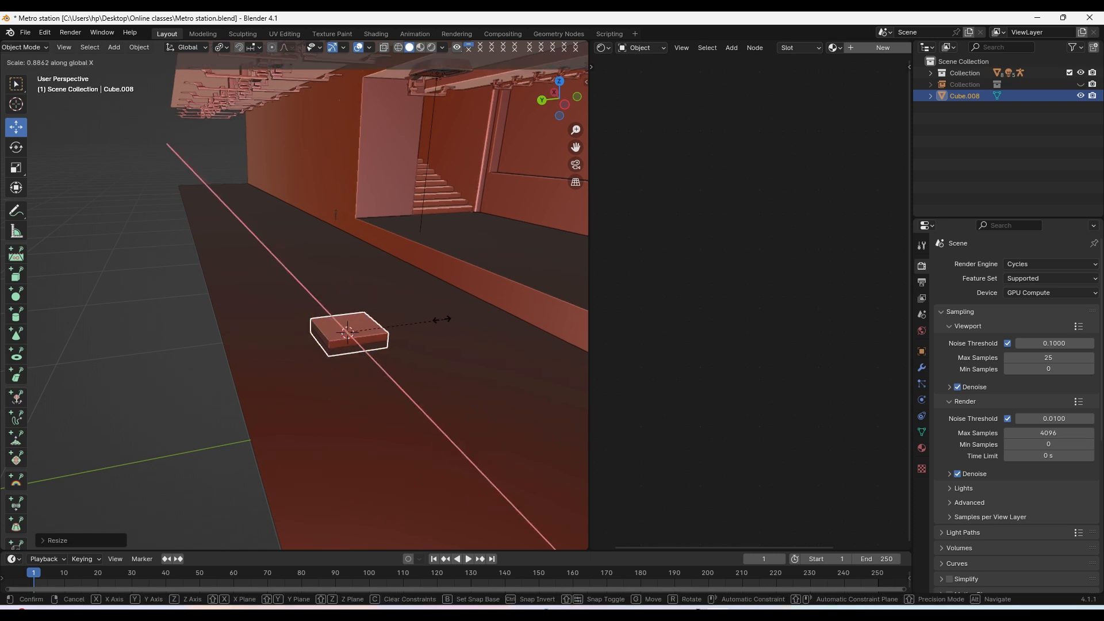
{"action": "left_click", "coordinate": [370, 325]}
{"action": "key", "text": "s"}
{"action": "key", "text": "z"}
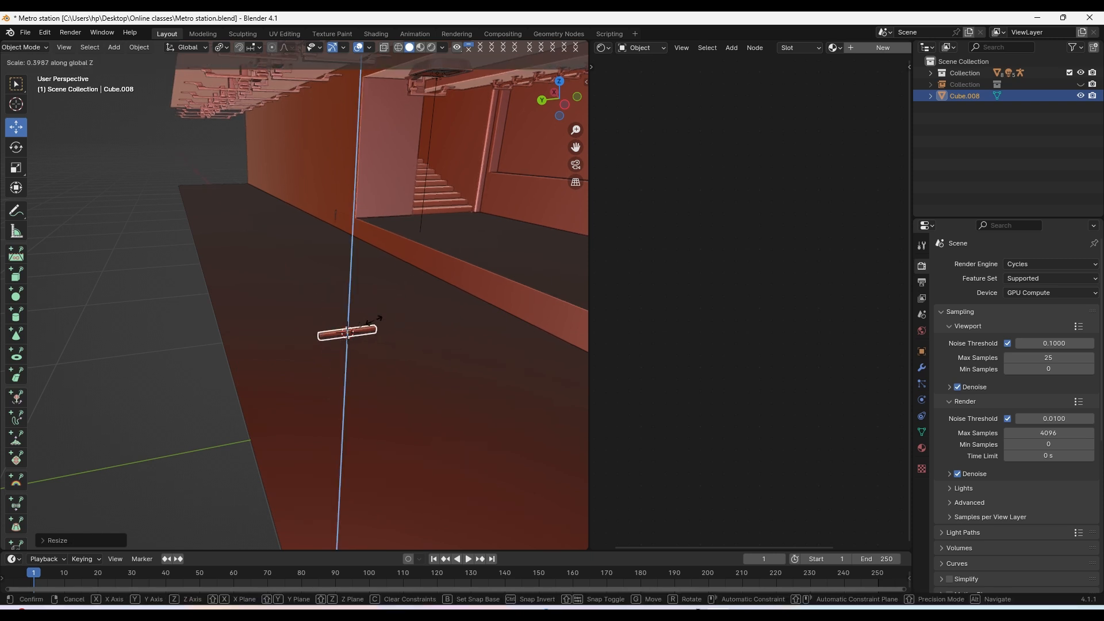
{"action": "left_click", "coordinate": [375, 320]}
Lengthen the bar along Y across the track floor, shift it along Y toward the platform, and widen it along X
{"action": "key", "text": "s"}
{"action": "key", "text": "x"}
{"action": "right_click", "coordinate": [442, 305]}
{"action": "key", "text": "s"}
{"action": "key", "text": "y"}
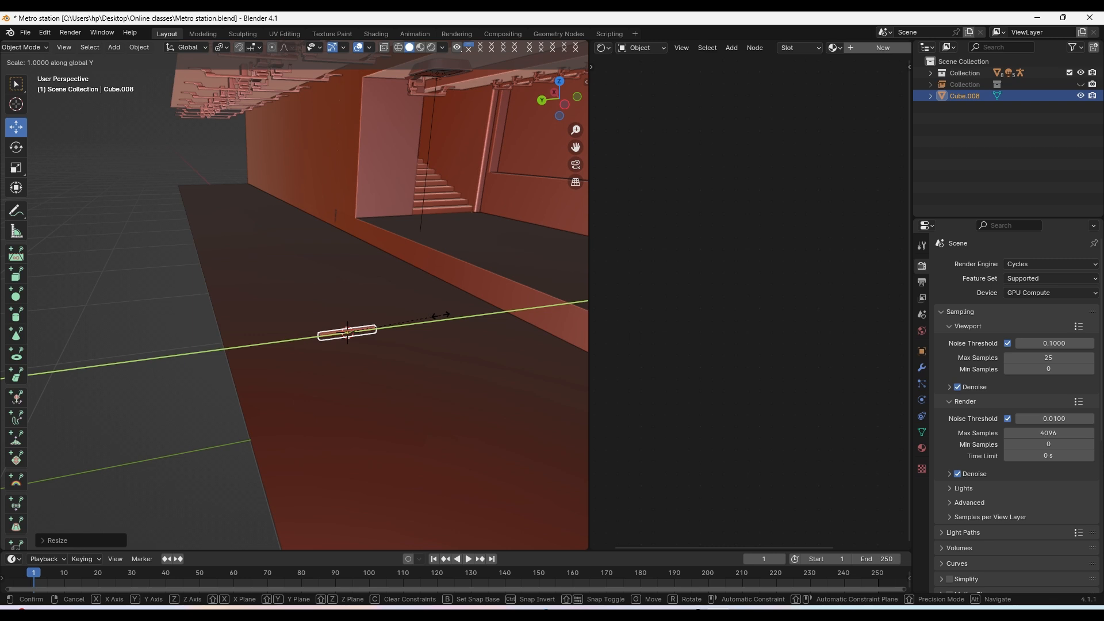
{"action": "left_click", "coordinate": [192, 337]}
{"action": "left_click_drag", "start_coordinate": [296, 341], "coordinate": [322, 338]}
{"action": "key", "text": "s"}
{"action": "key", "text": "x"}
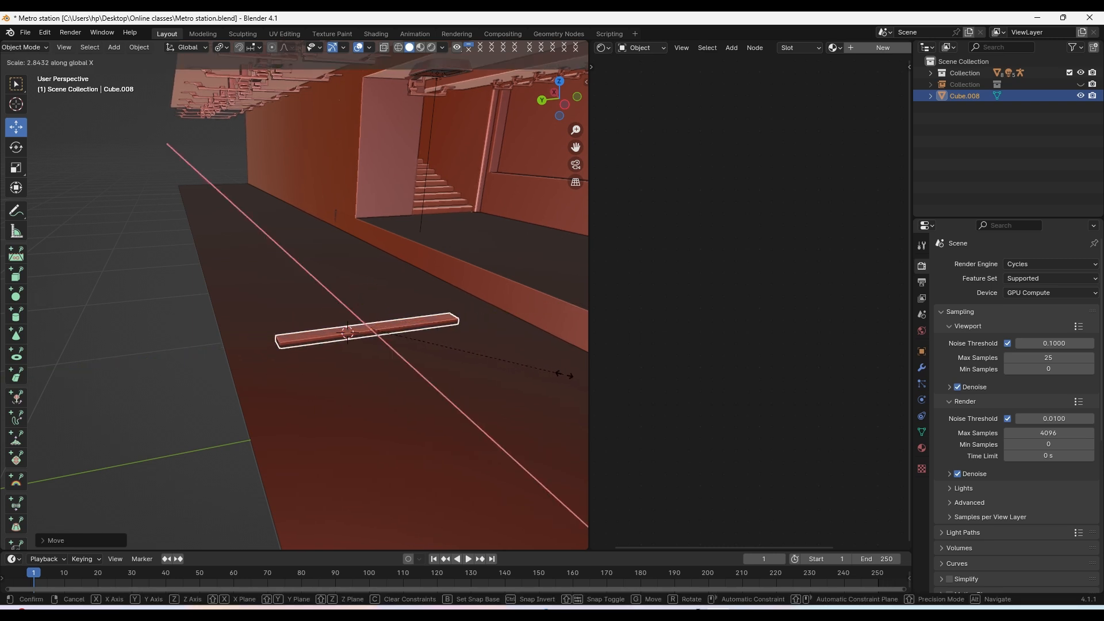
{"action": "left_click", "coordinate": [503, 362]}
Add an Array modifier to the bar on the track floor
{"action": "left_click", "coordinate": [922, 368]}
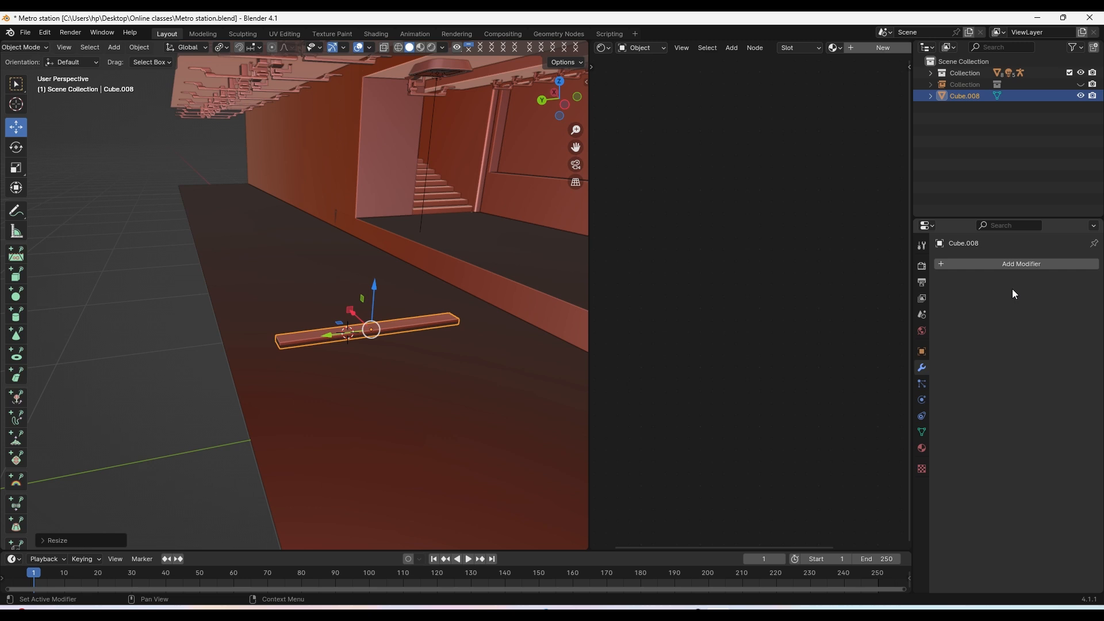
{"action": "left_click", "coordinate": [1007, 264]}
{"action": "mouse_move", "coordinate": [984, 299]}
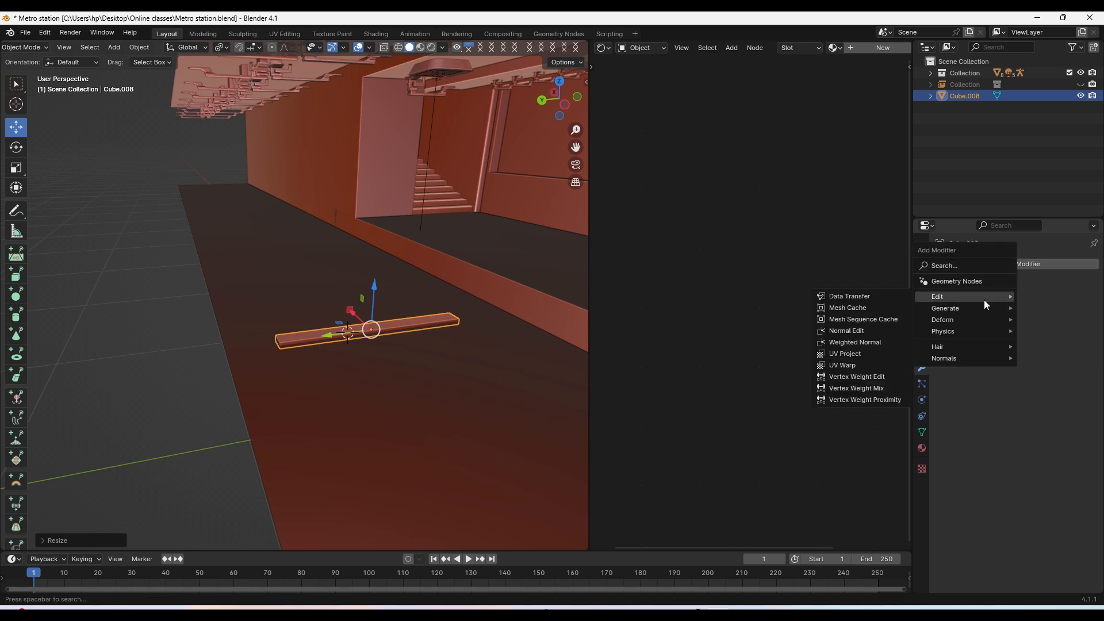
{"action": "left_click", "coordinate": [819, 312]}
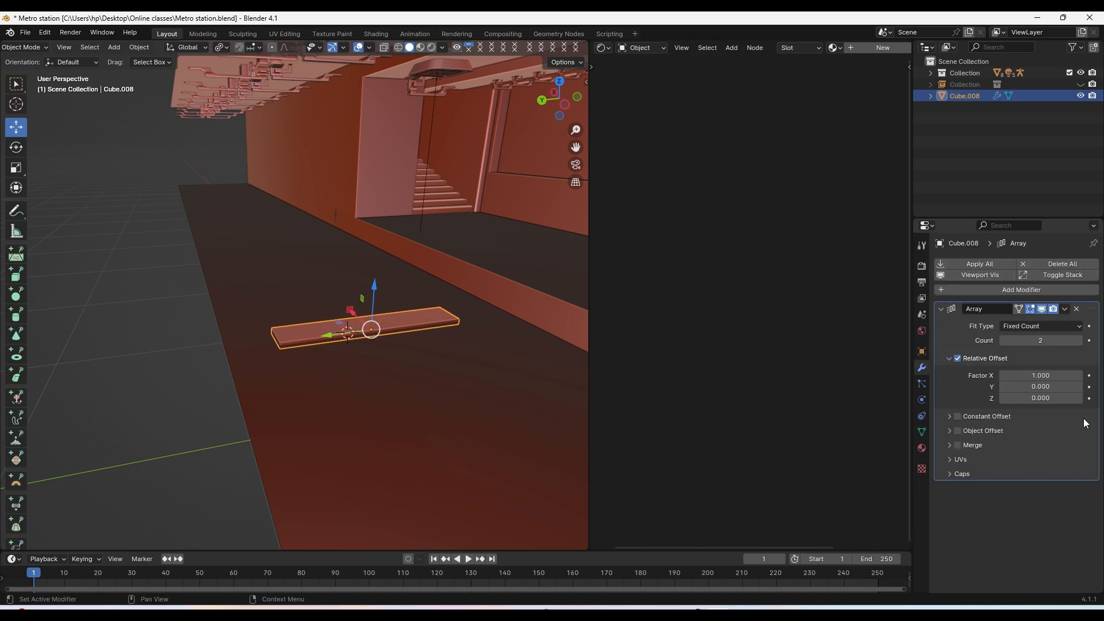
Set the bar's Array modifier to a count of 40 with a relative X offset factor of -4.4
{"action": "left_click_drag", "start_coordinate": [1040, 376], "coordinate": [976, 376]}
{"action": "left_click_drag", "start_coordinate": [1054, 340], "coordinate": [1081, 341]}
{"action": "middle_click_drag", "start_coordinate": [250, 357], "coordinate": [453, 291]}
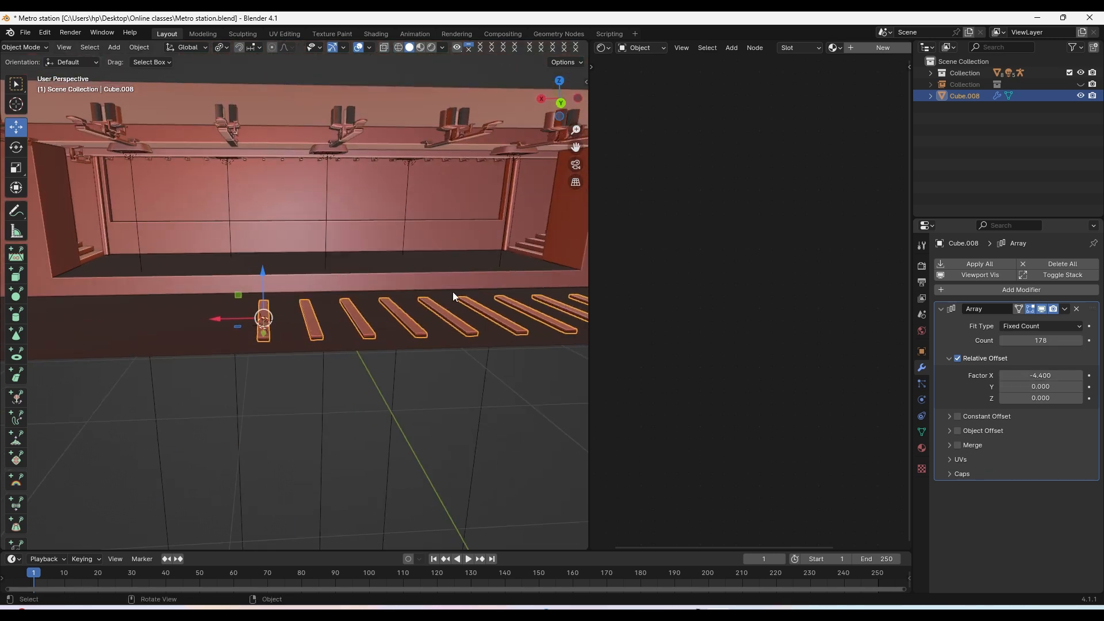
{"action": "left_click", "coordinate": [1038, 339]}
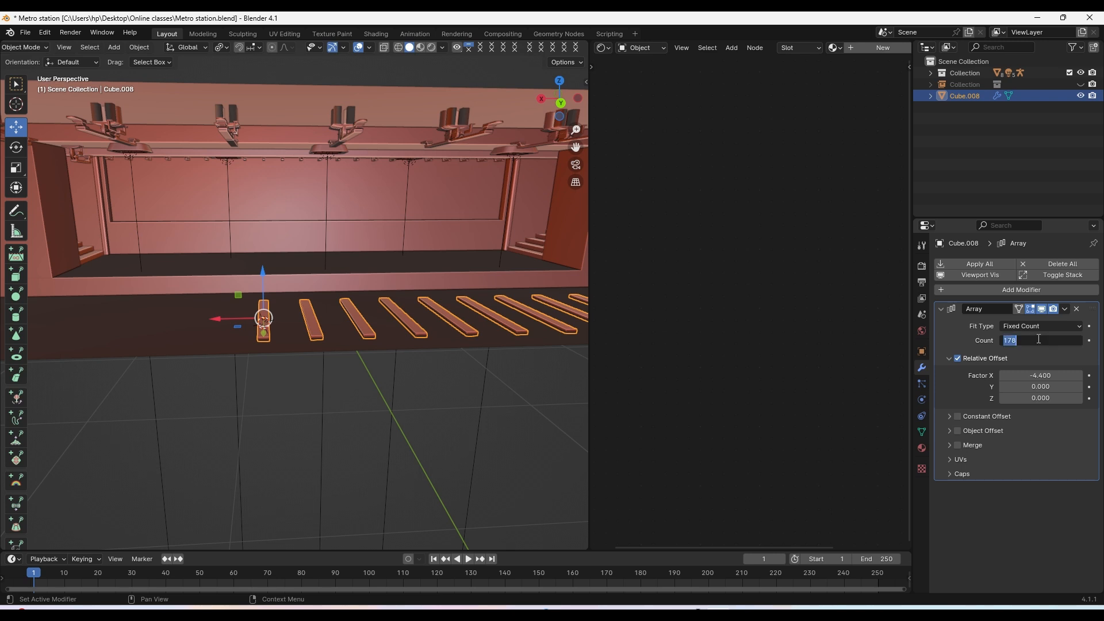
{"action": "type", "text": "40"}
{"action": "key", "text": "Return"}
Shift the arrayed row of bars along X so that it extends along the length of the track floor
{"action": "middle_click_drag", "start_coordinate": [463, 296], "coordinate": [389, 316]}
{"action": "left_click_drag", "start_coordinate": [390, 319], "coordinate": [17, 325]}
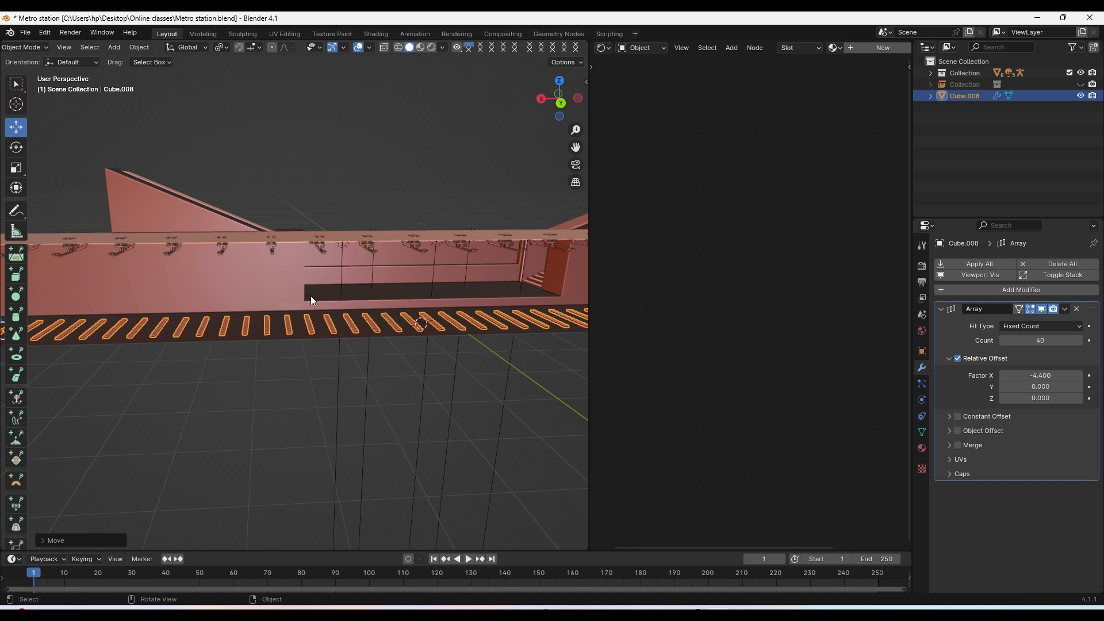
{"action": "middle_click_drag", "start_coordinate": [306, 296], "coordinate": [354, 326]}
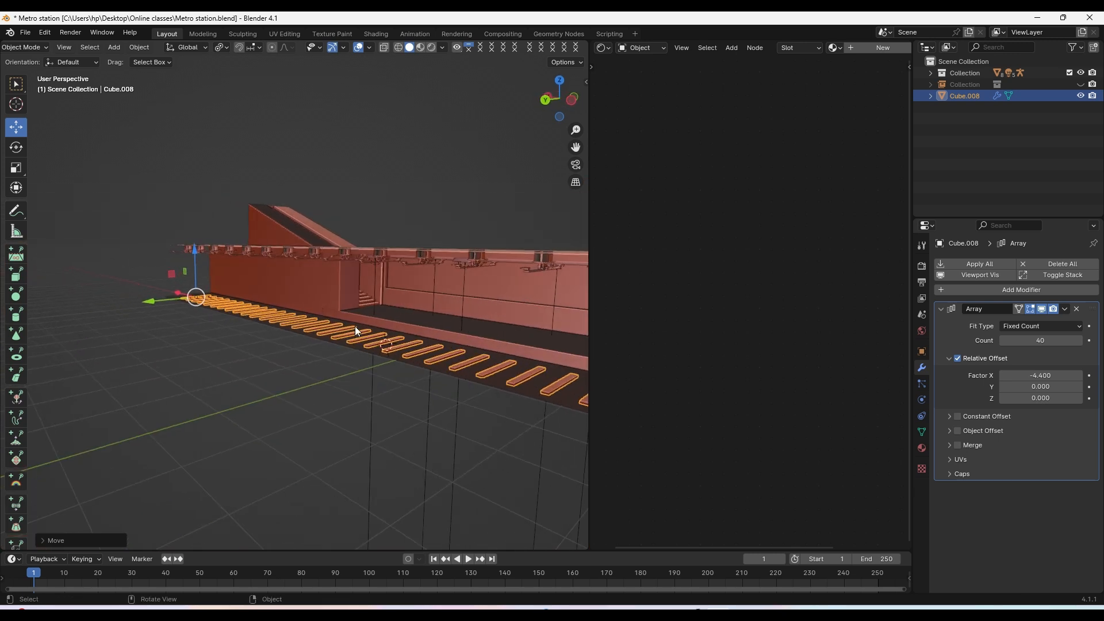
{"action": "middle_click_drag", "start_coordinate": [469, 380], "coordinate": [372, 315]}
{"action": "left_click", "coordinate": [197, 301]}
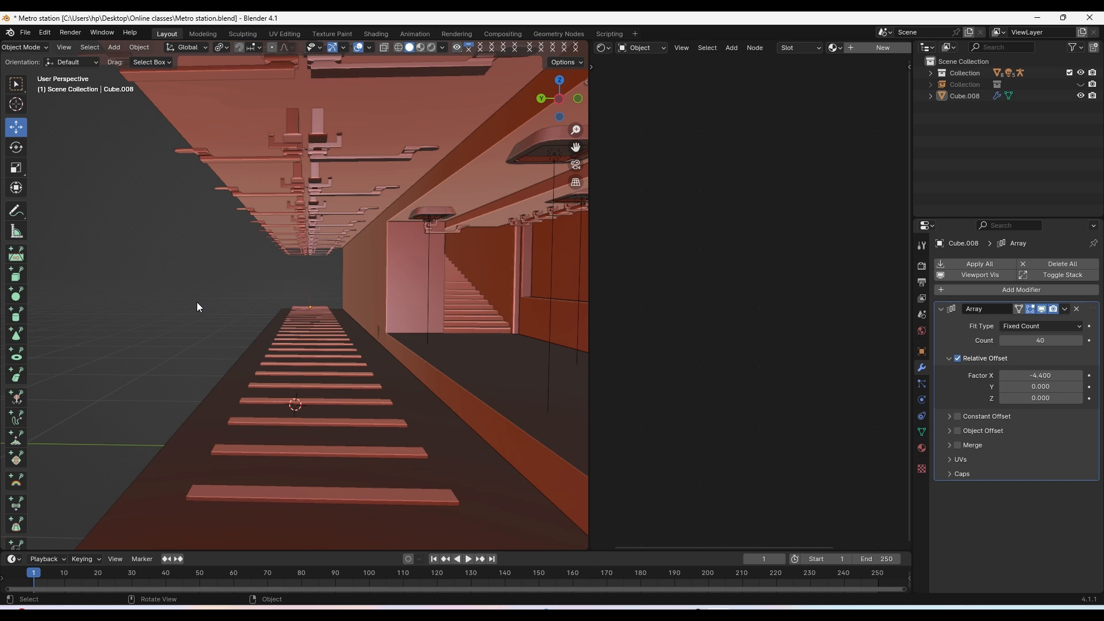
{"action": "middle_click_drag", "start_coordinate": [197, 301], "coordinate": [361, 315]}
Add a cube at the 3D cursor between the bars and scale it down to about a tenth
{"action": "right_click", "coordinate": [319, 430]}
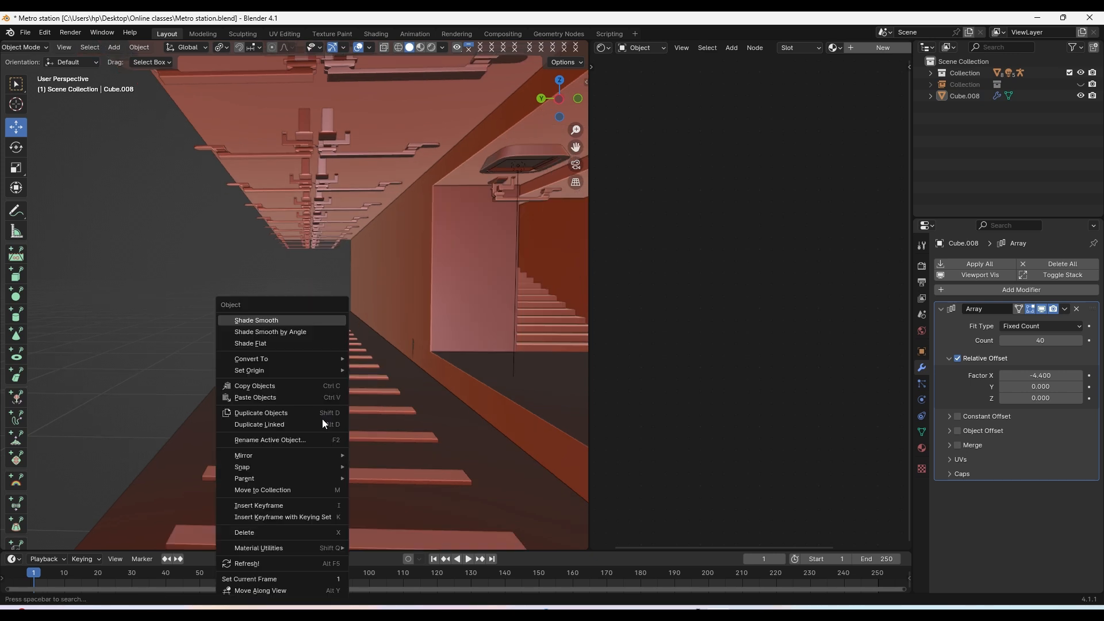
{"action": "key", "text": "Escape"}
{"action": "key", "text": "shift+a"}
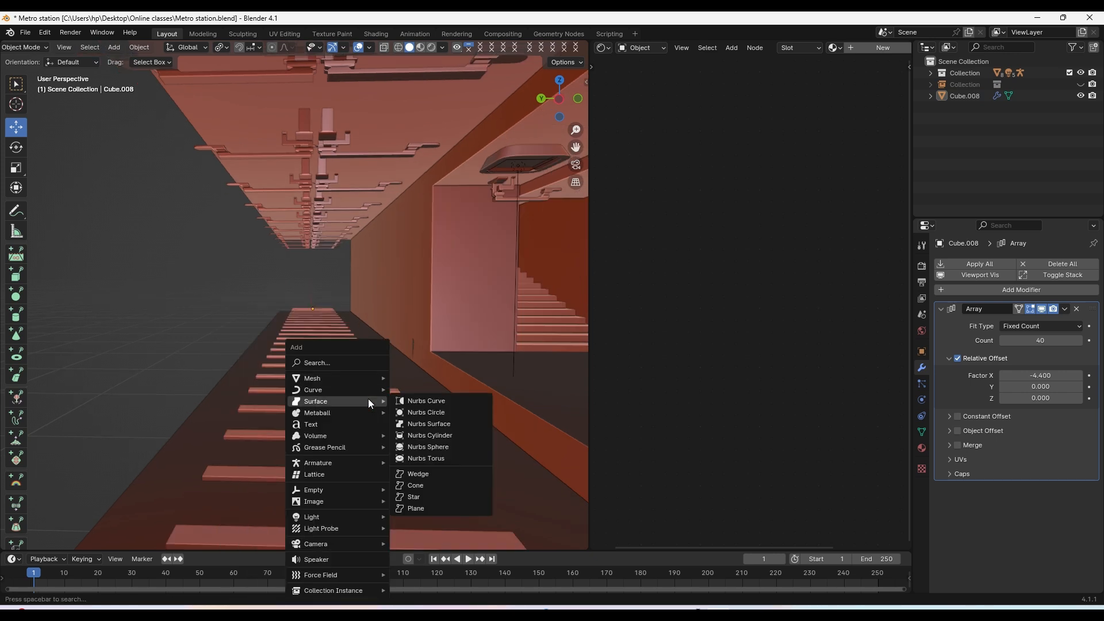
{"action": "key", "text": "shift+a"}
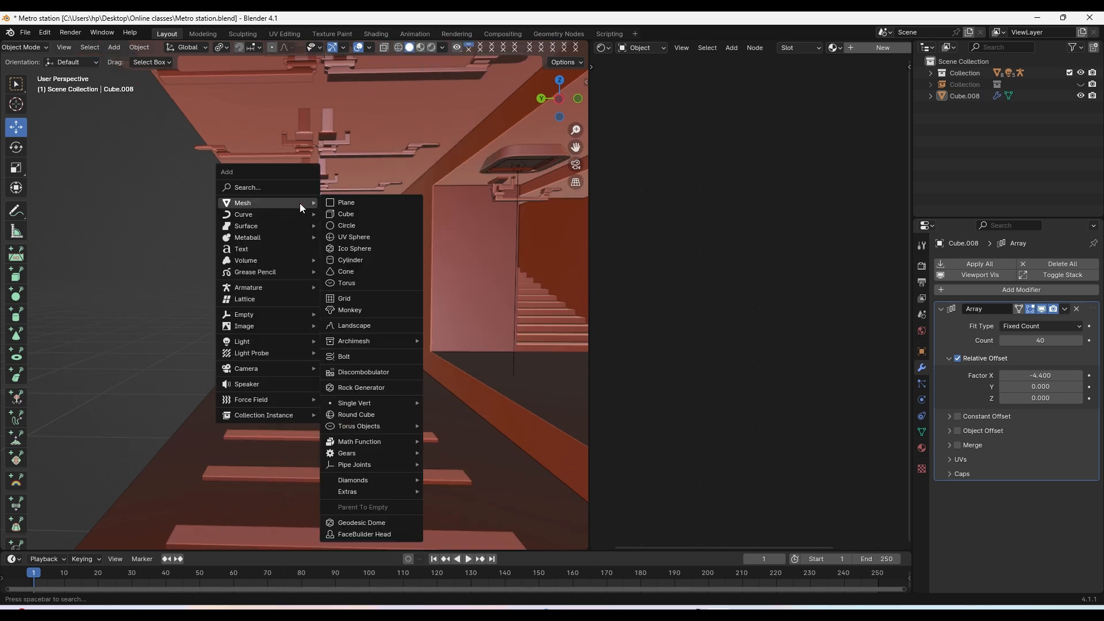
{"action": "left_click", "coordinate": [346, 214]}
{"action": "key", "text": "s"}
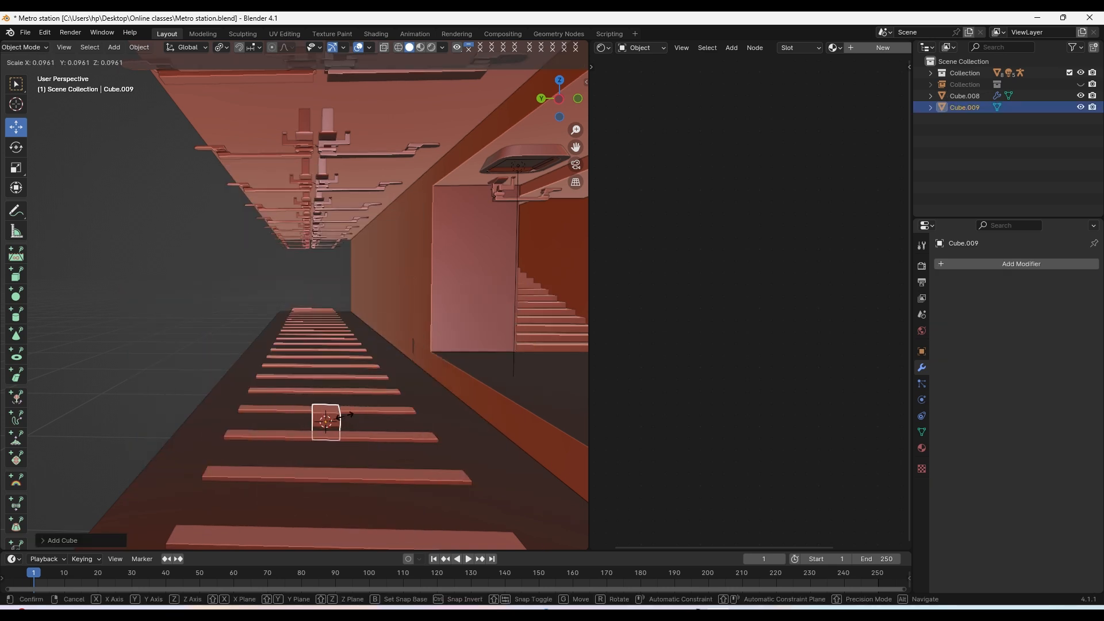
{"action": "left_click", "coordinate": [343, 412]}
Raise the small cube along Z above the track floor
{"action": "scroll", "coordinate": [348, 379], "scroll_direction": "up", "scroll_amount": 3}
{"action": "middle_click_drag", "start_coordinate": [358, 512], "coordinate": [407, 203], "text": "shift"}
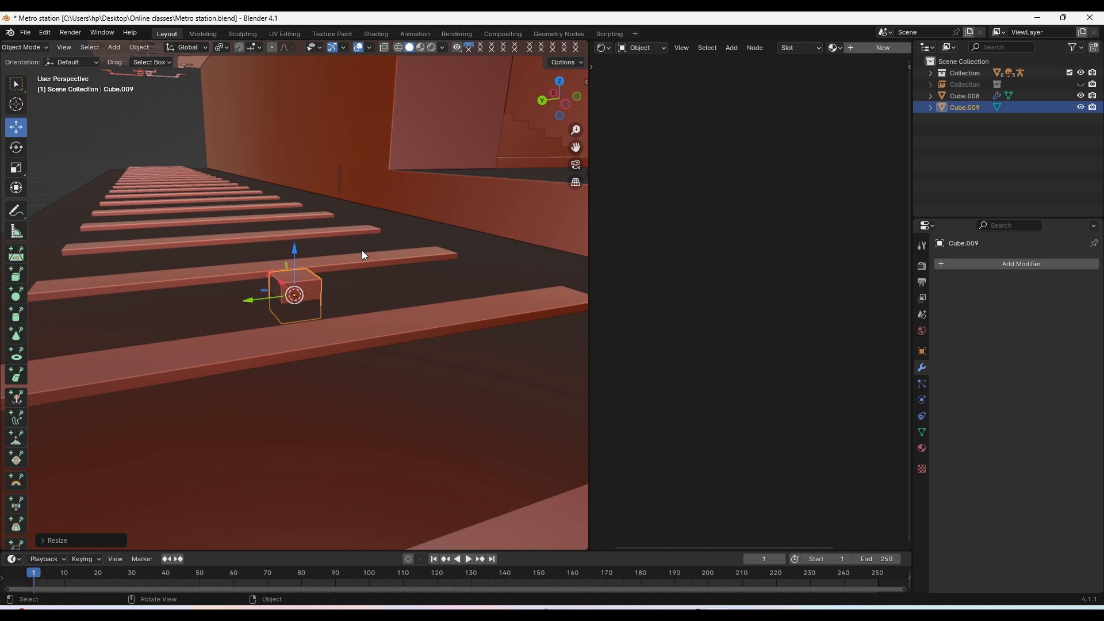
{"action": "left_click_drag", "start_coordinate": [297, 257], "coordinate": [376, 198]}
{"action": "scroll", "coordinate": [347, 210], "scroll_direction": "up", "scroll_amount": 2}
{"action": "middle_click_drag", "start_coordinate": [347, 210], "coordinate": [352, 309], "text": "shift"}
{"action": "key", "text": "Tab"}
{"action": "scroll", "coordinate": [344, 251], "scroll_direction": "up", "scroll_amount": 3}
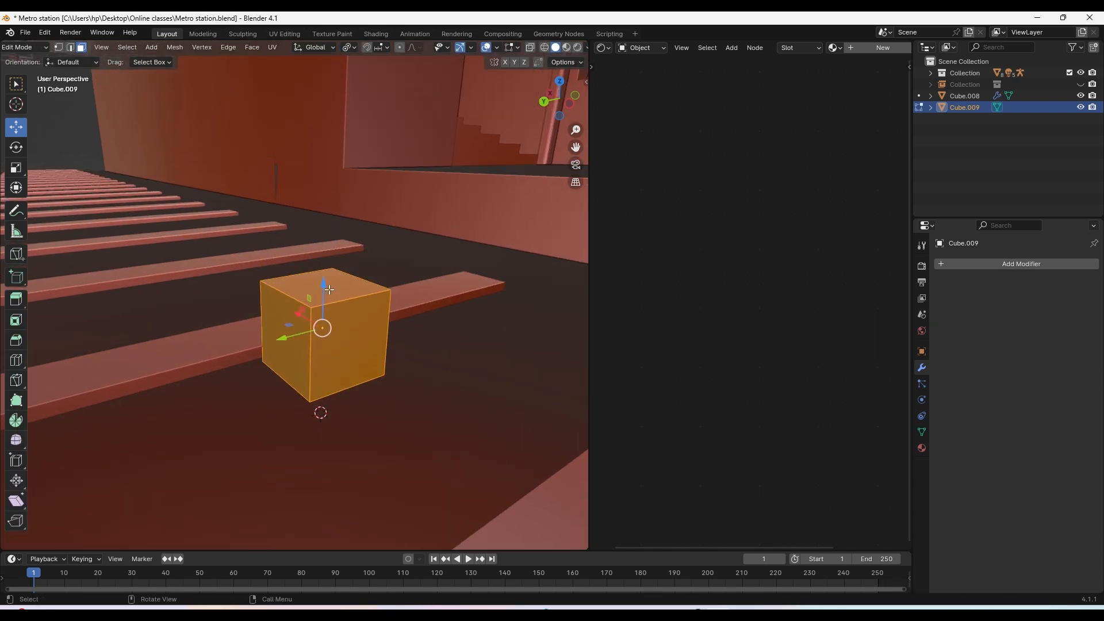
{"action": "scroll", "coordinate": [332, 289], "scroll_direction": "down", "scroll_amount": 2}
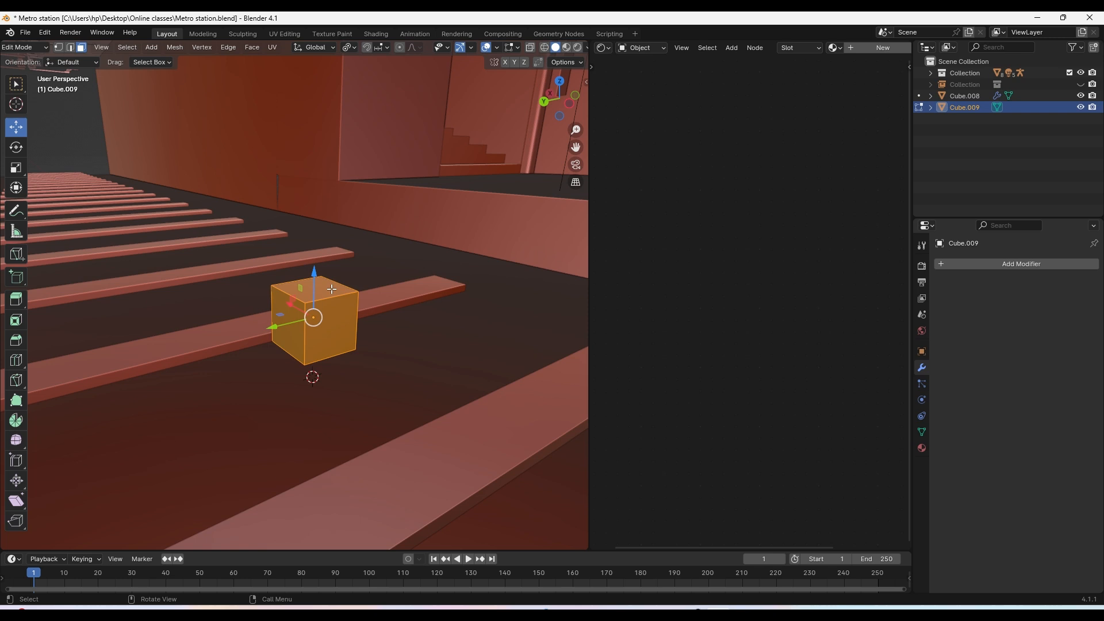
Stretch the cube along Y into a long beam and open it for mesh editing
{"action": "key", "text": "Tab"}
{"action": "key", "text": "s"}
{"action": "key", "text": "x"}
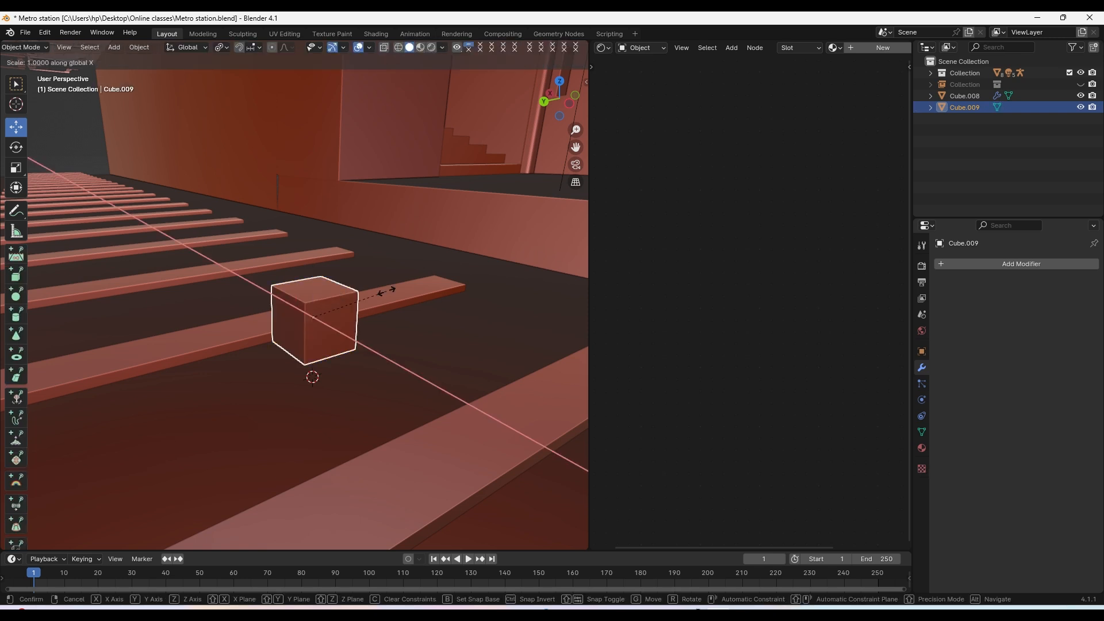
{"action": "key", "text": "y"}
{"action": "left_click", "coordinate": [2, 202]}
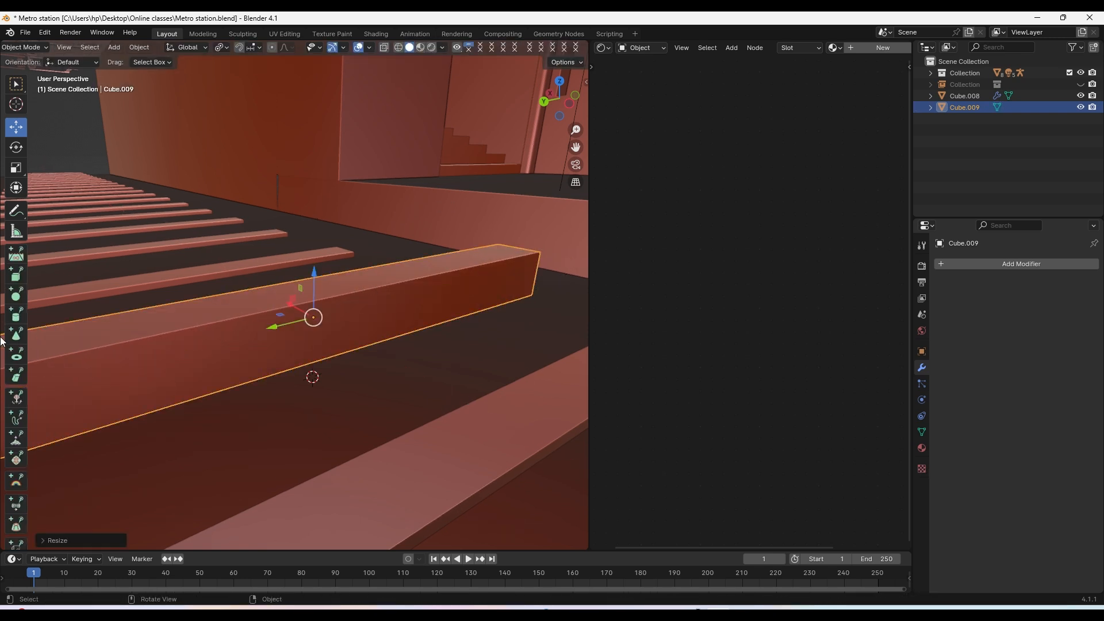
{"action": "key", "text": "Tab"}
{"action": "left_click", "coordinate": [330, 288]}
{"action": "scroll", "coordinate": [329, 288], "scroll_direction": "down", "scroll_amount": 3}
{"action": "middle_click_drag", "start_coordinate": [329, 288], "coordinate": [376, 281]}
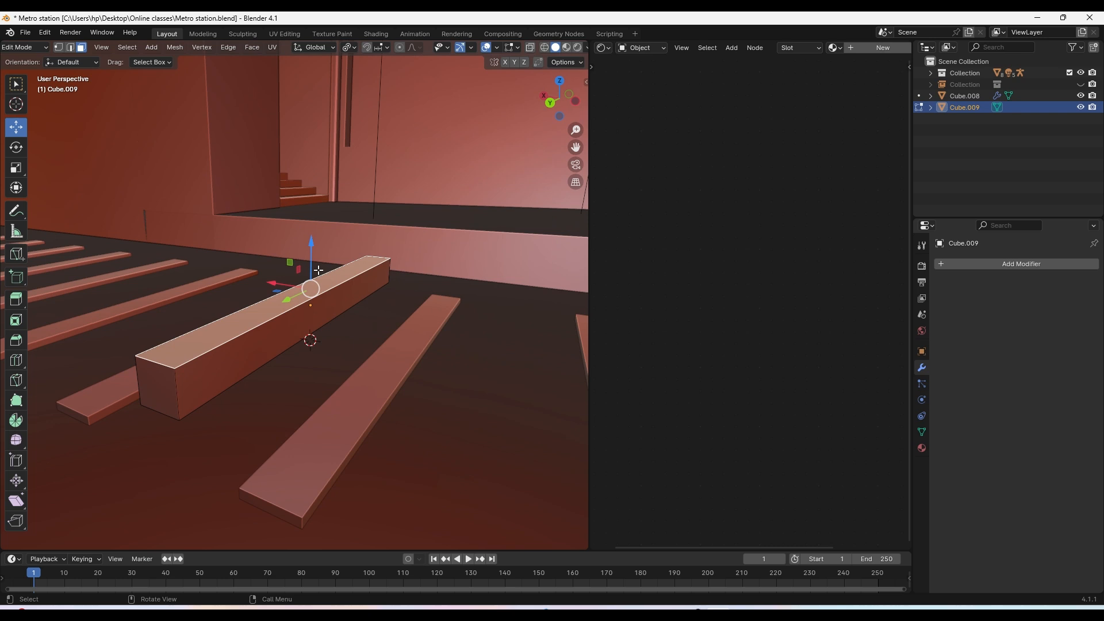
{"action": "left_click_drag", "start_coordinate": [318, 270], "coordinate": [319, 266]}
{"action": "key", "text": "ctrl+z"}
Cut a horizontal edge loop around the beam's mid-height and bevel it into a single wide band
{"action": "scroll", "coordinate": [322, 266], "scroll_direction": "up", "scroll_amount": 1}
{"action": "middle_click_drag", "start_coordinate": [326, 268], "coordinate": [351, 257]}
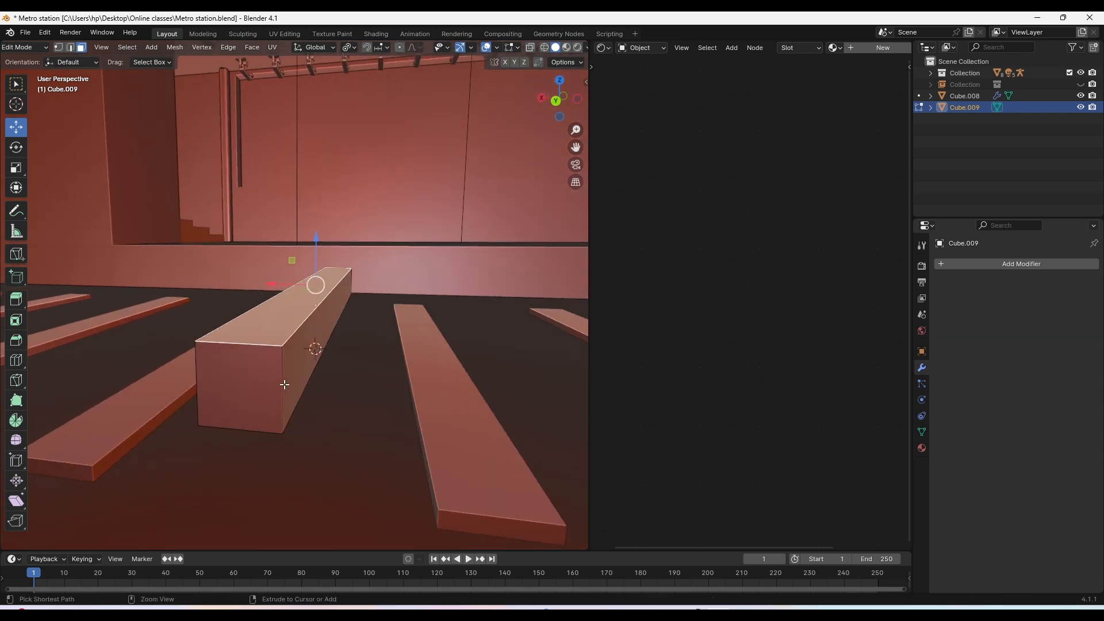
{"action": "key", "text": "ctrl+r"}
{"action": "left_click", "coordinate": [282, 383]}
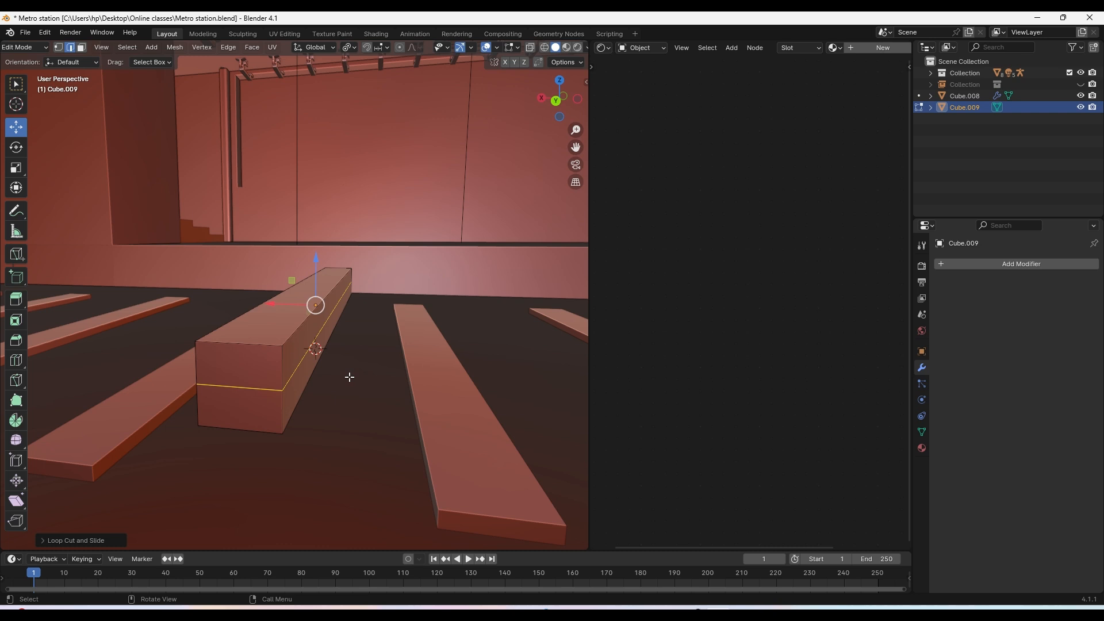
{"action": "key", "text": "ctrl+b"}
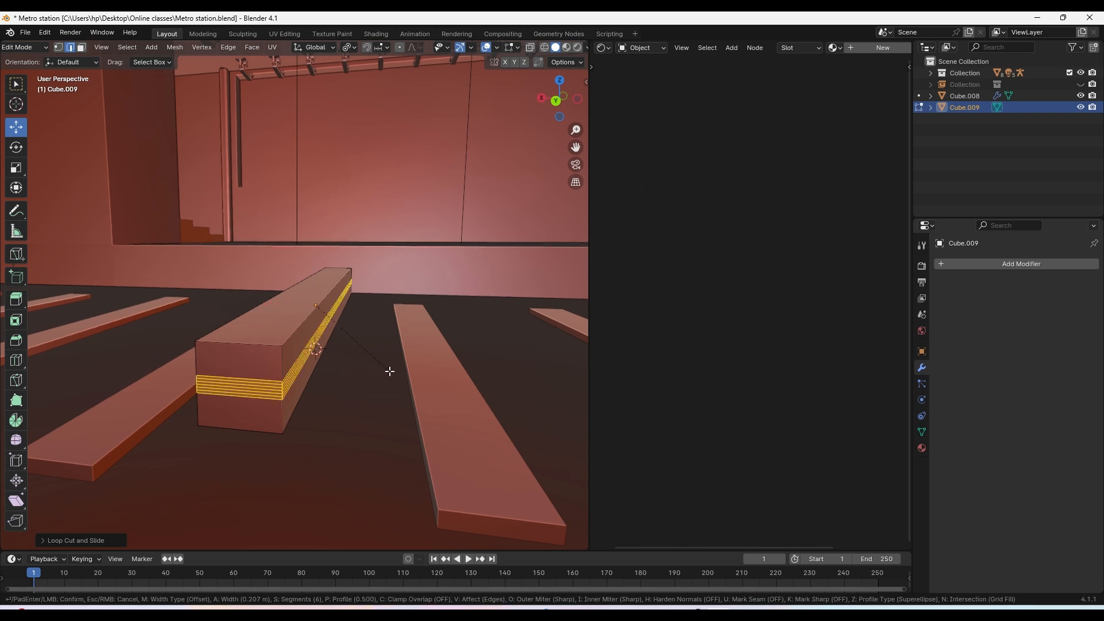
{"action": "scroll", "coordinate": [391, 373], "scroll_direction": "down", "scroll_amount": 5}
{"action": "left_click", "coordinate": [428, 393]}
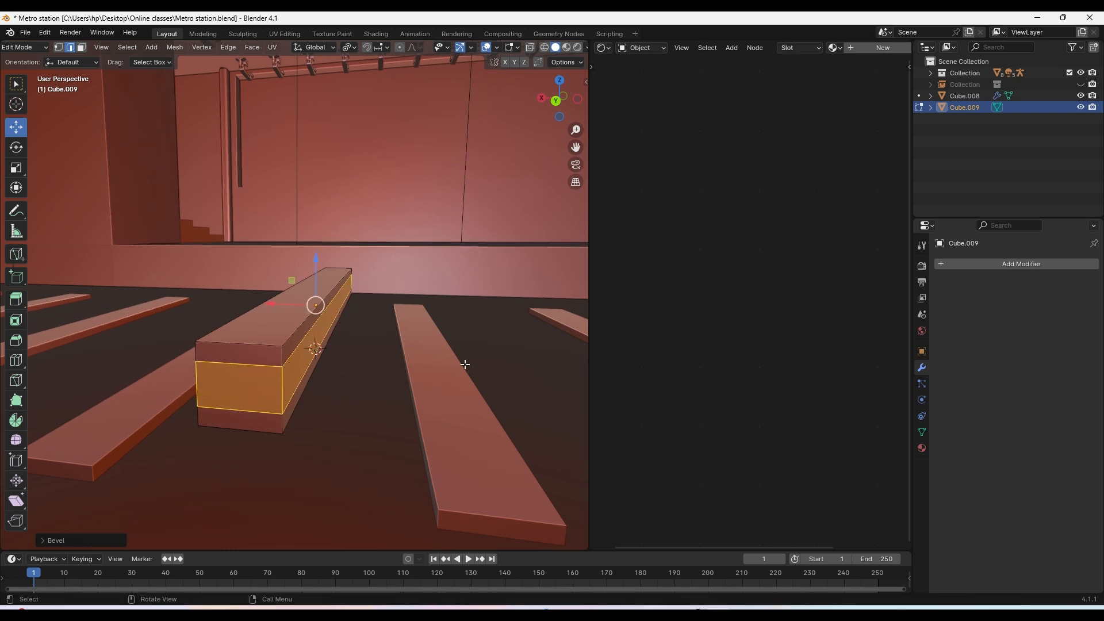
Narrow the beam's middle band along X to about 0.54 to form the rail's web
{"action": "key", "text": "s"}
{"action": "right_click", "coordinate": [437, 345]}
{"action": "key", "text": "s"}
{"action": "key", "text": "x"}
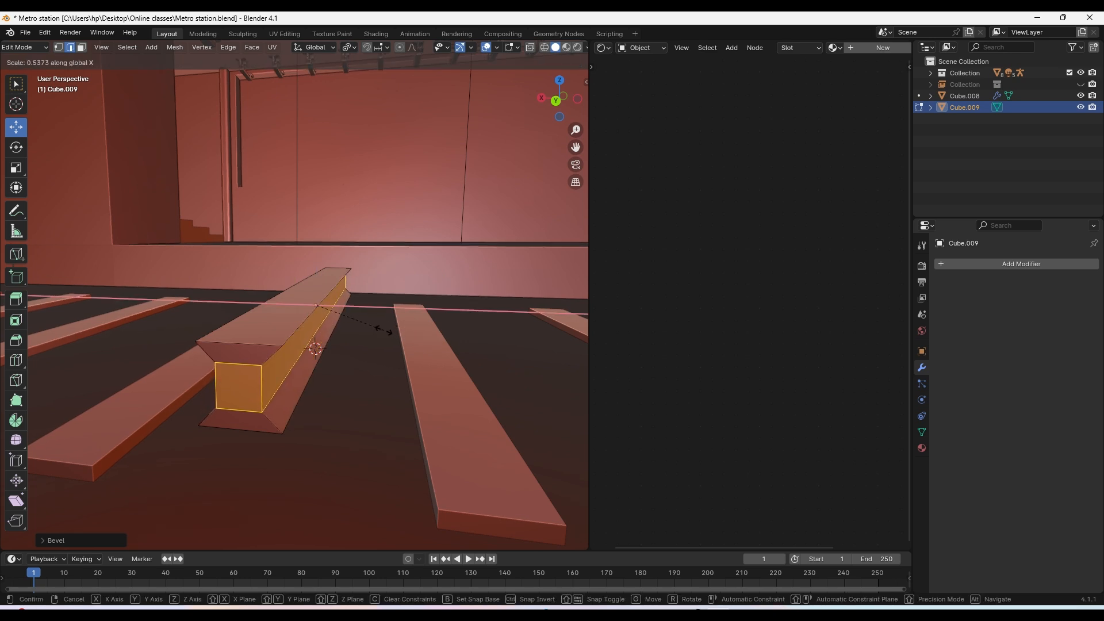
{"action": "left_click", "coordinate": [385, 331]}
Extrude the beam's top face upward and scale the new face narrower along X to form the rail head
{"action": "mouse_move", "coordinate": [293, 331]}
{"action": "middle_mouse_down"}
{"action": "mouse_move", "coordinate": [304, 325]}
{"action": "mouse_move", "coordinate": [288, 320]}
{"action": "middle_mouse_up"}
{"action": "left_click", "coordinate": [288, 320]}
{"action": "key", "text": "3"}
{"action": "left_click", "coordinate": [309, 323]}
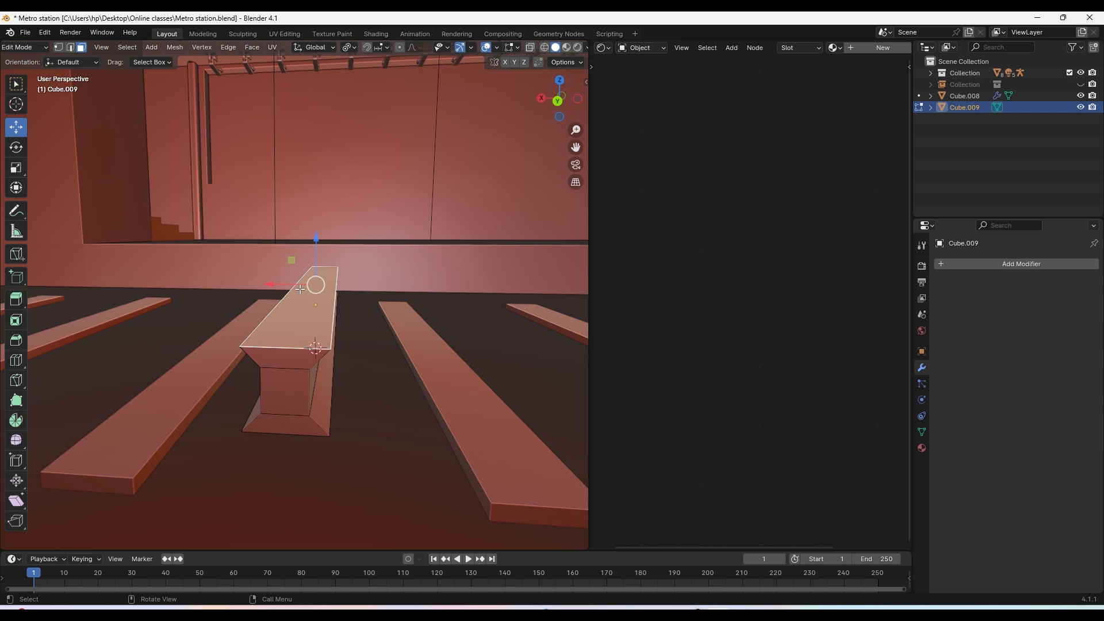
{"action": "left_click_drag", "start_coordinate": [316, 246], "coordinate": [313, 227]}
{"action": "key", "text": "e"}
{"action": "key", "text": "s"}
{"action": "key", "text": "x"}
{"action": "left_click", "coordinate": [356, 245]}
Bevel the two long top edges of the rail head with 3 segments and a width of about 0.416 m
{"action": "middle_click_drag", "start_coordinate": [402, 308], "coordinate": [331, 308]}
{"action": "left_click", "coordinate": [270, 298]}
{"action": "key", "text": "w"}
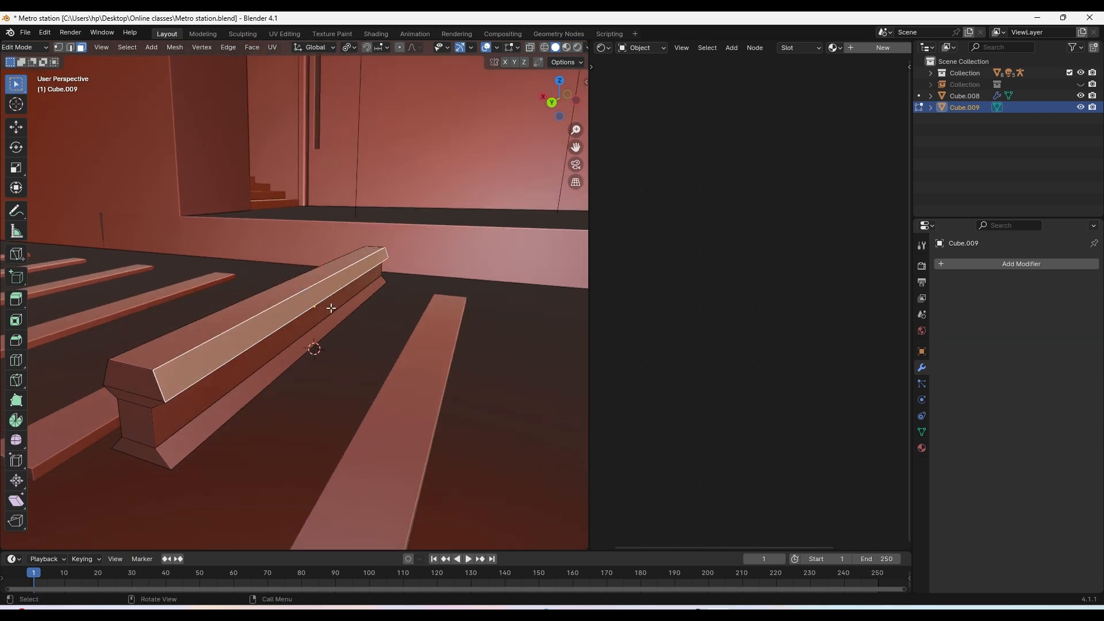
{"action": "key", "text": "2"}
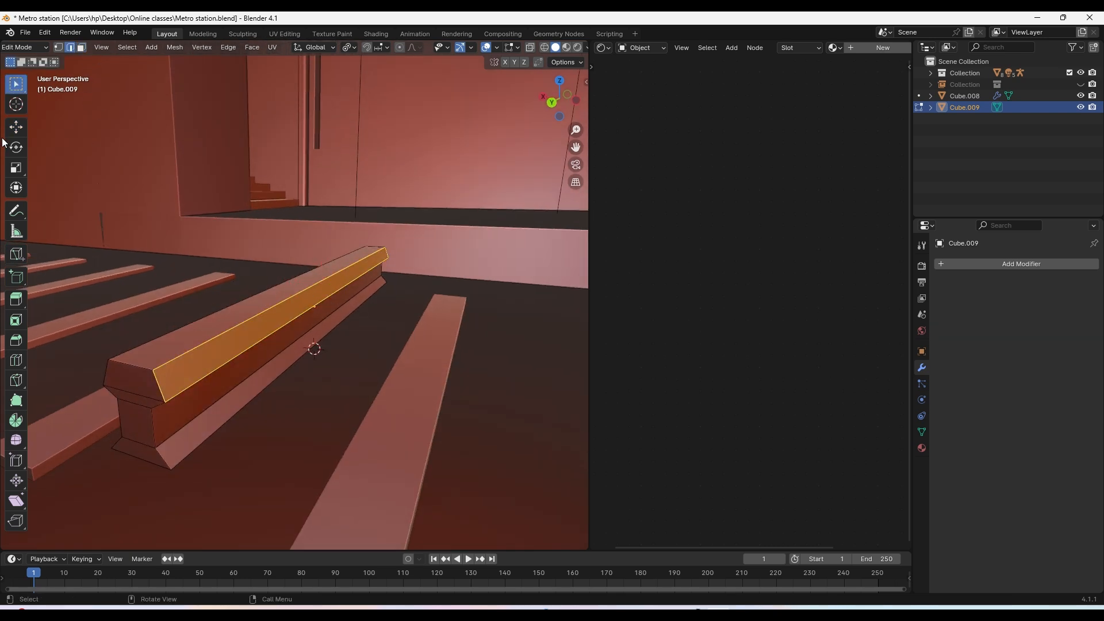
{"action": "left_click", "coordinate": [16, 127]}
{"action": "left_click", "coordinate": [247, 319]}
{"action": "middle_click_drag", "start_coordinate": [247, 319], "coordinate": [341, 338]}
{"action": "left_click", "coordinate": [330, 317], "text": "shift"}
{"action": "key", "text": "ctrl+b"}
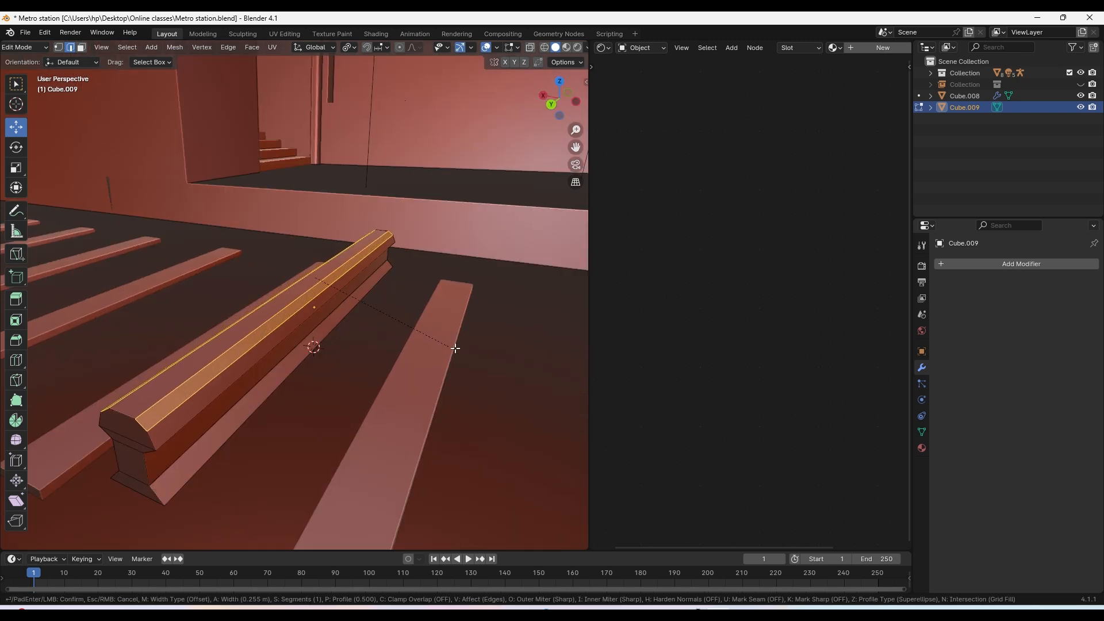
{"action": "scroll", "coordinate": [469, 350], "scroll_direction": "up", "scroll_amount": 2}
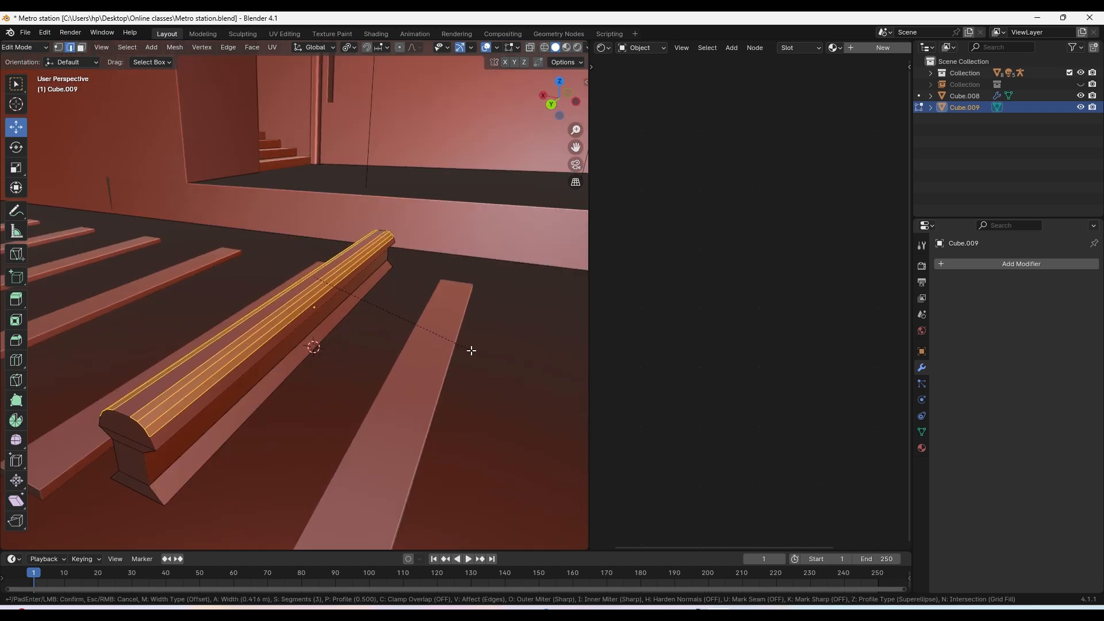
{"action": "left_click", "coordinate": [471, 350]}
Apply Shade Smooth by Angle to the rail and rotate it 90 degrees about Z
{"action": "key", "text": "Tab"}
{"action": "middle_click_drag", "start_coordinate": [467, 349], "coordinate": [359, 314]}
{"action": "right_click", "coordinate": [261, 321]}
{"action": "left_click", "coordinate": [263, 328]}
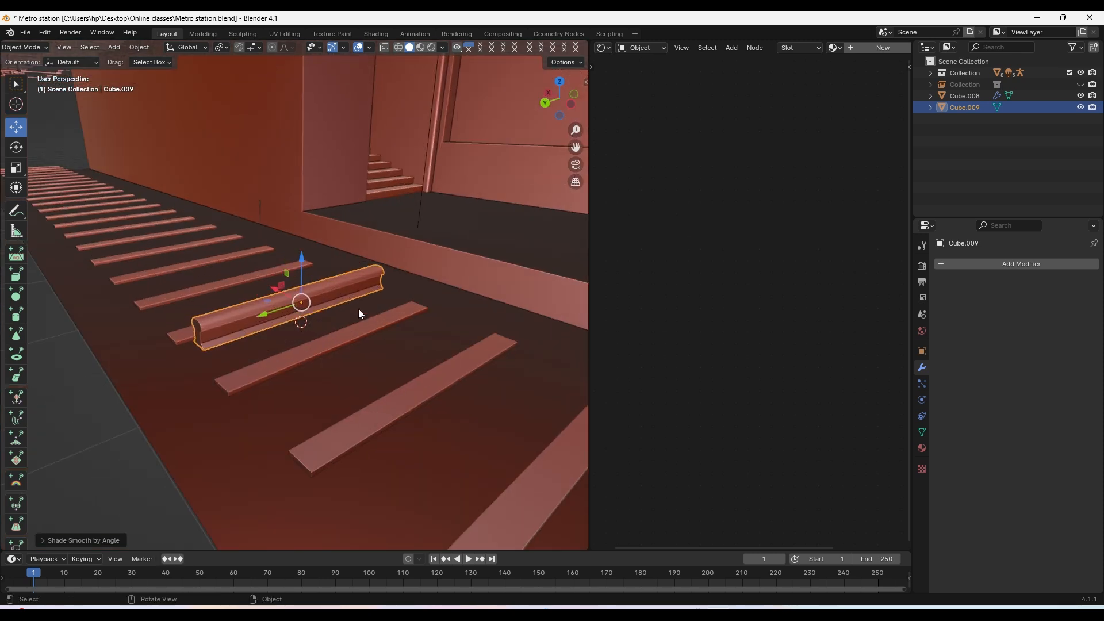
{"action": "type", "text": "rz"}
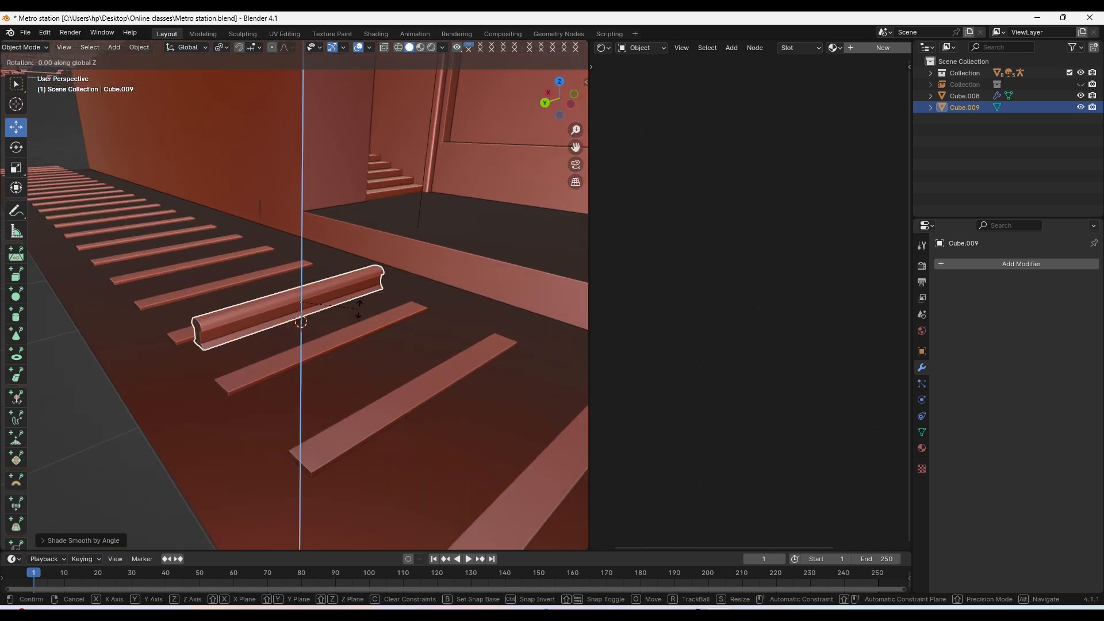
{"action": "type", "text": "90"}
{"action": "key", "text": "Return"}
Reduce the rail's height along Z and lower it toward the bars
{"action": "key", "text": "s"}
{"action": "key", "text": "z"}
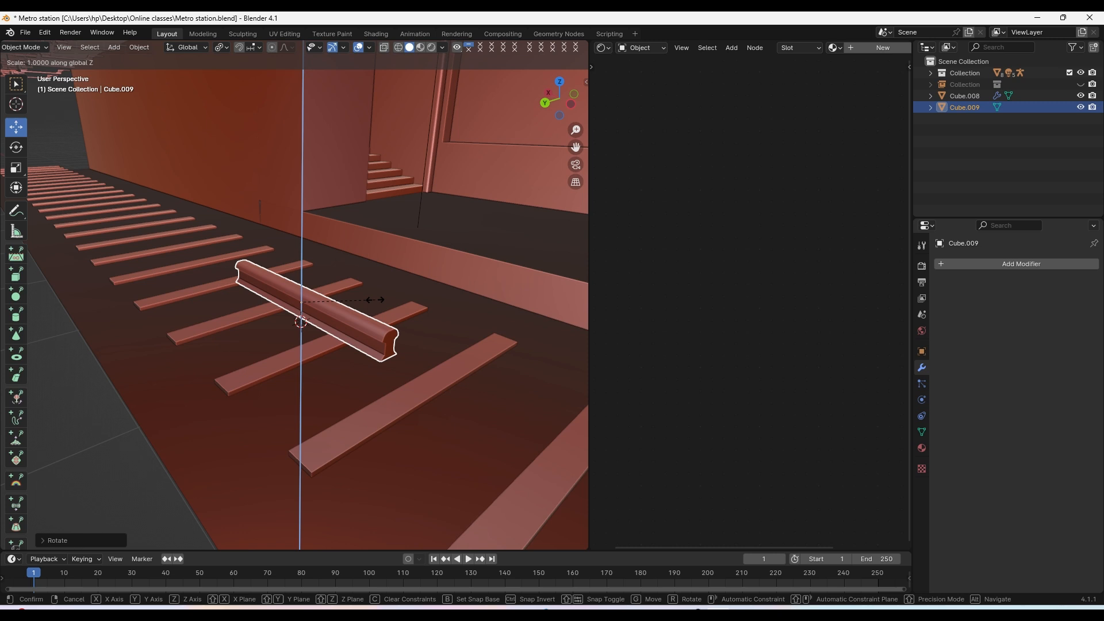
{"action": "left_click", "coordinate": [355, 302]}
{"action": "key", "text": "g"}
{"action": "key", "text": "z"}
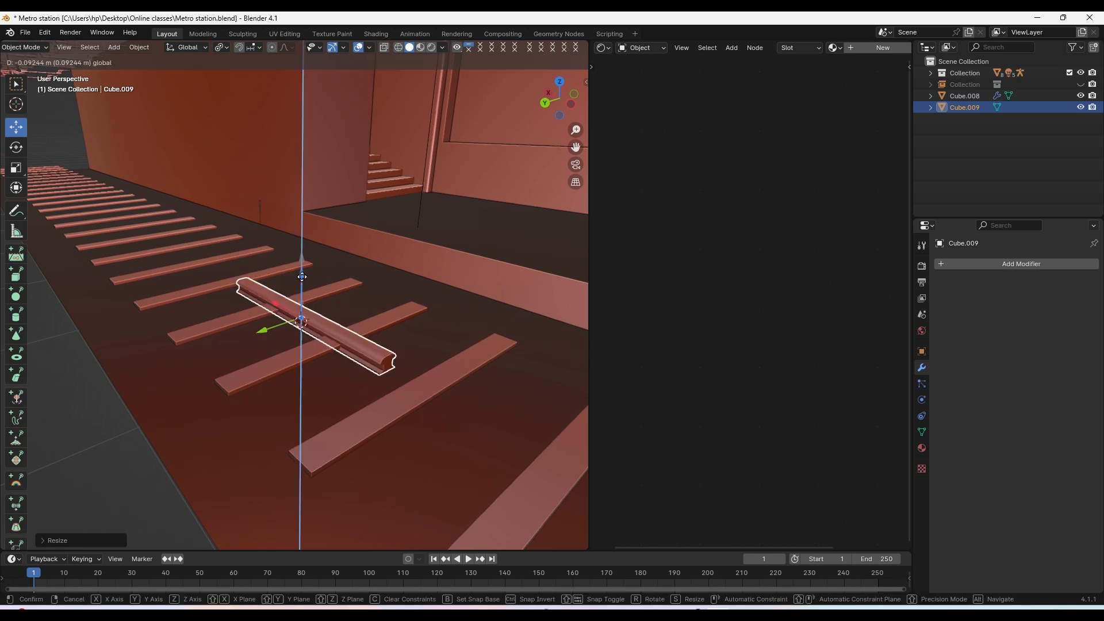
{"action": "left_click", "coordinate": [308, 275]}
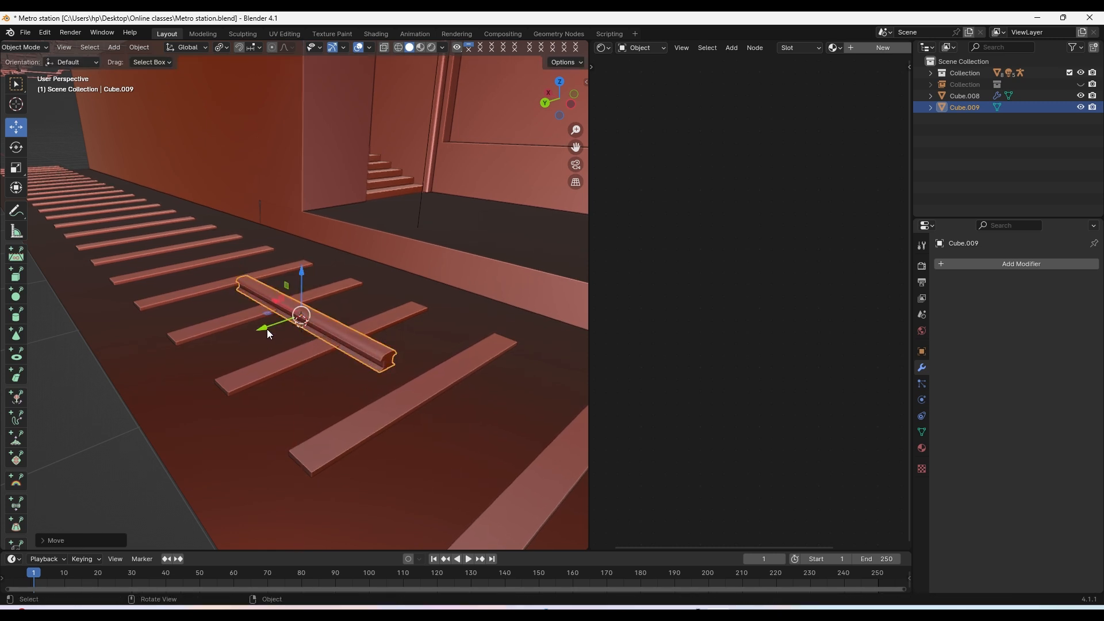
Move the rail along Y to the bar ends farthest from the platform and lower it slightly onto them
{"action": "key", "text": "g"}
{"action": "key", "text": "y"}
{"action": "left_click", "coordinate": [159, 374]}
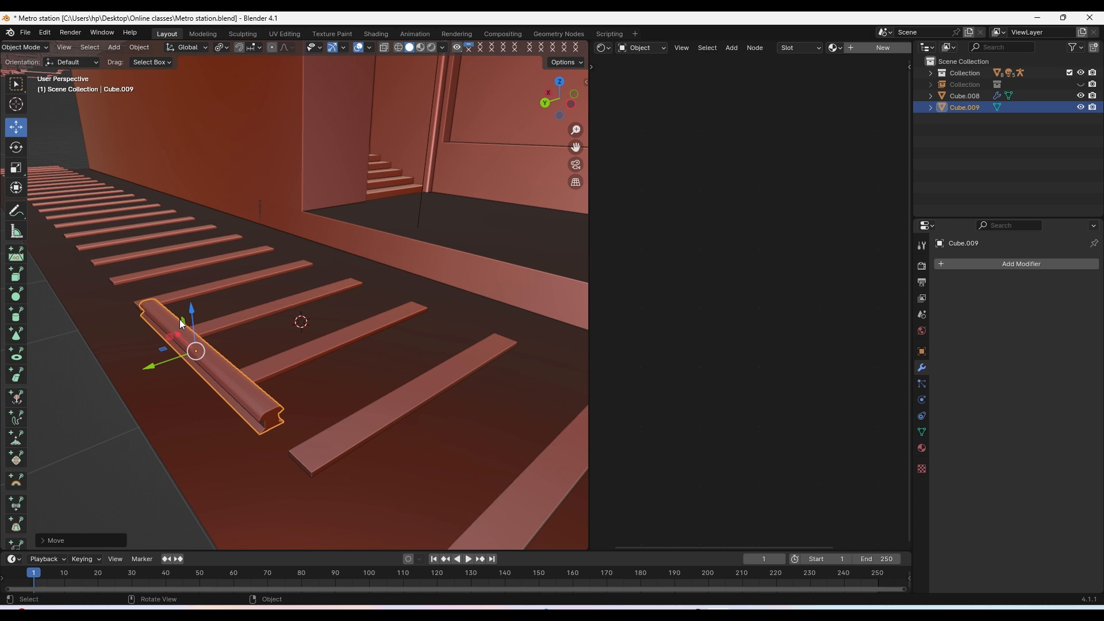
{"action": "key", "text": "g"}
{"action": "key", "text": "z"}
{"action": "left_click_drag", "start_coordinate": [191, 310], "coordinate": [192, 315]}
Stretch the rail along X by a factor of about 16 to span the whole row of bars
{"action": "scroll", "coordinate": [230, 343], "scroll_direction": "down", "scroll_amount": 4}
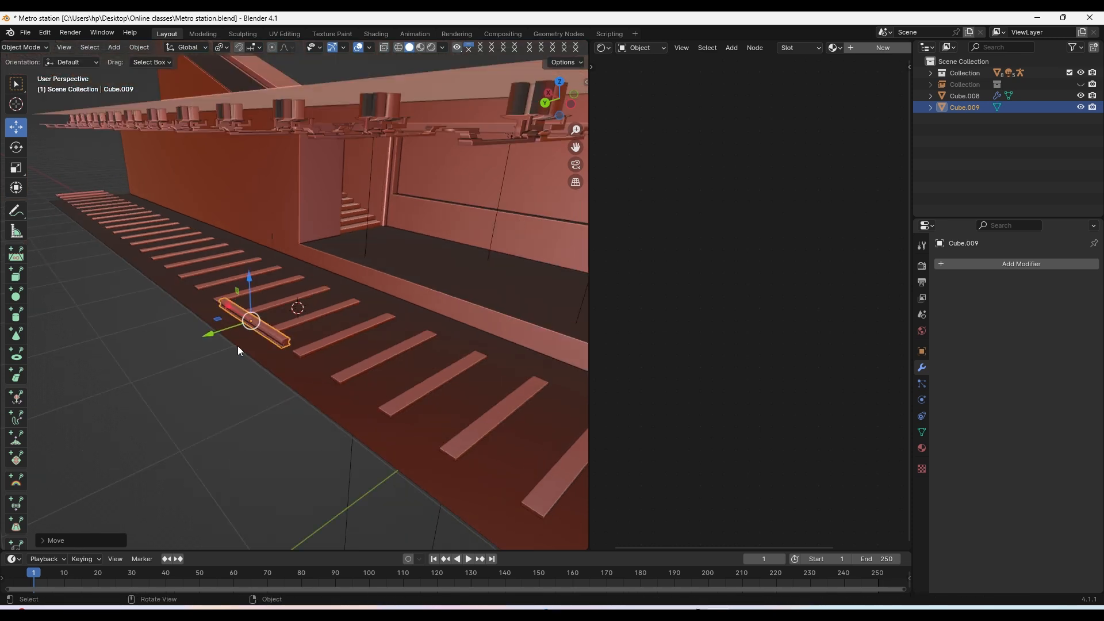
{"action": "middle_click_drag", "start_coordinate": [236, 346], "coordinate": [330, 347]}
{"action": "scroll", "coordinate": [461, 313], "scroll_direction": "down", "scroll_amount": 4}
{"action": "scroll", "coordinate": [386, 330], "scroll_direction": "down", "scroll_amount": 3}
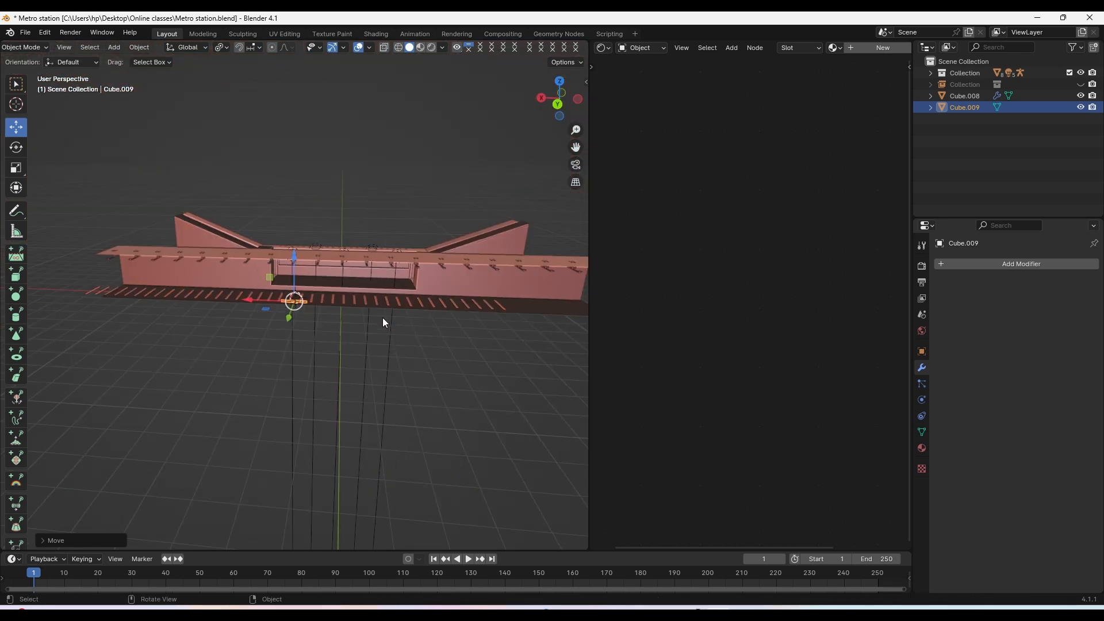
{"action": "key", "text": "s"}
{"action": "key", "text": "x"}
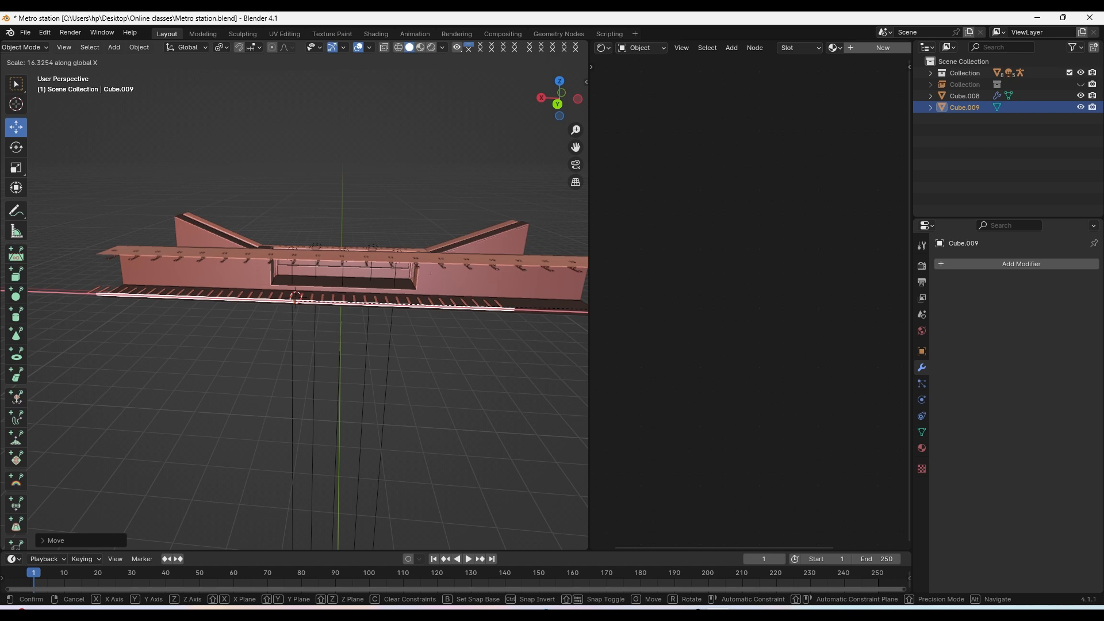
{"action": "left_click", "coordinate": [13, 344]}
Duplicate the long rail and move the copy along Y to the bar ends nearest the platform
{"action": "scroll", "coordinate": [433, 305], "scroll_direction": "up", "scroll_amount": 4}
{"action": "middle_click_drag", "start_coordinate": [391, 307], "coordinate": [252, 315]}
{"action": "key", "text": "shift+d"}
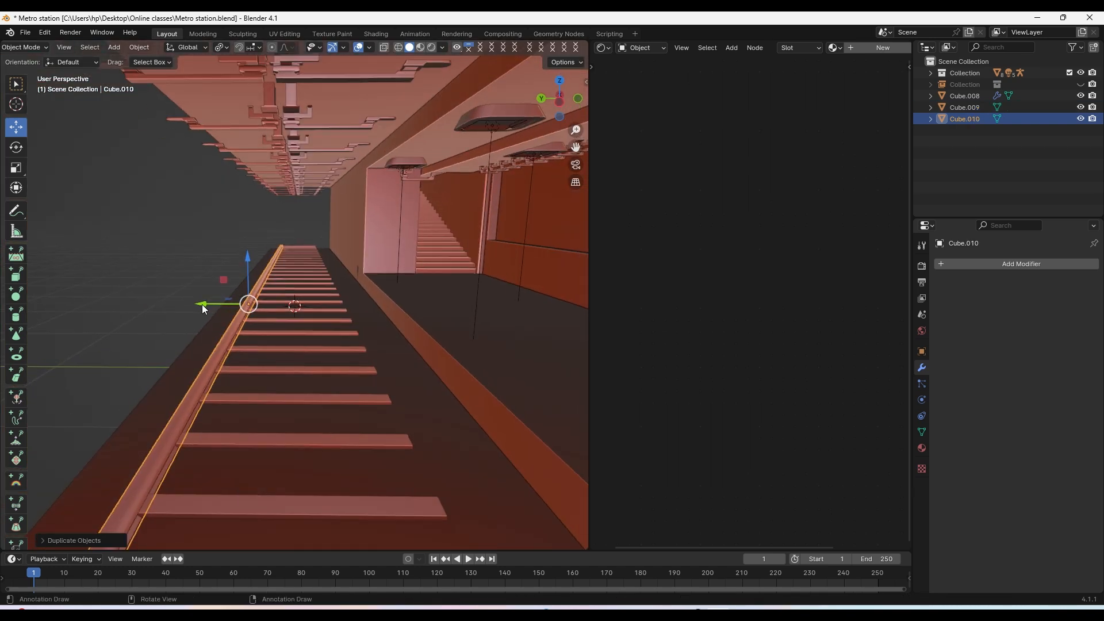
{"action": "key", "text": "g"}
{"action": "key", "text": "y"}
{"action": "left_click", "coordinate": [349, 302]}
Move the bars and both rails into the station's Collection and unhide the collection instance
{"action": "middle_click_drag", "start_coordinate": [349, 302], "coordinate": [368, 311]}
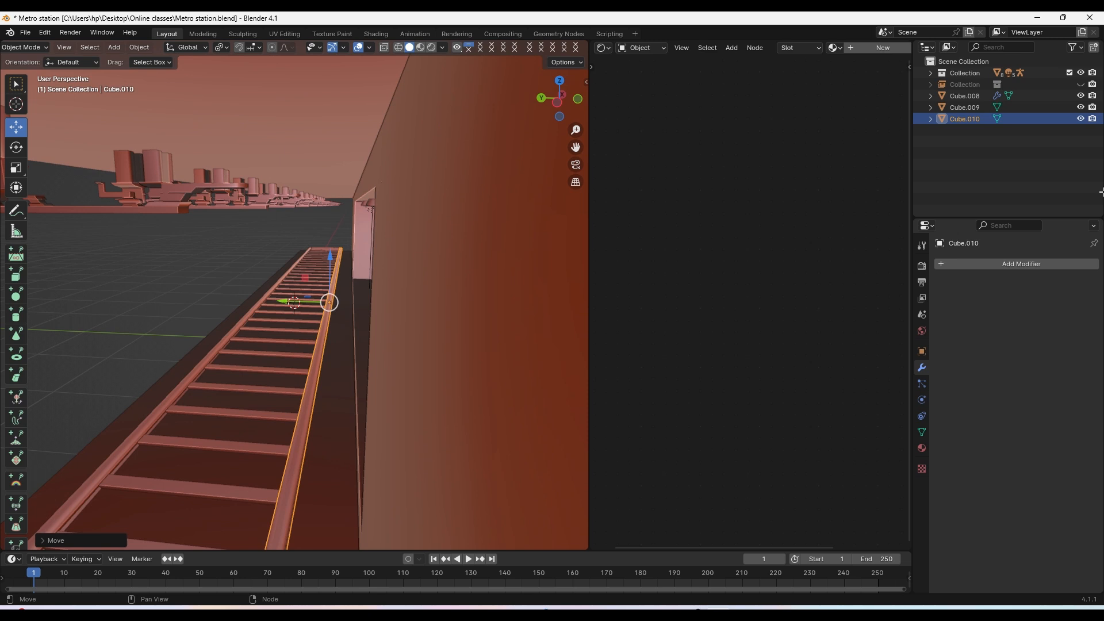
{"action": "left_click_drag", "start_coordinate": [986, 155], "coordinate": [975, 73]}
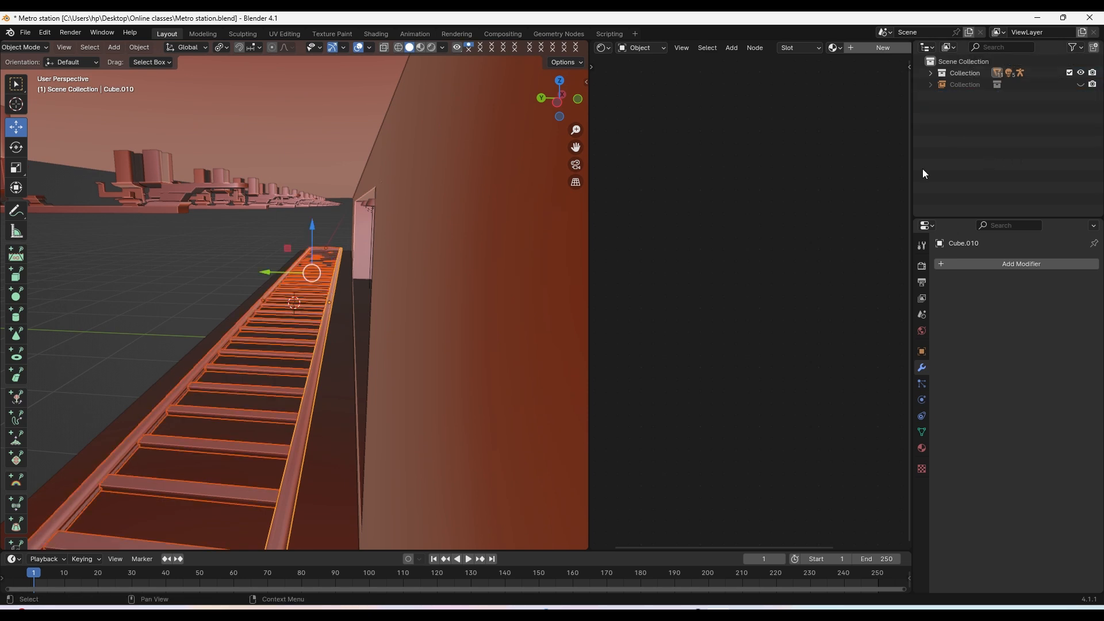
{"action": "left_click", "coordinate": [1081, 85]}
Switch the viewport to Material Preview and examine the textured platforms, walls and railway tracks
{"action": "middle_click_drag", "start_coordinate": [315, 245], "coordinate": [384, 286]}
{"action": "left_click", "coordinate": [420, 47]}
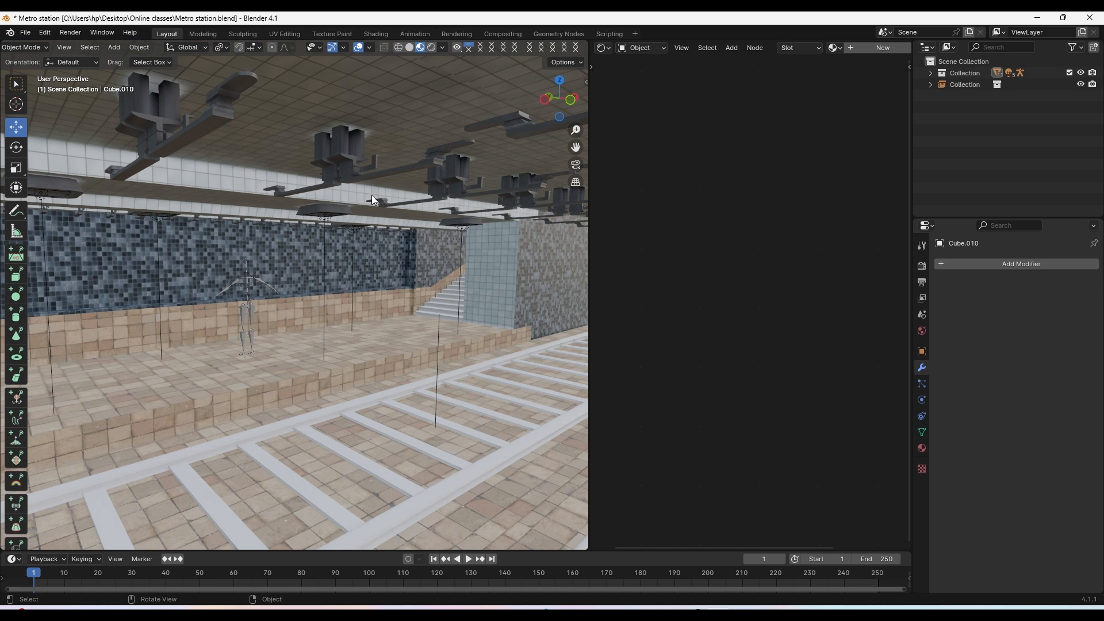
{"action": "mouse_move", "coordinate": [371, 195]}
{"action": "middle_mouse_down"}
{"action": "mouse_move", "coordinate": [433, 246]}
{"action": "mouse_move", "coordinate": [303, 226]}
{"action": "mouse_move", "coordinate": [202, 230]}
{"action": "mouse_move", "coordinate": [239, 253]}
{"action": "mouse_move", "coordinate": [160, 270]}
{"action": "mouse_move", "coordinate": [187, 238]}
{"action": "mouse_move", "coordinate": [330, 263]}
{"action": "mouse_move", "coordinate": [406, 260]}
{"action": "middle_mouse_up"}
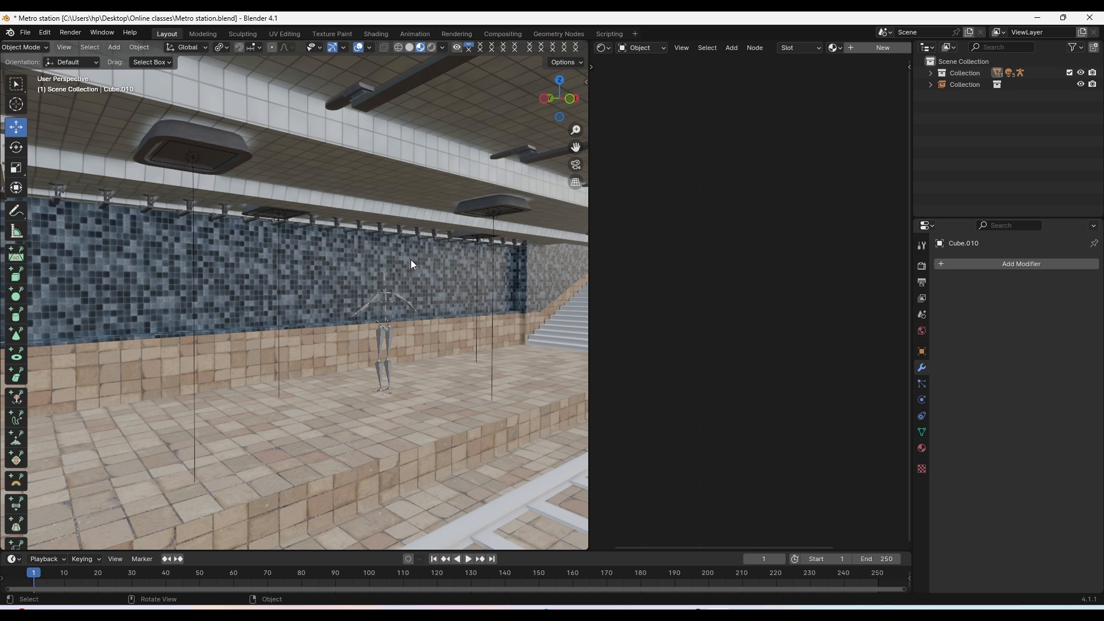
{"action": "middle_click_drag", "start_coordinate": [392, 294], "coordinate": [345, 216]}
{"action": "scroll", "coordinate": [345, 217], "scroll_direction": "up", "scroll_amount": 2}
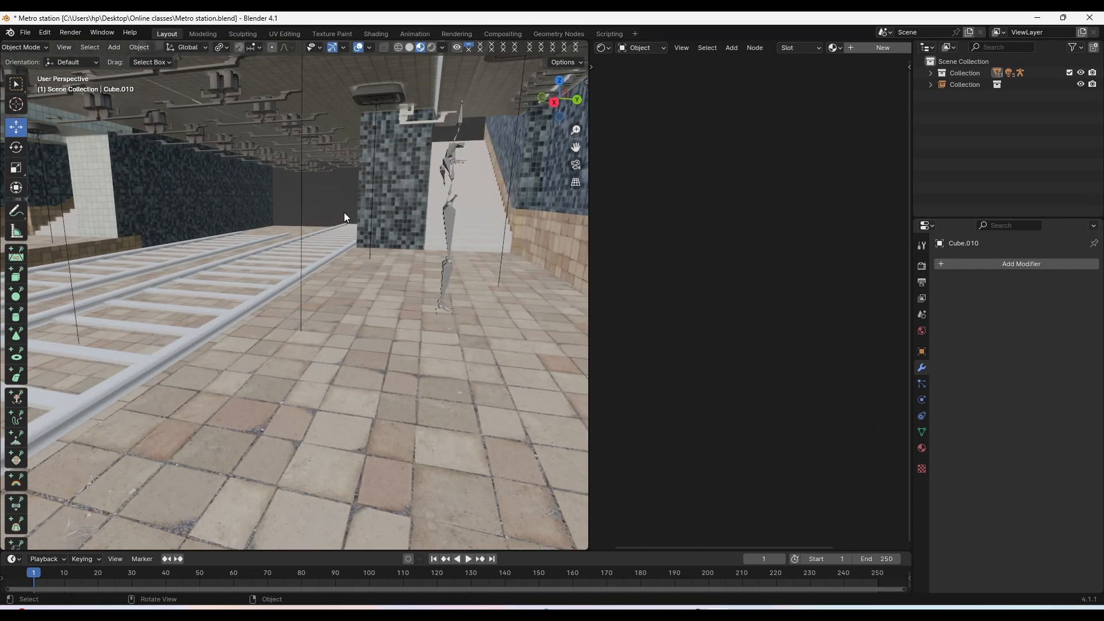